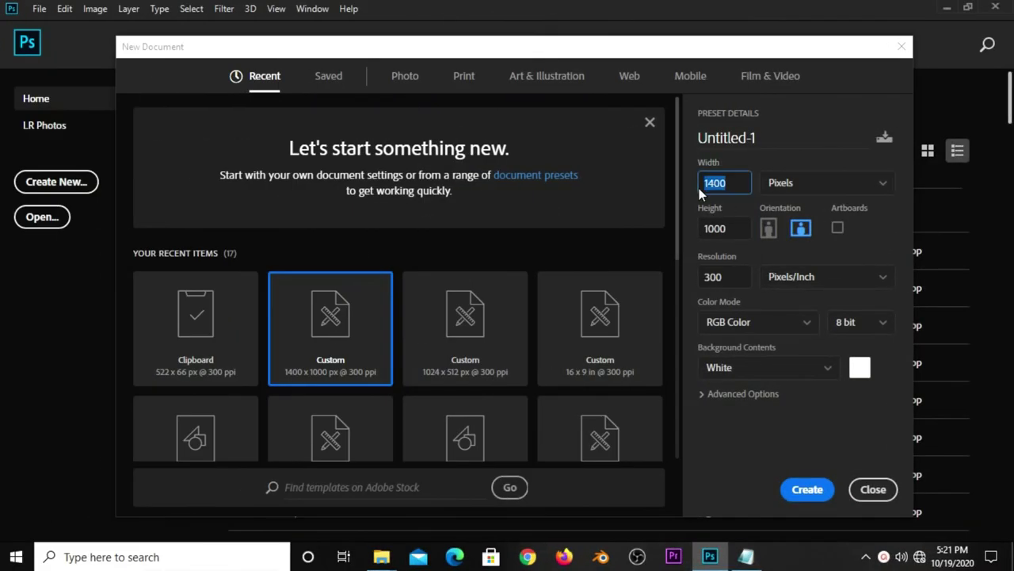
Confirm width 1400, height 1000 and 300 ppi, and create the blank Untitled-1 document
key(Tab)
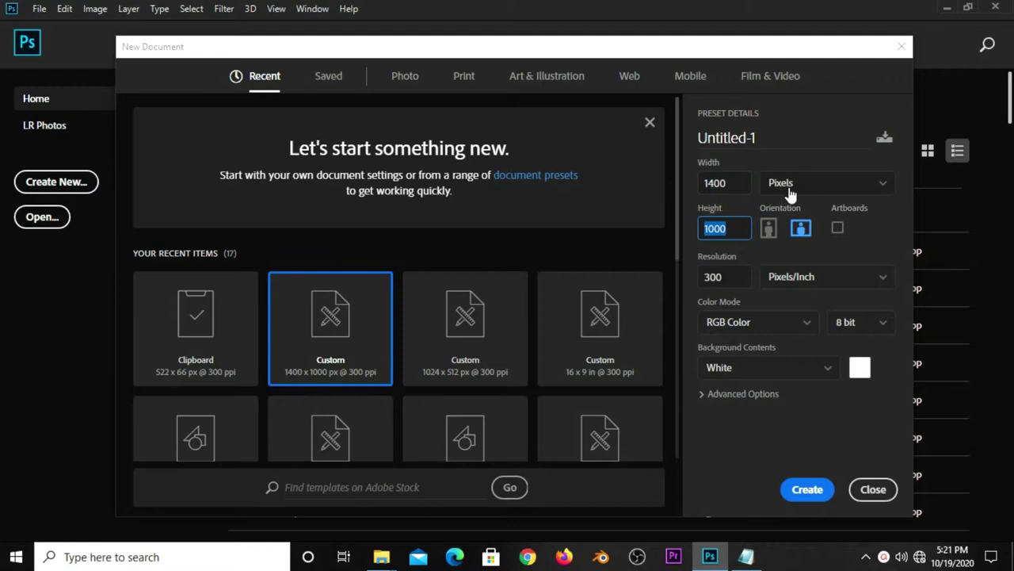
key(Tab)
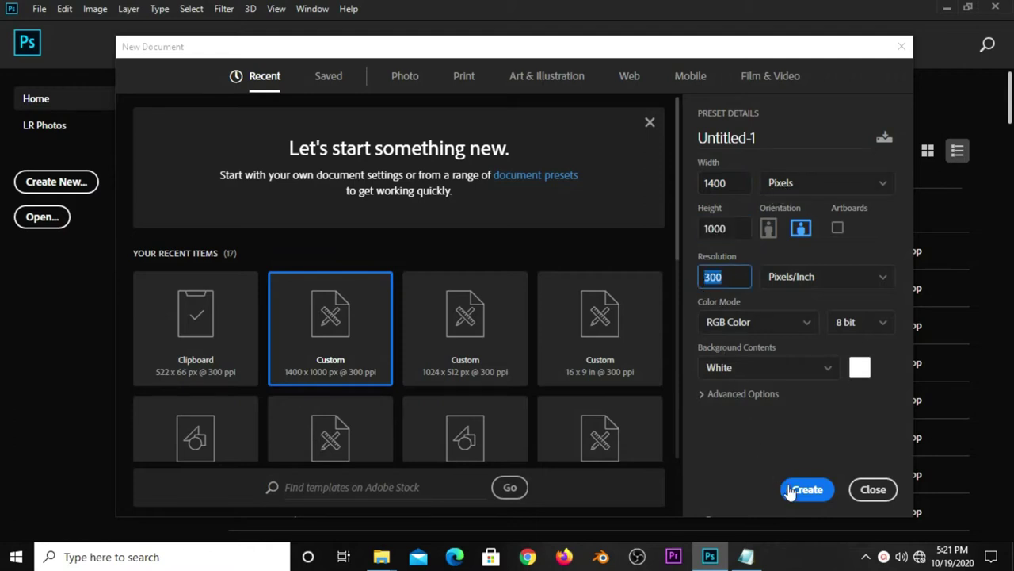
click(790, 490)
scroll(435, 283, down, 1)
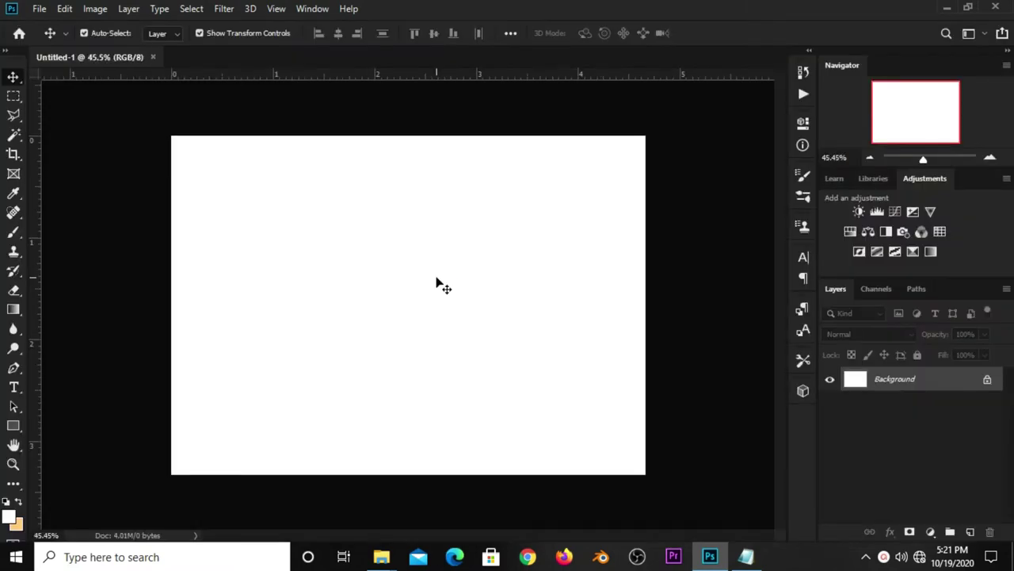
Add a Solid Color fill layer and copy the b85628 code from the notes
scroll(437, 278, up, 1)
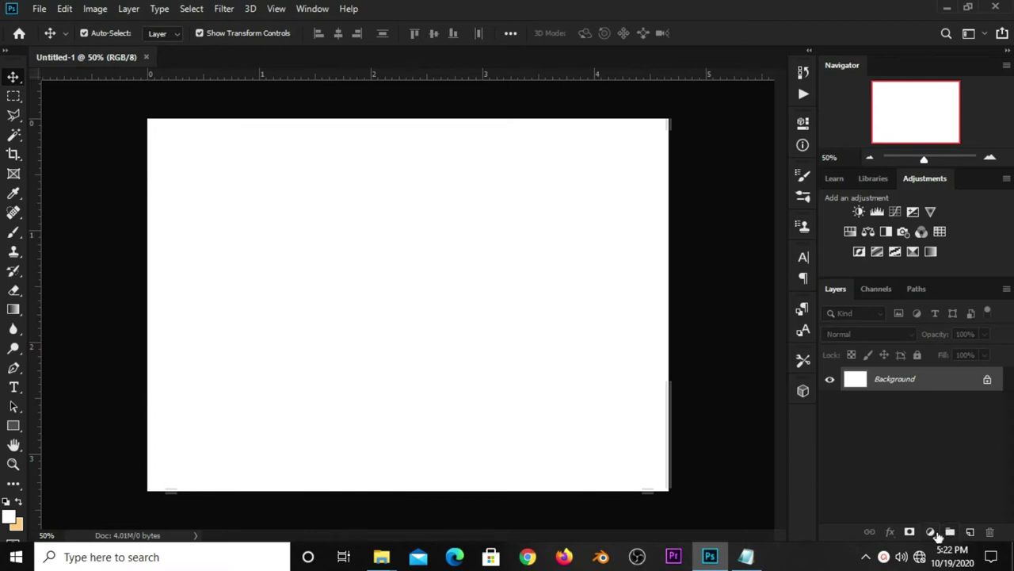
click(932, 532)
click(918, 269)
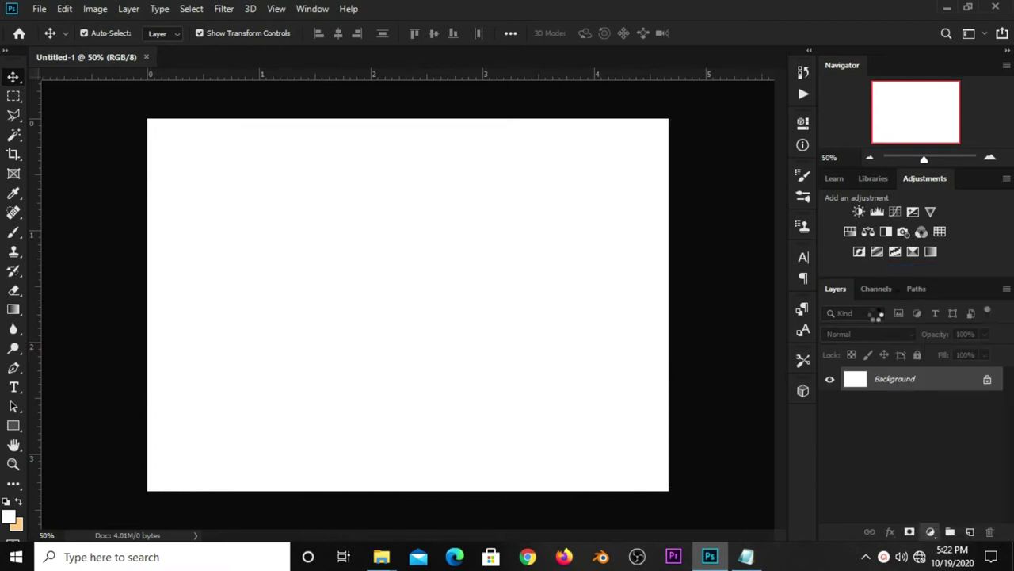
click(746, 556)
drag(560, 236, 499, 240)
right_click(545, 231)
click(573, 280)
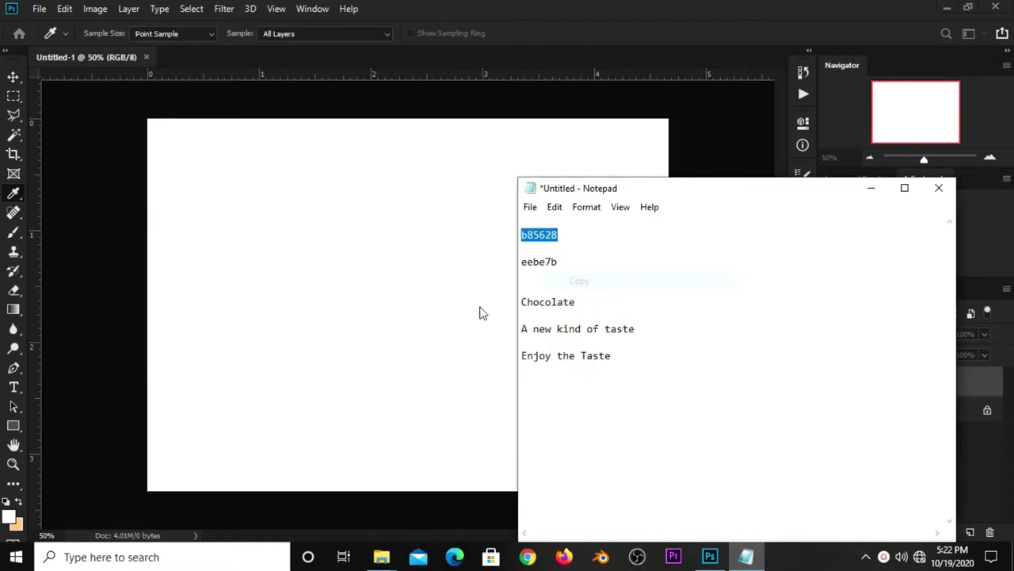
Set the fill colour to b85628, confirm it, and add an empty layer above
click(480, 310)
right_click(822, 498)
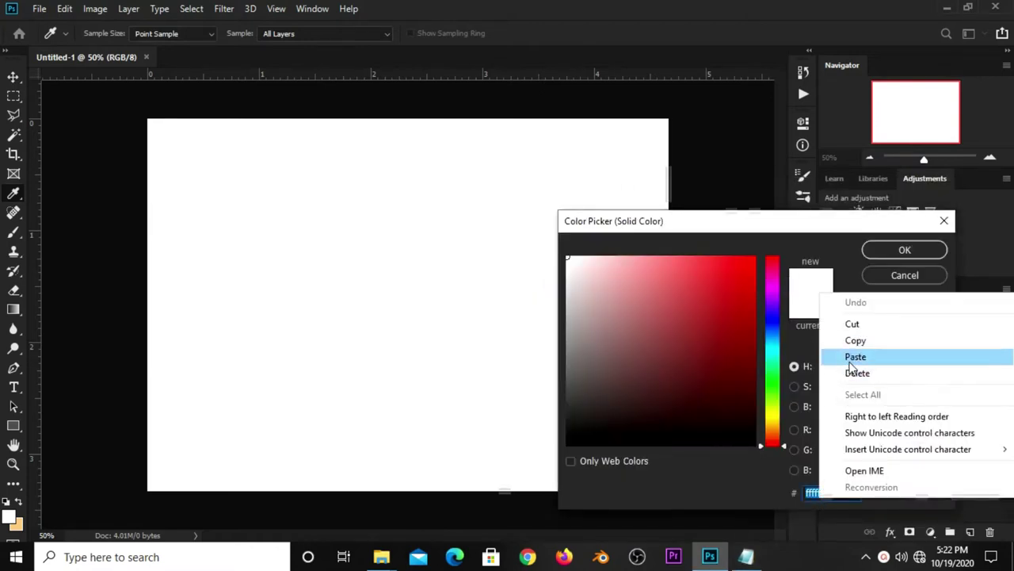
click(850, 356)
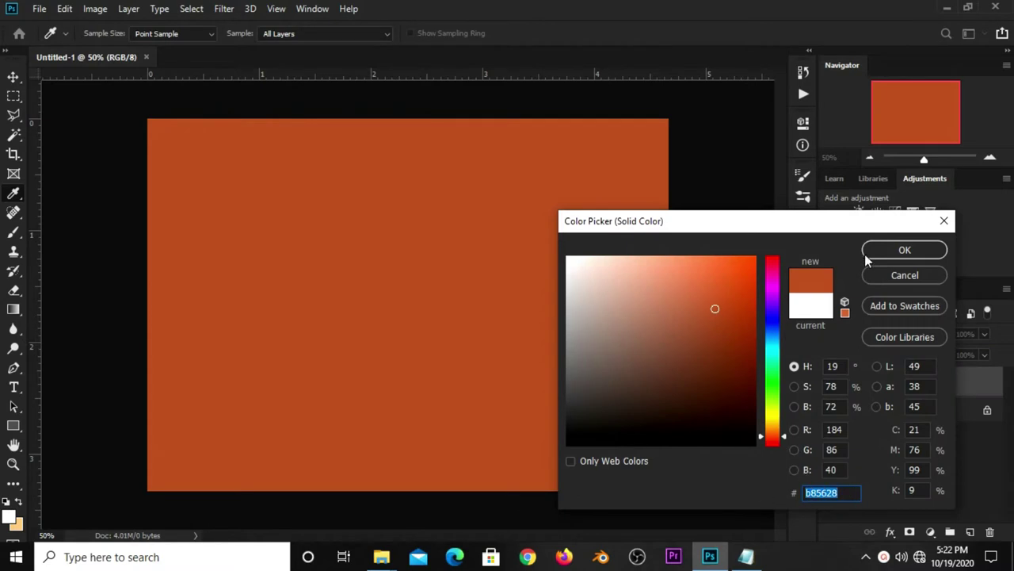
click(868, 252)
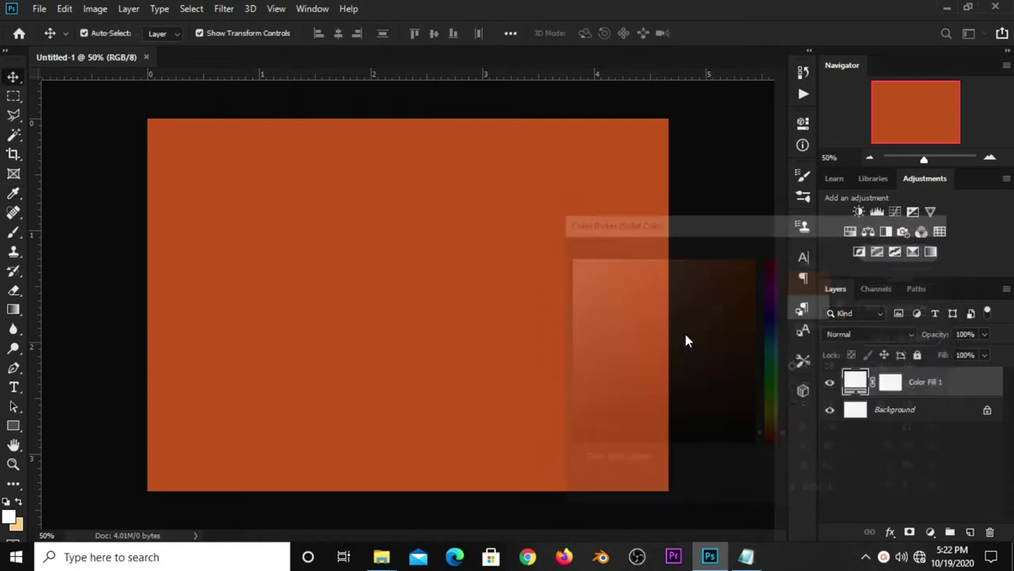
click(972, 531)
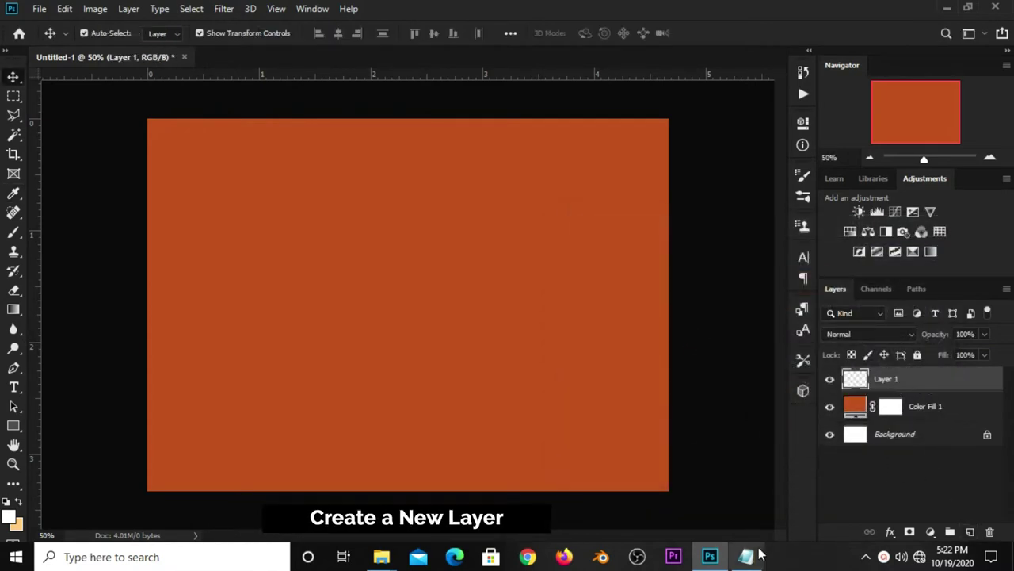
Copy the eebe7b colour code from the notes
click(746, 556)
double_click(553, 262)
right_click(543, 264)
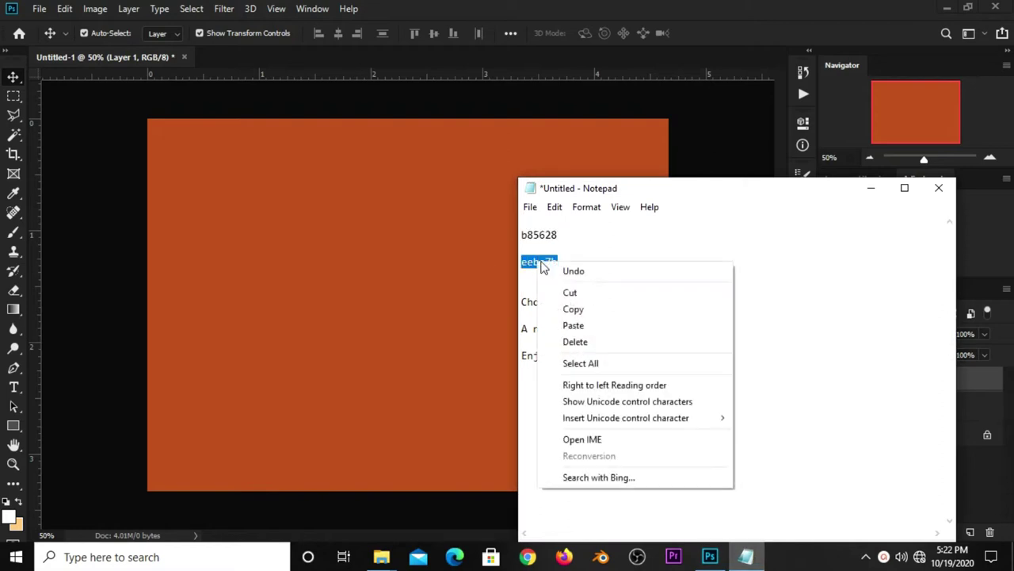
click(573, 309)
click(447, 289)
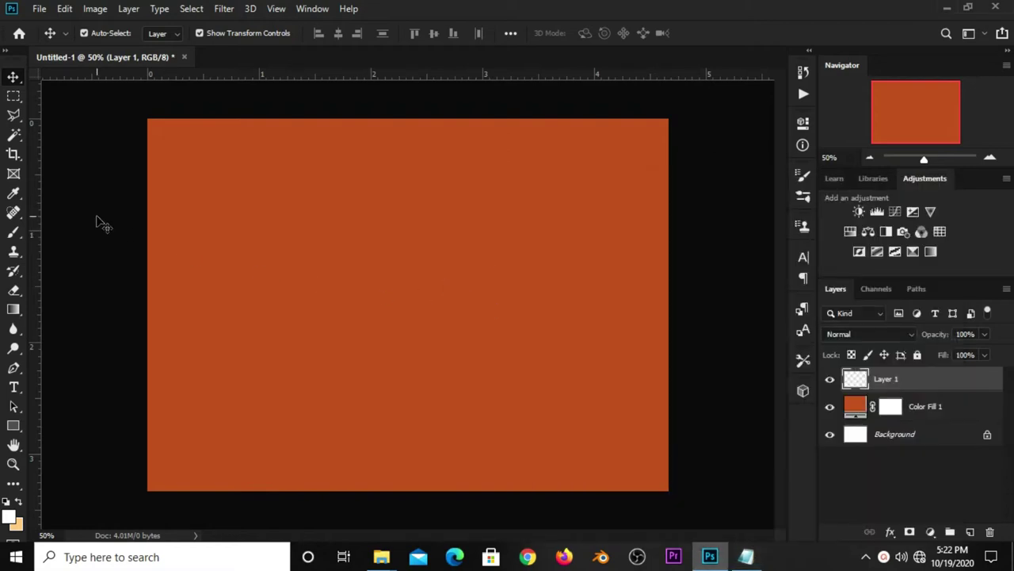
Select the Brush tool and set the foreground colour to eebe7b
click(13, 231)
click(71, 231)
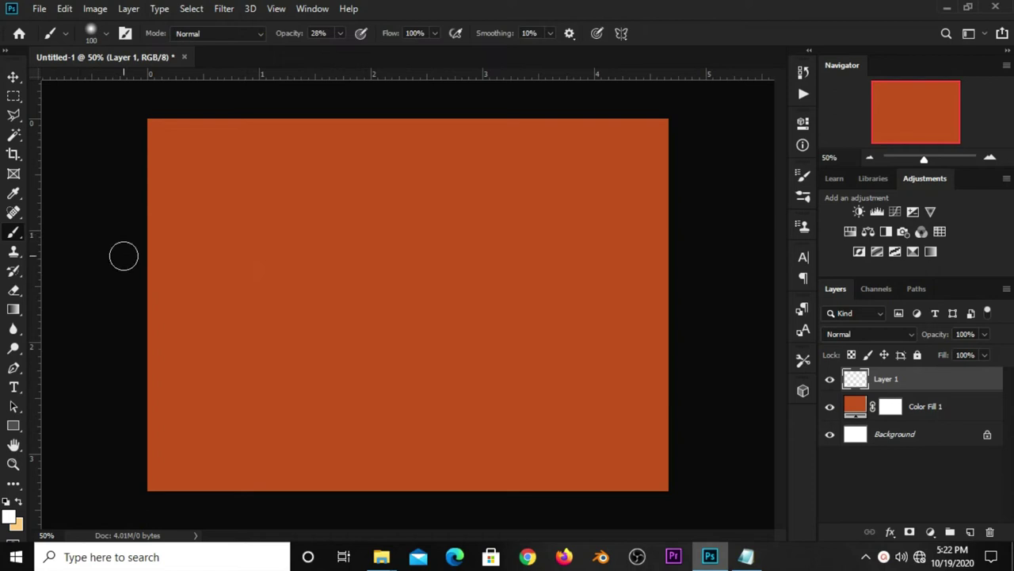
click(8, 516)
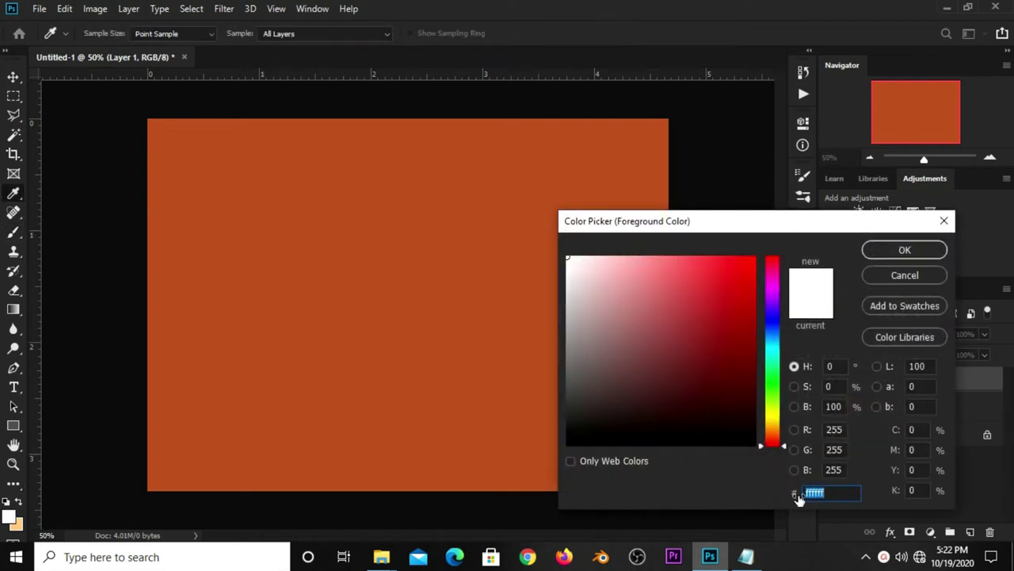
right_click(816, 493)
click(841, 355)
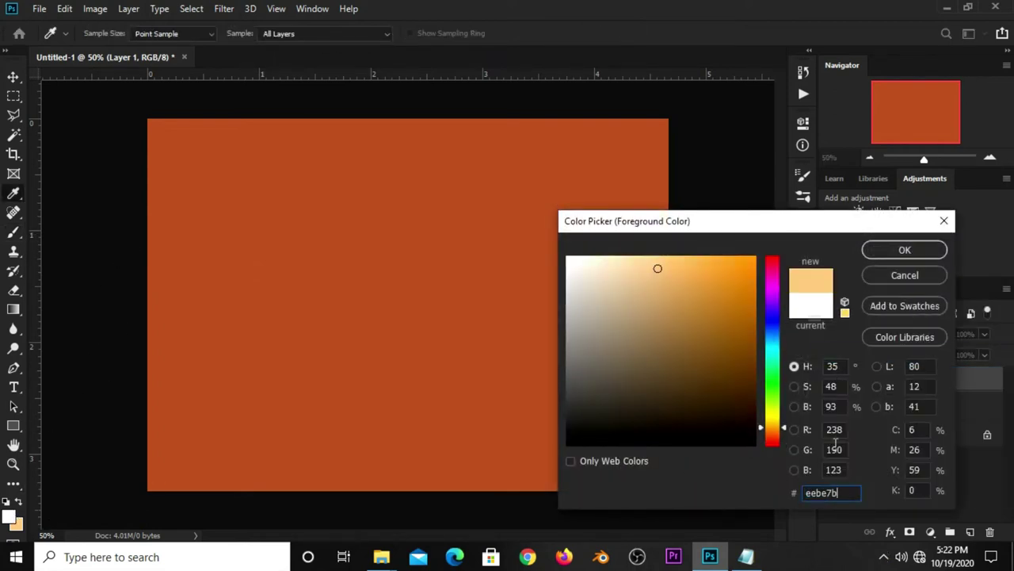
drag(845, 490, 772, 493)
click(872, 252)
Paint one large soft glow at the canvas centre with a 1500 px brush
key(b)
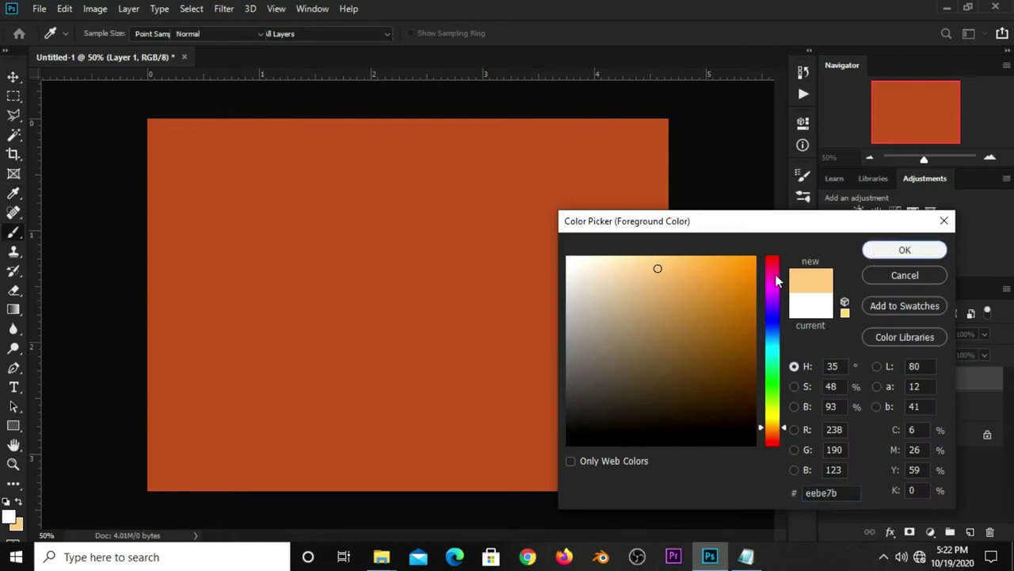
key(bracketright)
key(bracketright)
key(bracketright)
key(bracketright)
key(bracketright)
key(bracketright)
key(bracketright)
key(bracketright)
key(bracketright)
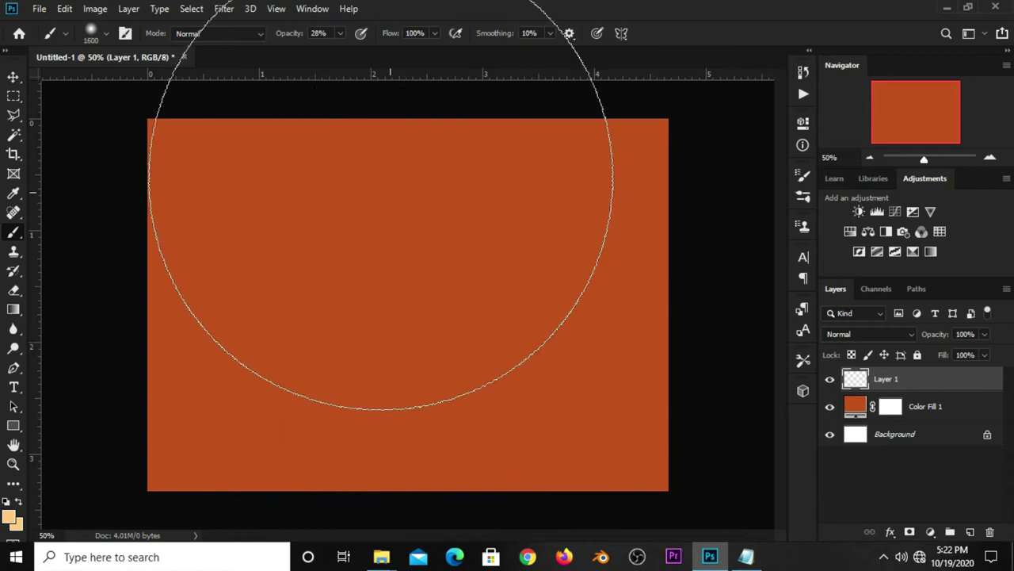
drag(389, 54, 379, 54)
key(bracketleft)
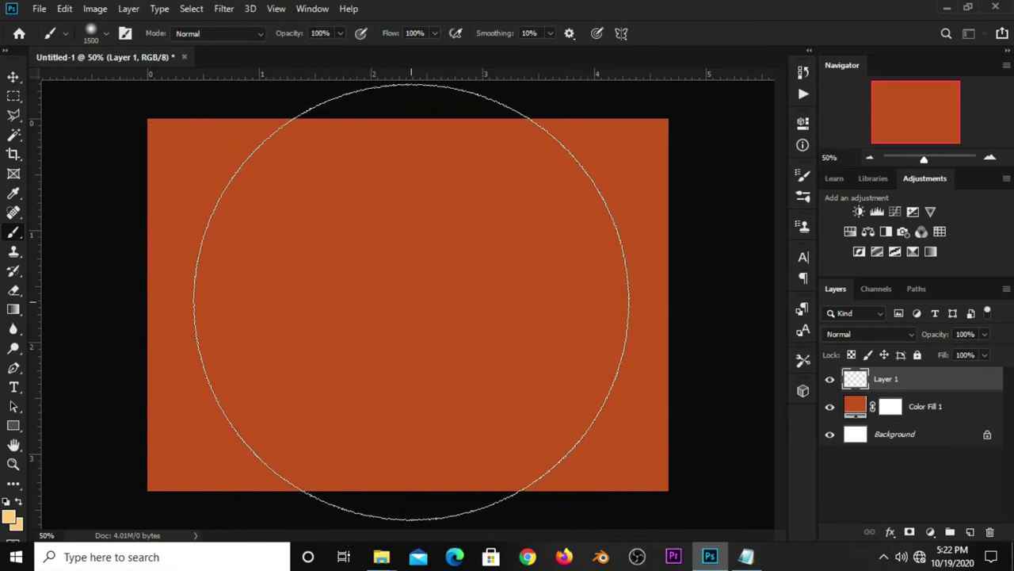
click(413, 301)
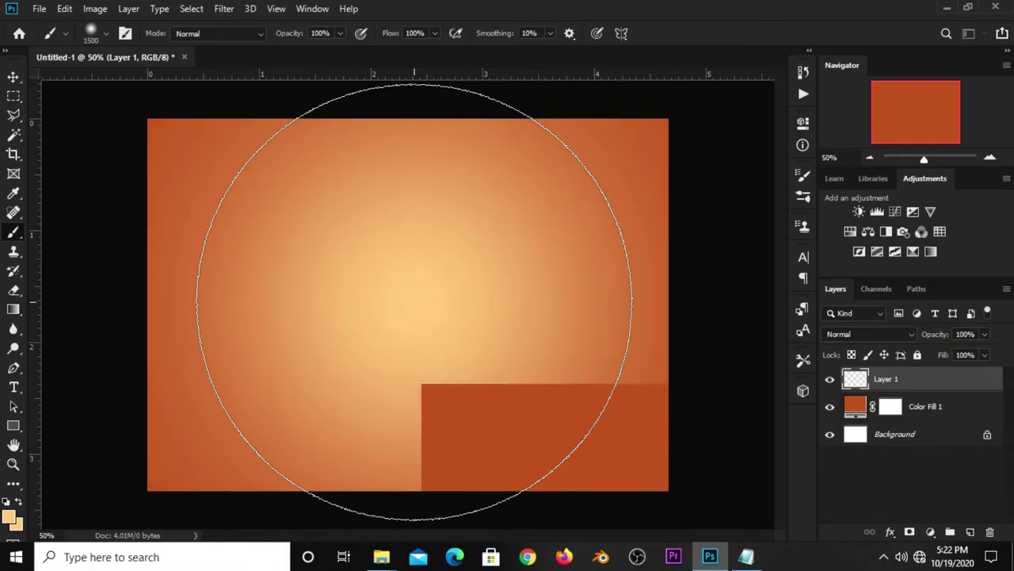
Set the glow layer to Screen blend mode at 66% opacity
key(v)
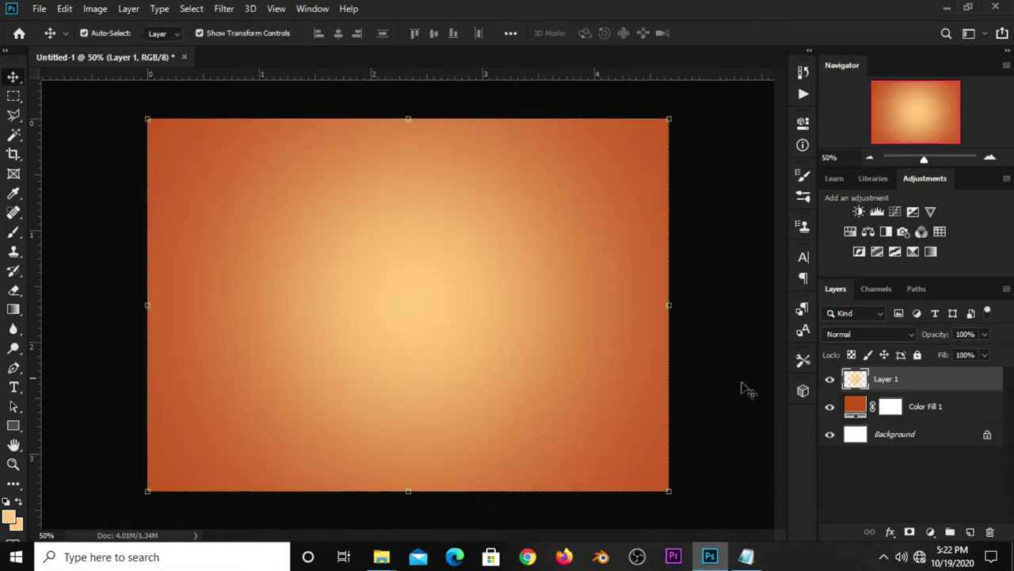
click(985, 335)
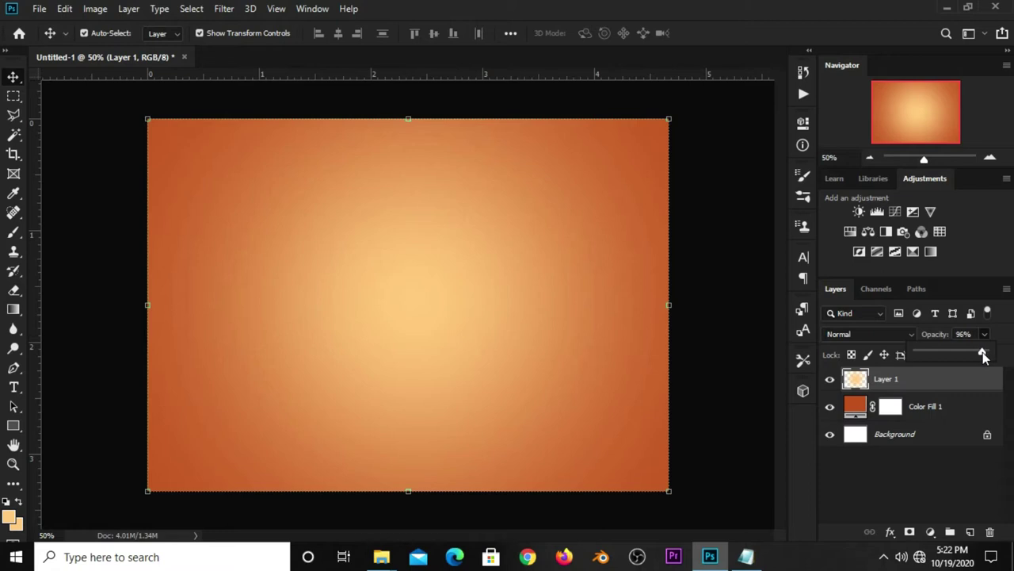
drag(982, 354, 975, 355)
click(894, 334)
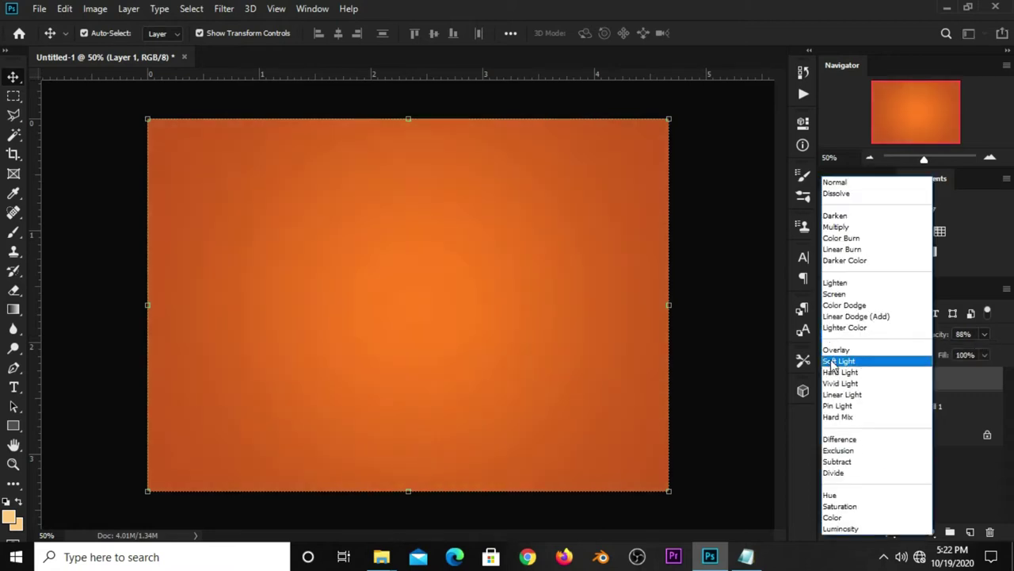
click(838, 295)
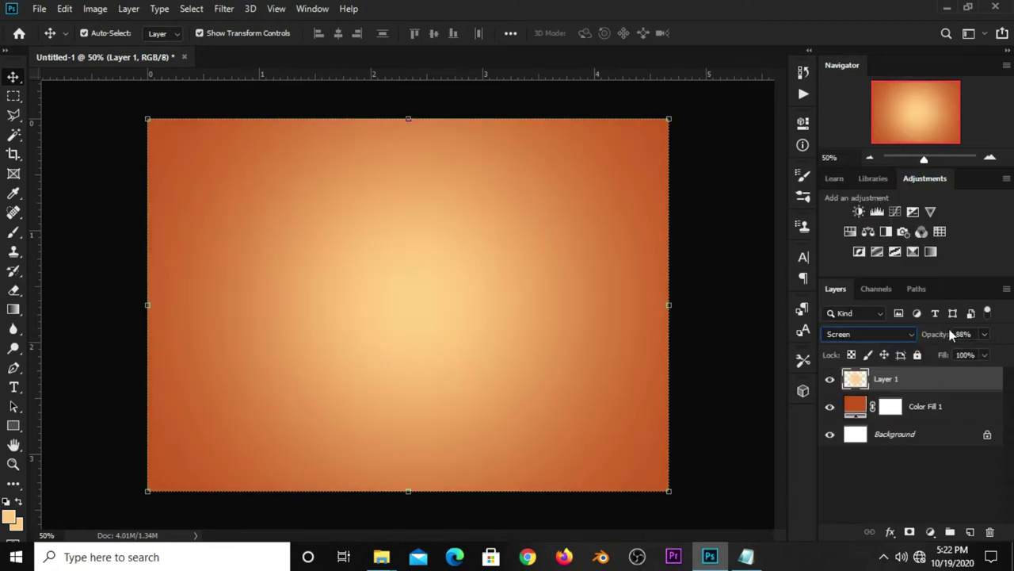
click(985, 334)
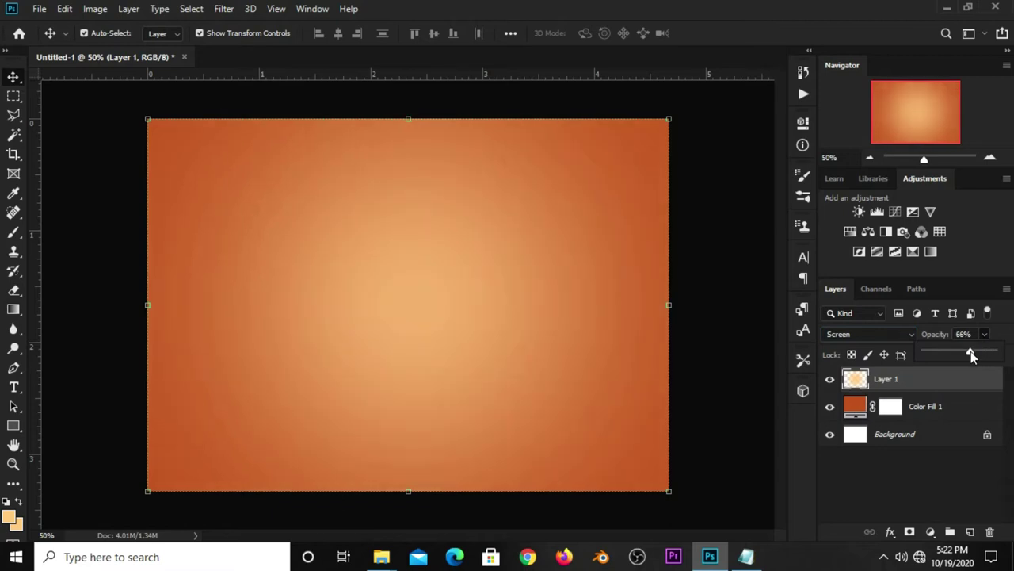
click(863, 488)
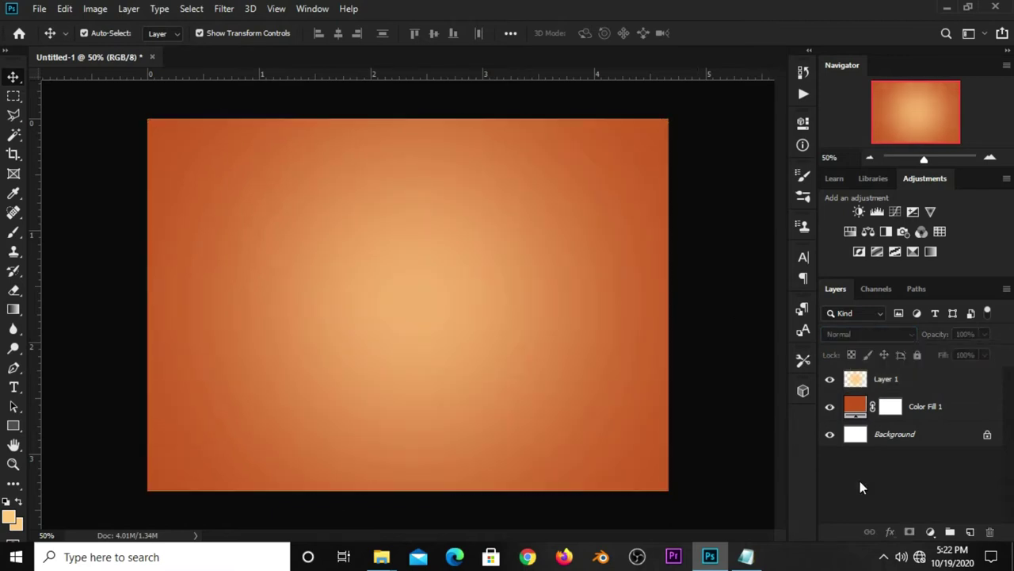
Add a Curves adjustment that lowers the midtones, toggling it to compare the darkening
click(930, 531)
click(908, 342)
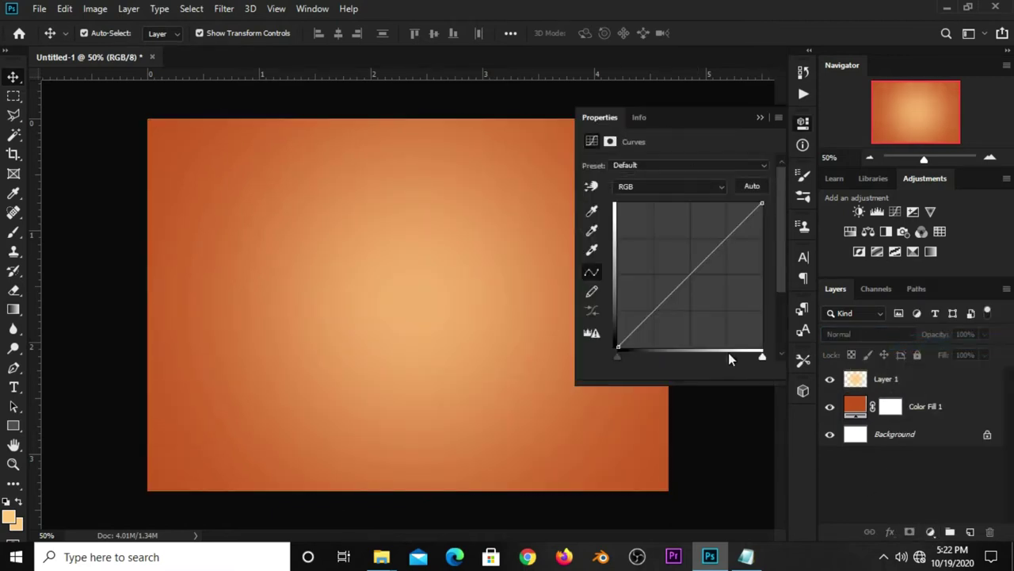
drag(668, 298, 670, 306)
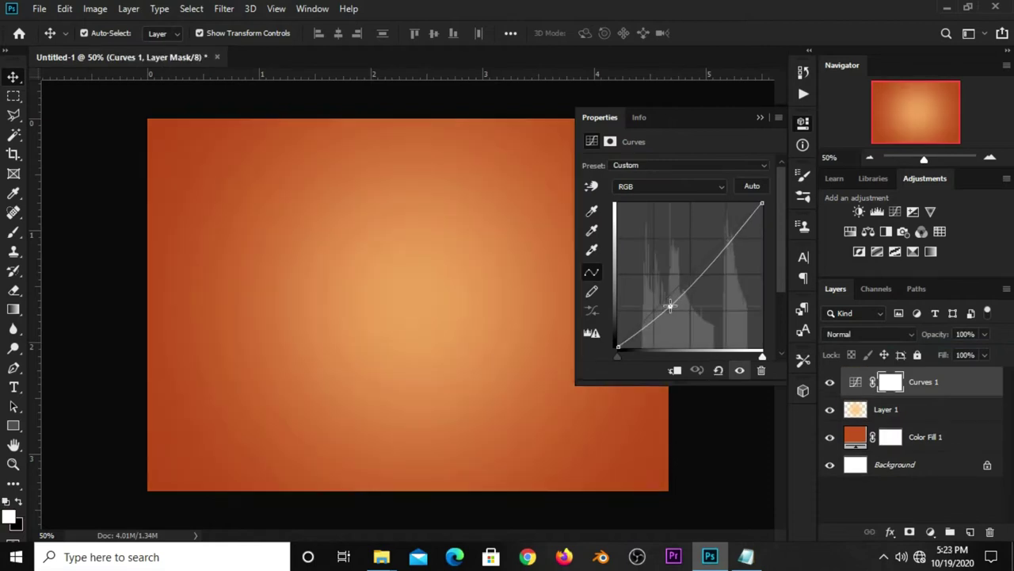
click(761, 118)
click(830, 382)
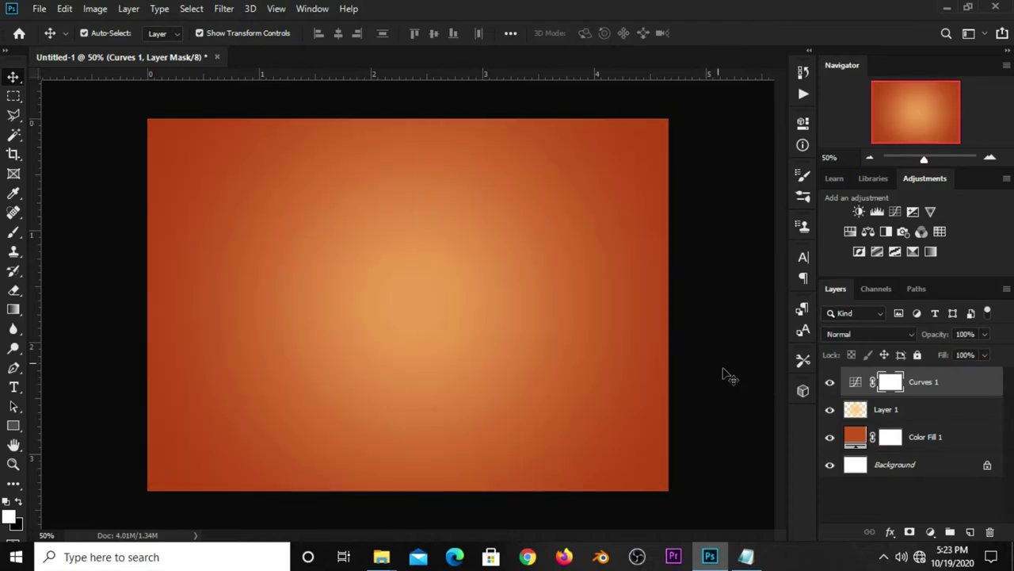
click(691, 302)
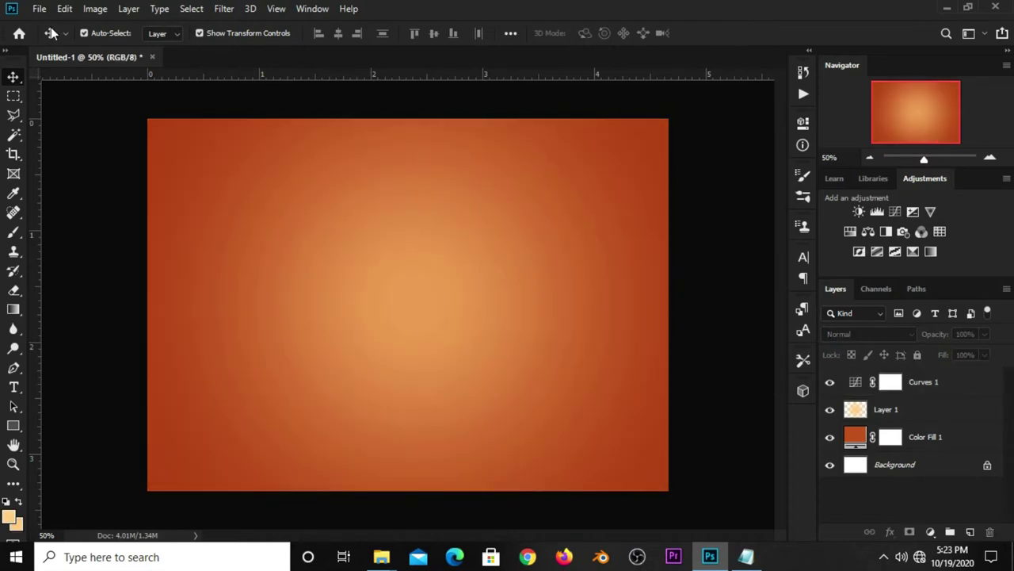
click(41, 11)
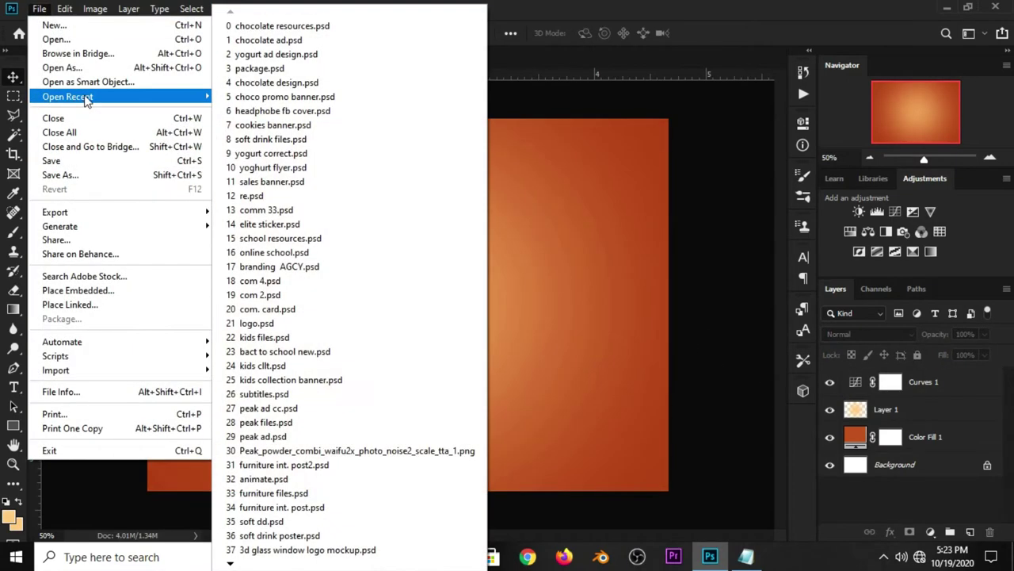
Copy the BRAND logo from chocolate resources.psd into the banner's top-left corner at 94.5%
click(277, 31)
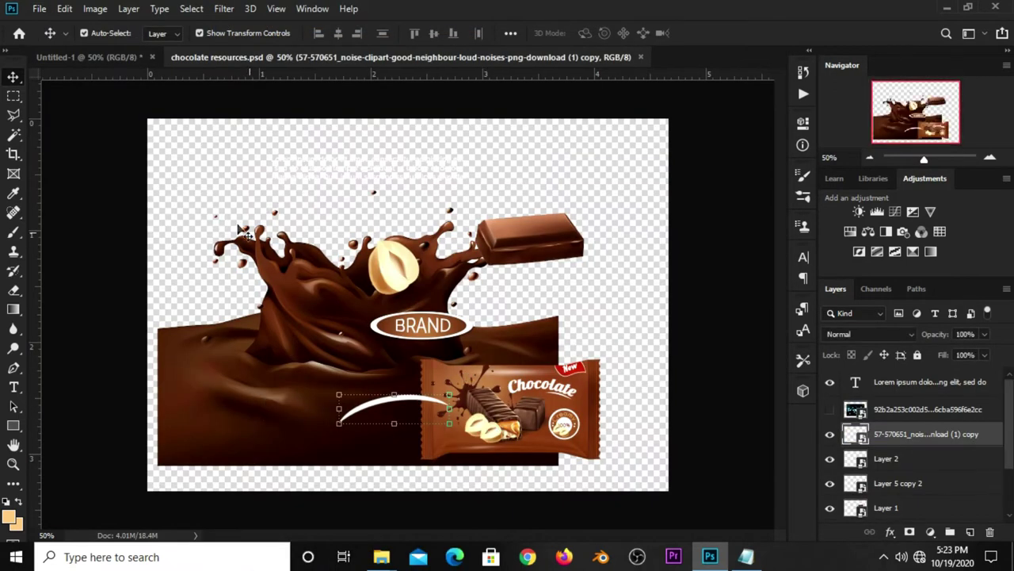
click(437, 347)
key(ctrl+c)
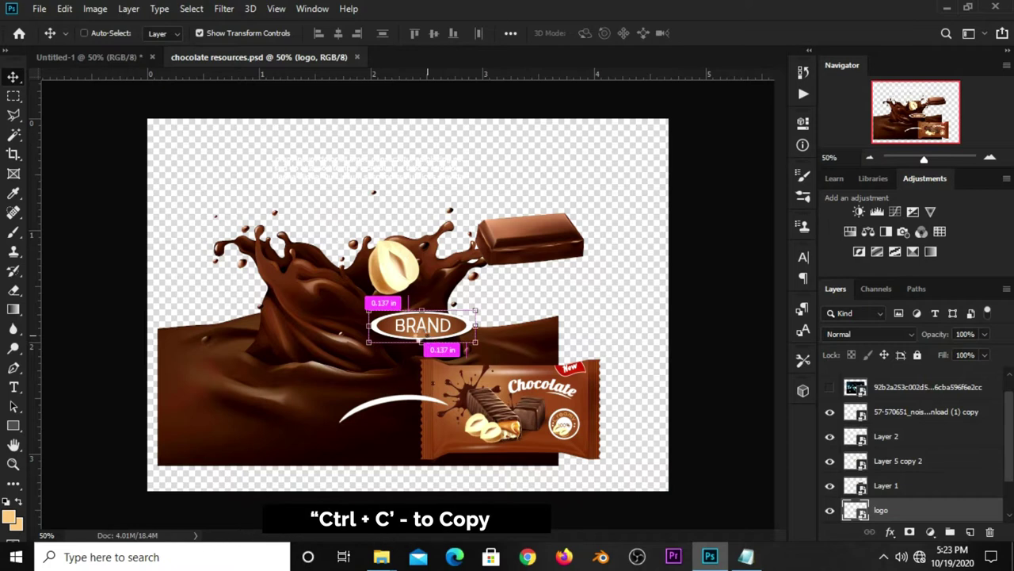
click(89, 58)
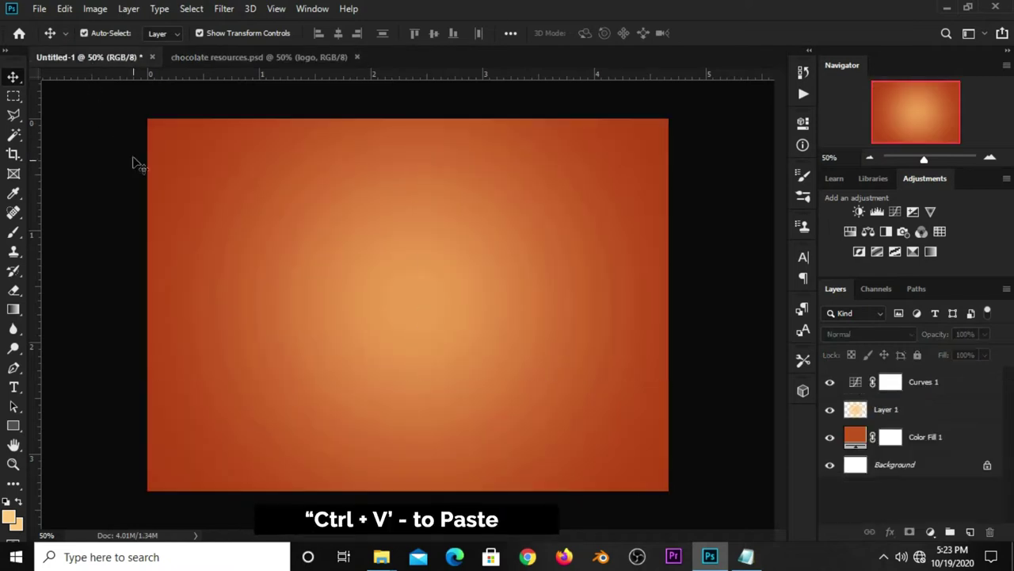
key(ctrl+v)
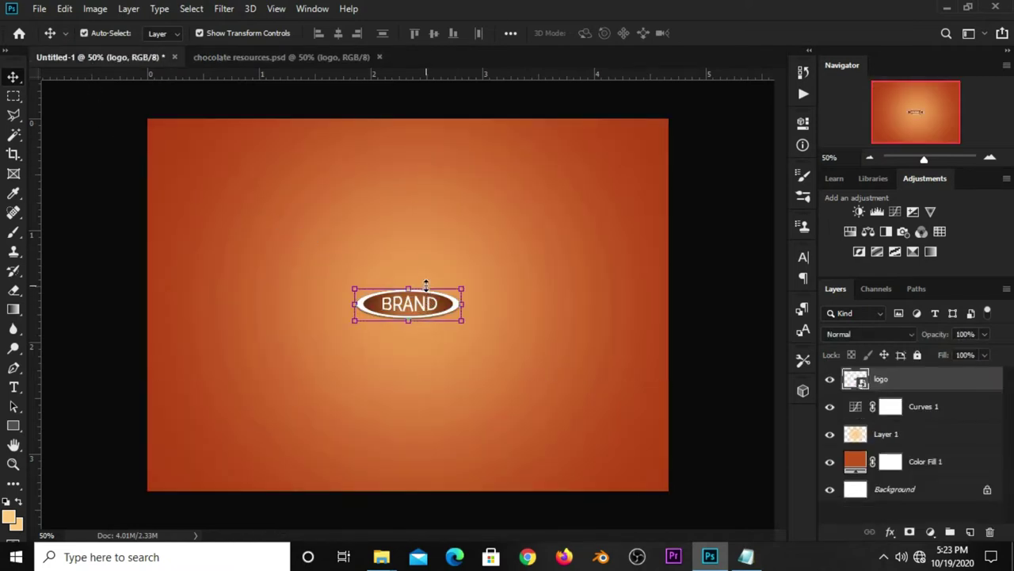
key(ctrl+t)
mouse_move(428, 299)
mouse_down()
mouse_move(267, 166)
mouse_move(292, 148)
mouse_up()
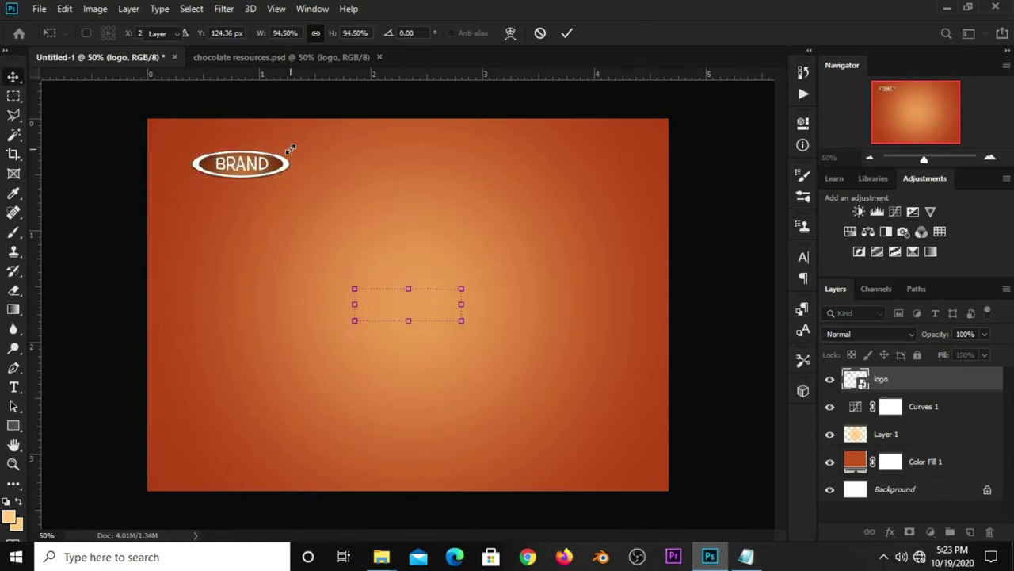
key(Return)
click(119, 182)
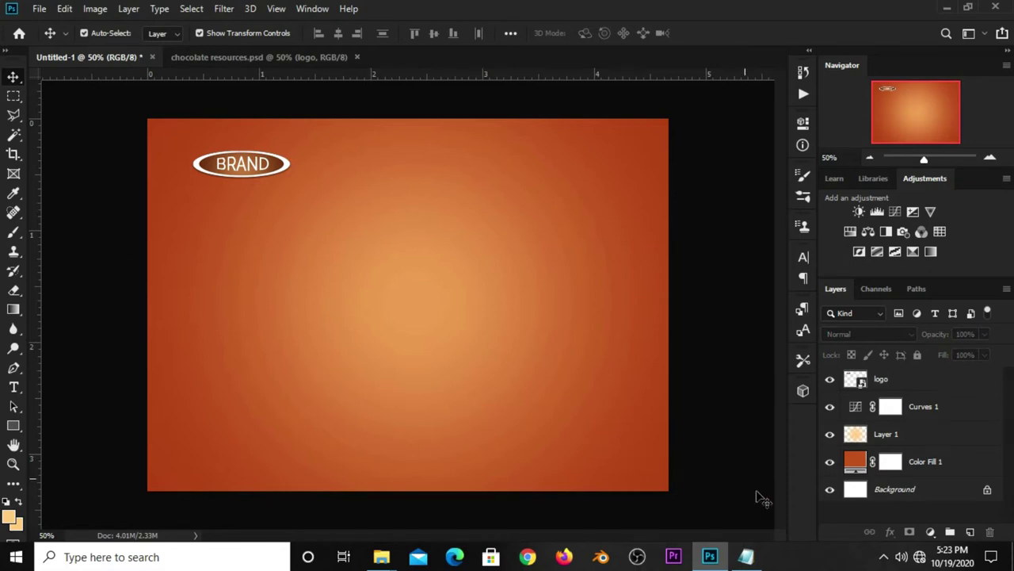
click(746, 556)
Copy 'Chocolate' from the notes and set up the Type tool with white ffffff text
drag(576, 302, 522, 303)
right_click(523, 303)
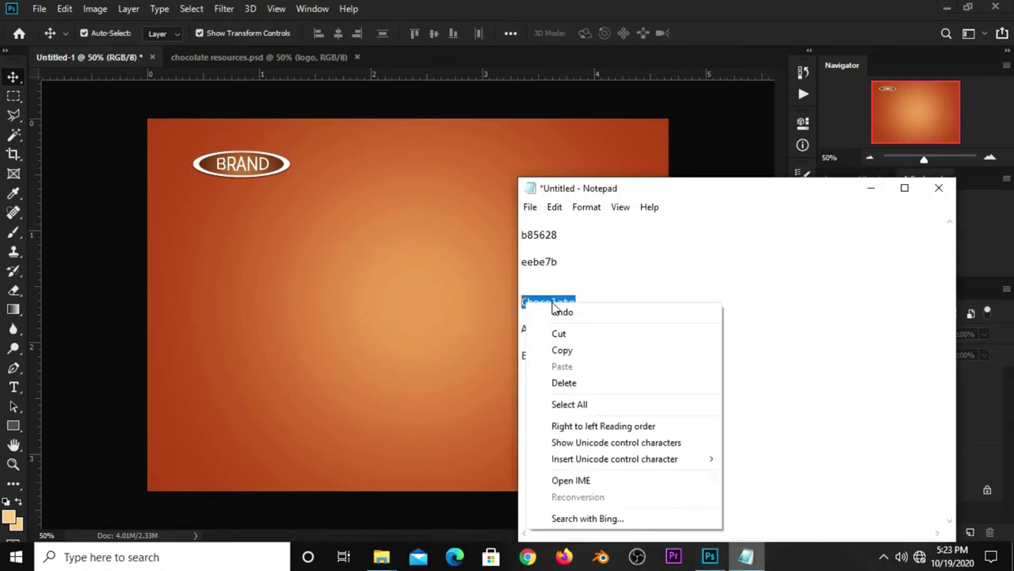
click(562, 348)
click(404, 323)
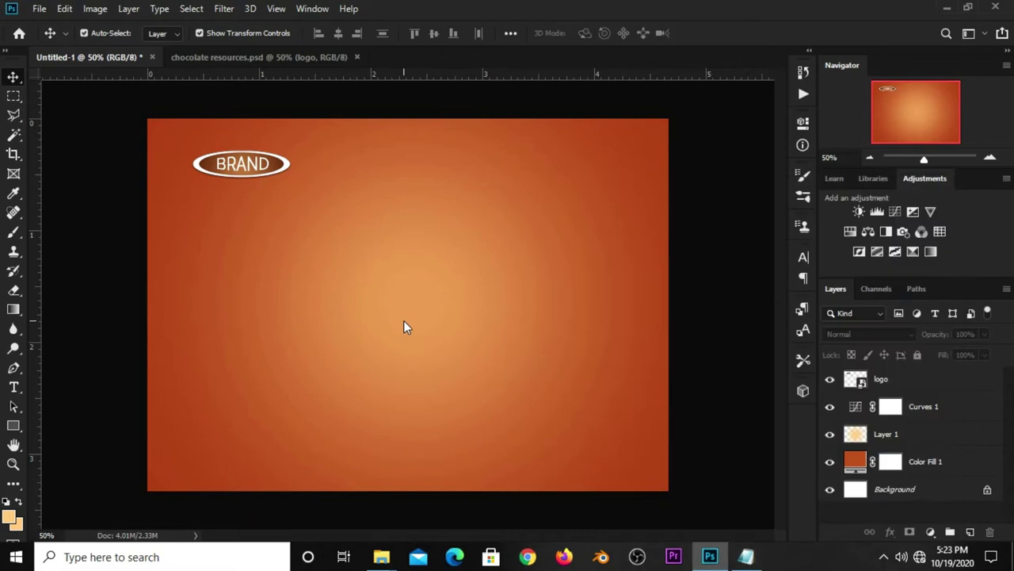
click(15, 386)
click(51, 381)
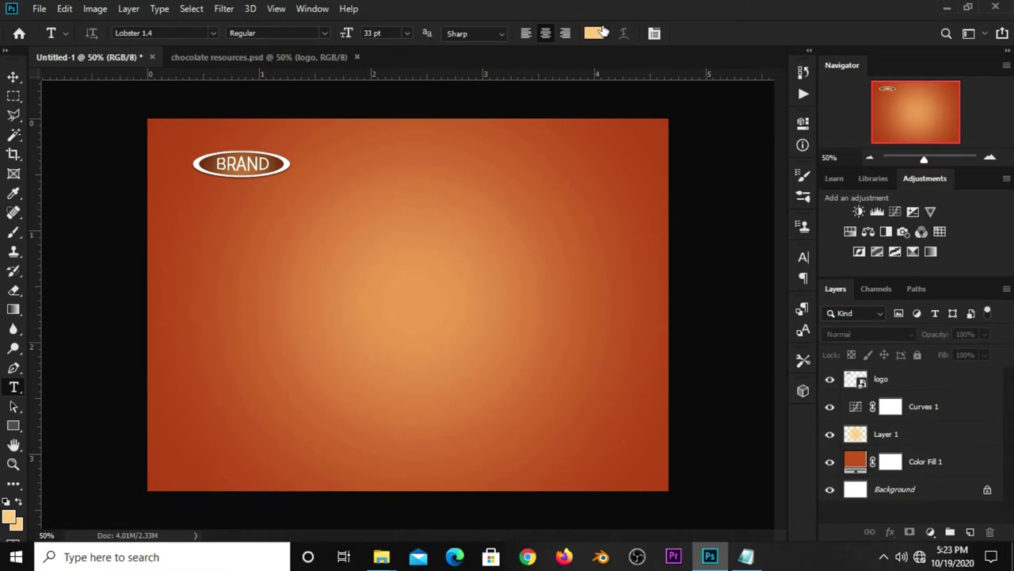
click(594, 33)
text(ffffff)
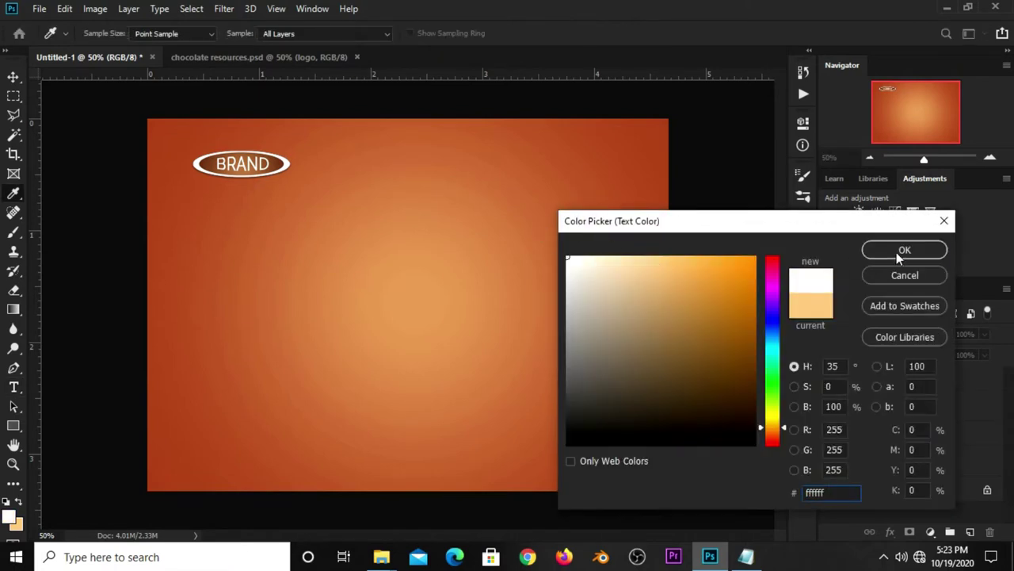
click(897, 252)
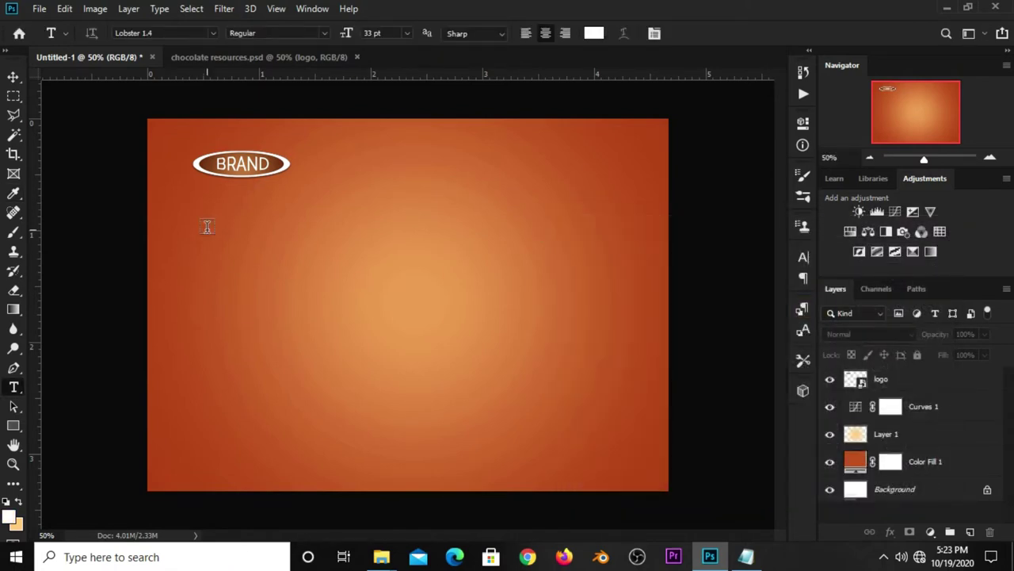
Type the 'Chocolate' title below the logo and move it fully onto the canvas
click(206, 229)
text(Chocolate)
click(709, 32)
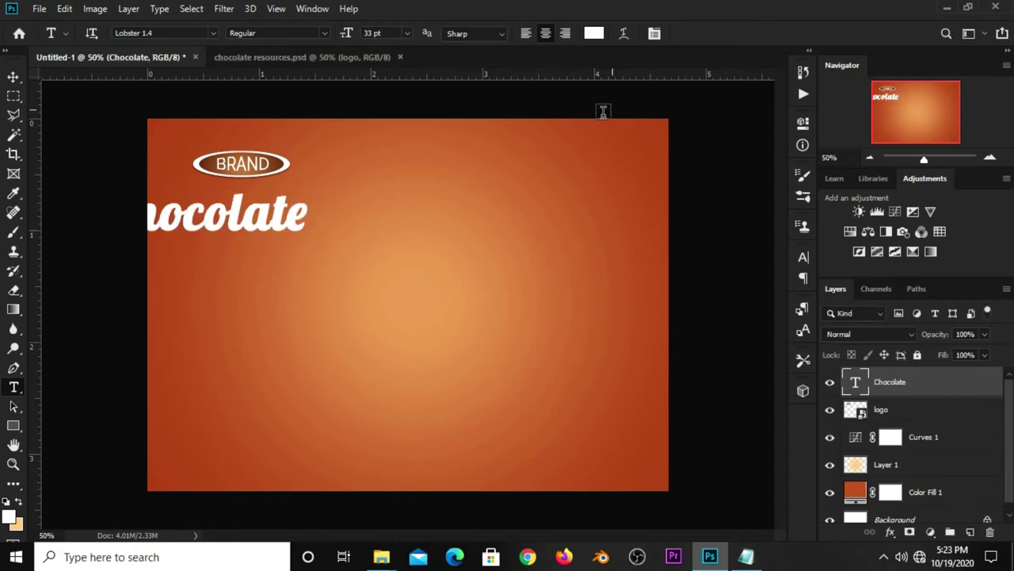
key(v)
drag(245, 233, 298, 233)
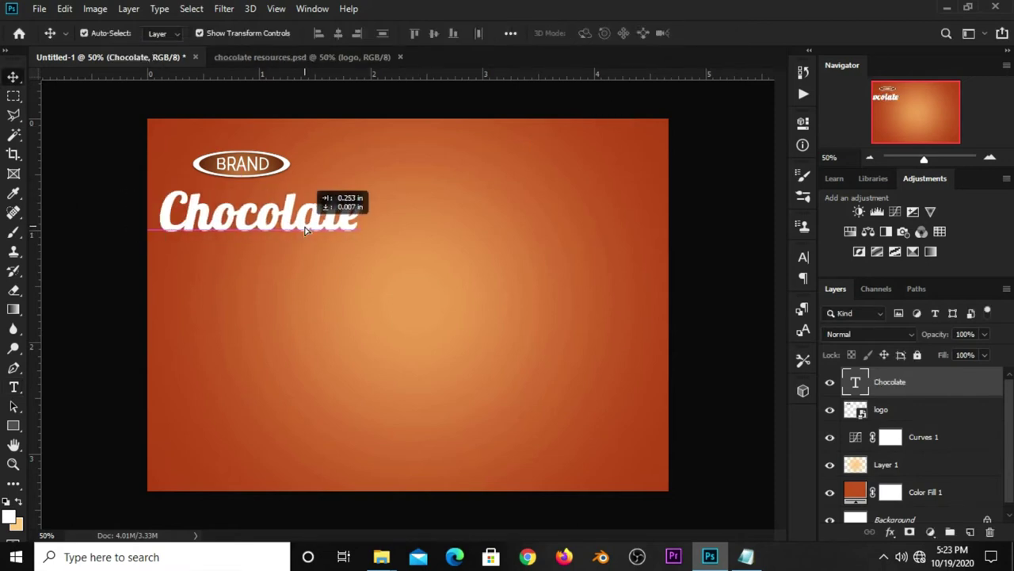
click(803, 258)
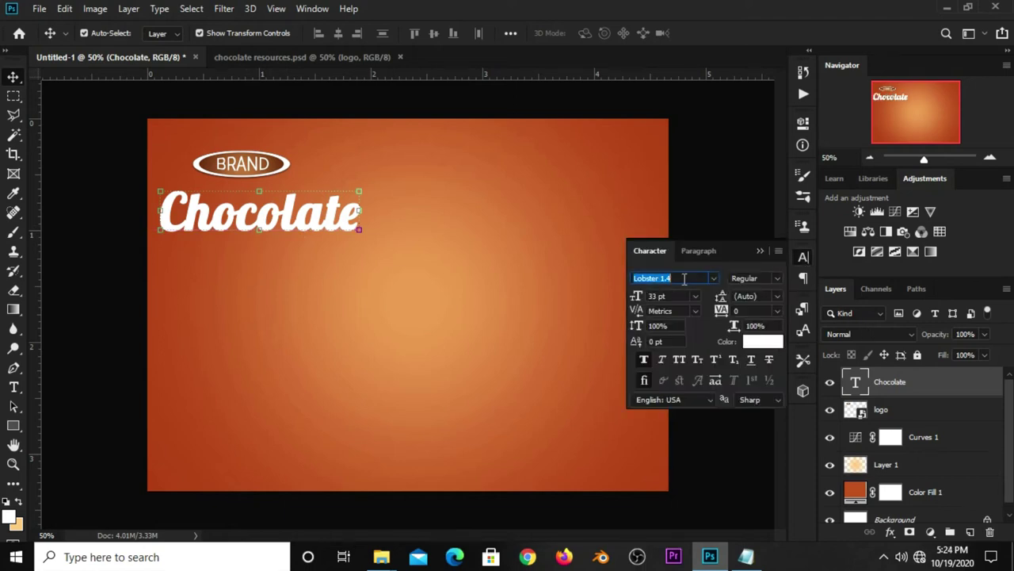
click(760, 251)
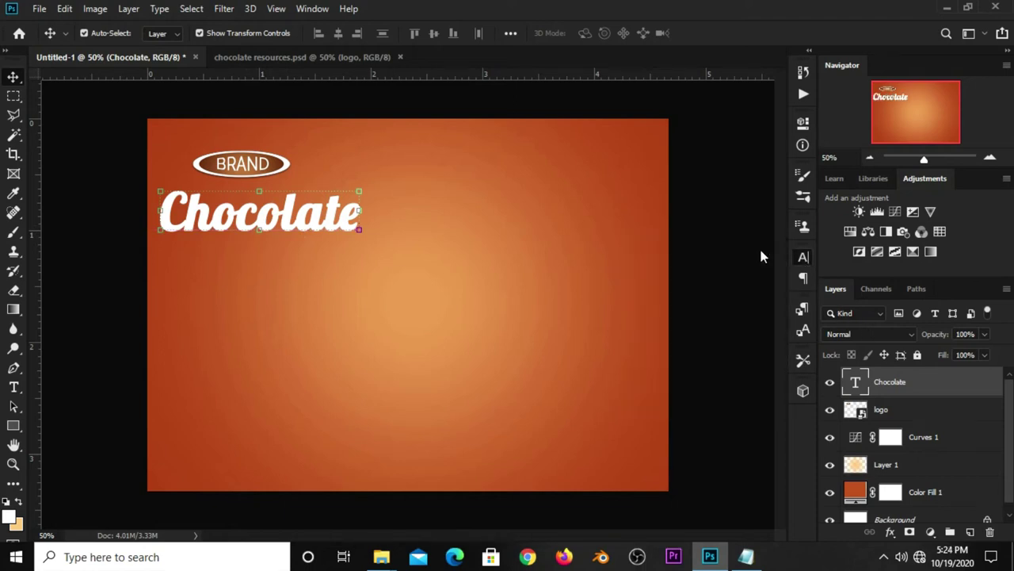
drag(292, 224, 300, 236)
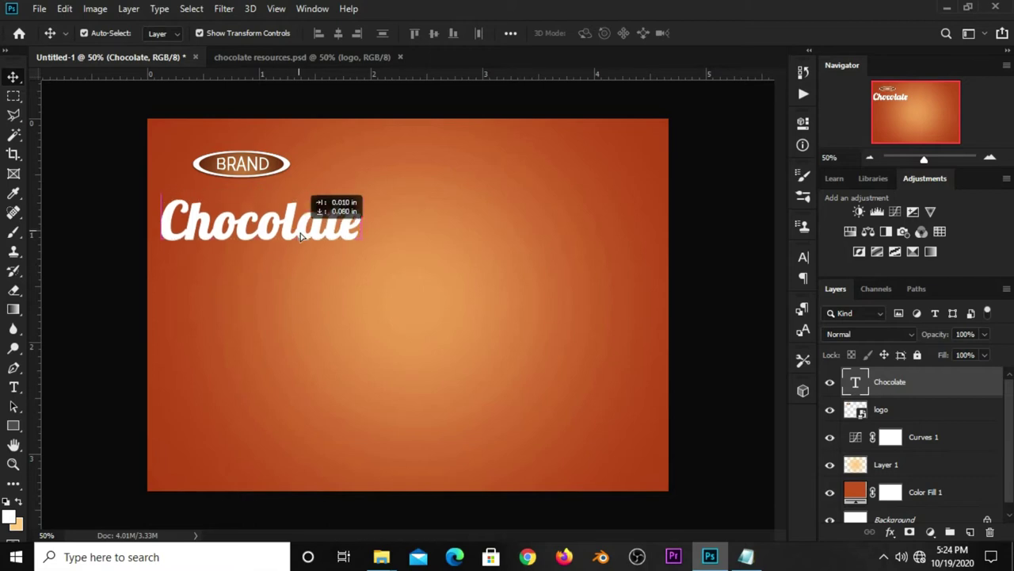
Reposition the BRAND logo above the title and resize it to 88.49%
drag(253, 171, 253, 180)
mouse_move(269, 237)
mouse_down()
mouse_move(282, 237)
mouse_move(274, 228)
mouse_up()
click(261, 165)
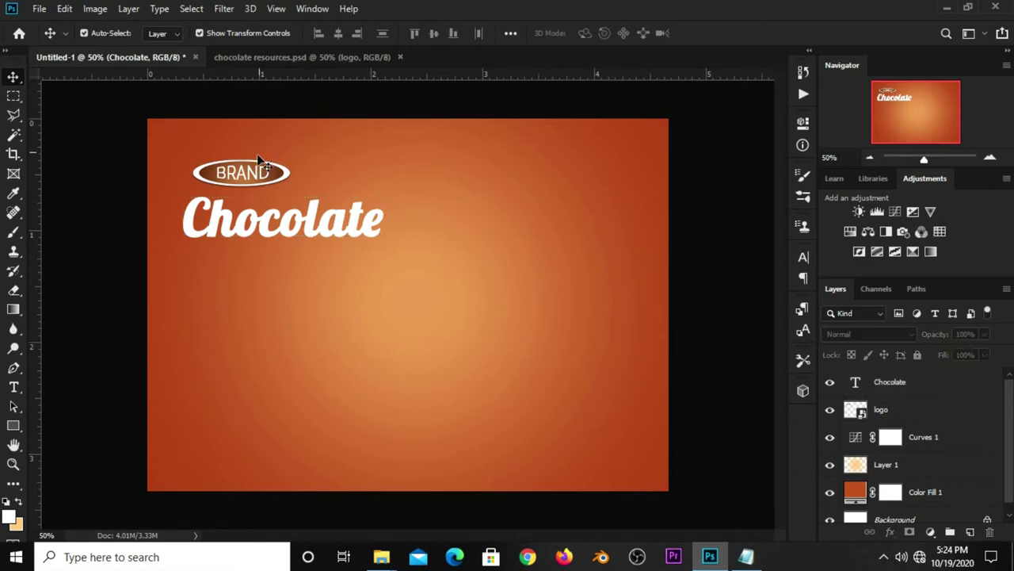
mouse_move(274, 169)
mouse_down()
mouse_move(274, 153)
mouse_move(290, 148)
mouse_up()
key(ctrl+t)
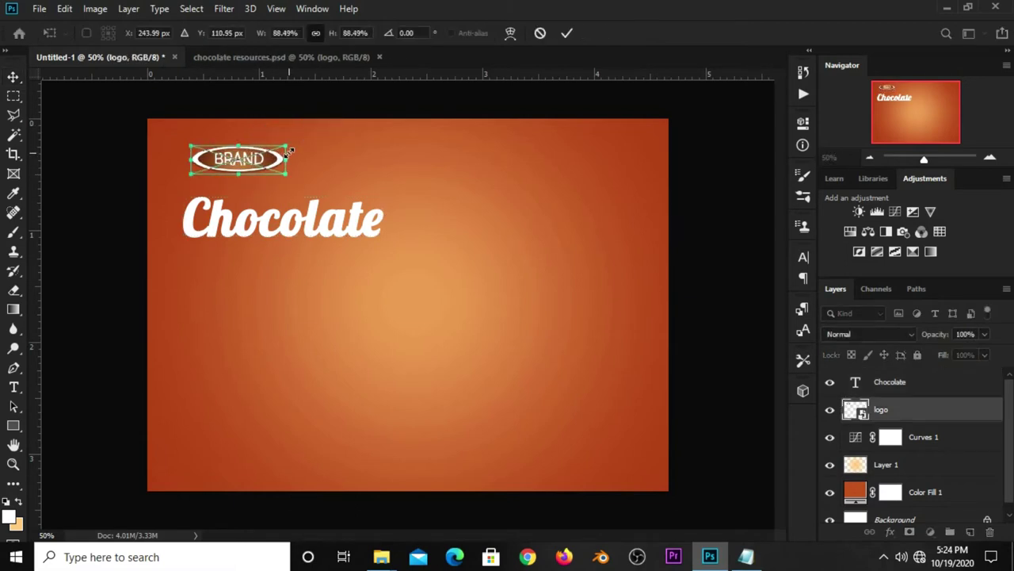
key(Return)
click(260, 230)
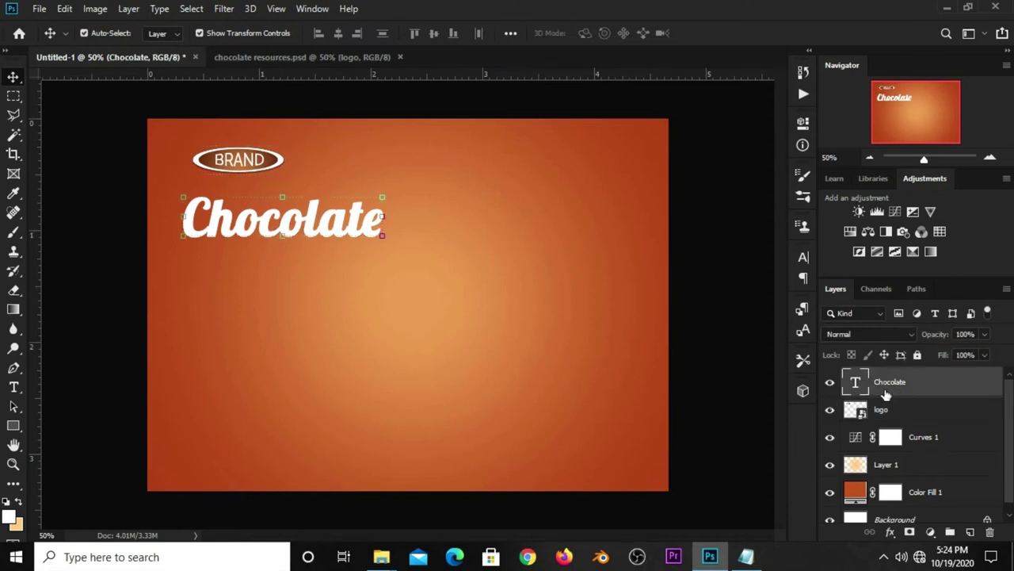
Give the title a 52% Multiply drop shadow with adjusted distance, spread and size, plus a gradient overlay
click(889, 531)
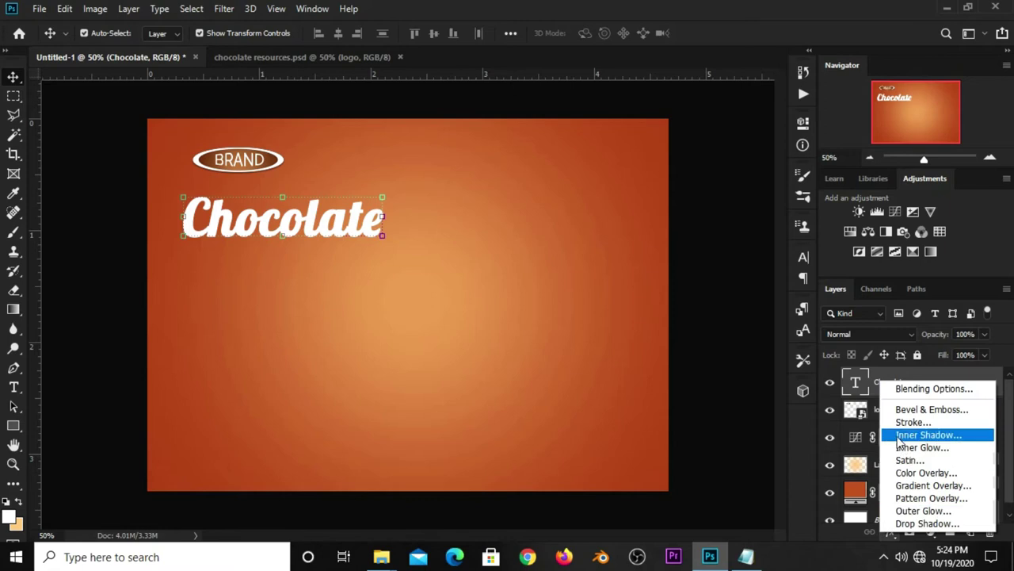
click(912, 388)
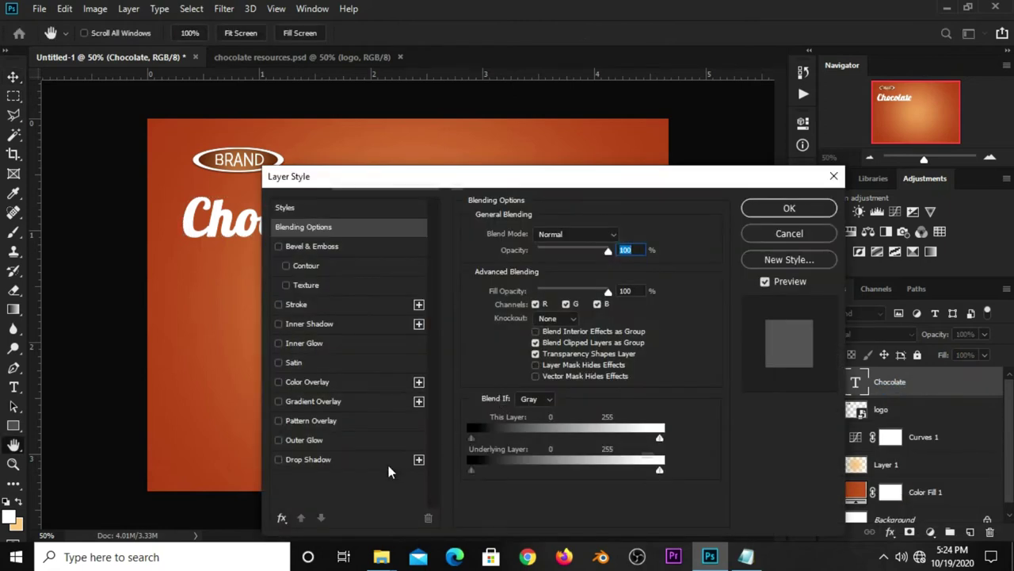
click(310, 459)
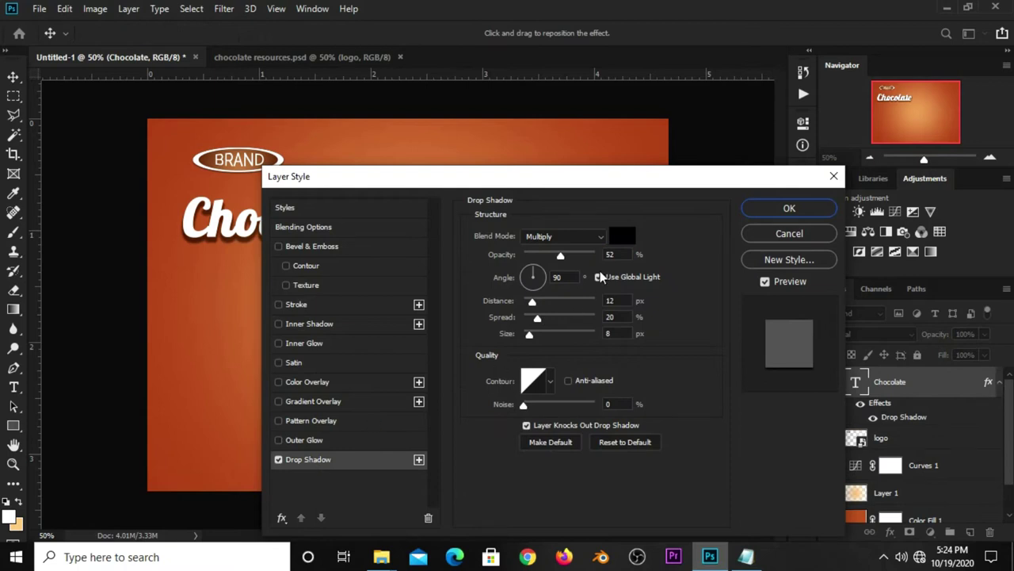
click(610, 300)
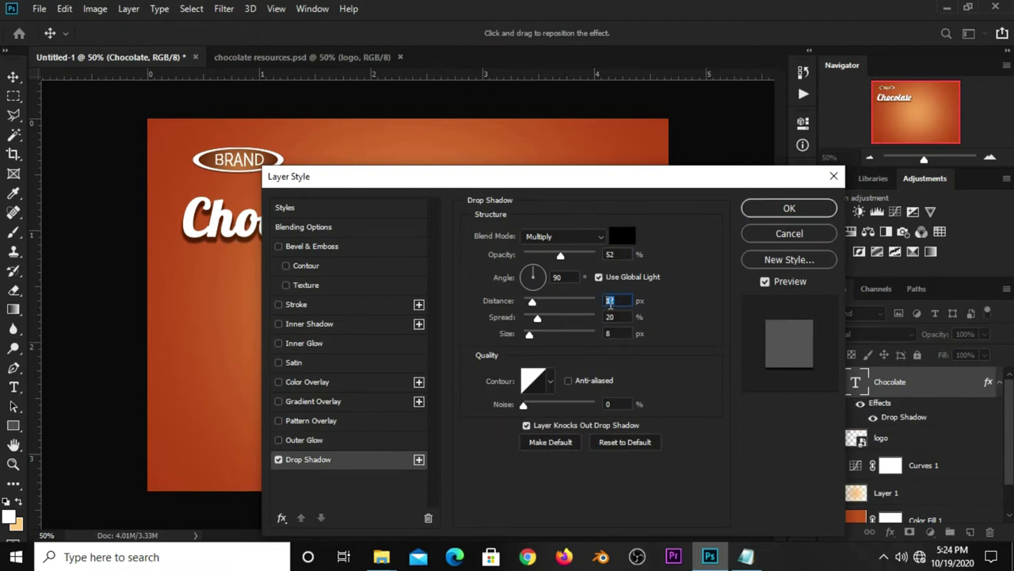
click(615, 317)
click(605, 334)
click(554, 278)
click(298, 400)
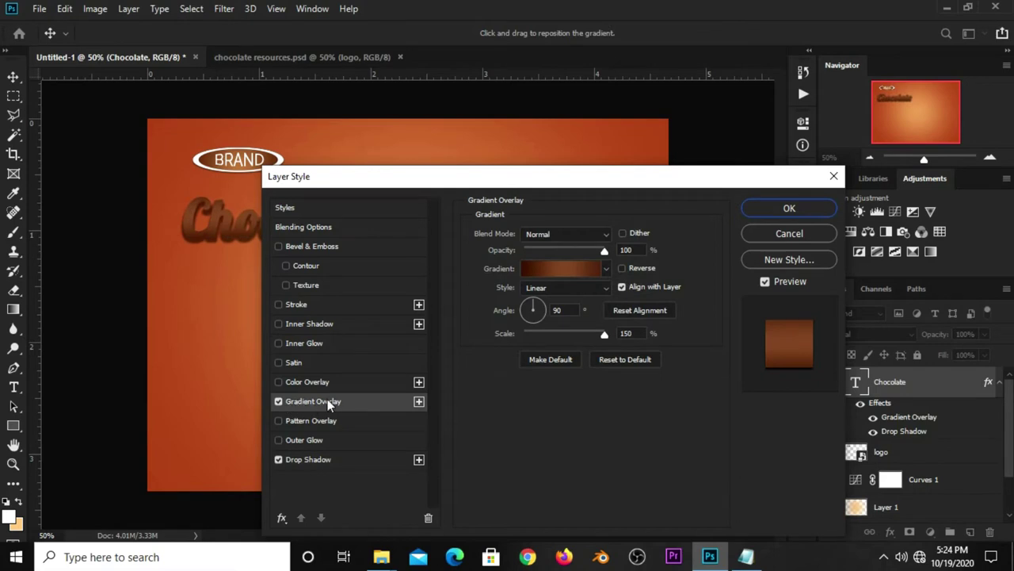
click(565, 270)
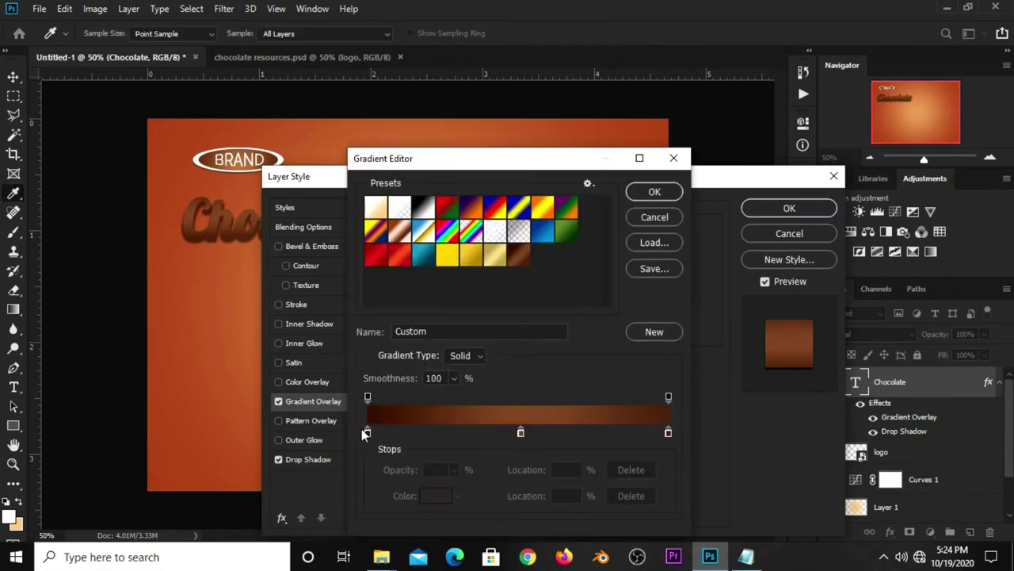
Recolour the gradient's three stops to browns, ending in dark brown 542b19
click(366, 432)
click(428, 499)
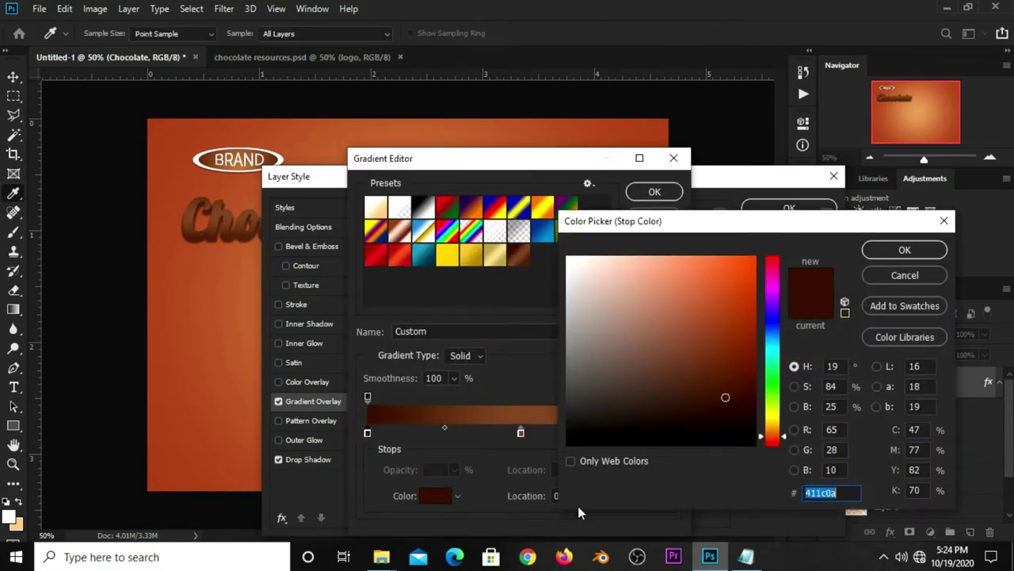
click(875, 252)
click(520, 432)
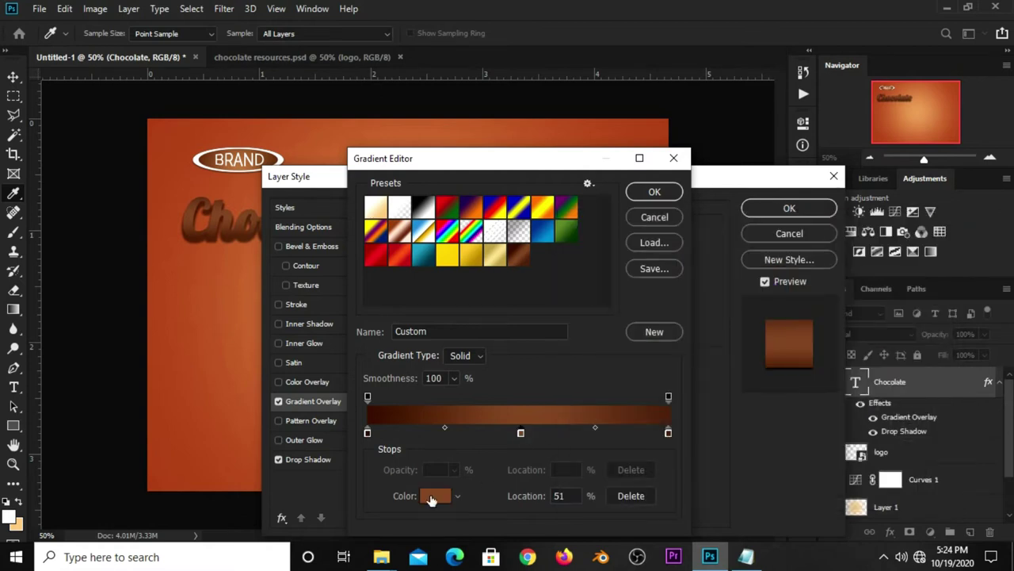
click(432, 497)
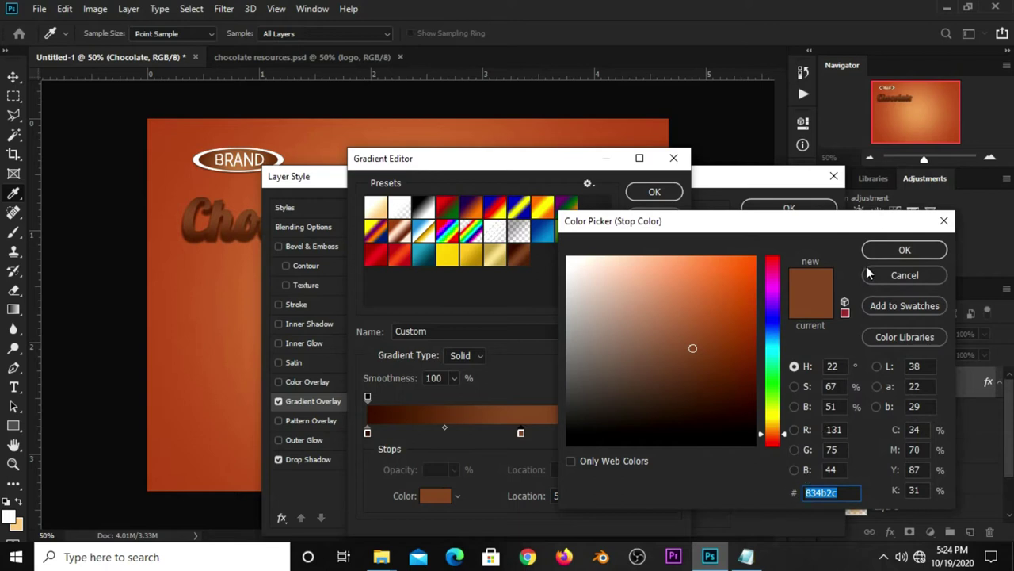
click(871, 250)
click(668, 434)
click(440, 498)
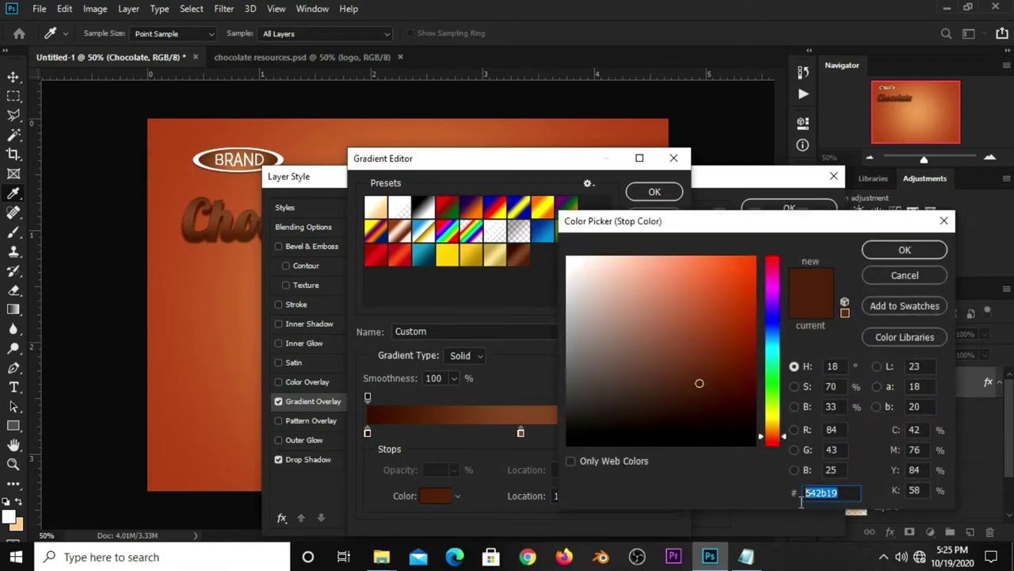
click(881, 250)
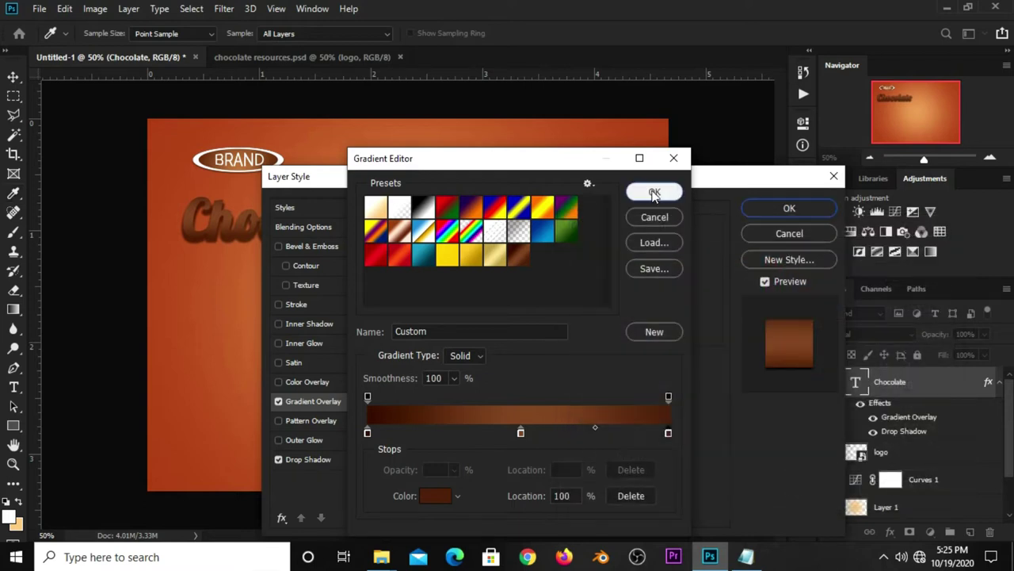
click(654, 192)
Add a 9 px white outside stroke to the title and apply the layer style
click(326, 304)
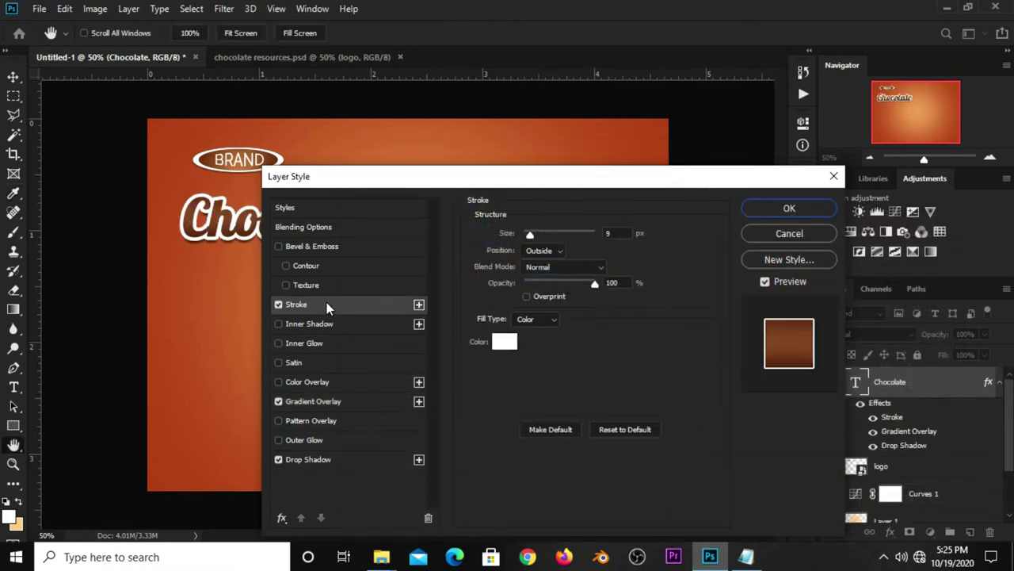
double_click(626, 234)
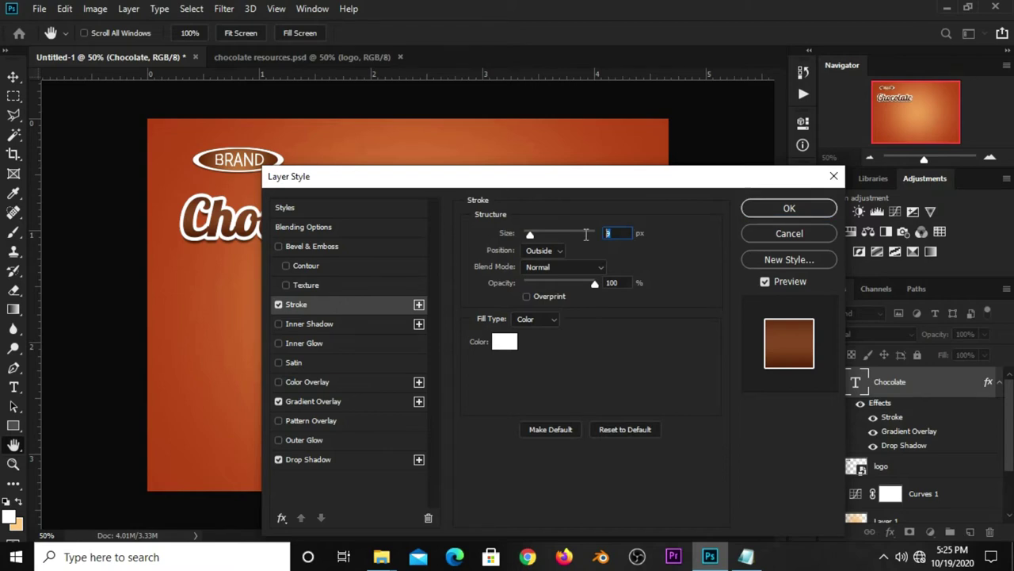
click(504, 341)
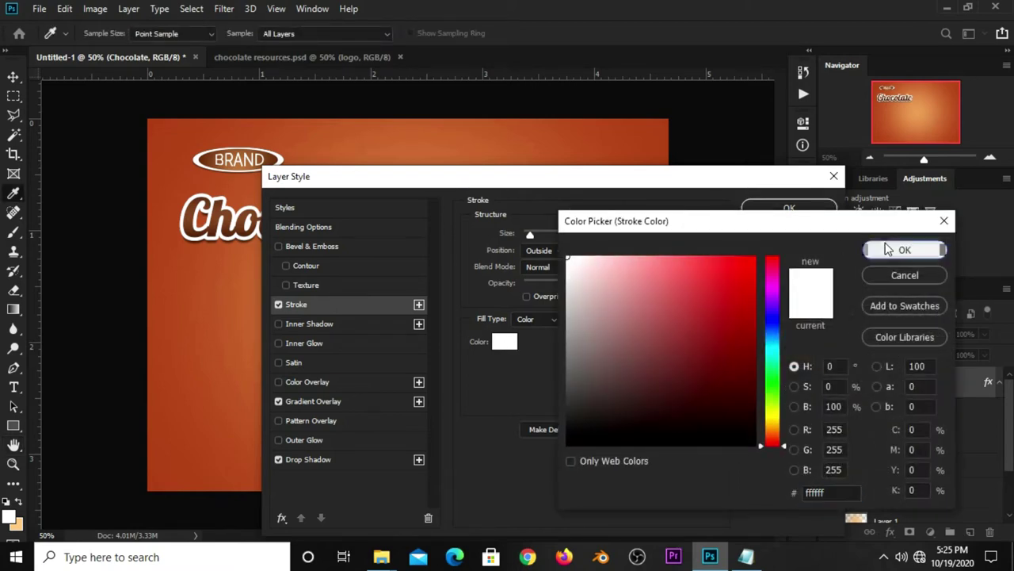
click(905, 250)
click(790, 208)
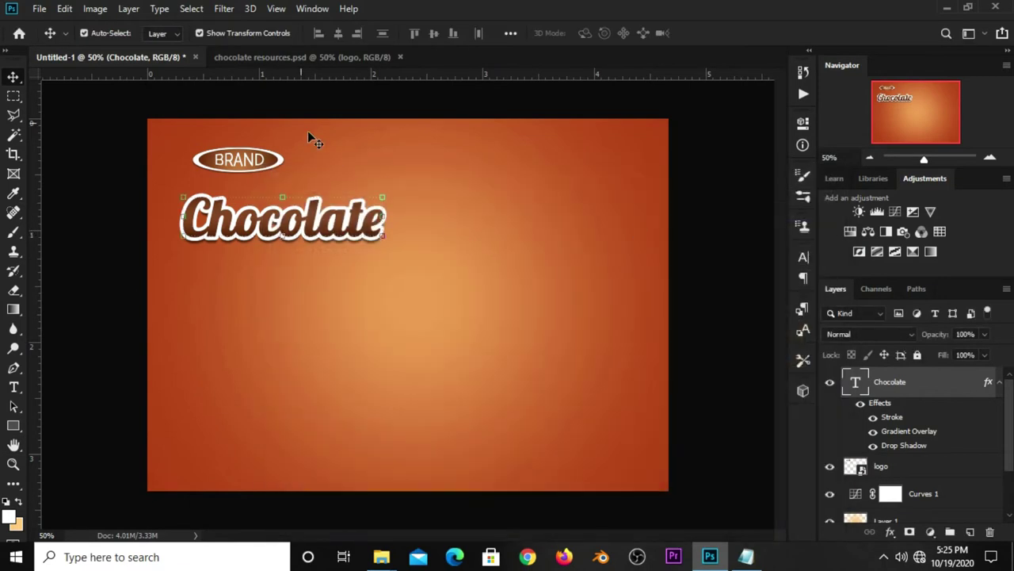
Drag the Lorem ipsum text from chocolate resources.psd into the banner, scale it, and place it below the title
click(293, 61)
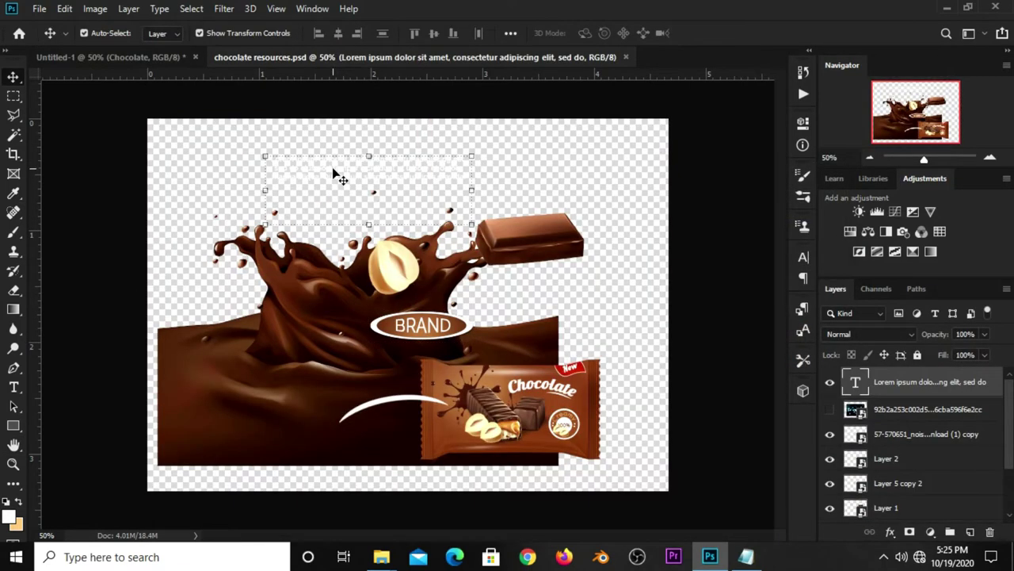
click(143, 62)
drag(144, 70, 245, 254)
key(ctrl+t)
mouse_move(453, 313)
mouse_down()
mouse_move(393, 310)
mouse_move(342, 282)
mouse_up()
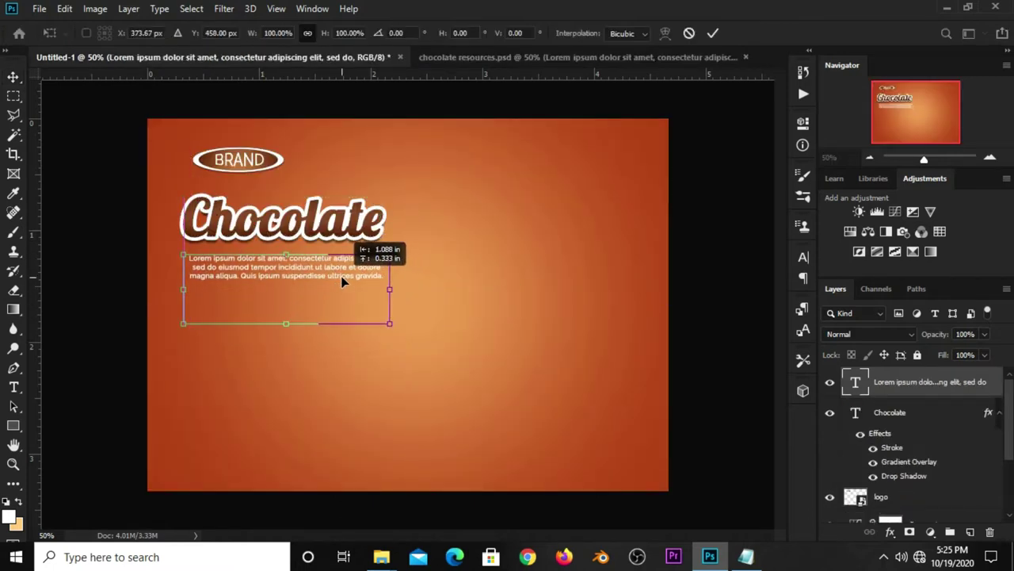
key(Return)
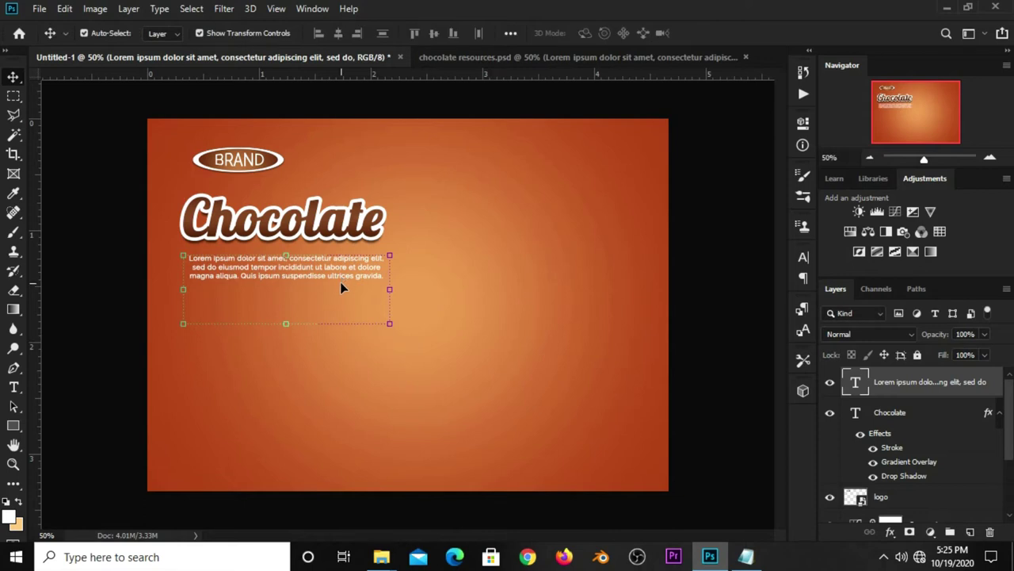
drag(316, 268, 316, 301)
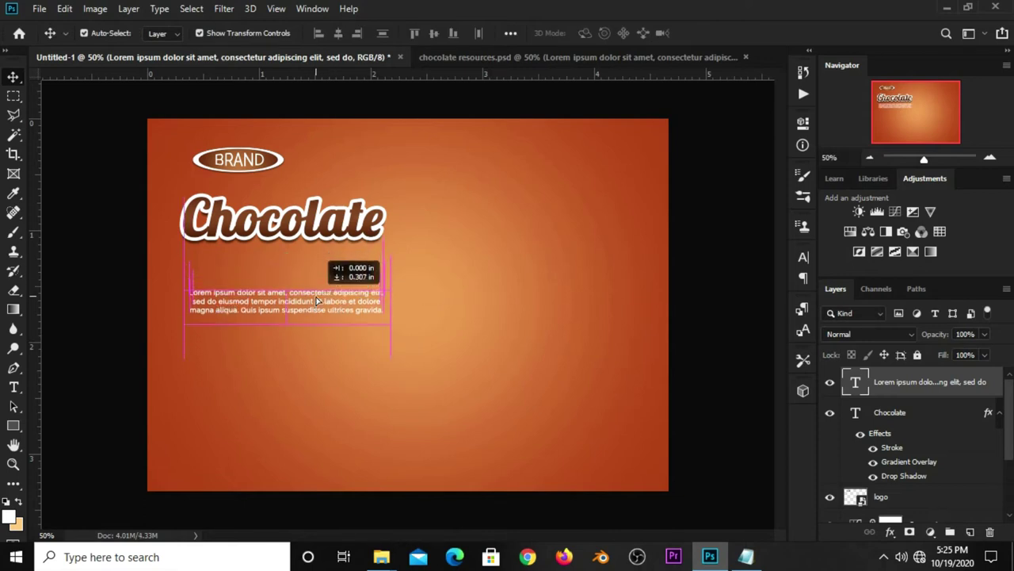
Nudge the Chocolate title and the body text down slightly
click(198, 255)
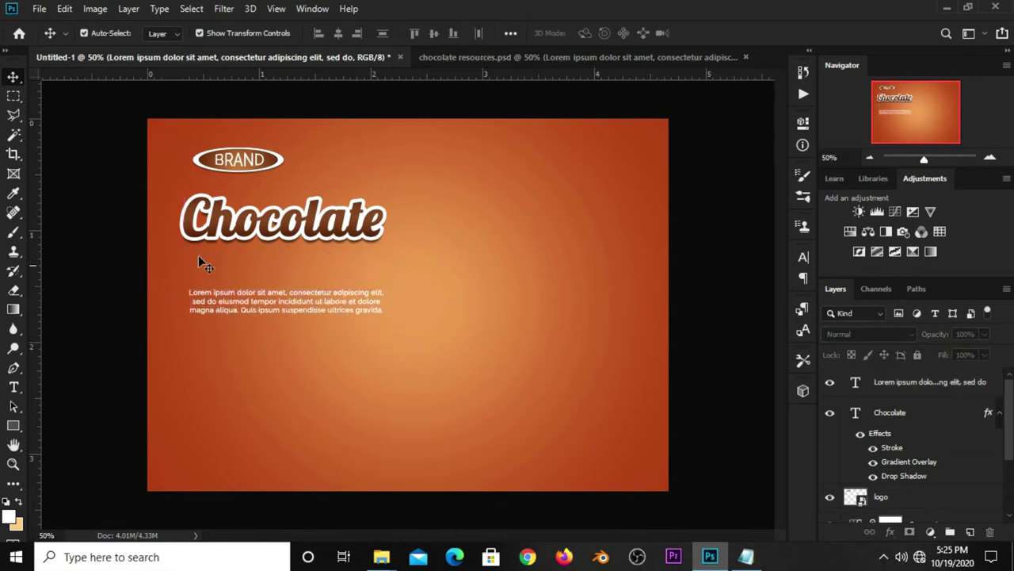
click(248, 236)
key(shift+Down)
key(shift+Down)
key(shift+Down)
key(shift+Down)
click(249, 309)
key(shift+Down)
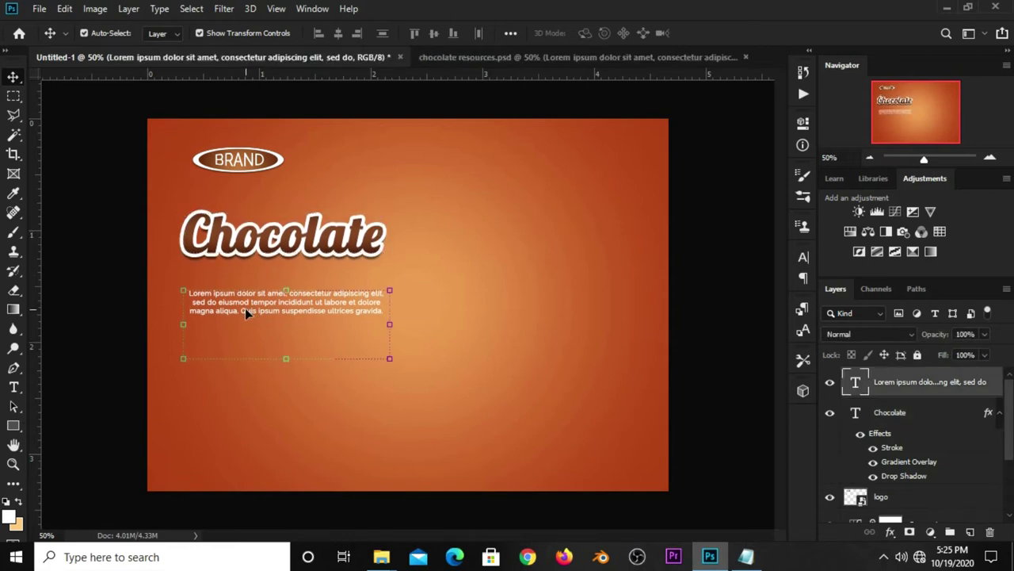
key(shift+Down)
key(Down)
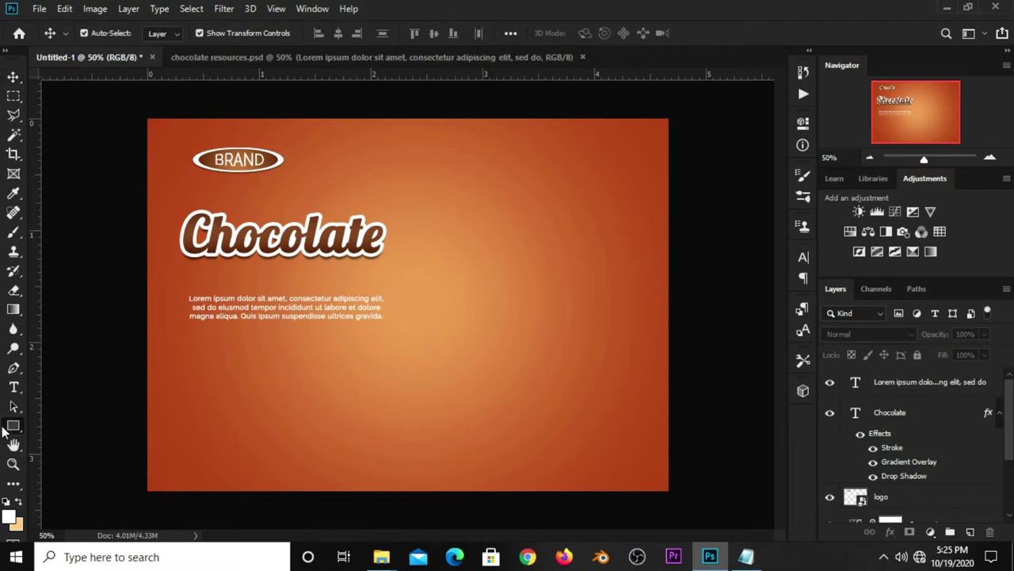
Draw a white-filled rectangle bar just below the Chocolate title
right_click(13, 425)
click(89, 422)
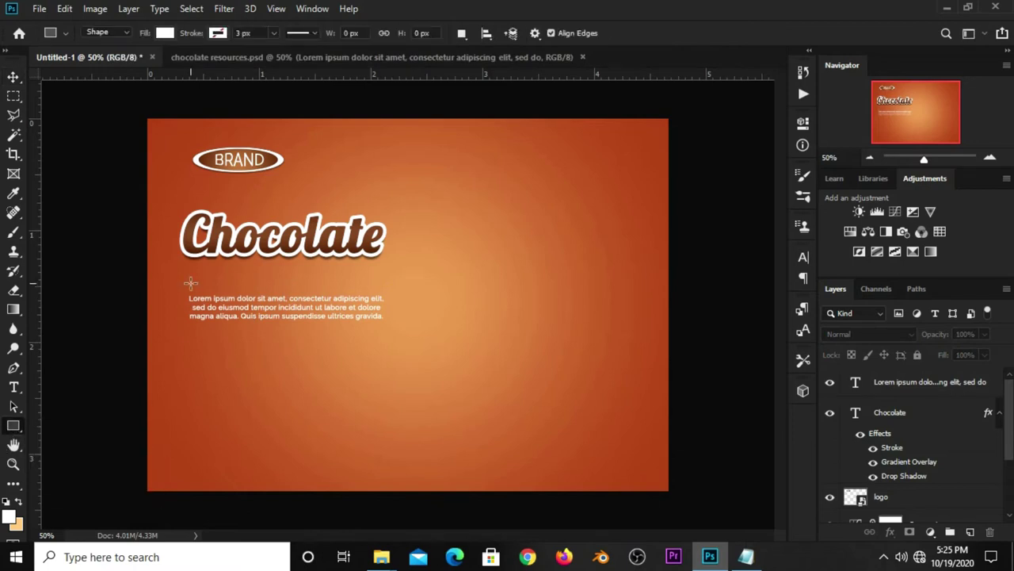
click(176, 35)
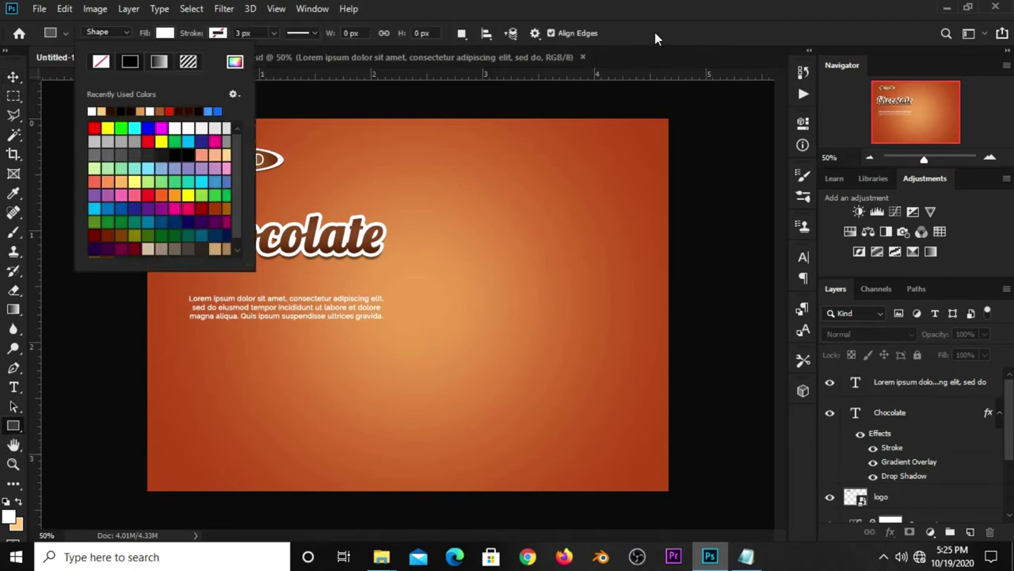
click(306, 171)
drag(185, 271, 383, 289)
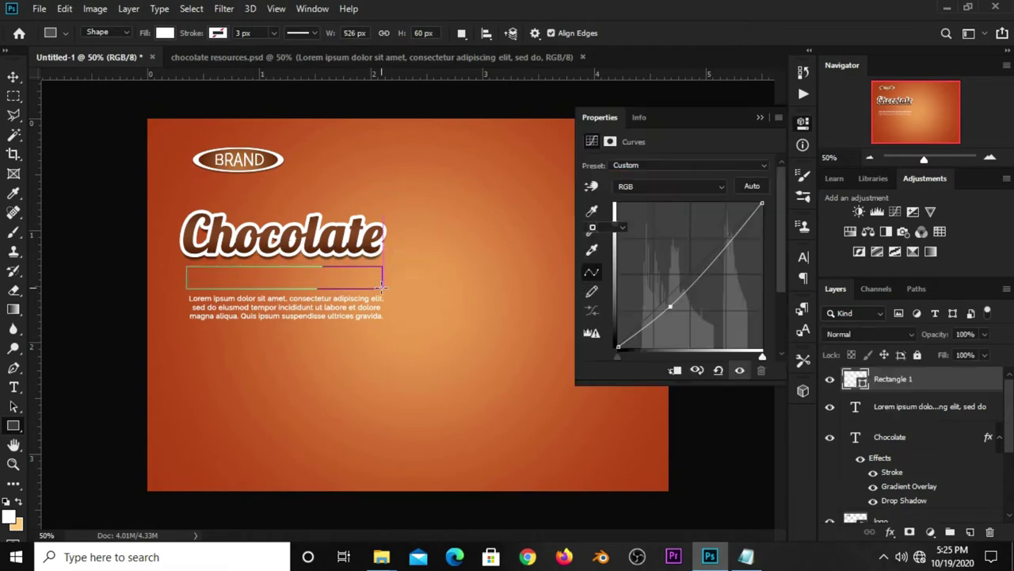
click(760, 119)
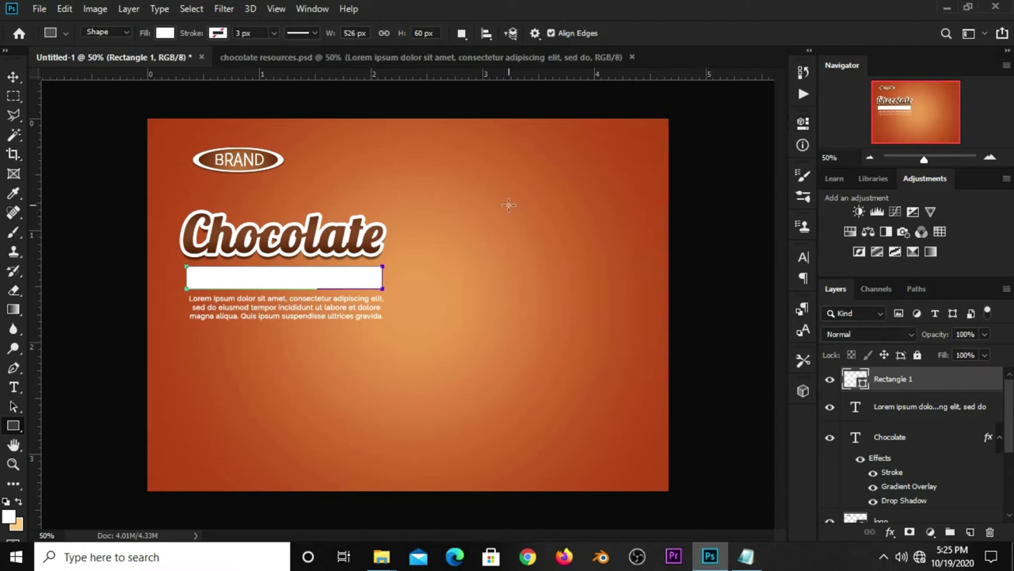
Shift the white bar left and nudge the body text down beneath it
key(v)
drag(326, 282, 301, 308)
click(305, 321)
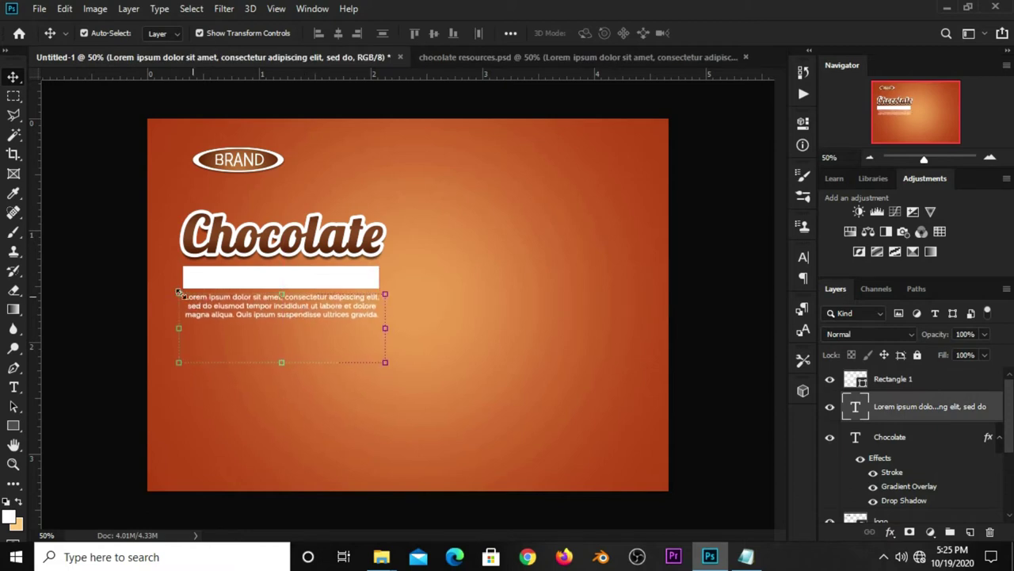
key(Down)
key(Down)
key(Down)
key(Down)
key(Down)
key(Down)
Rasterize the white bar's Rectangle 1 layer
click(101, 275)
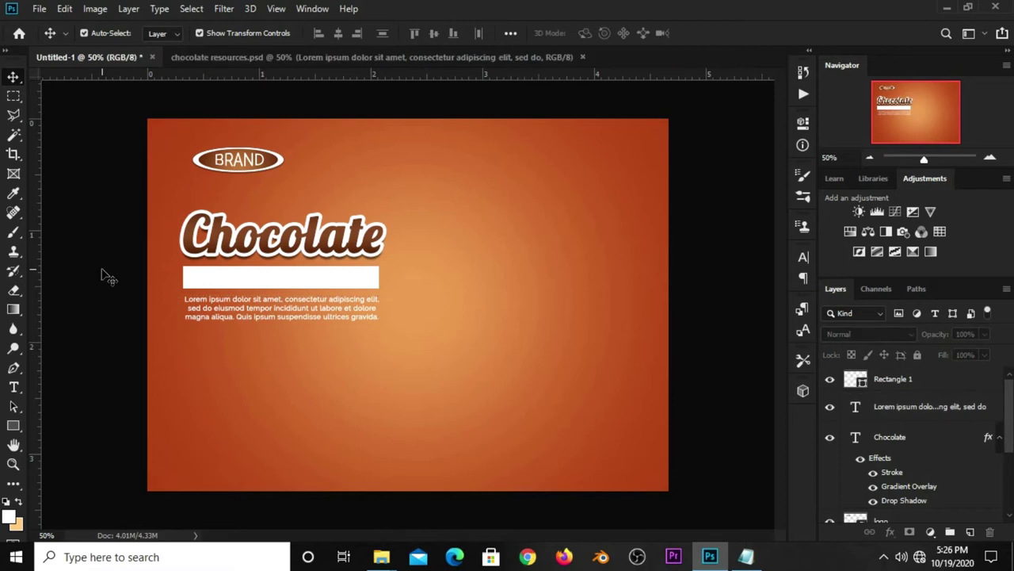
click(278, 284)
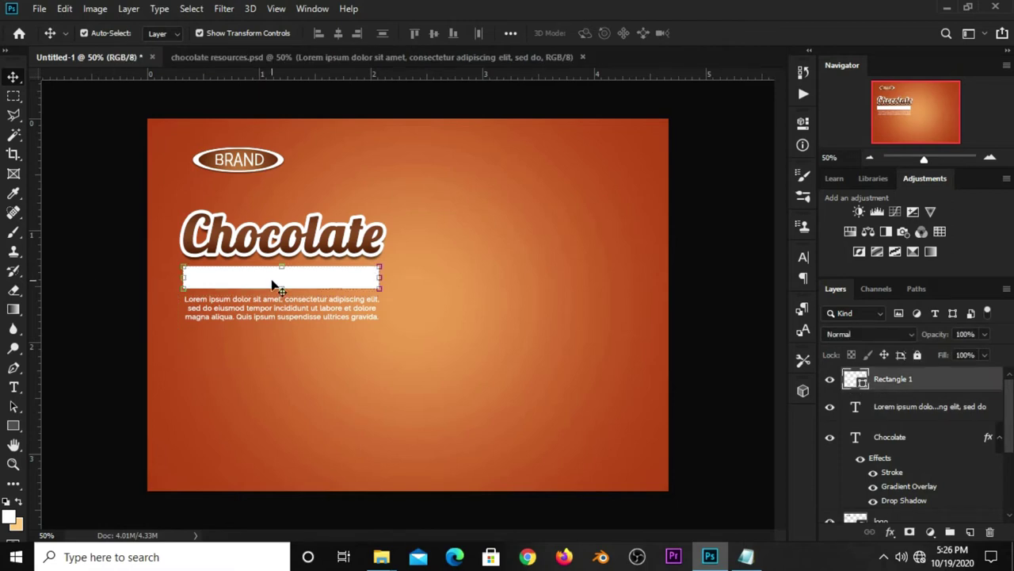
click(830, 380)
right_click(904, 394)
click(723, 228)
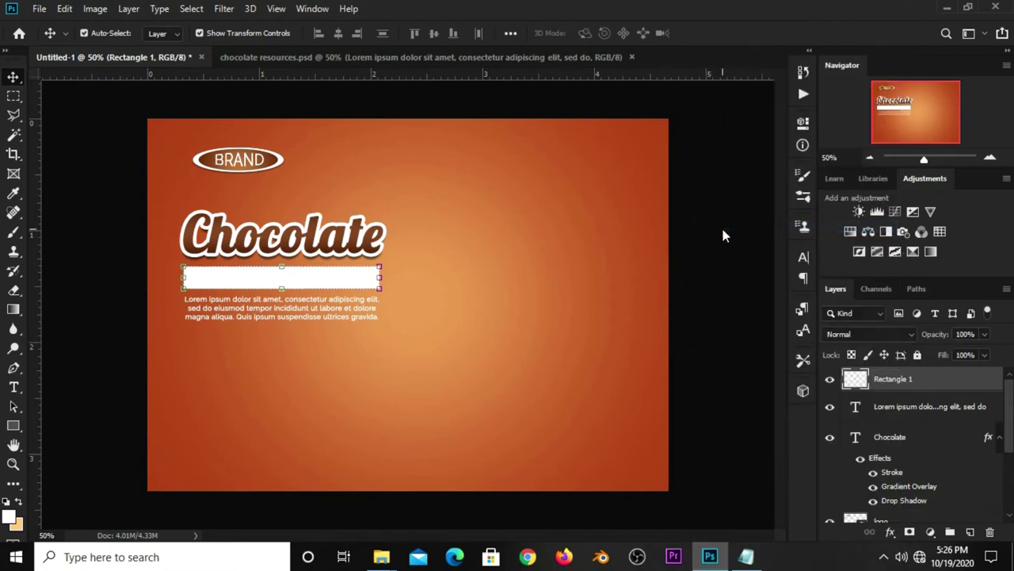
Add vertical guides at the bar's left end and at 2.000 in, plus a horizontal guide through its middle
drag(36, 362, 191, 358)
drag(34, 377, 370, 382)
drag(415, 76, 394, 279)
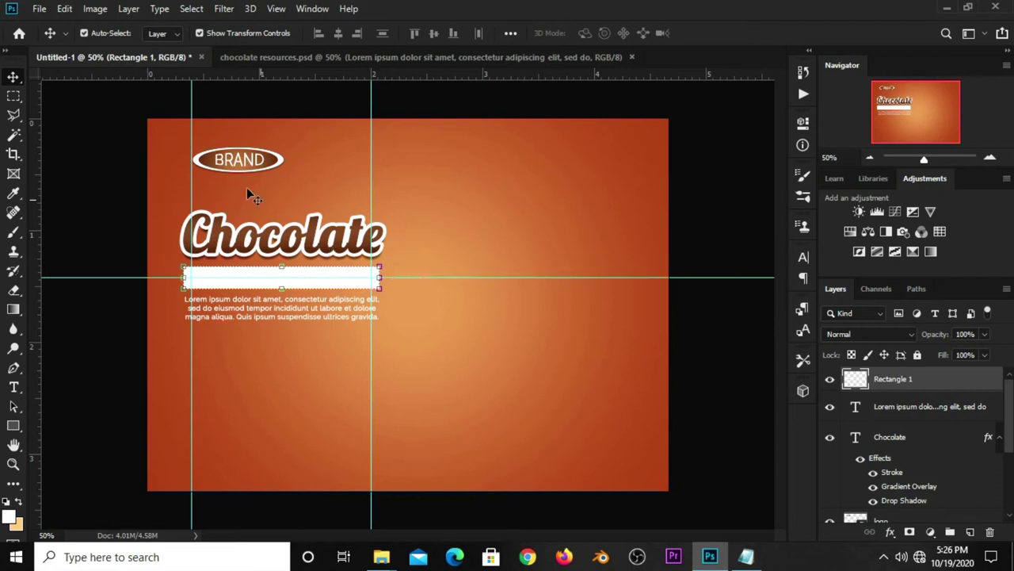
Cut a triangular notch out of the bar's left end using a Pen path selection
scroll(258, 276, up, 1)
scroll(238, 293, up, 1)
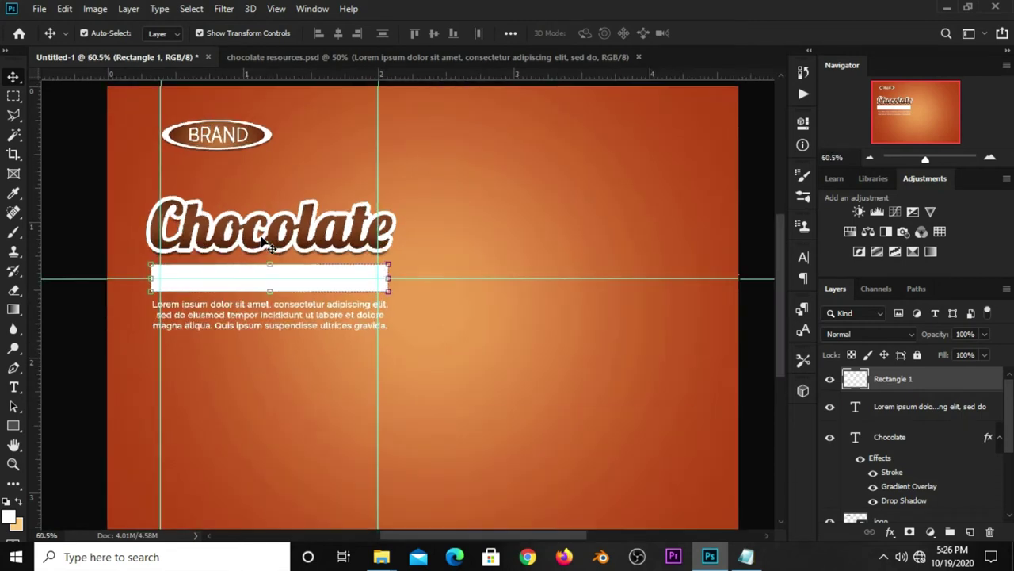
scroll(214, 313, up, 1)
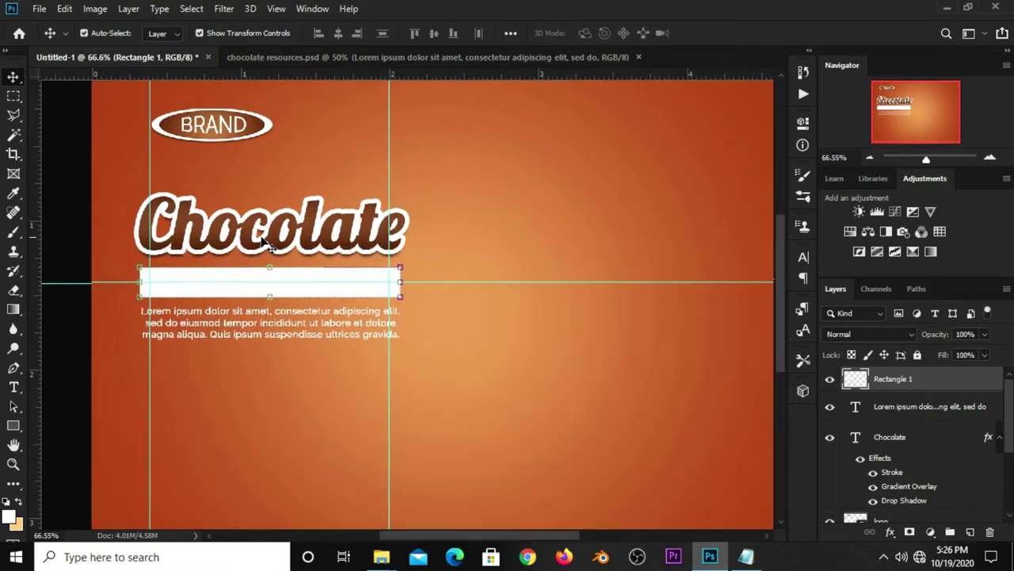
click(14, 367)
click(61, 366)
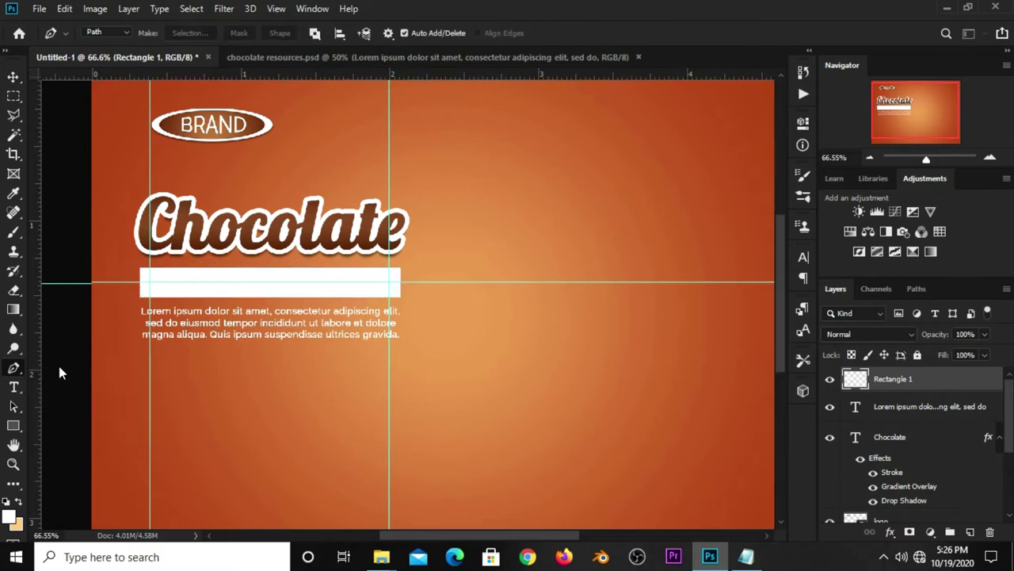
scroll(147, 269, up, 1)
scroll(143, 262, up, 2)
scroll(142, 259, up, 1)
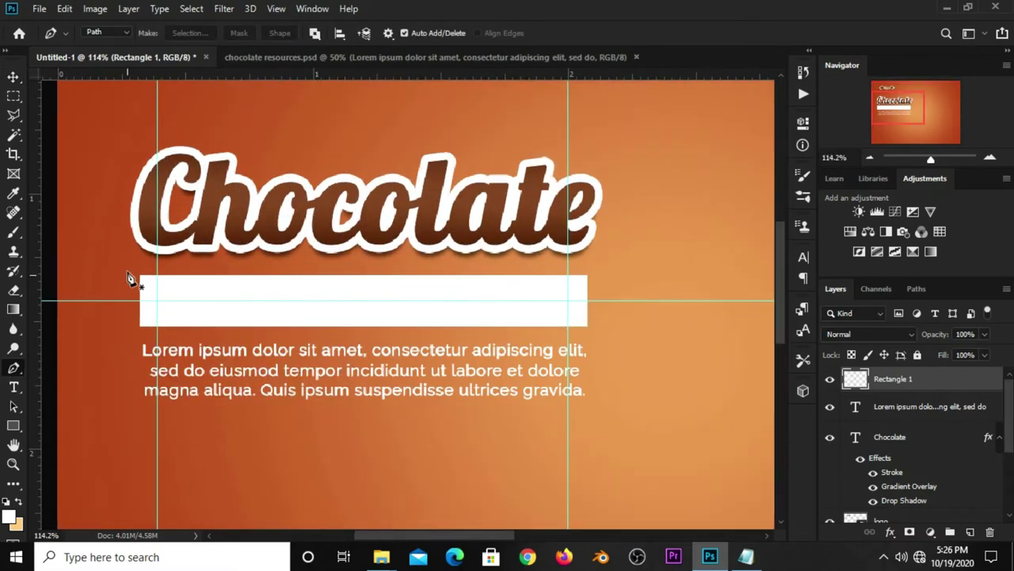
click(139, 276)
right_click(140, 295)
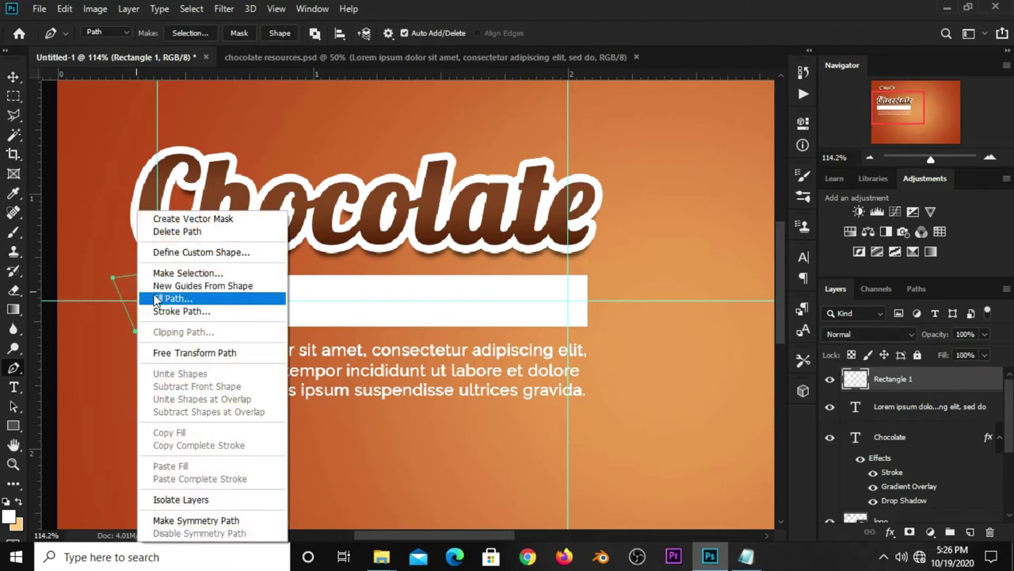
click(179, 274)
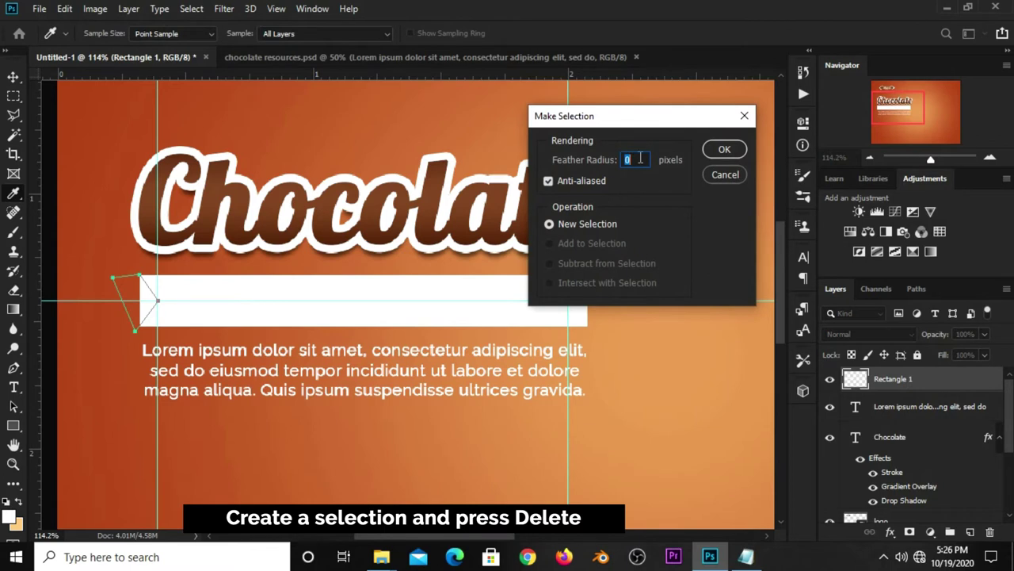
key(Return)
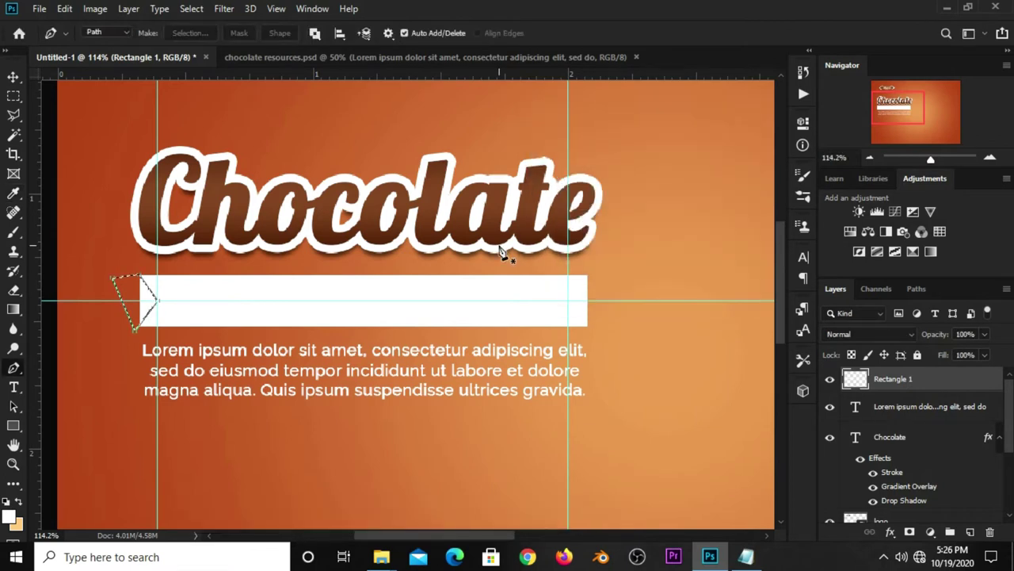
key(Delete)
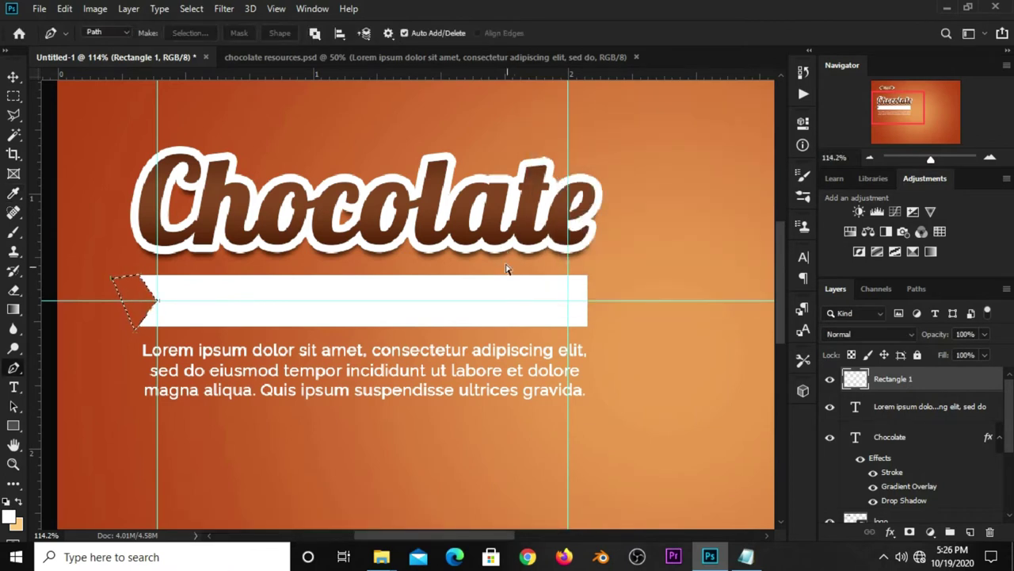
key(ctrl+d)
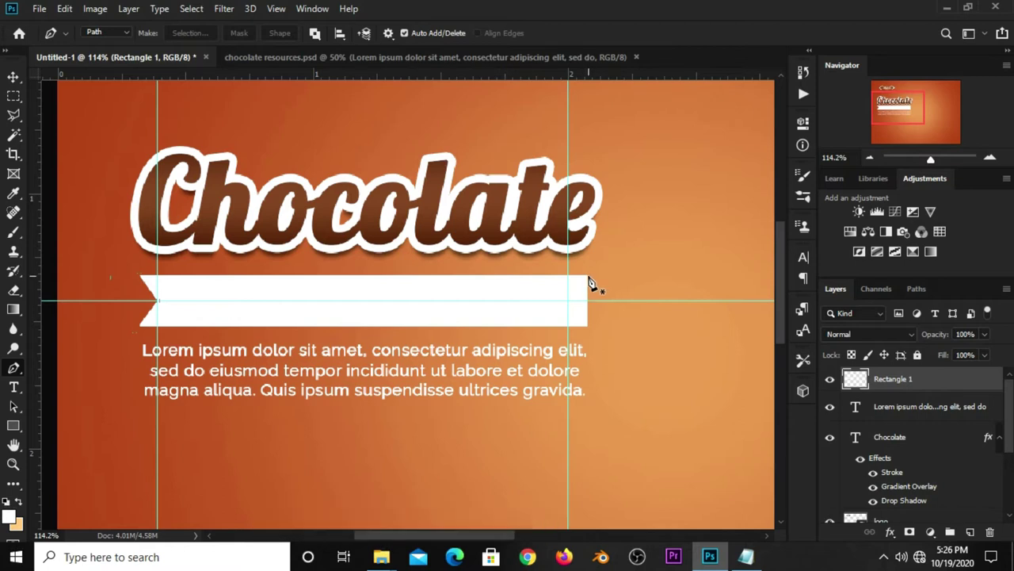
Cut a matching triangular notch from the bar's right end and fit the banner in view
click(587, 275)
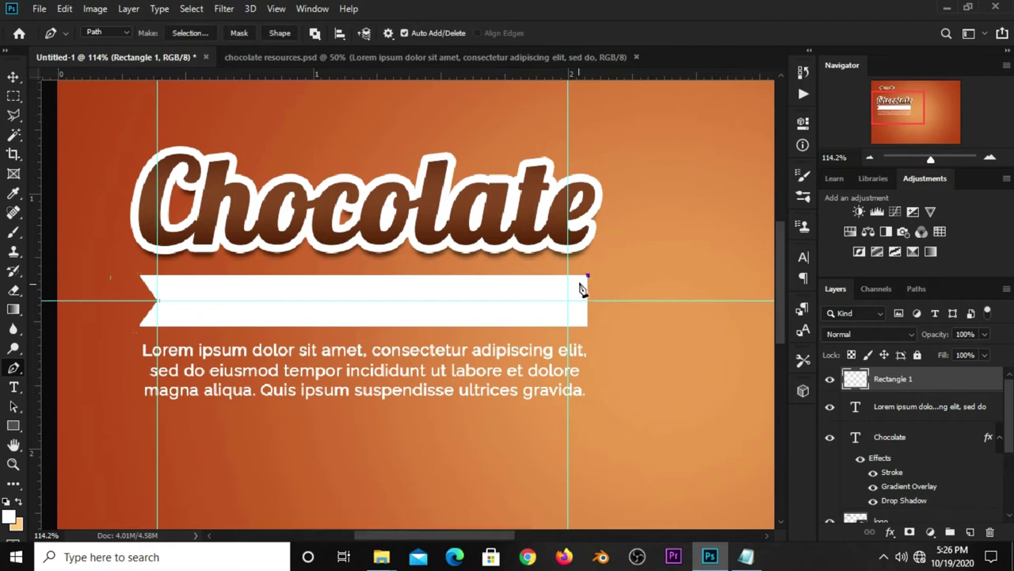
click(591, 331)
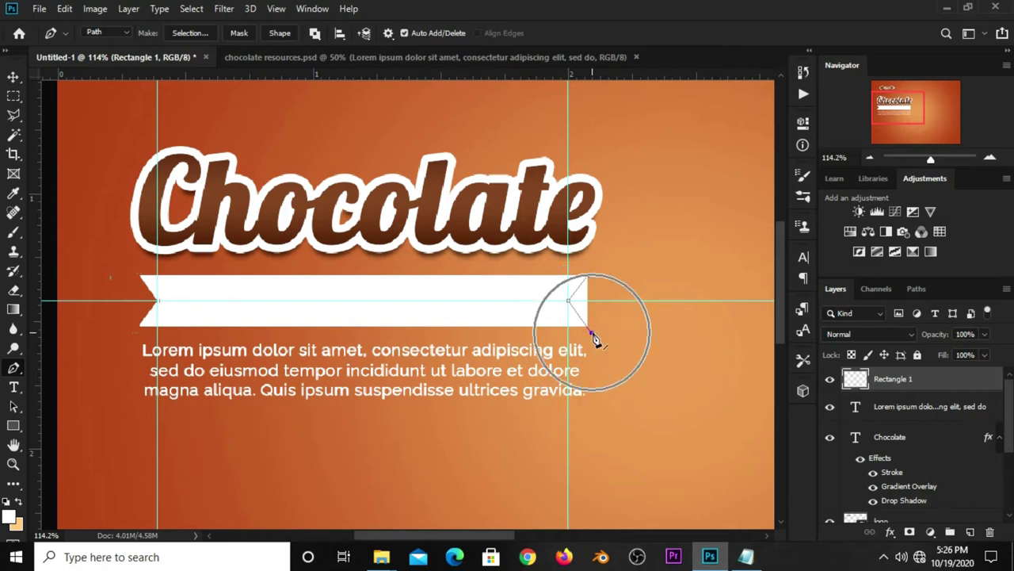
click(590, 282)
right_click(590, 283)
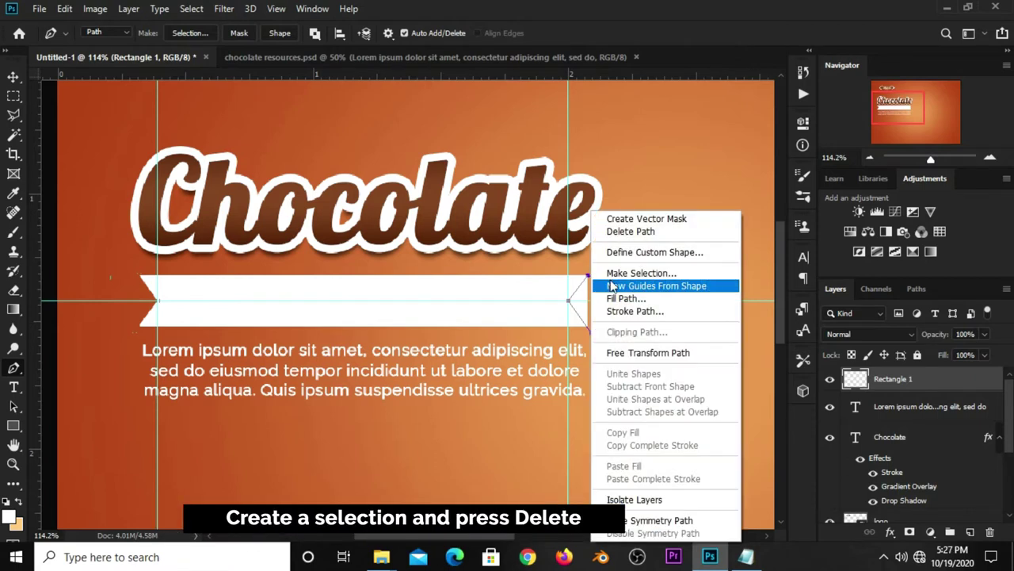
click(616, 271)
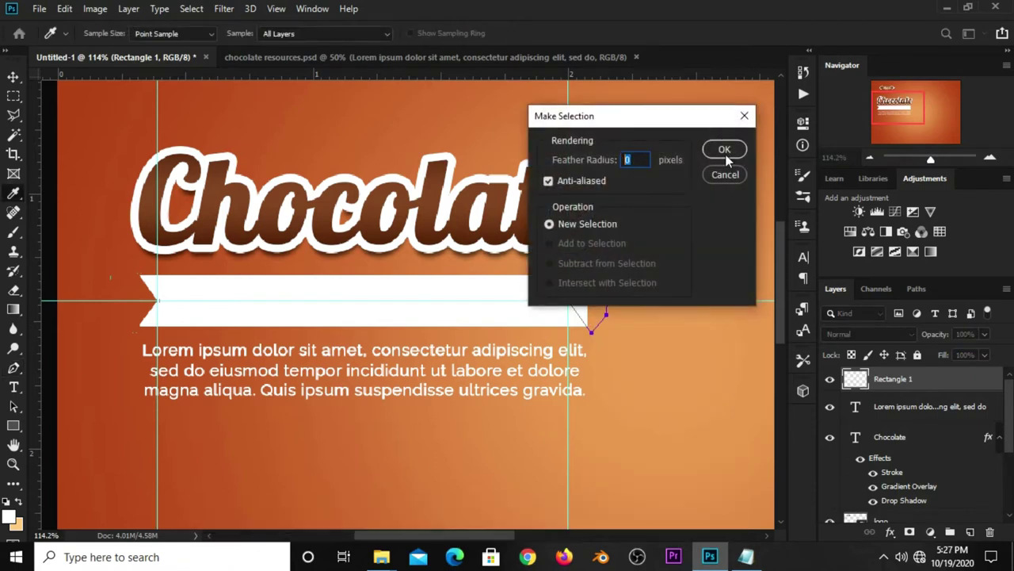
click(726, 155)
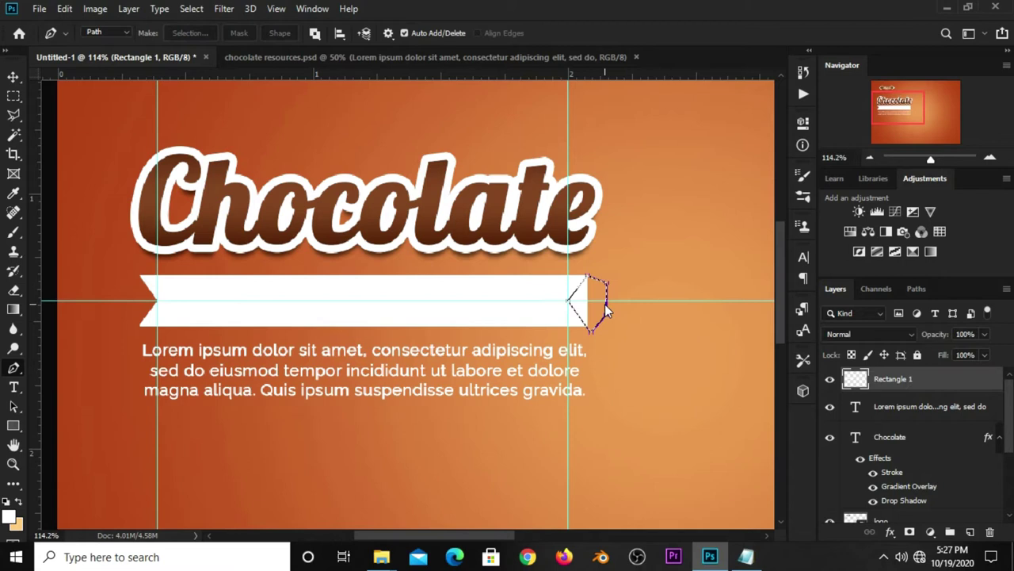
key(Delete)
key(ctrl+d)
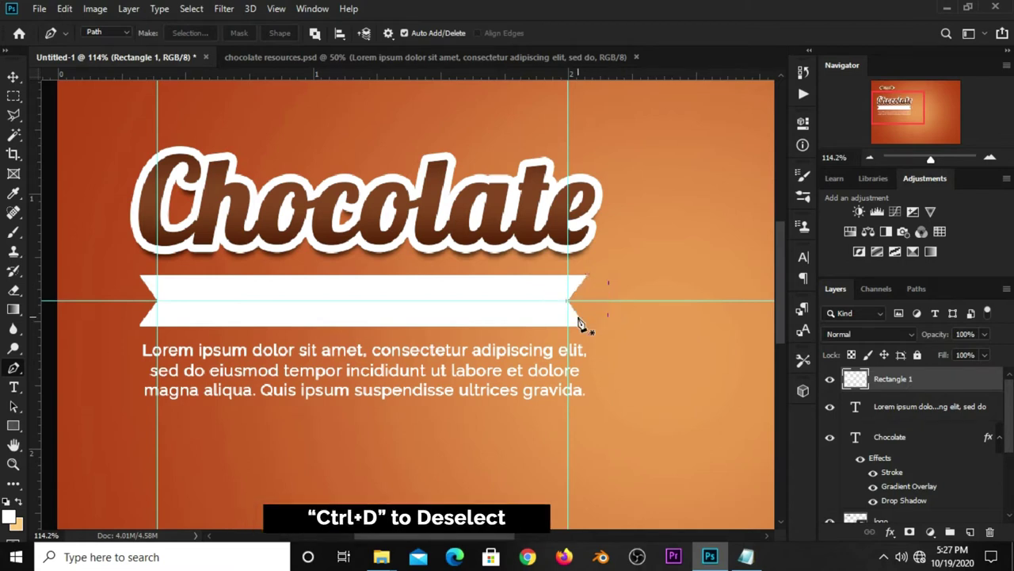
key(ctrl+0)
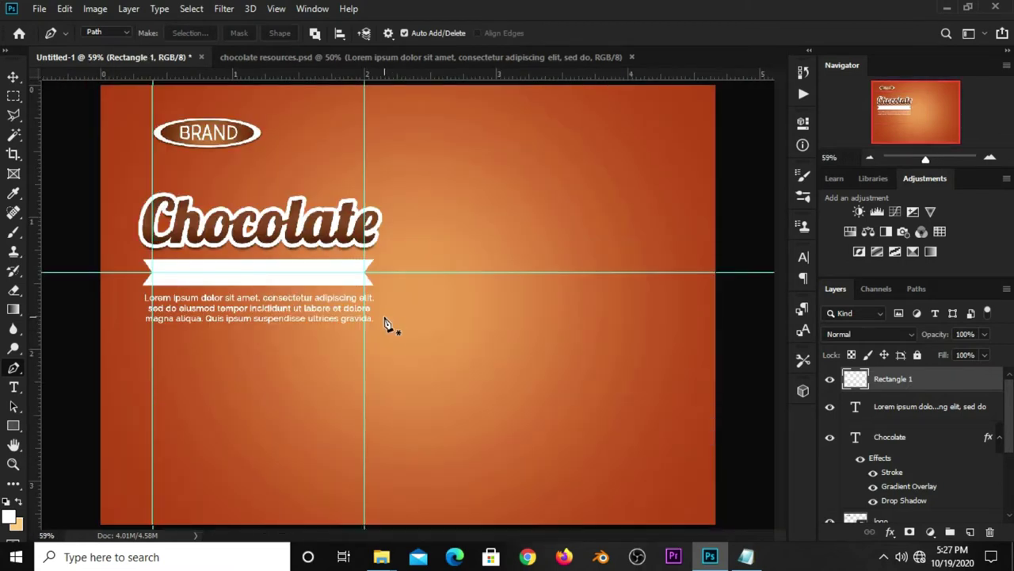
Clear all guides from the banner
key(v)
click(276, 9)
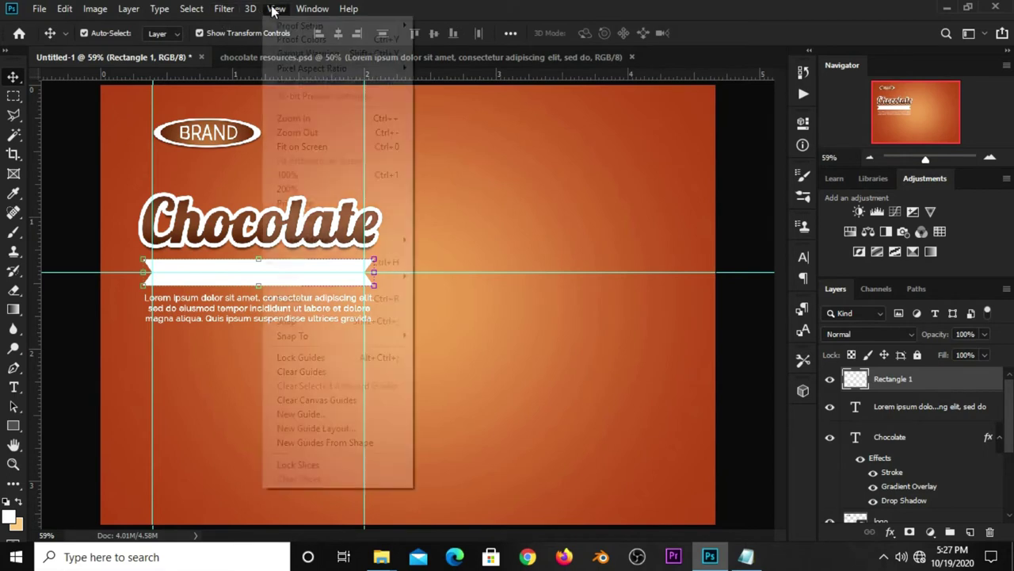
click(300, 371)
click(722, 360)
Copy the line 'A new kind of taste' from Notepad and return to the banner
click(749, 558)
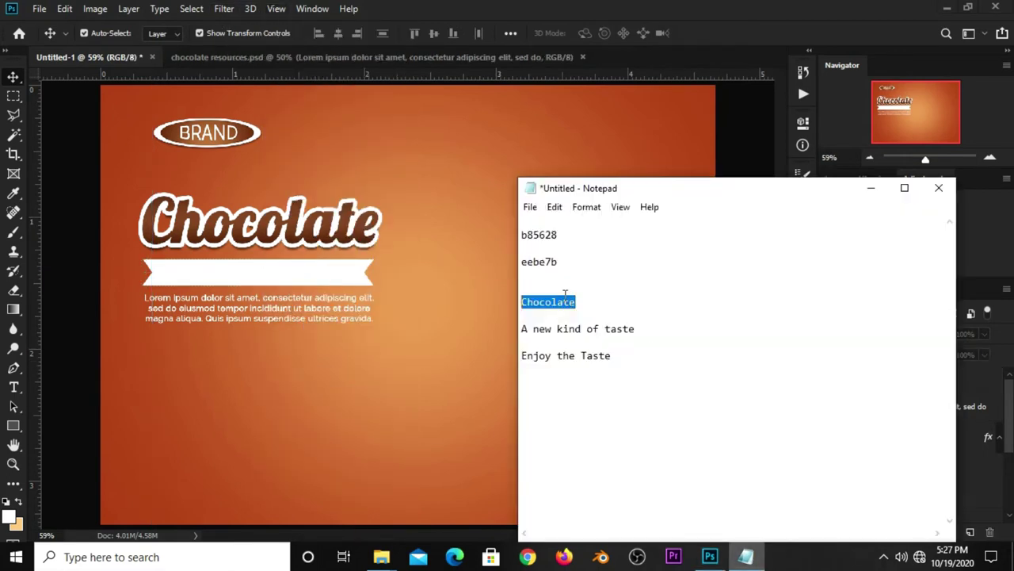
drag(640, 324, 519, 326)
right_click(545, 325)
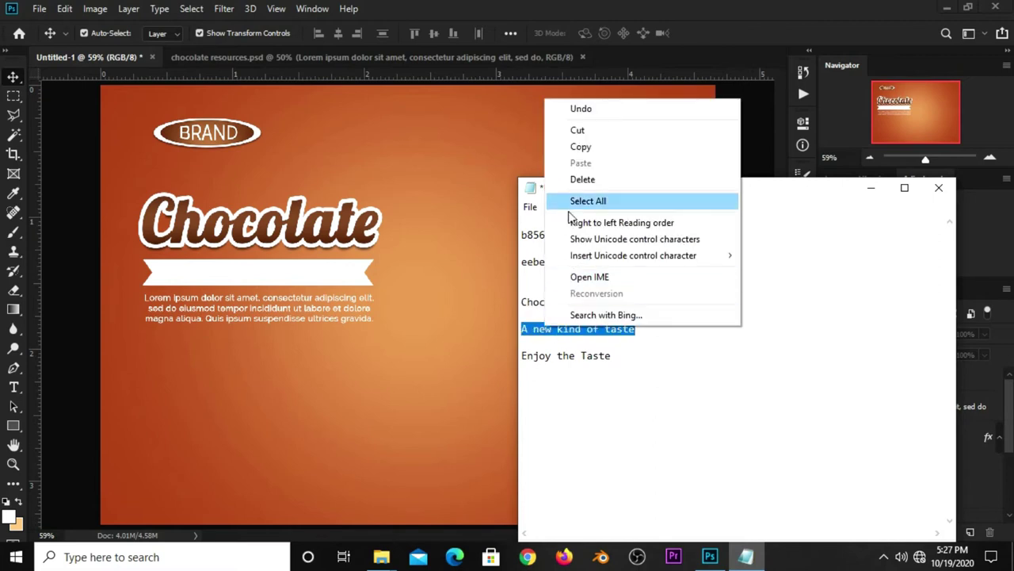
click(579, 145)
click(715, 60)
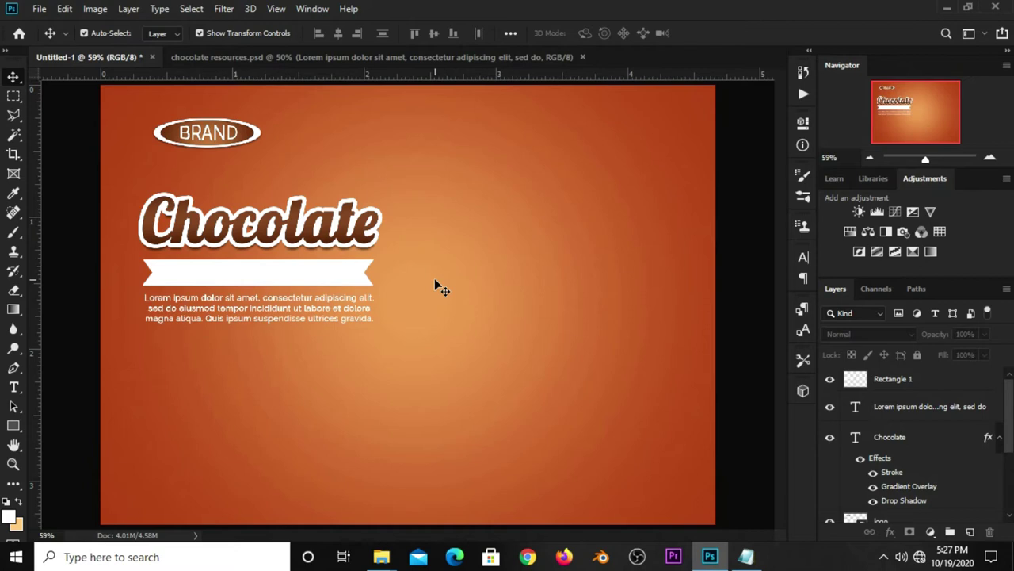
Paste 'A new kind of taste' as a new 11 pt text layer
drag(13, 387, 72, 388)
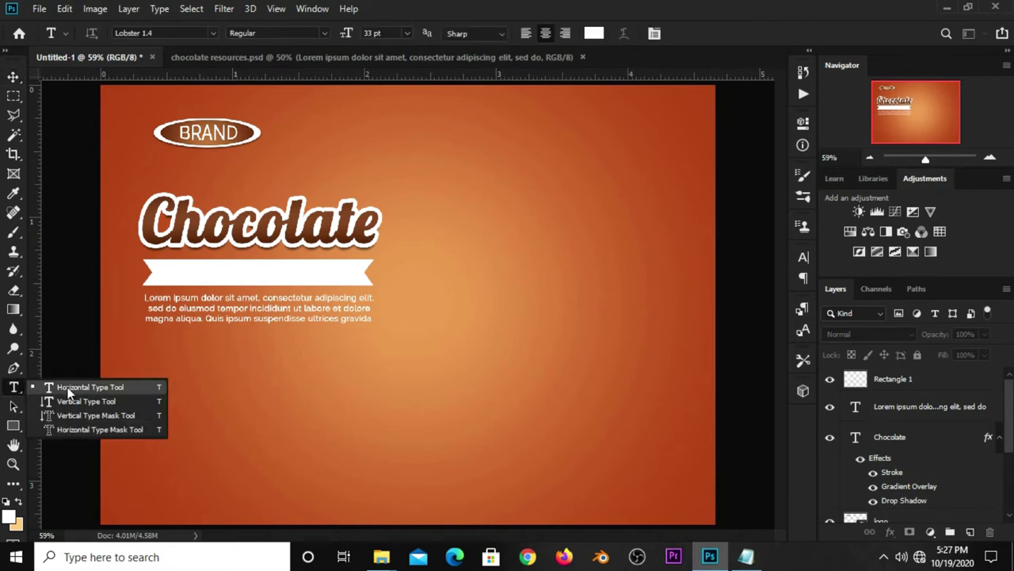
click(345, 367)
key(ctrl+v)
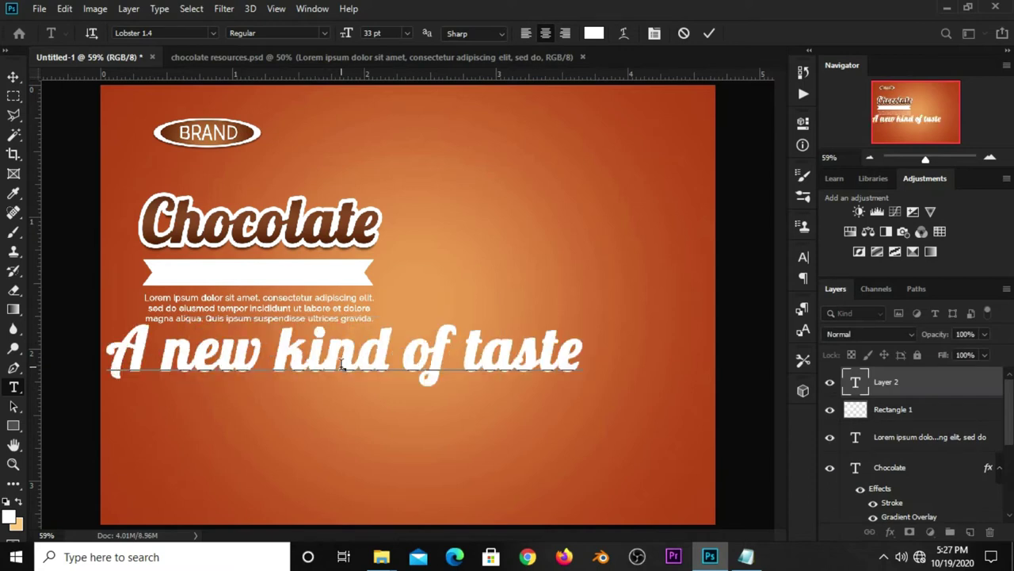
click(709, 34)
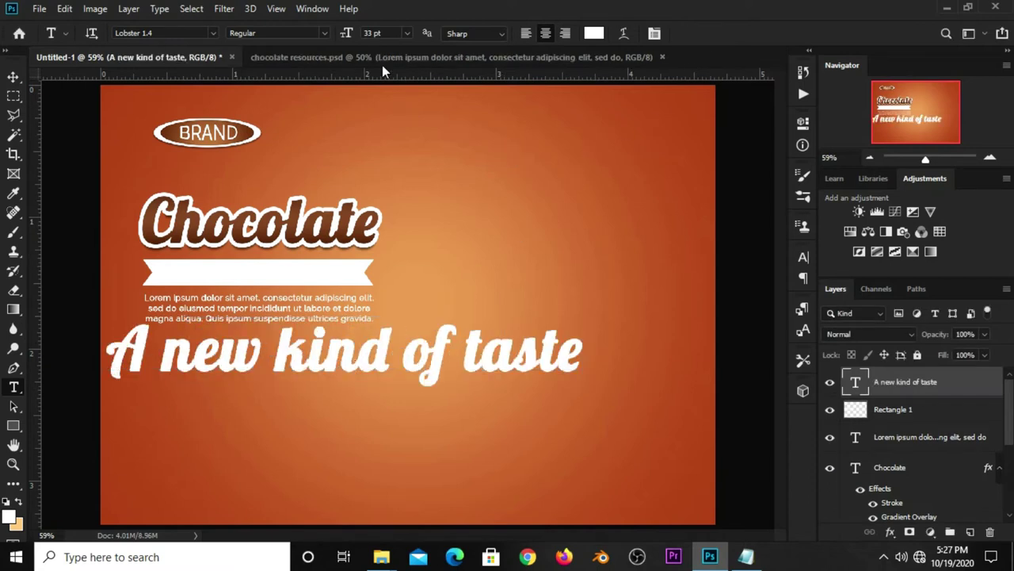
click(407, 33)
click(391, 111)
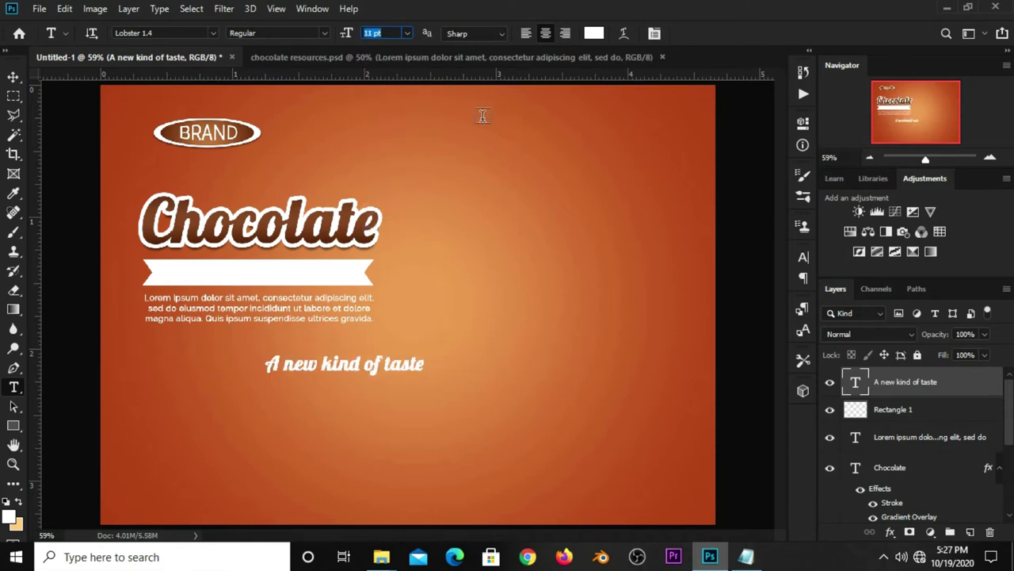
Set the tagline to Raleway Bold in brown 5b2e17 sampled from the Chocolate title
click(803, 258)
click(715, 276)
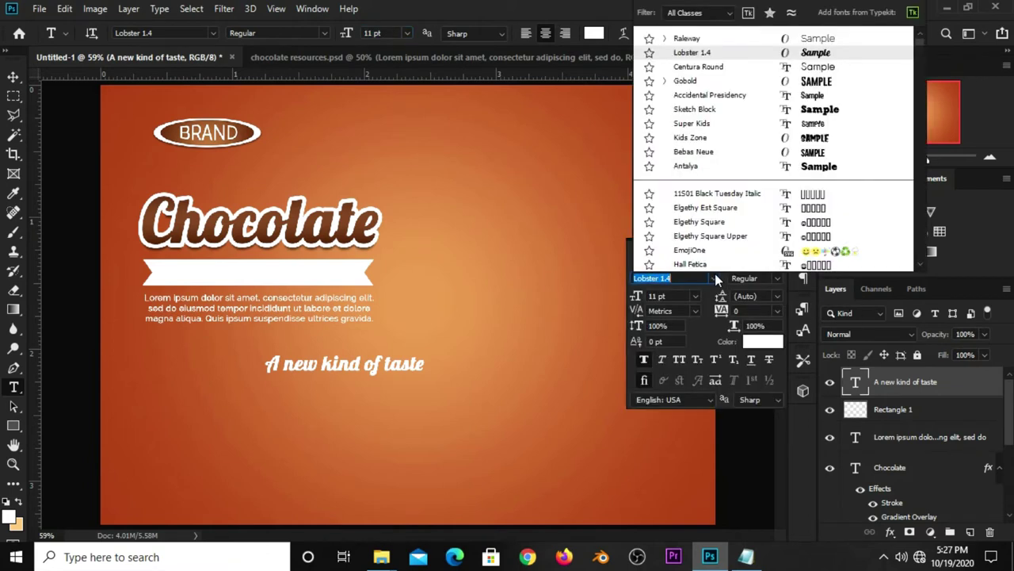
click(686, 39)
click(778, 279)
click(767, 435)
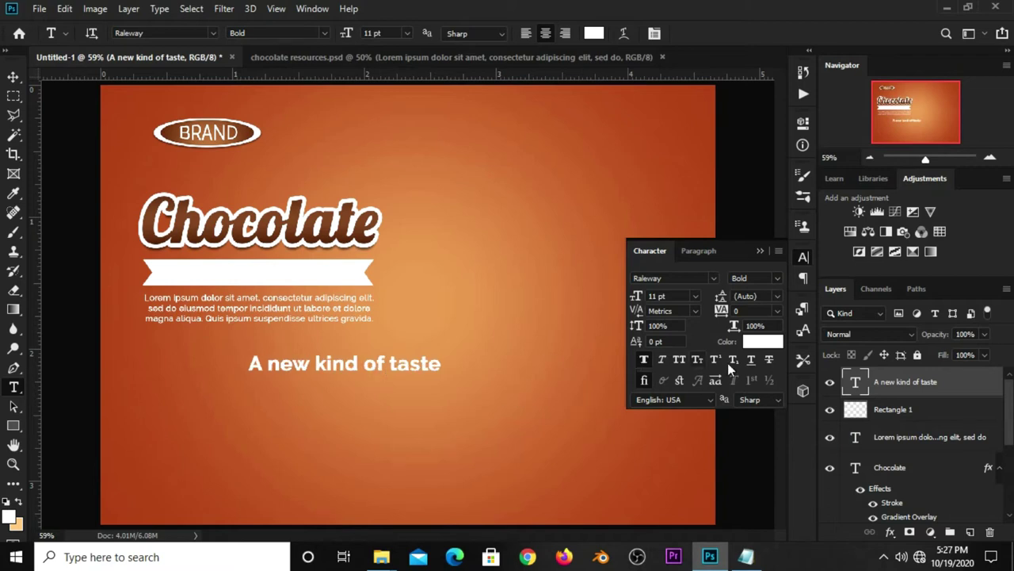
click(766, 344)
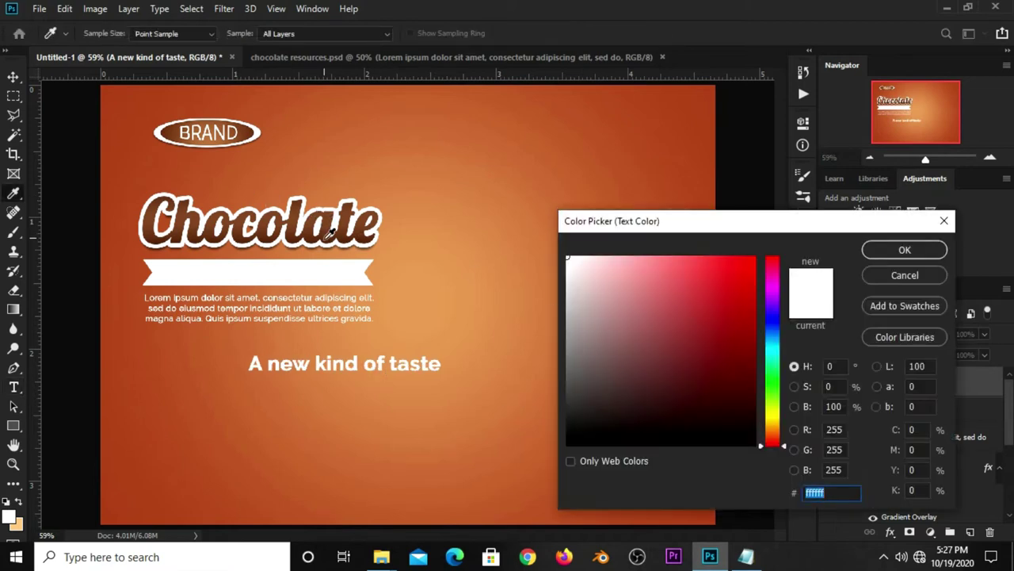
click(315, 236)
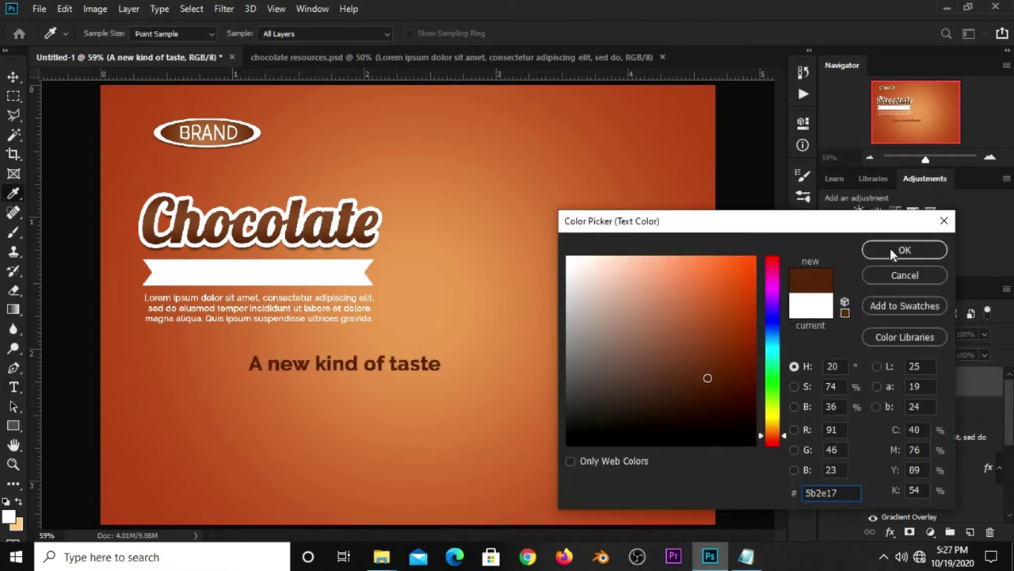
click(895, 250)
click(761, 341)
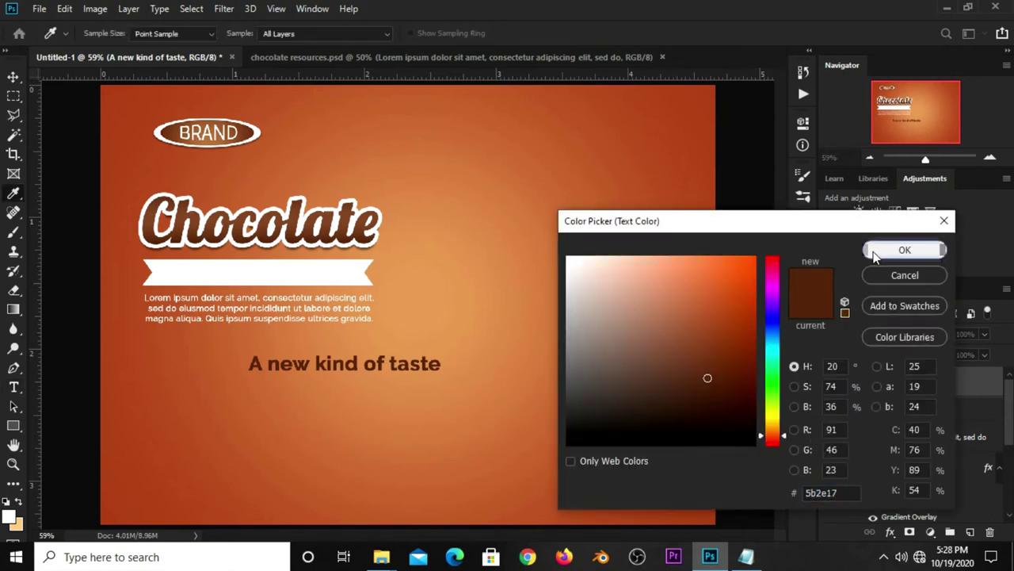
click(904, 250)
click(761, 252)
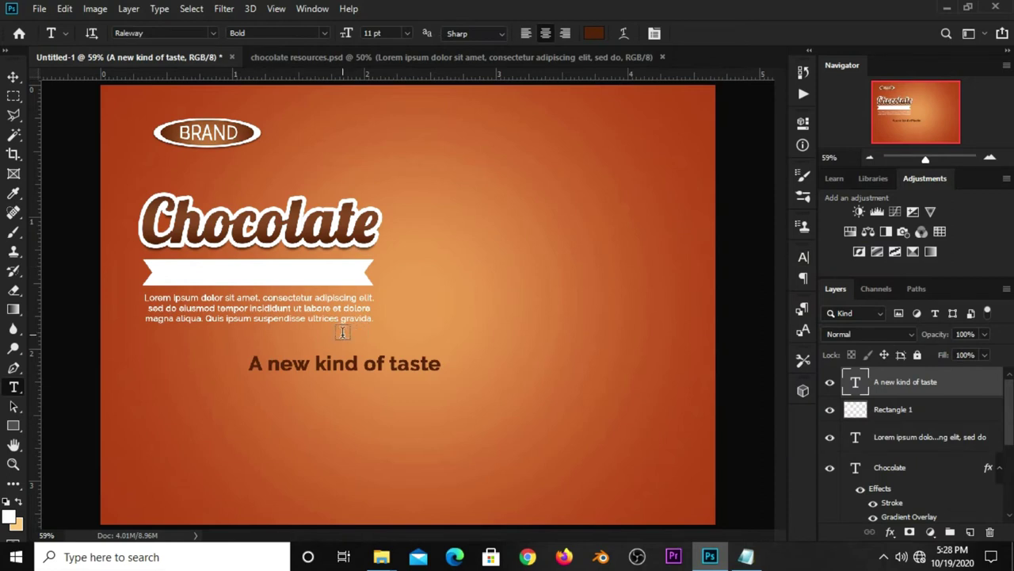
Move and scale the tagline onto the white ribbon under Chocolate
click(15, 78)
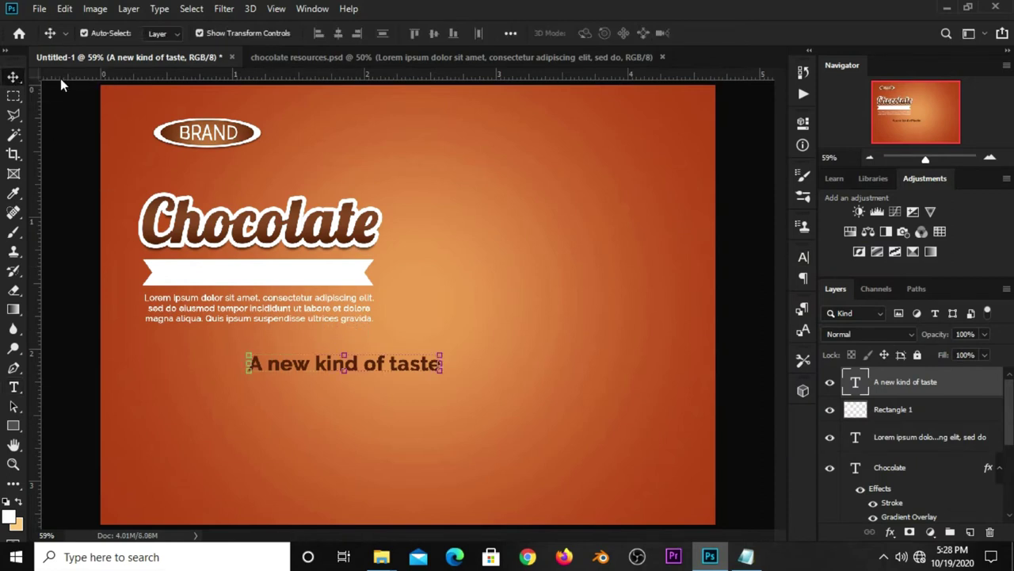
mouse_move(317, 370)
mouse_down()
mouse_move(292, 264)
mouse_move(361, 284)
mouse_up()
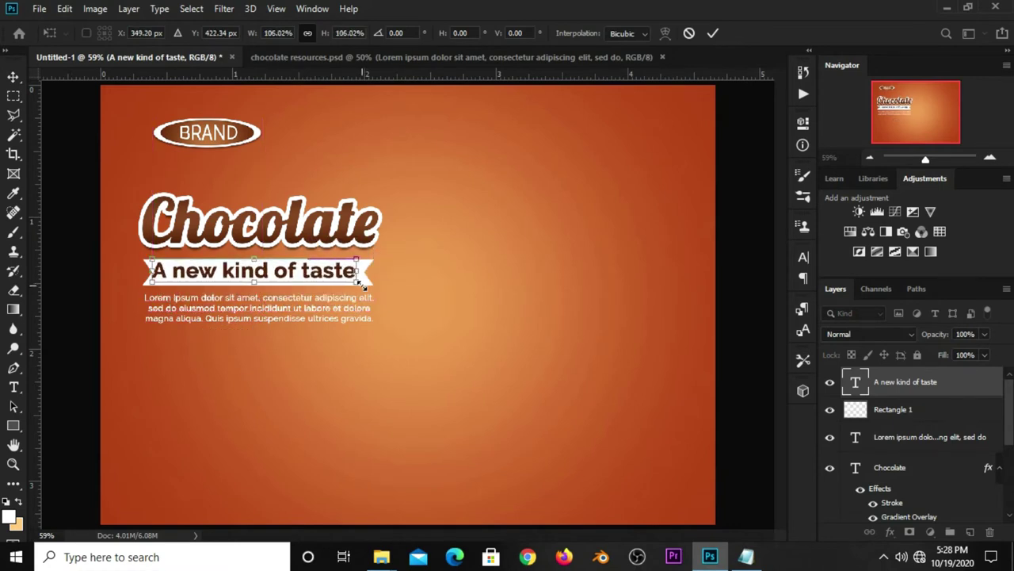
key(Return)
key(Right)
key(Right)
key(Right)
key(Down)
key(Down)
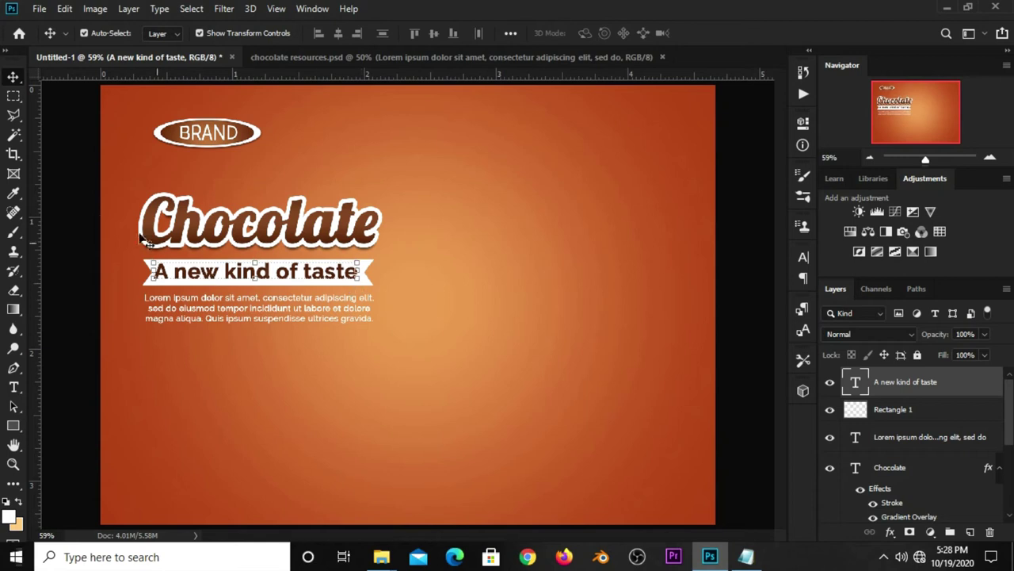
click(124, 197)
Drag the splash layer from chocolate resources.psd into Untitled-1 and place it over the lower half
scroll(402, 198, down, 1)
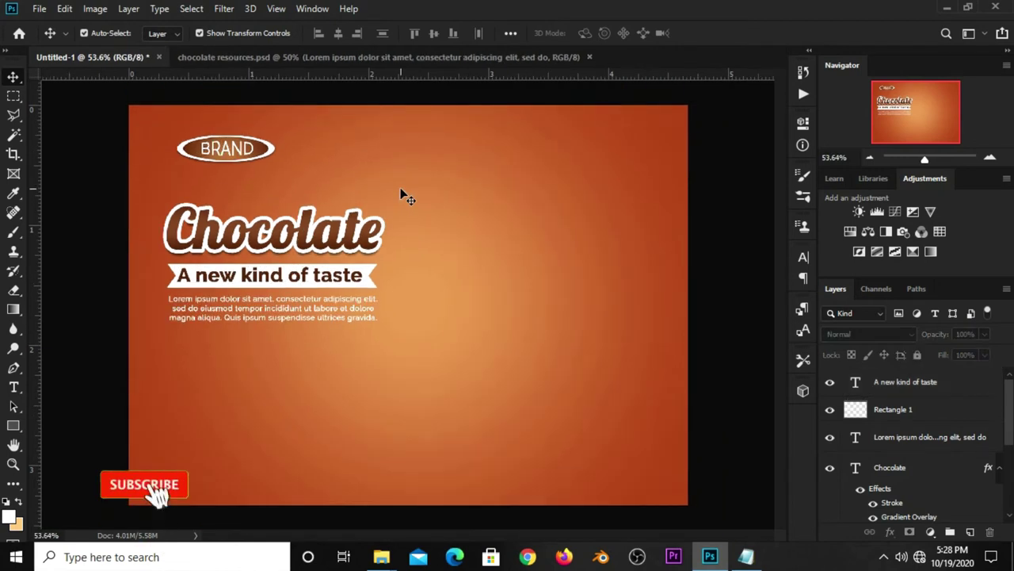
click(367, 59)
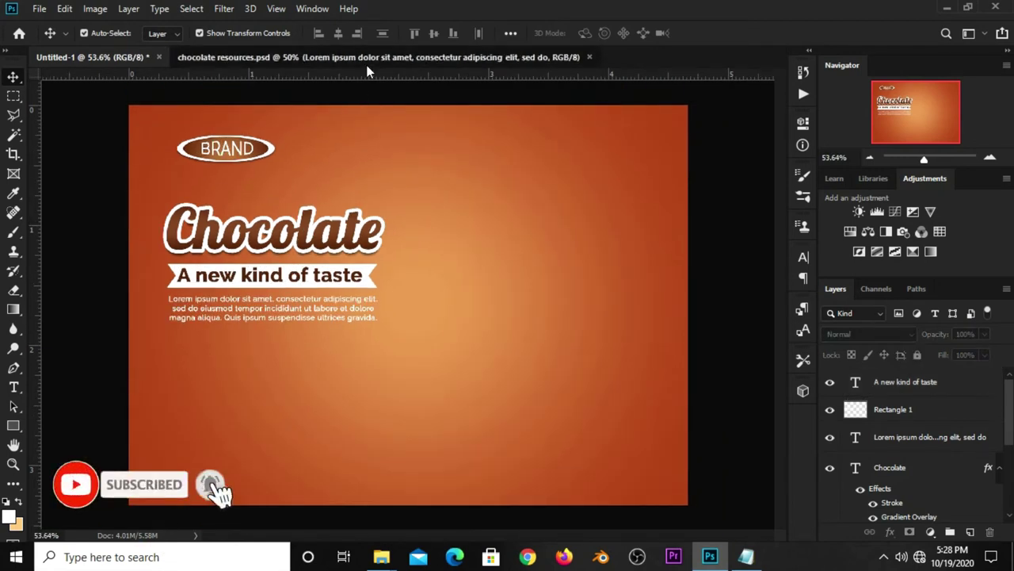
click(293, 364)
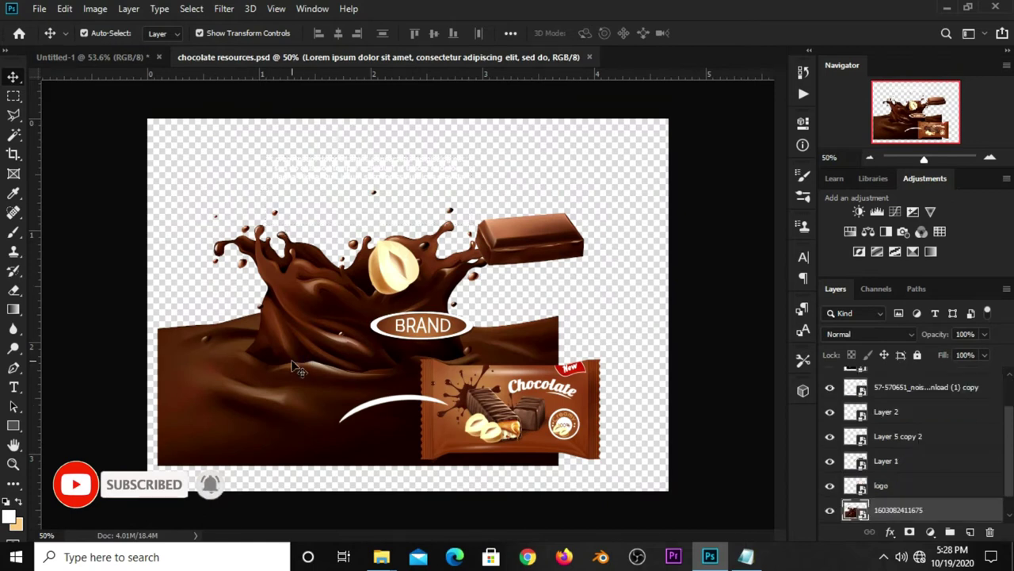
drag(298, 370, 98, 113)
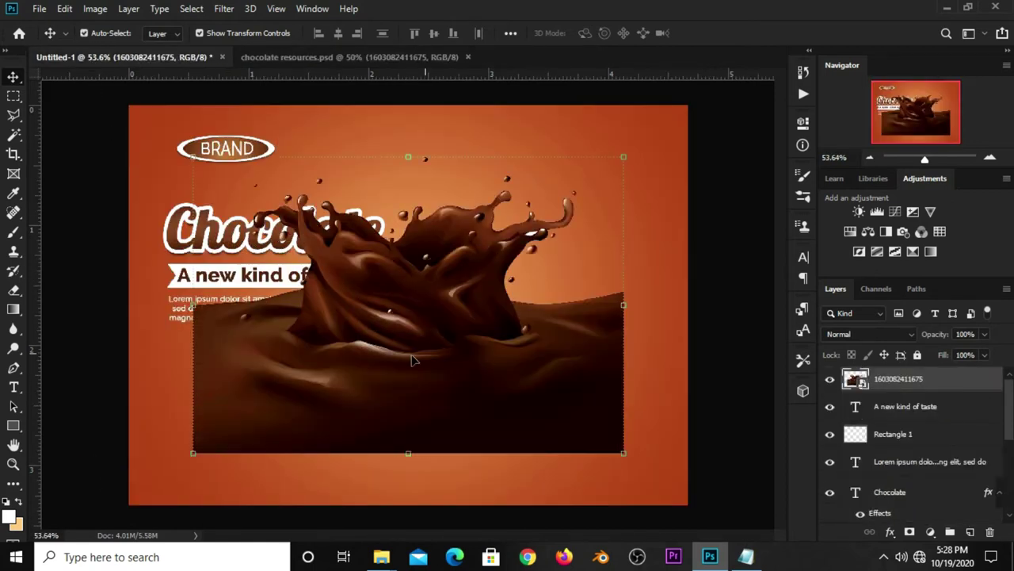
mouse_move(414, 366)
mouse_down()
mouse_move(504, 393)
mouse_move(440, 376)
mouse_up()
click(829, 382)
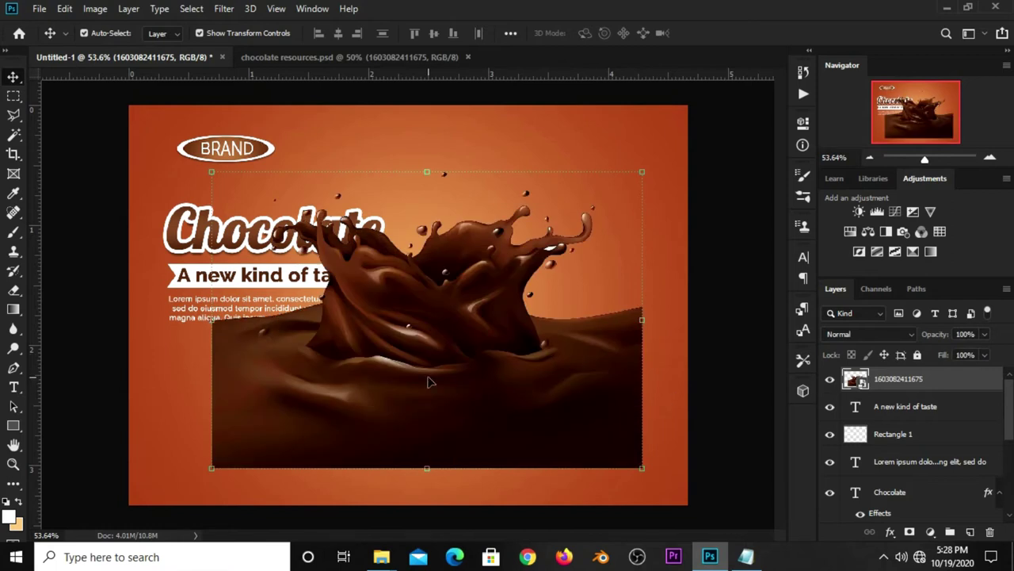
click(14, 96)
click(87, 95)
Copy the splash's lower chocolate to Layer 2, hide the original, and stretch it along the bottom
drag(202, 386, 660, 481)
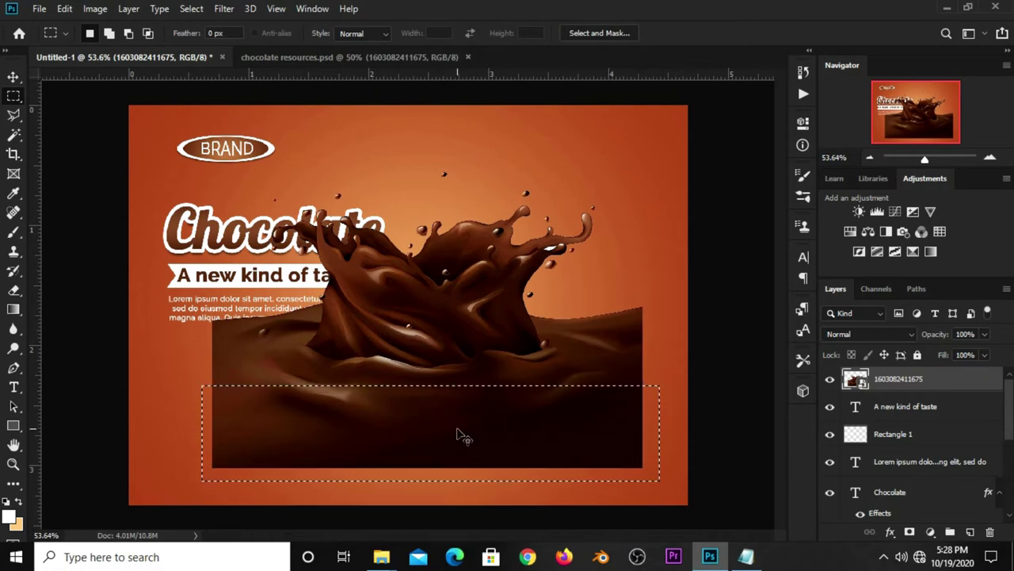
key(ctrl+j)
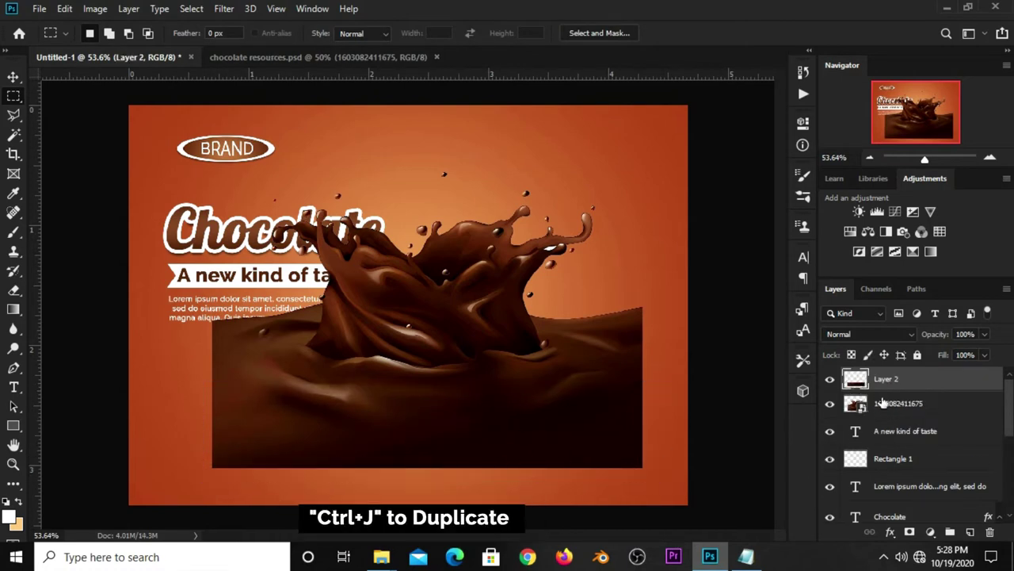
click(830, 403)
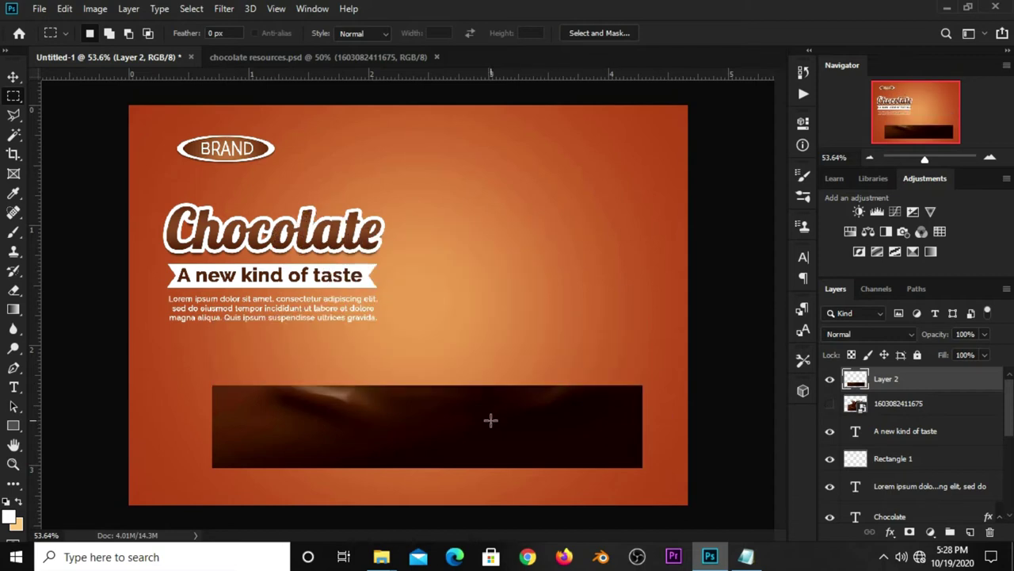
key(v)
drag(493, 446, 439, 481)
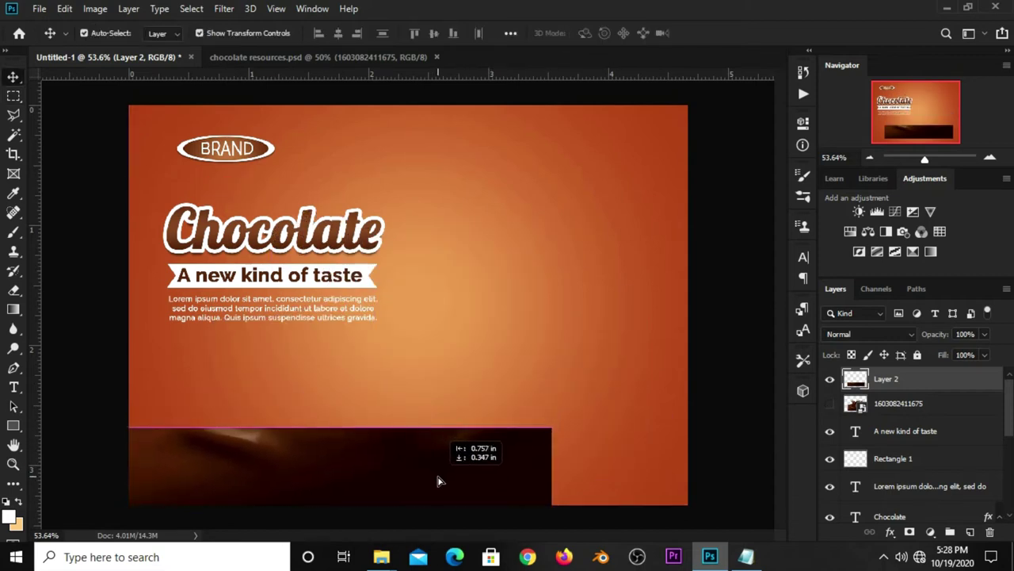
mouse_move(551, 428)
mouse_down()
mouse_move(682, 418)
mouse_move(710, 400)
mouse_up()
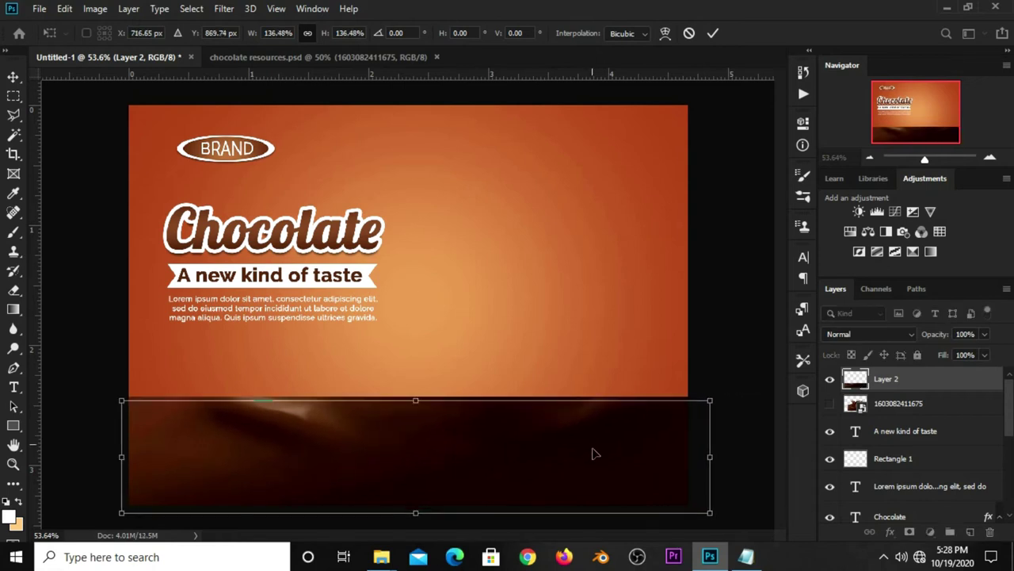
drag(596, 453, 594, 458)
key(Return)
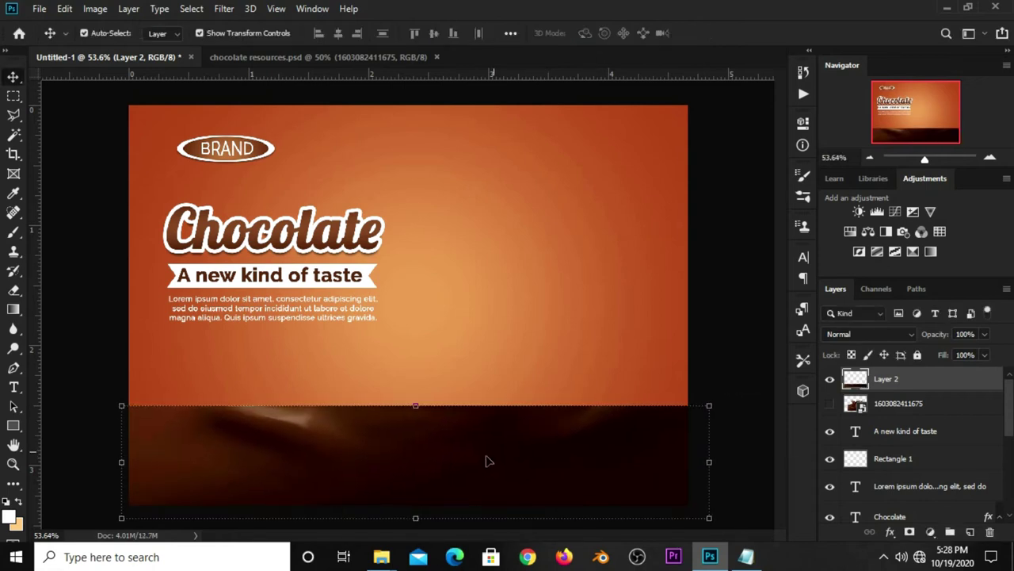
Warp Layer 2's top edge into a wave
key(ctrl+t)
right_click(396, 422)
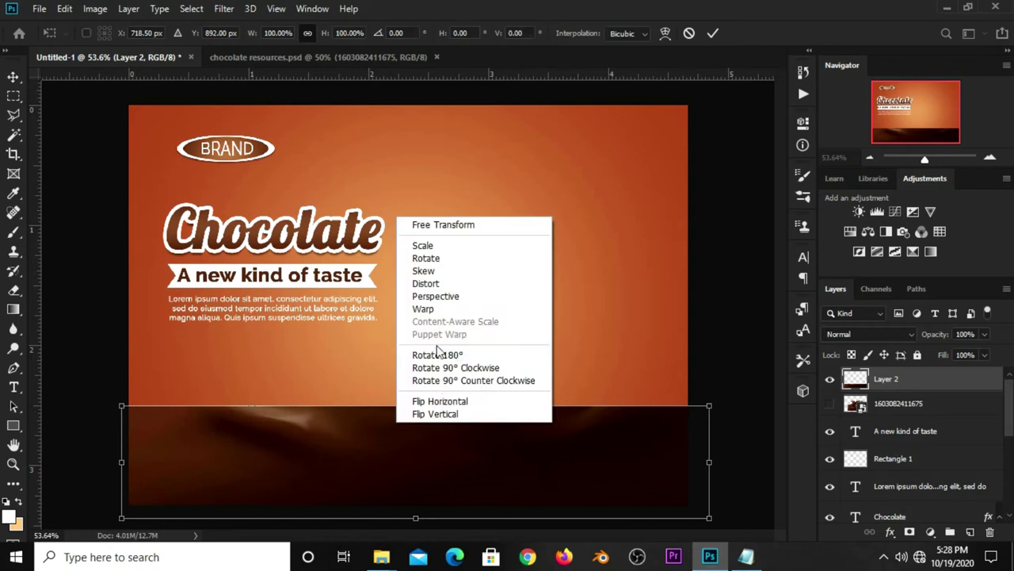
click(425, 308)
mouse_move(254, 413)
mouse_down()
mouse_move(248, 381)
mouse_move(252, 404)
mouse_up()
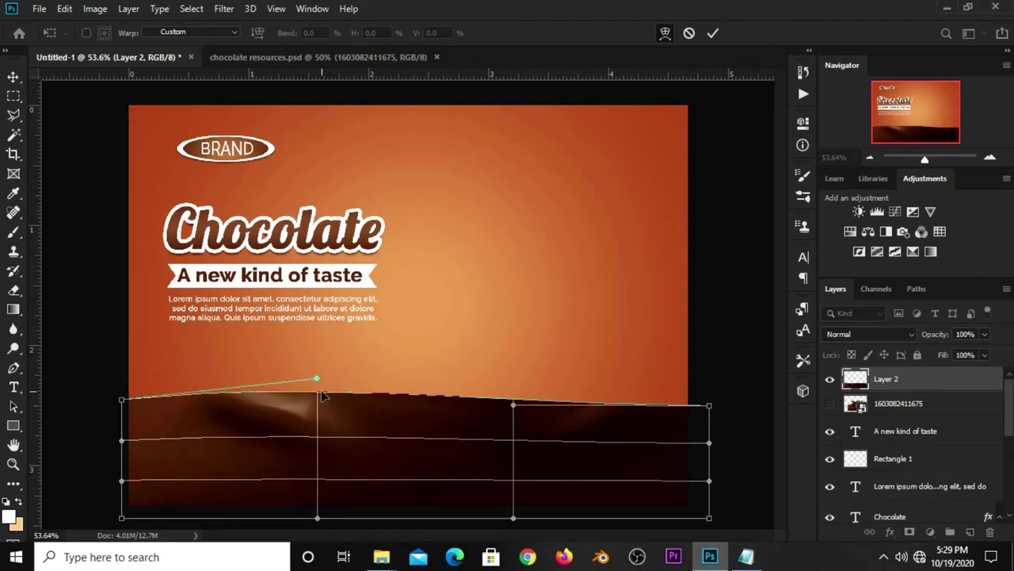
click(717, 32)
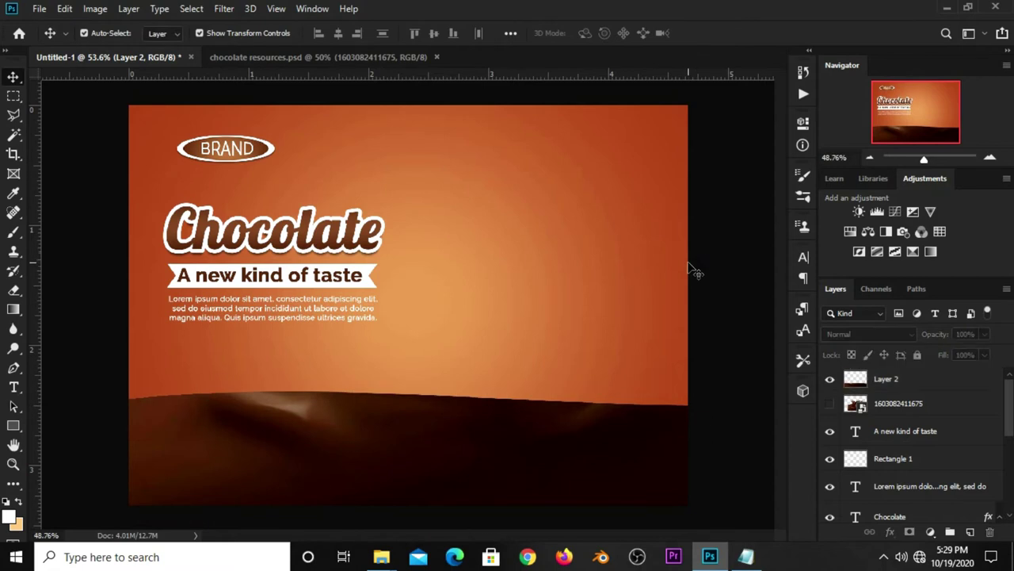
scroll(634, 317, down, 1)
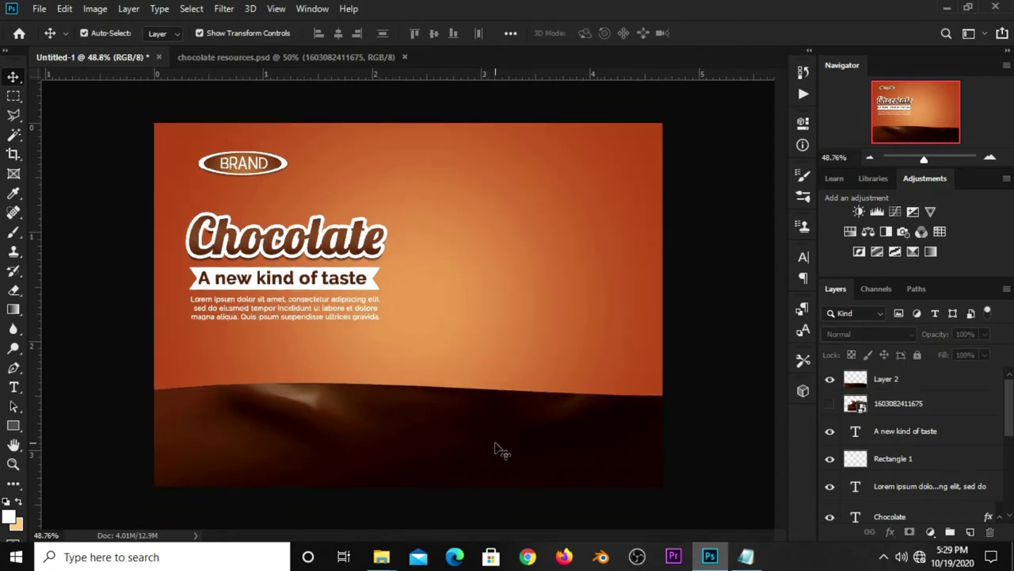
Show the original chocolate splash layer again and shift it upward
click(830, 404)
mouse_move(446, 352)
mouse_down()
mouse_move(482, 331)
mouse_move(447, 300)
mouse_up()
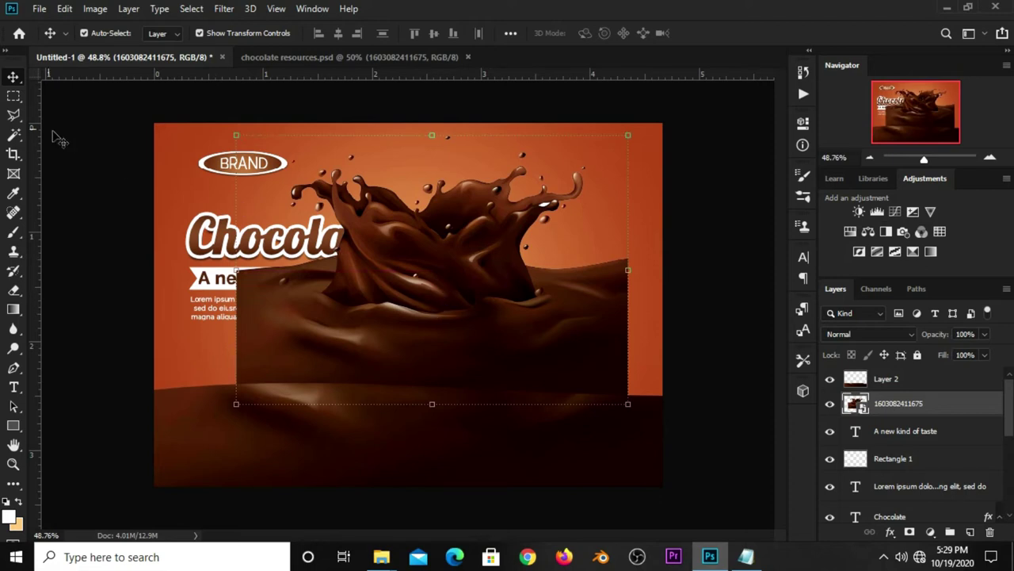
click(13, 115)
click(79, 126)
Trace a polygonal outline around the upper splash, from beside BRAND around to above it
click(244, 166)
click(346, 350)
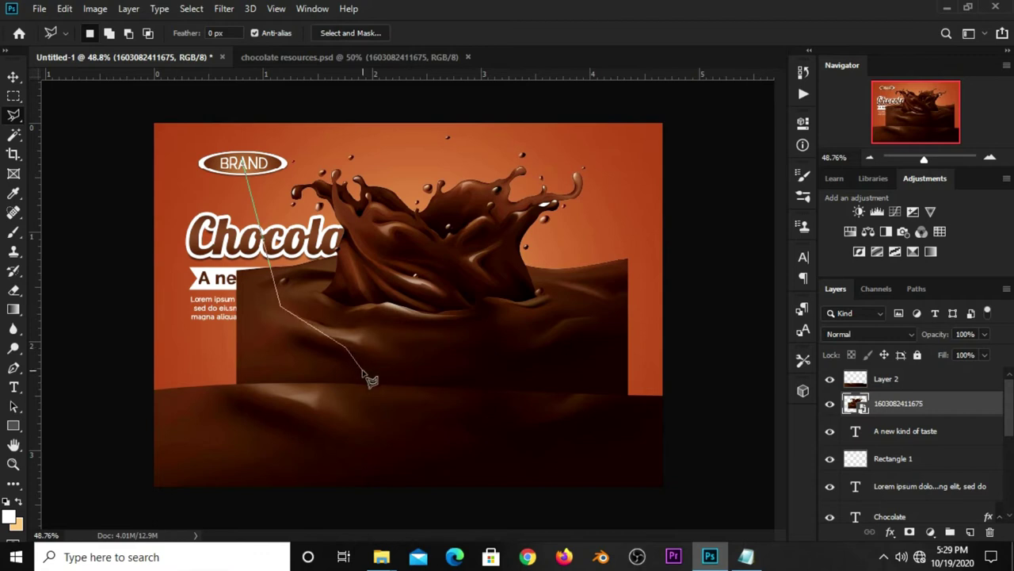
click(387, 366)
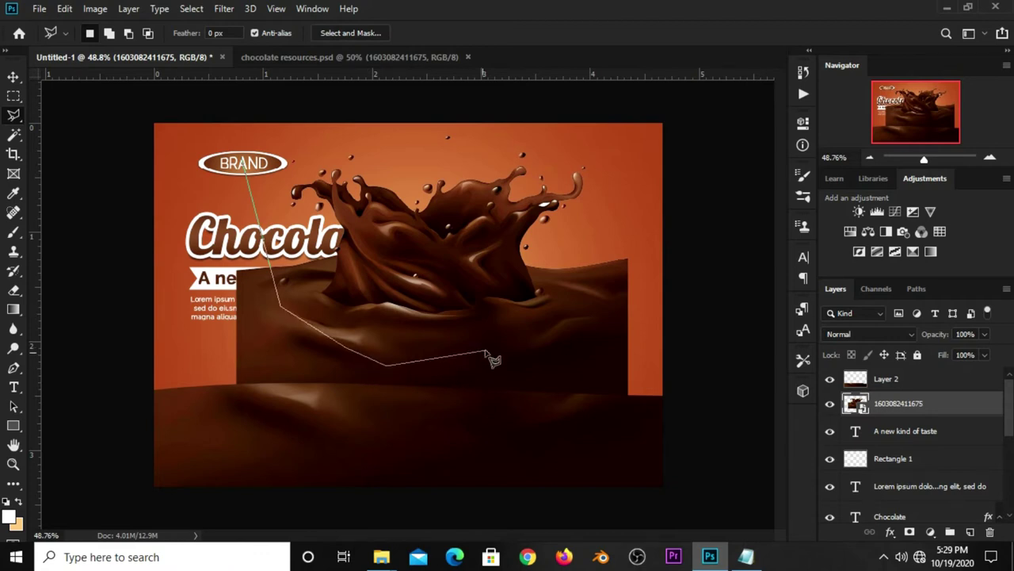
click(551, 345)
click(587, 314)
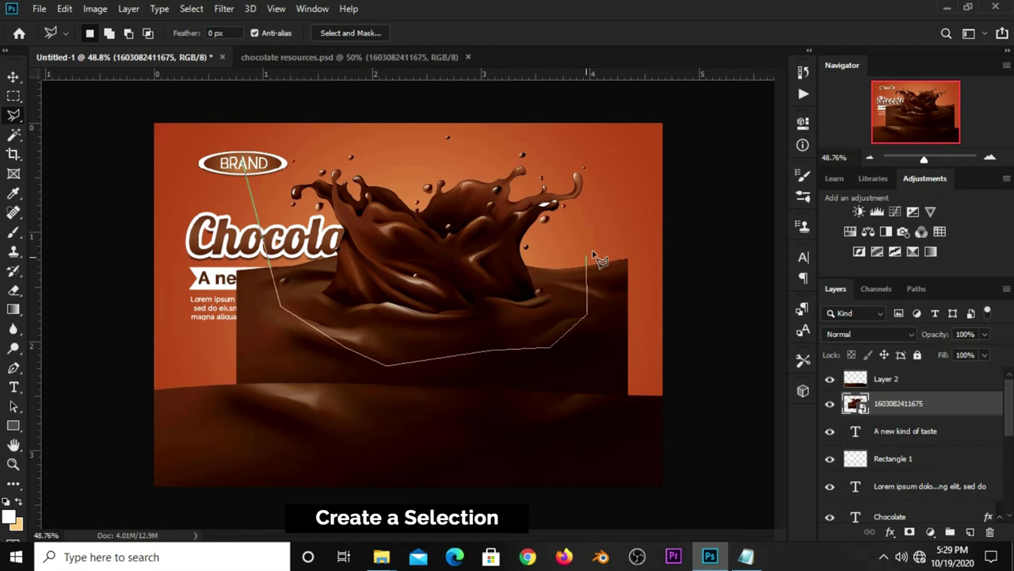
click(587, 255)
click(619, 183)
click(604, 137)
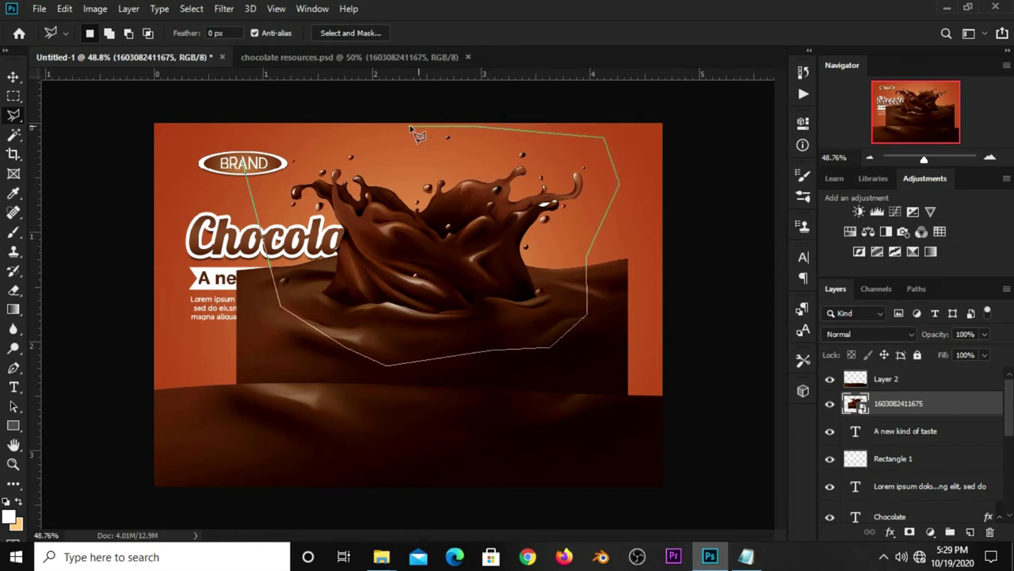
click(284, 136)
Close the lasso, copy the splash to Layer 3, and hide the original image
click(246, 163)
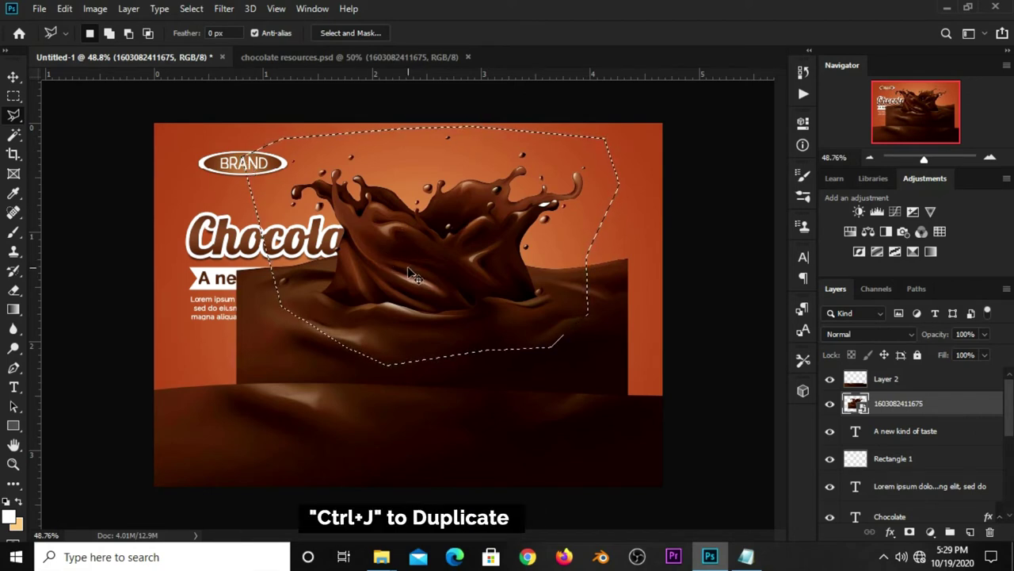
key(ctrl+j)
key(v)
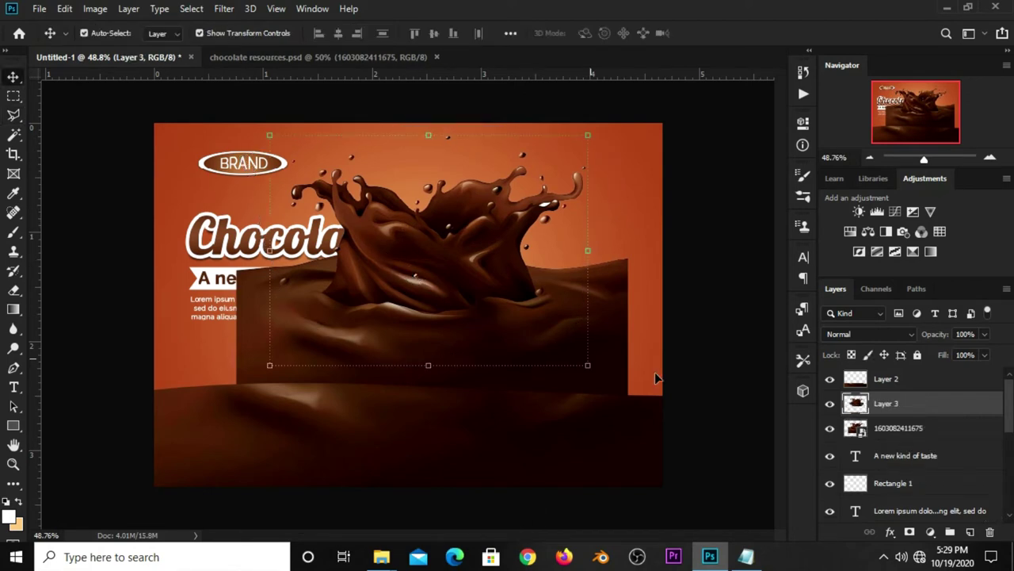
click(829, 429)
click(830, 404)
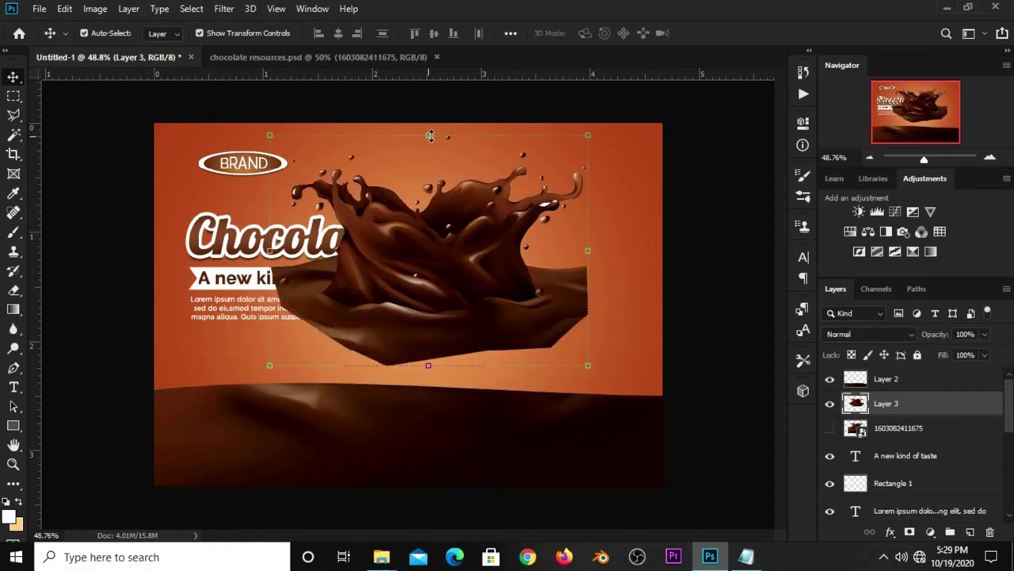
Scale Layer 3 to about 82%, place it lower right, and stack it above Layer 2
click(429, 136)
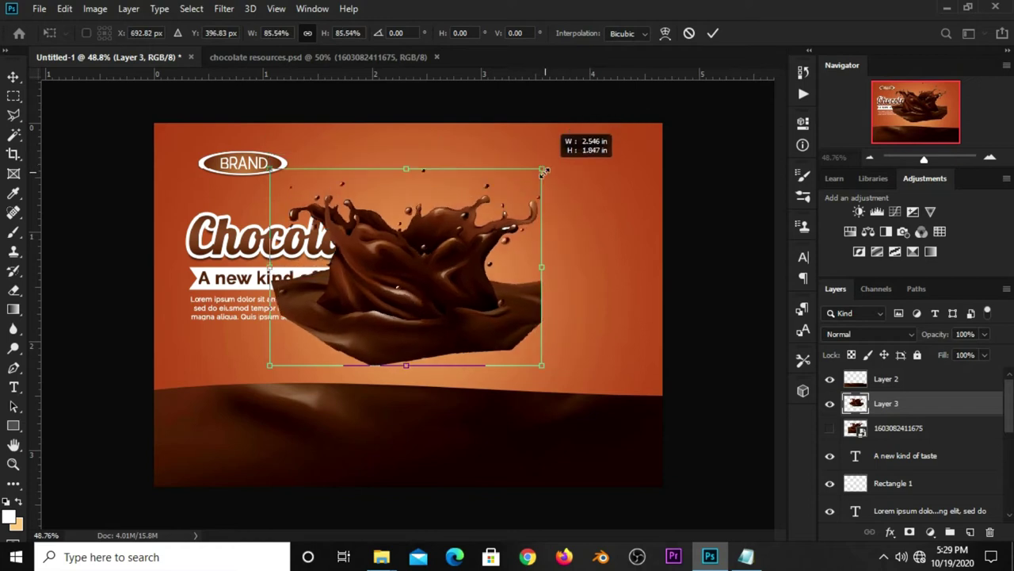
drag(588, 136, 540, 171)
drag(436, 297, 537, 361)
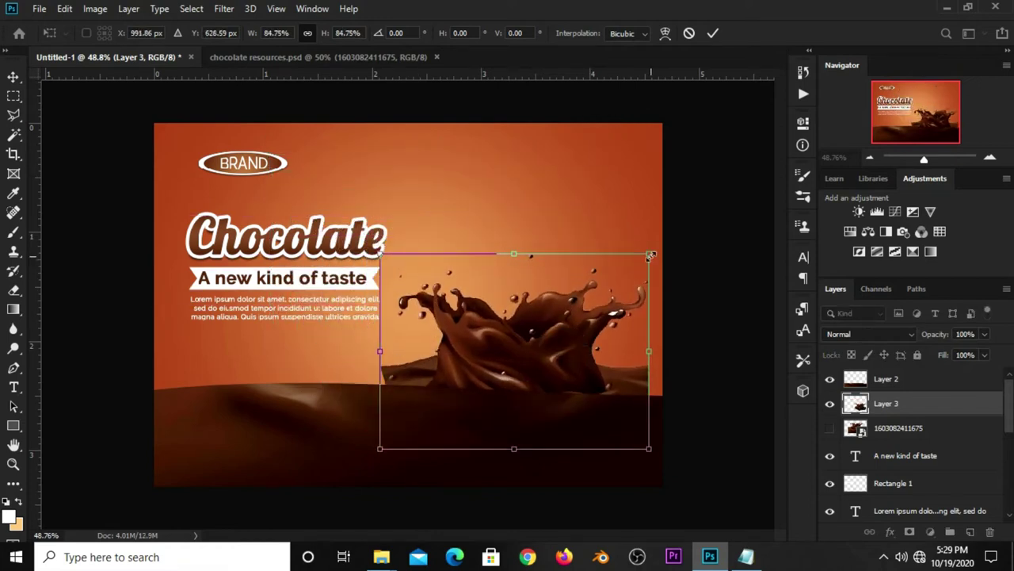
drag(649, 255, 642, 260)
click(712, 34)
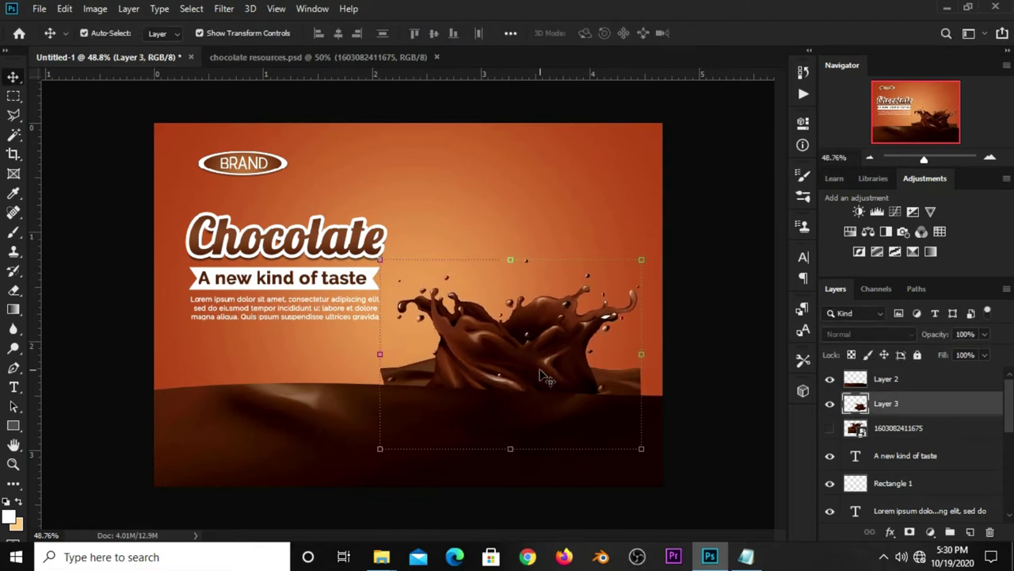
drag(547, 378, 544, 385)
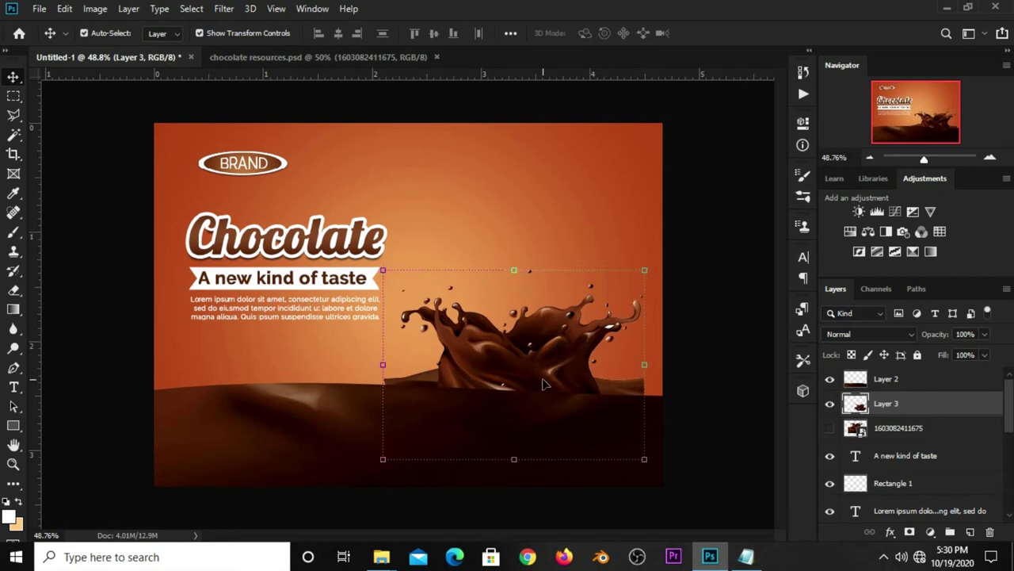
drag(909, 406, 902, 379)
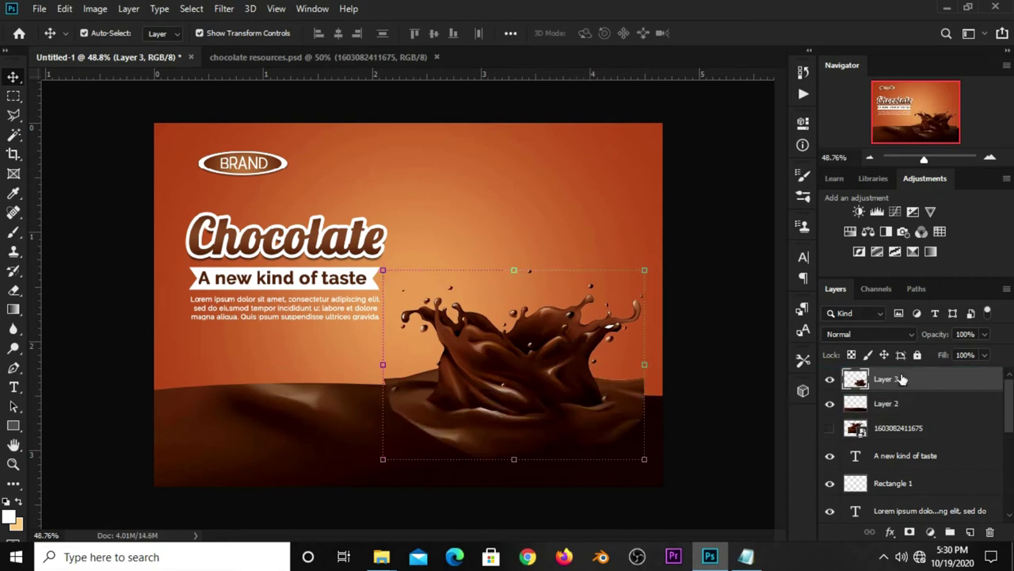
click(695, 387)
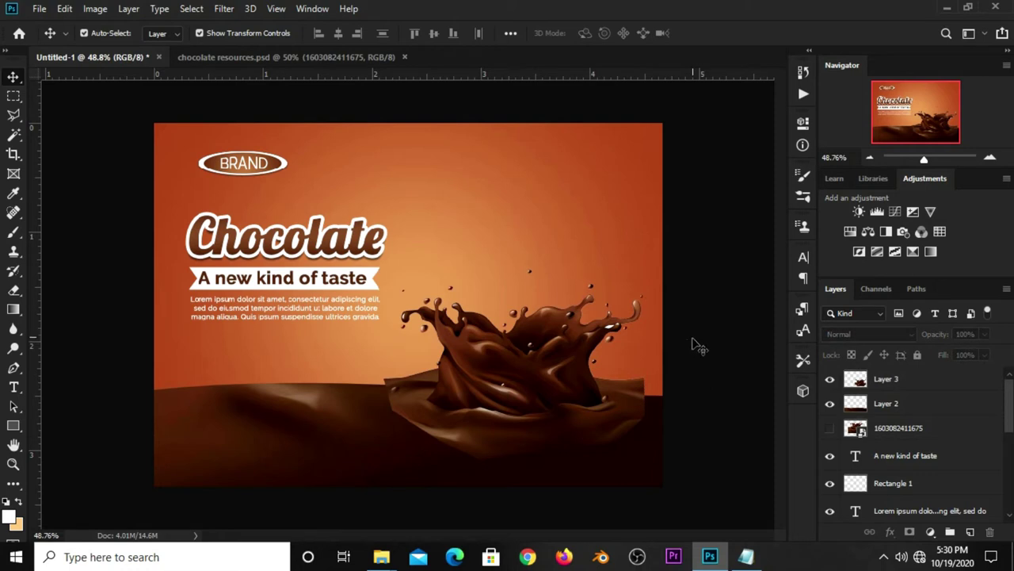
Select the splash's Layer 3 and pick the Magic Wand tool
scroll(695, 347, up, 1)
scroll(690, 347, up, 1)
scroll(681, 350, up, 1)
scroll(650, 341, up, 1)
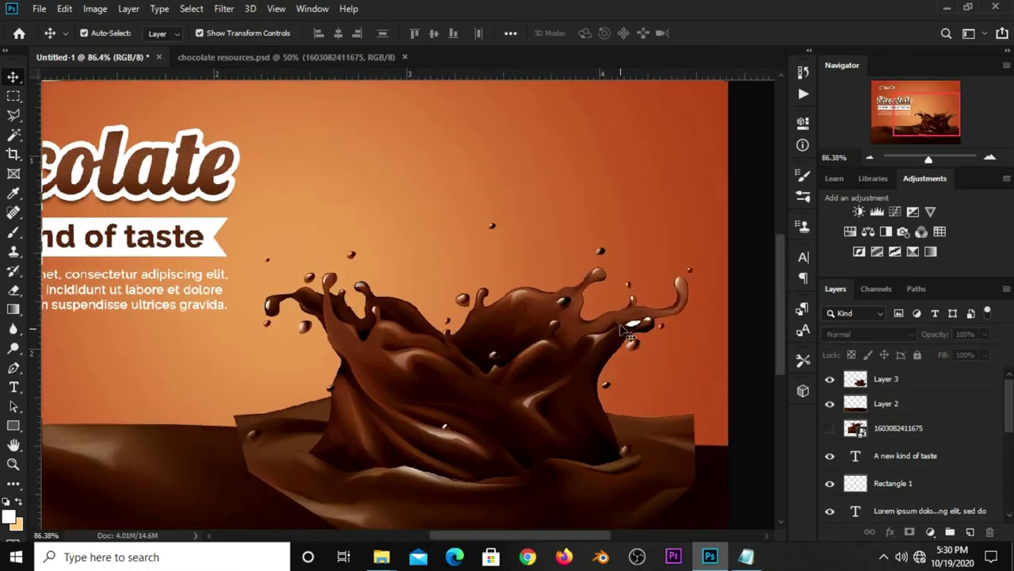
click(621, 326)
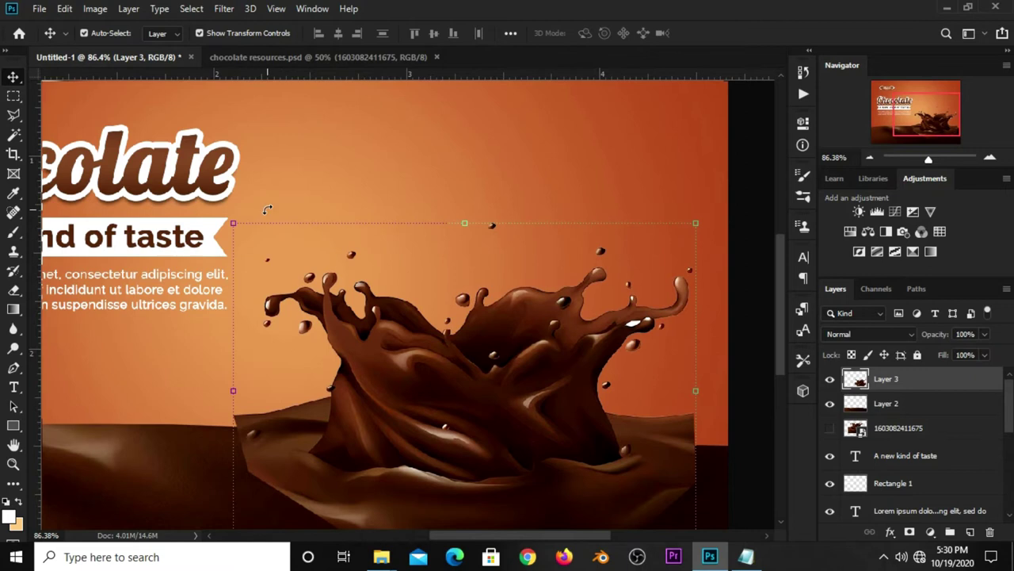
click(13, 134)
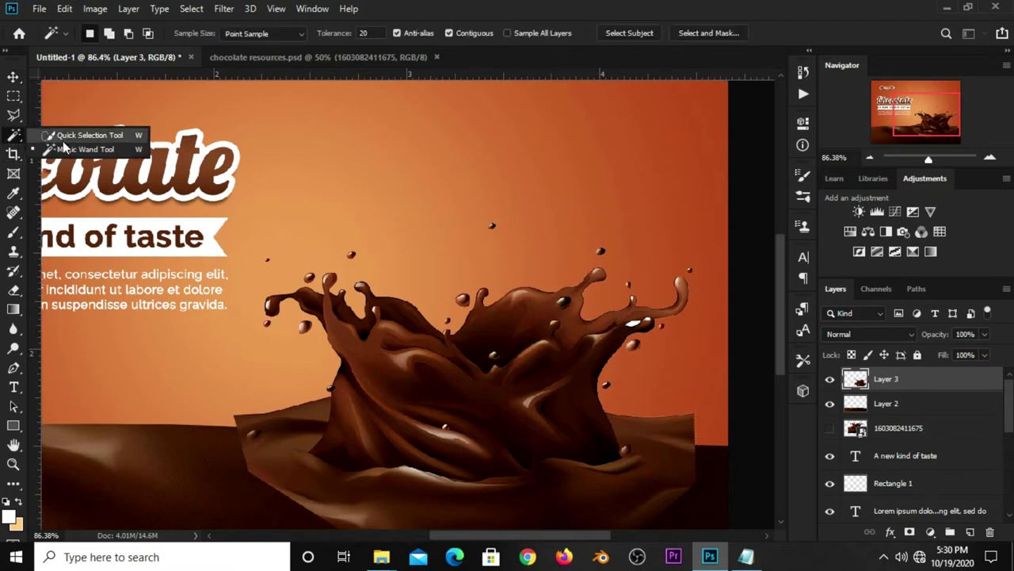
click(63, 147)
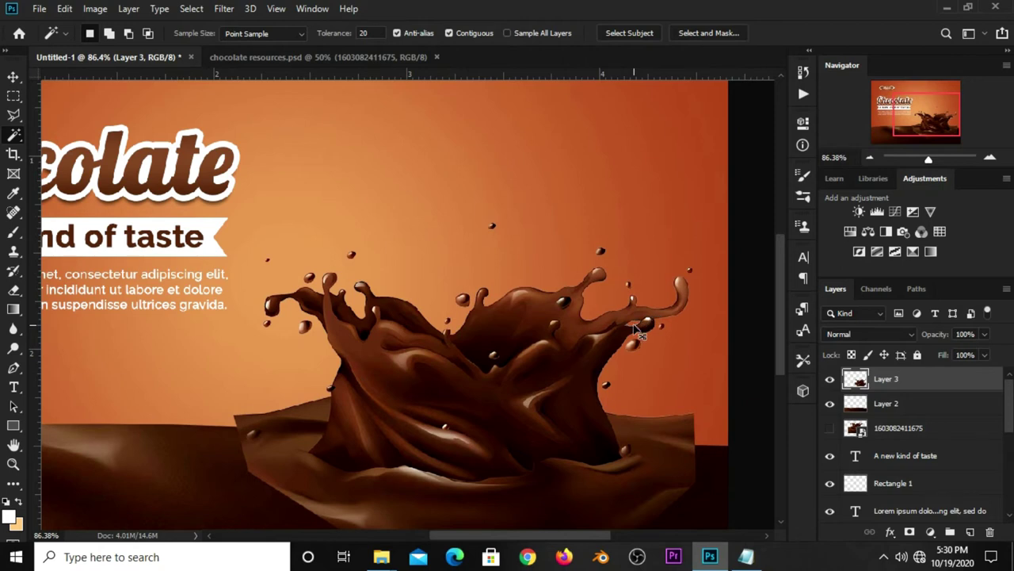
Fit the banner in view and nudge the splash slightly lower with Shift+arrow keys
key(ctrl+0)
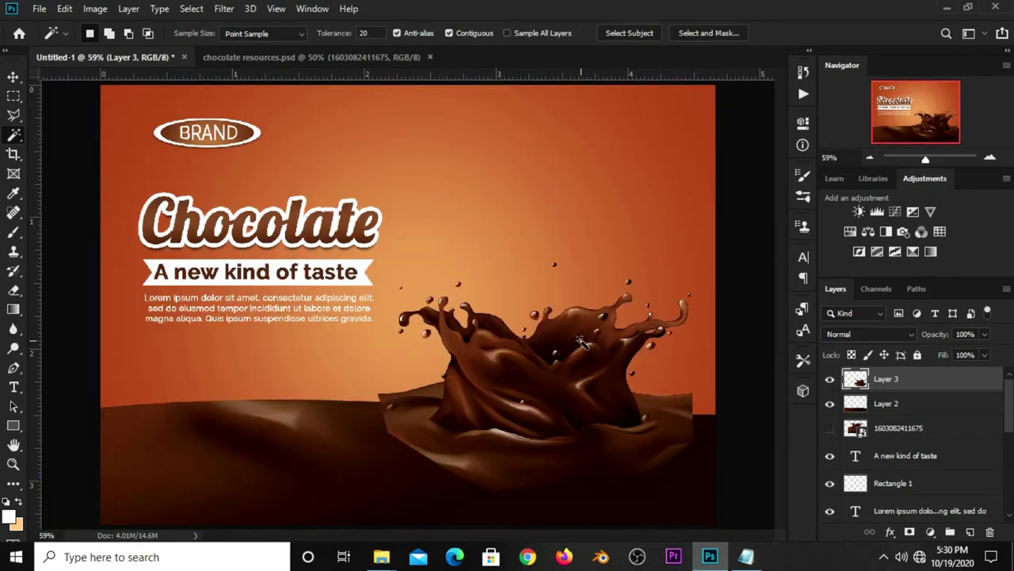
key(v)
key(shift+Down)
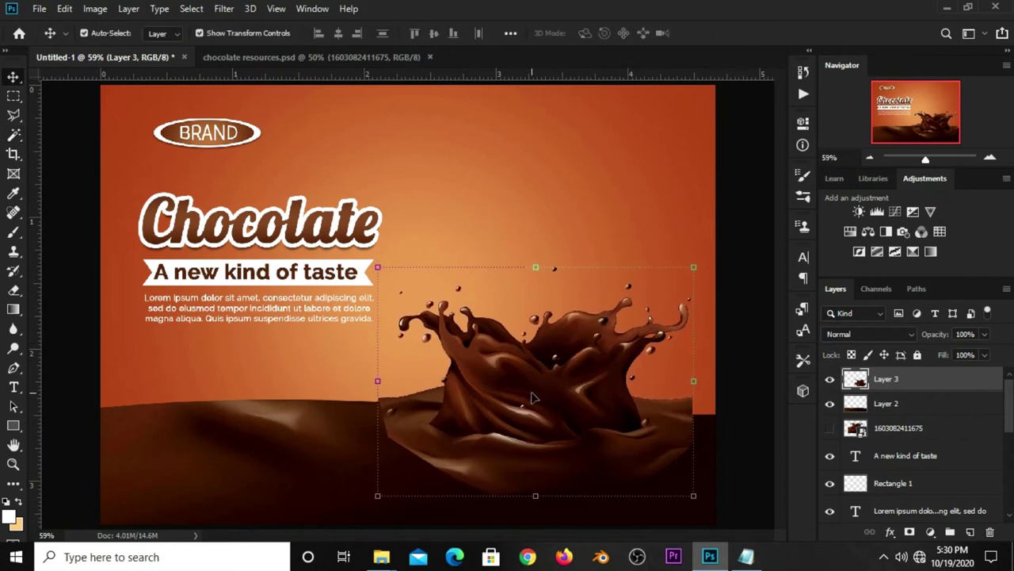
key(shift+Down)
key(shift+Down)
key(shift+Down)
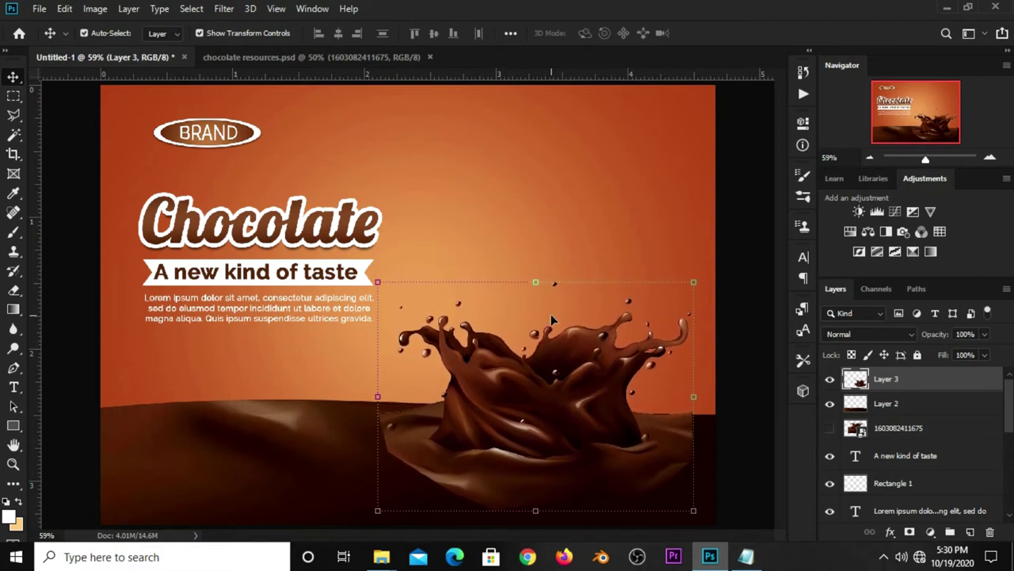
scroll(551, 314, down, 1)
key(shift+Up)
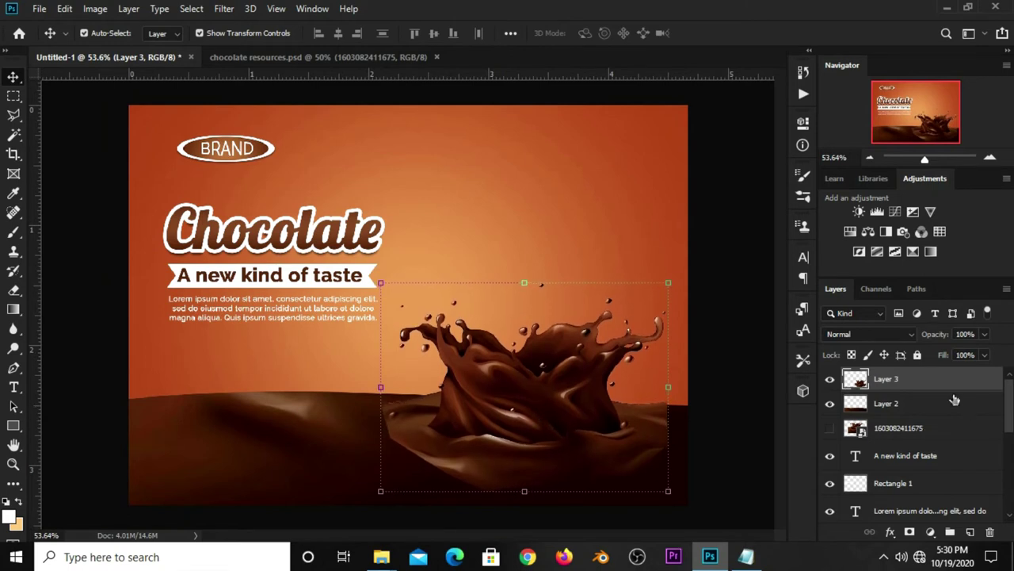
Add a layer mask to Layer 3 and set up a smaller black brush
click(828, 380)
click(909, 532)
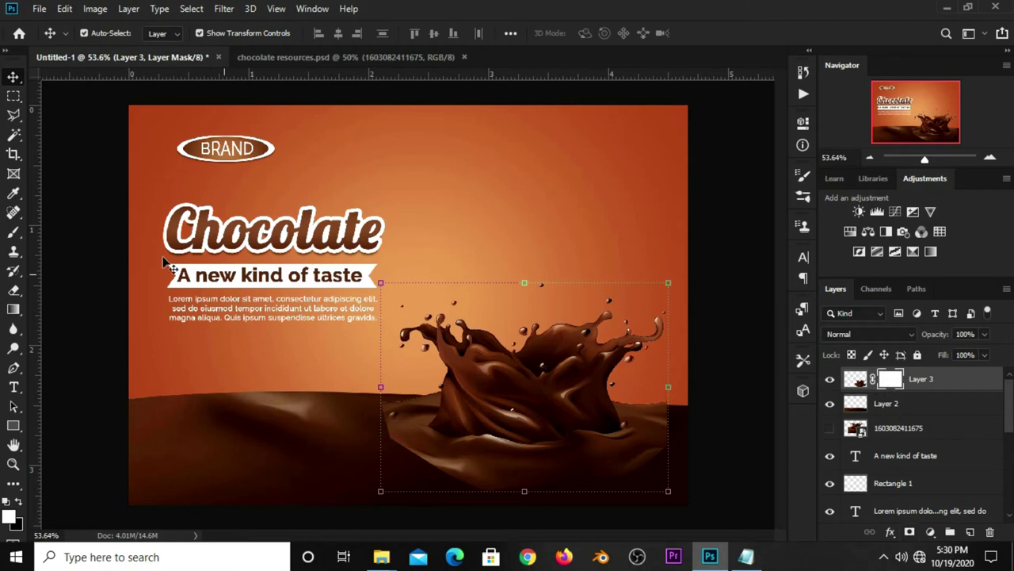
click(14, 231)
click(49, 232)
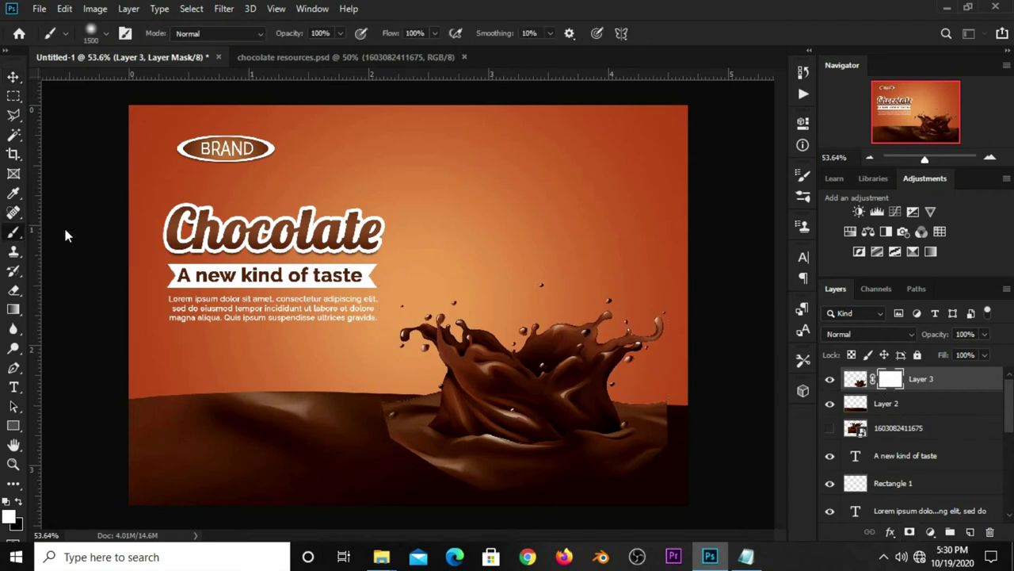
key(bracketleft)
key(bracketleft)
key(bracketleft)
key(bracketleft)
key(bracketleft)
key(bracketleft)
key(bracketleft)
key(bracketleft)
click(19, 504)
key(bracketleft)
key(bracketleft)
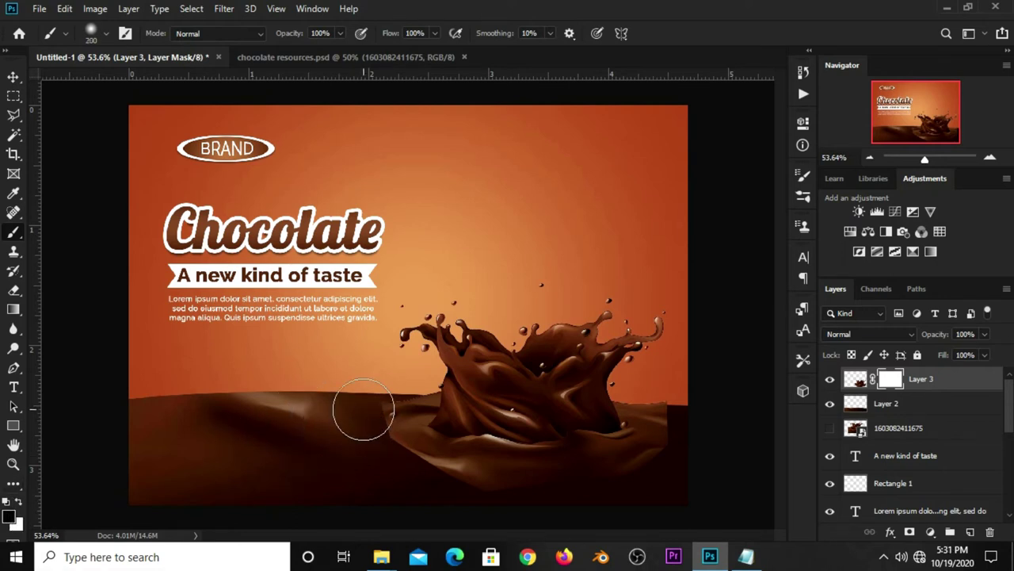
Paint away the splash's left base on the mask, then reduce the brush to 80
scroll(363, 410, down, 1)
click(372, 411)
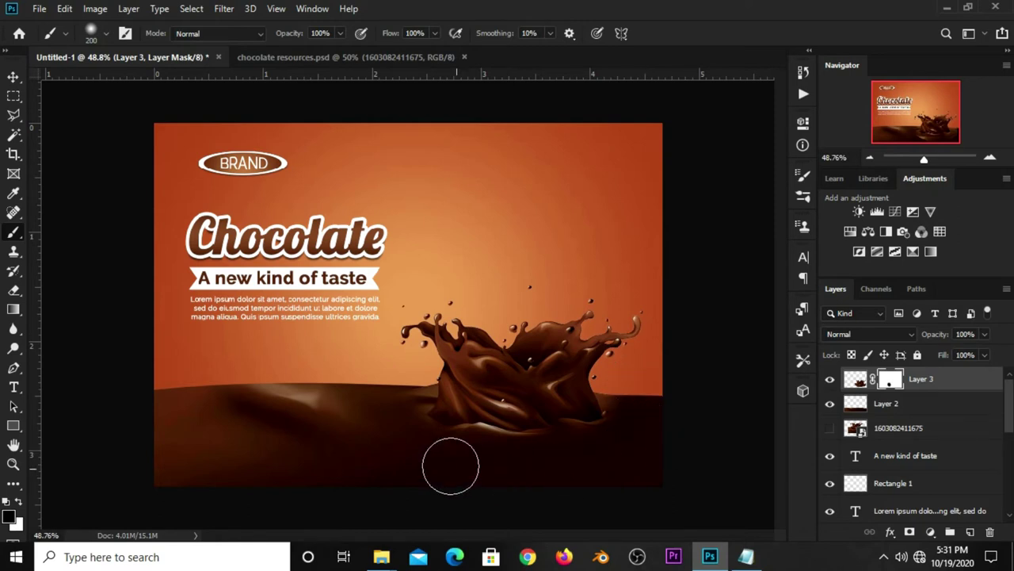
scroll(463, 401, up, 1)
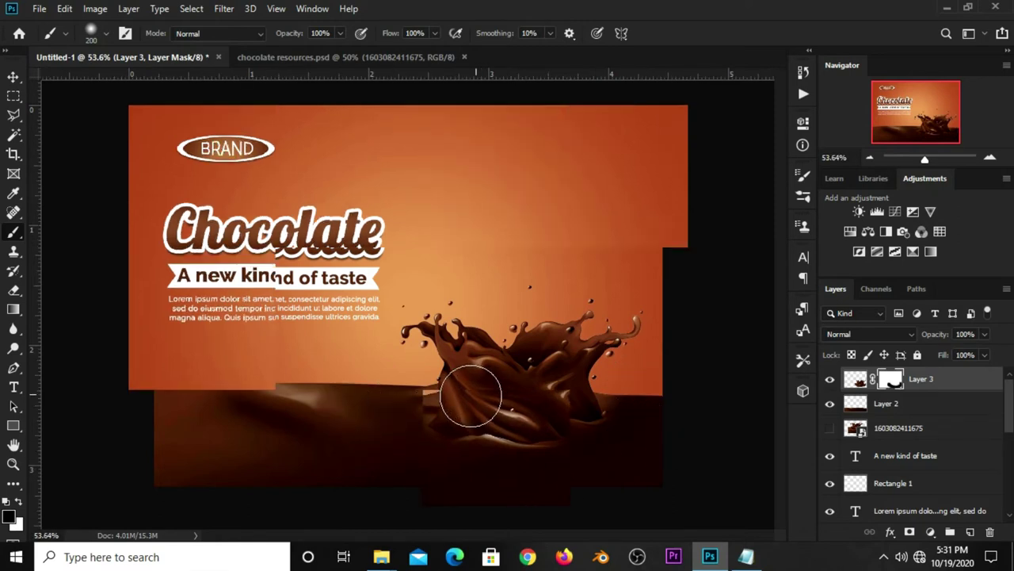
scroll(471, 395, up, 1)
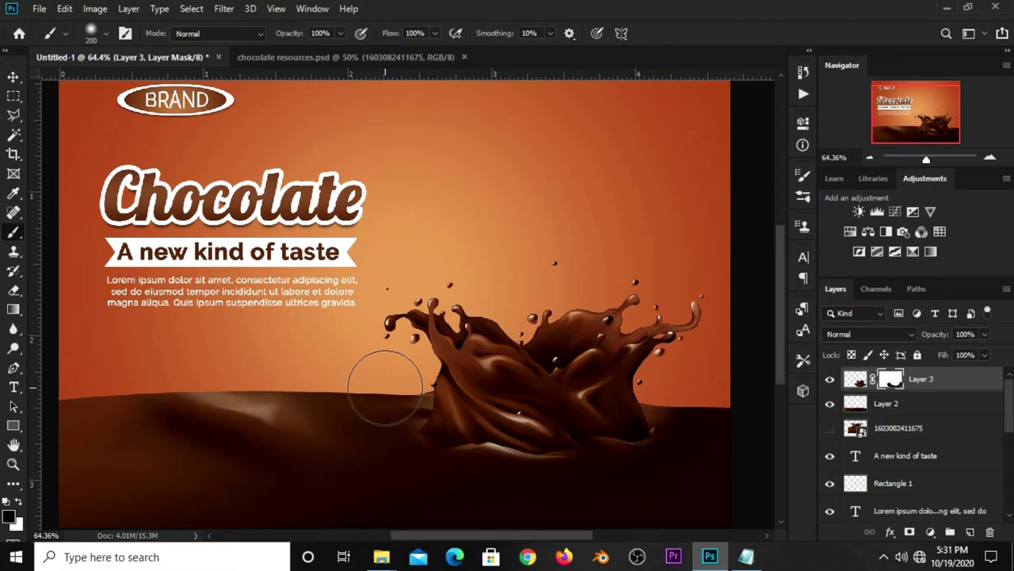
key(bracketleft)
key(bracketleft)
key(bracketleft)
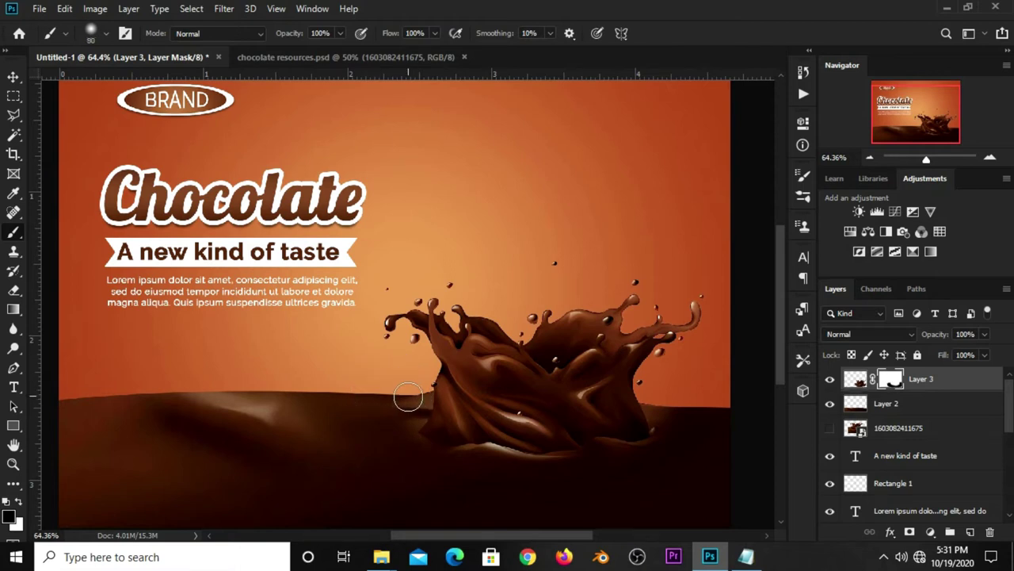
key(bracketleft)
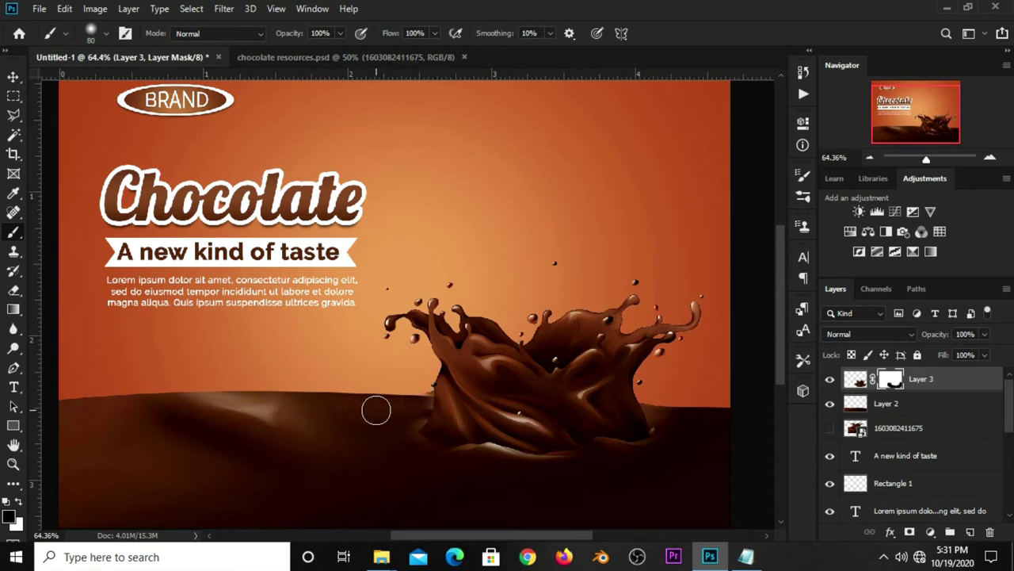
Trace a closed pen path around the splash base and make it an unfeathered selection
click(14, 367)
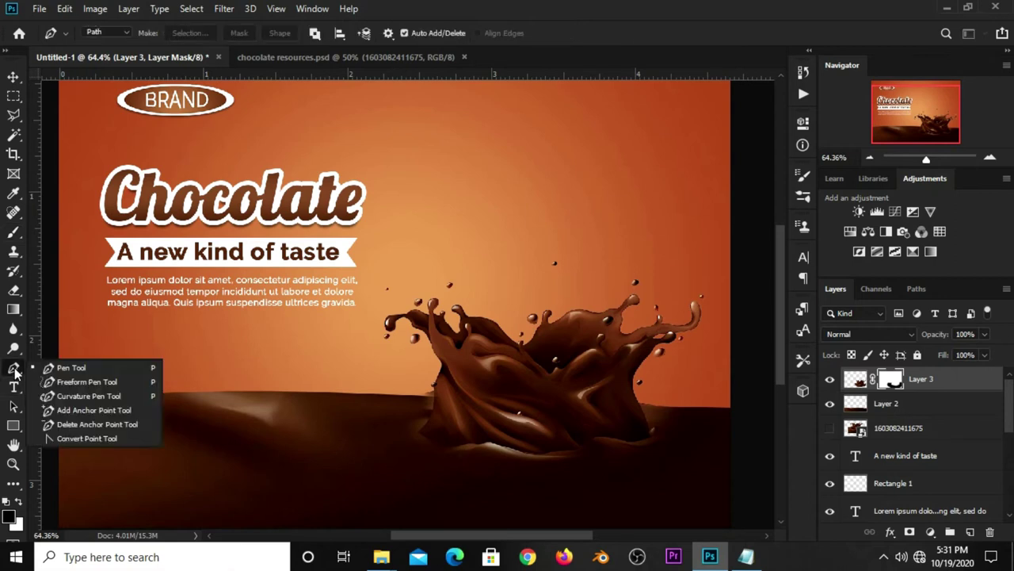
click(411, 434)
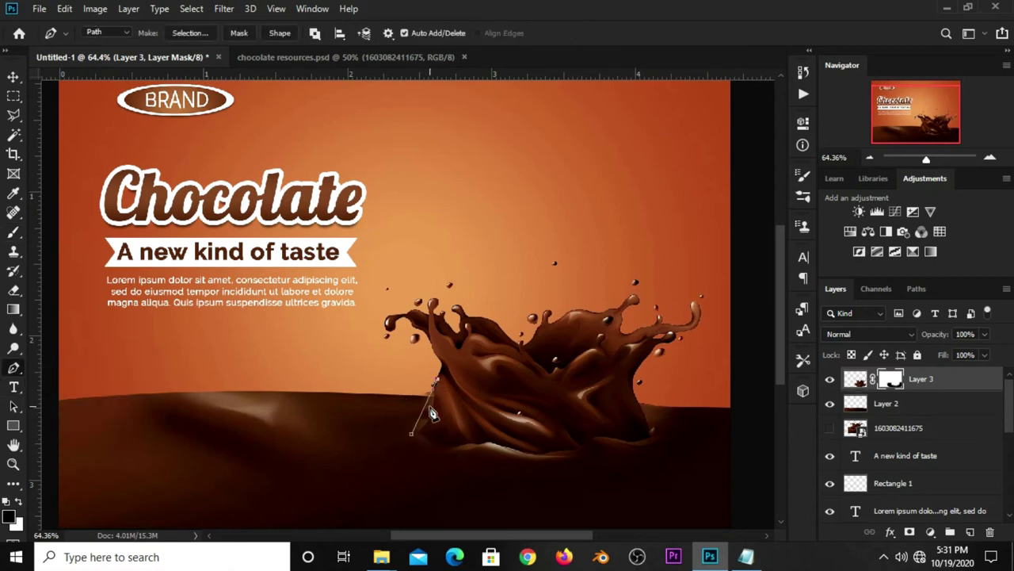
drag(429, 414, 432, 420)
click(402, 367)
click(316, 391)
click(228, 389)
click(238, 430)
click(284, 462)
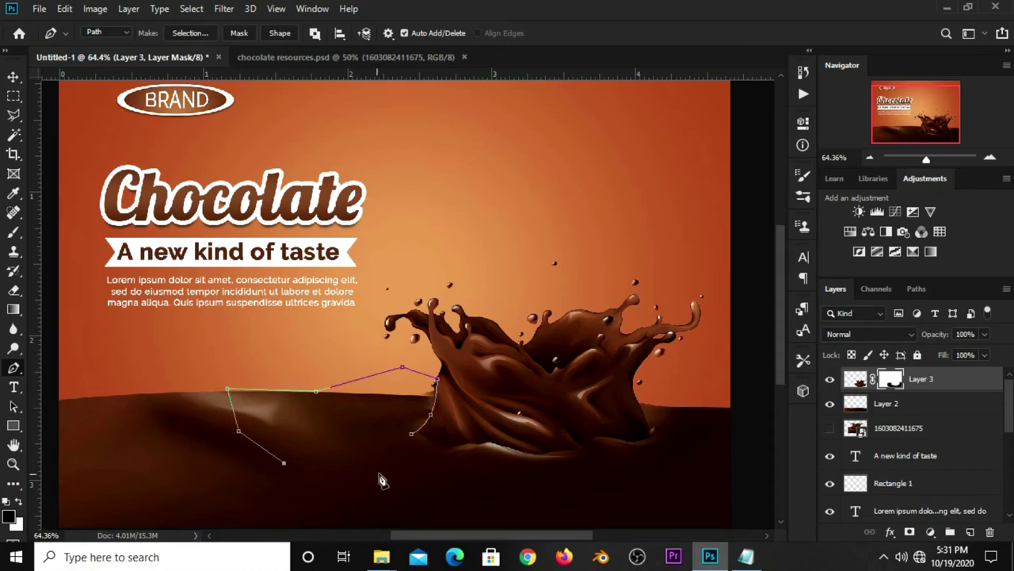
click(411, 434)
right_click(358, 412)
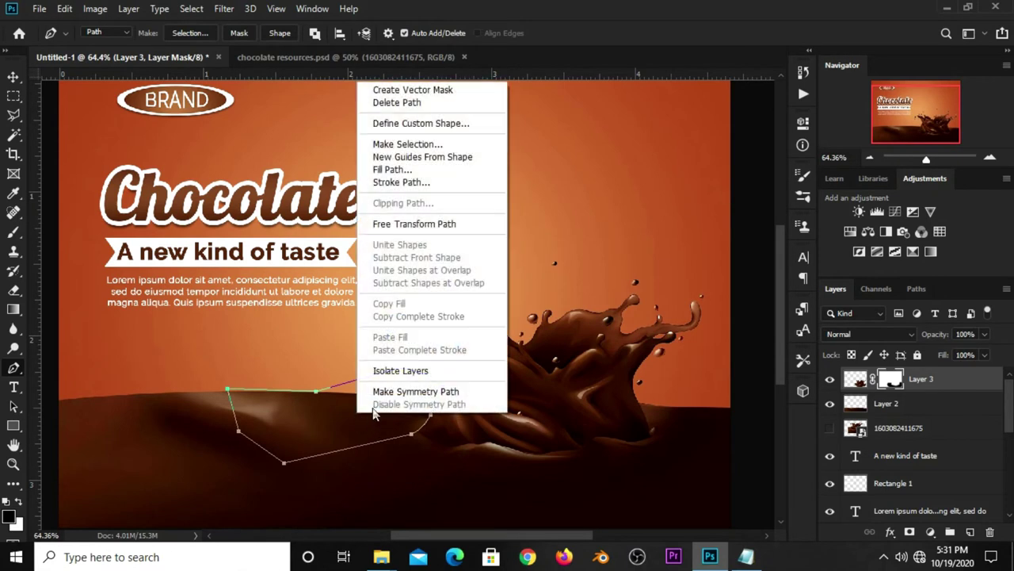
click(400, 144)
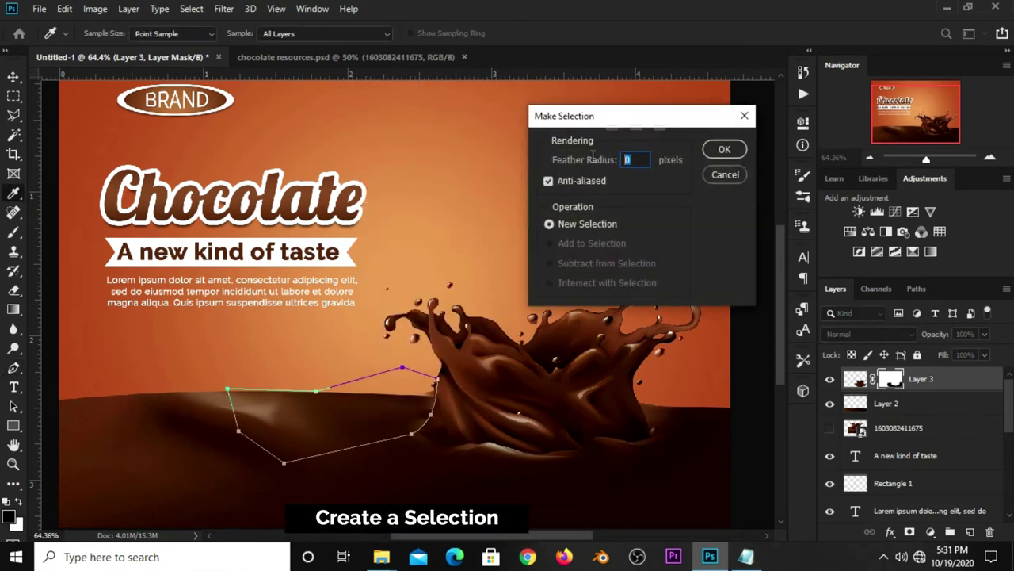
click(724, 149)
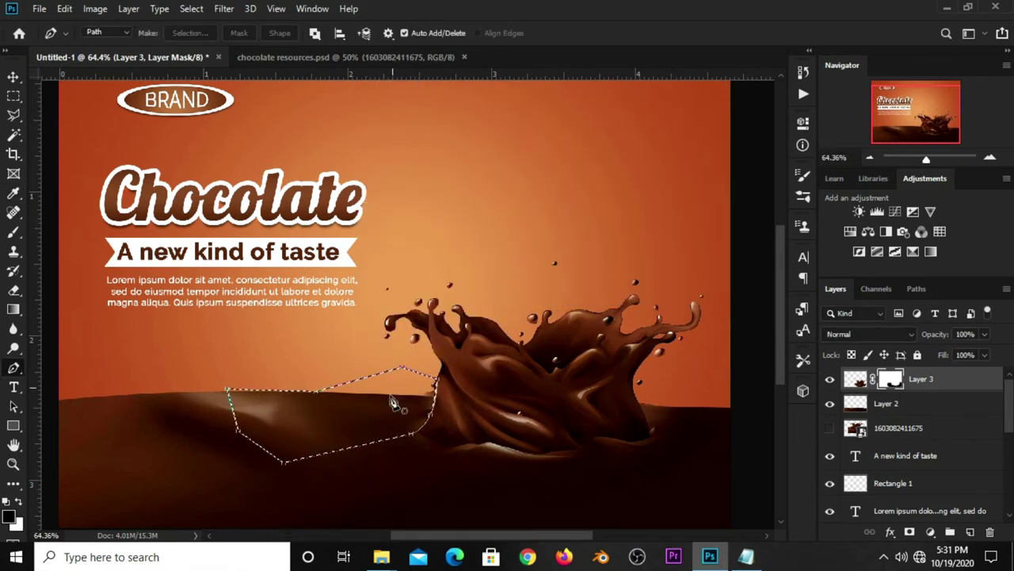
Paint black on Layer 3's mask, deselect, and brush away the splash's right edge
click(14, 232)
click(73, 235)
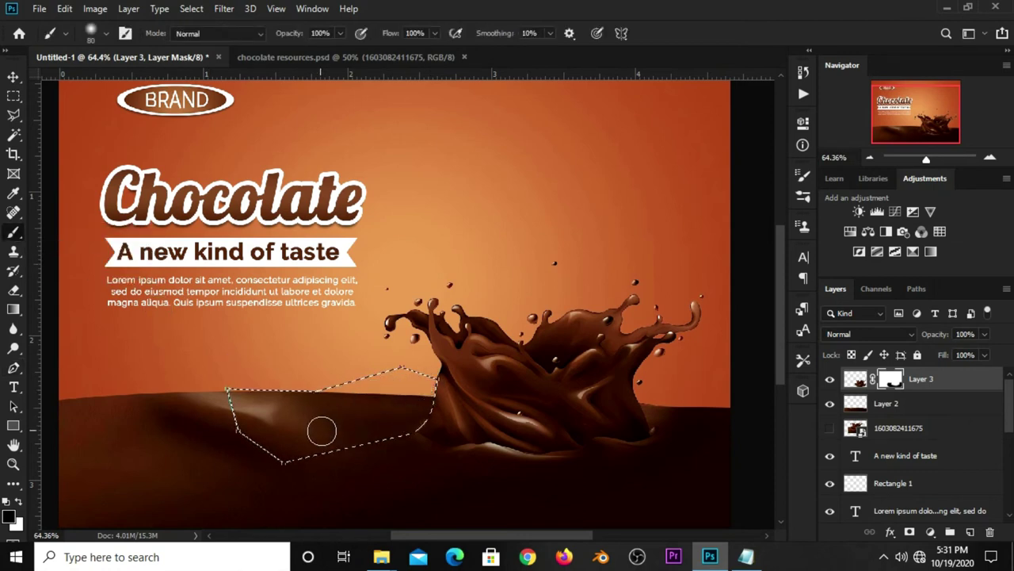
key(ctrl+d)
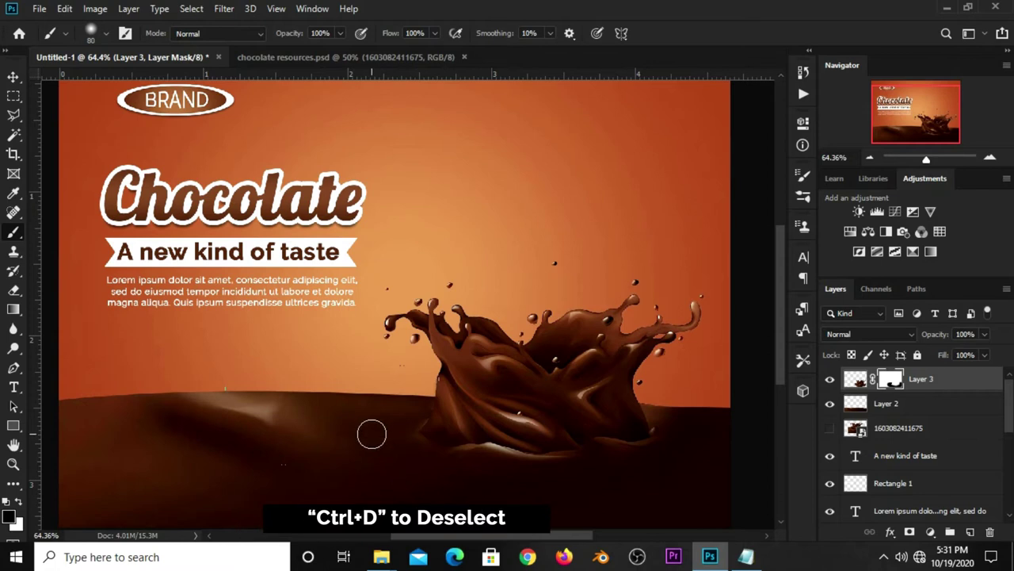
scroll(372, 432, down, 1)
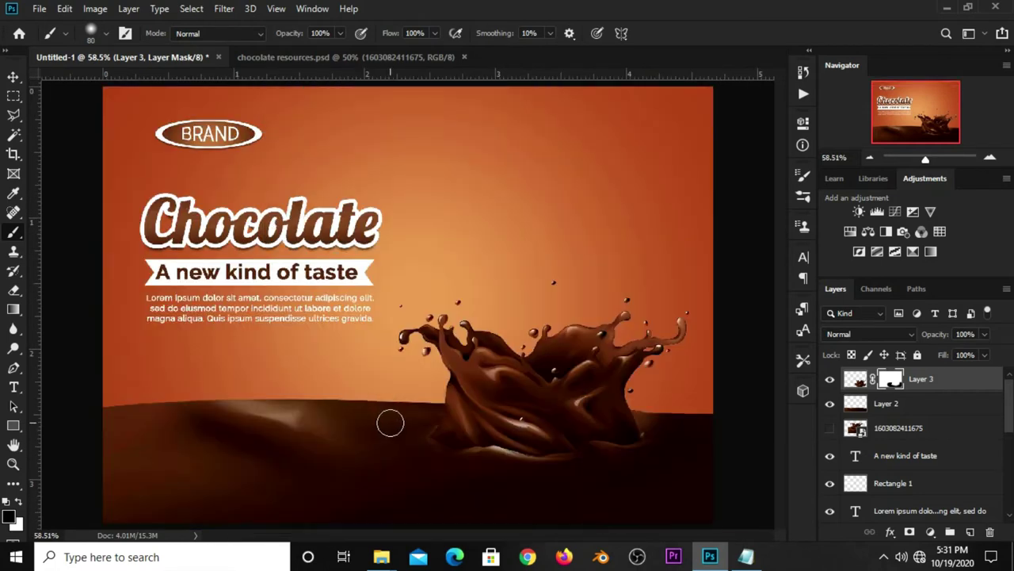
key(v)
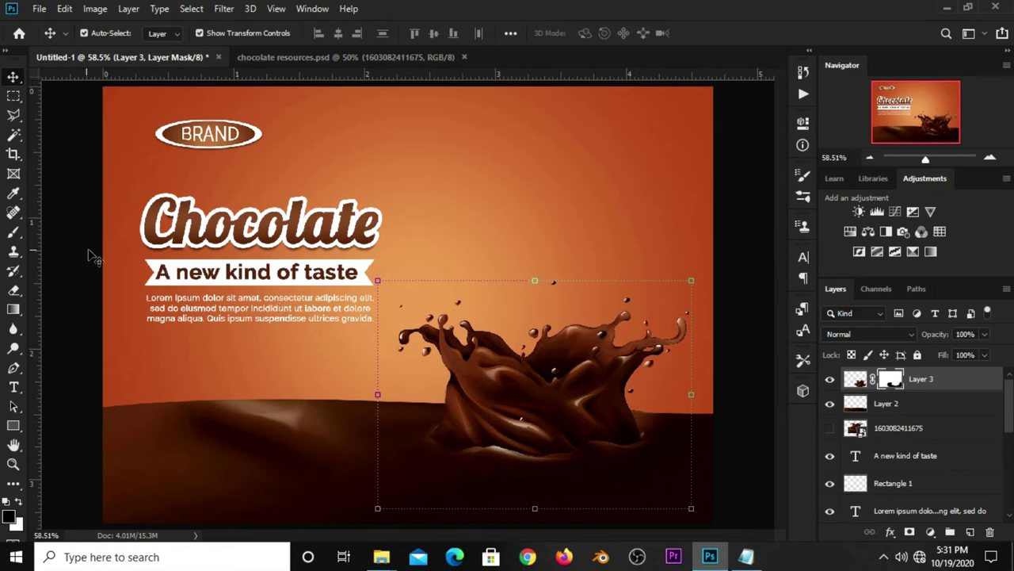
click(13, 231)
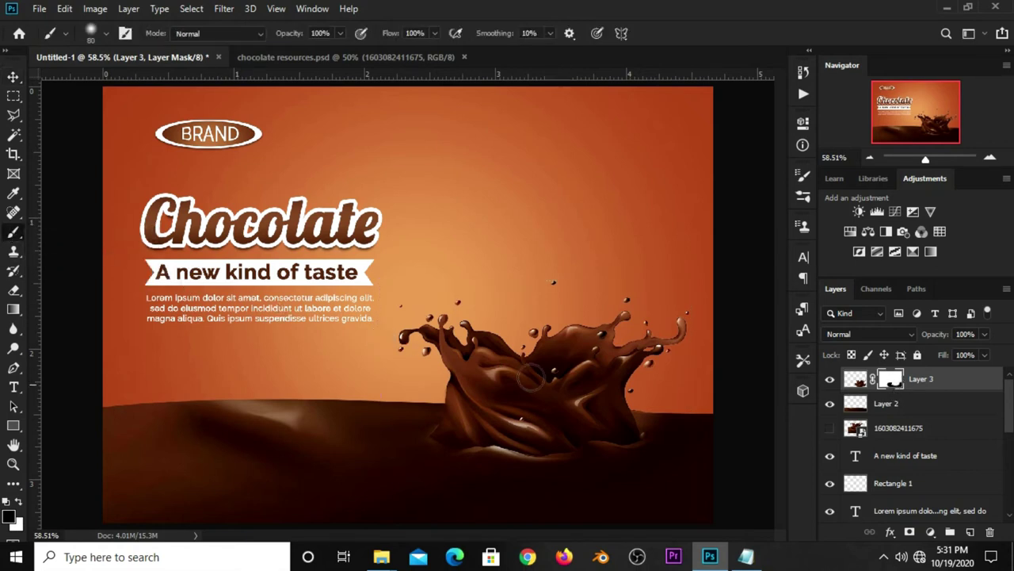
drag(647, 398, 675, 400)
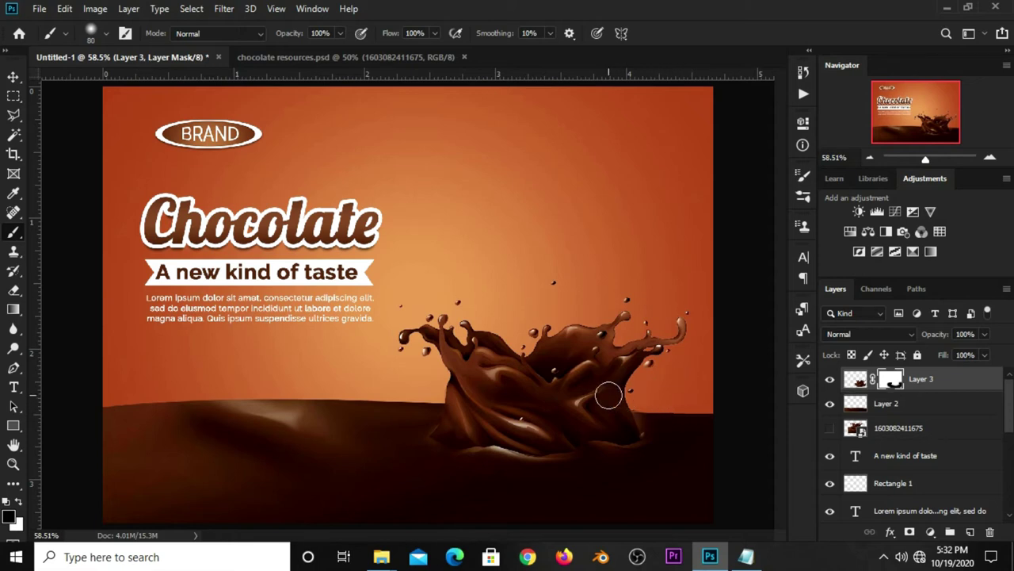
key(v)
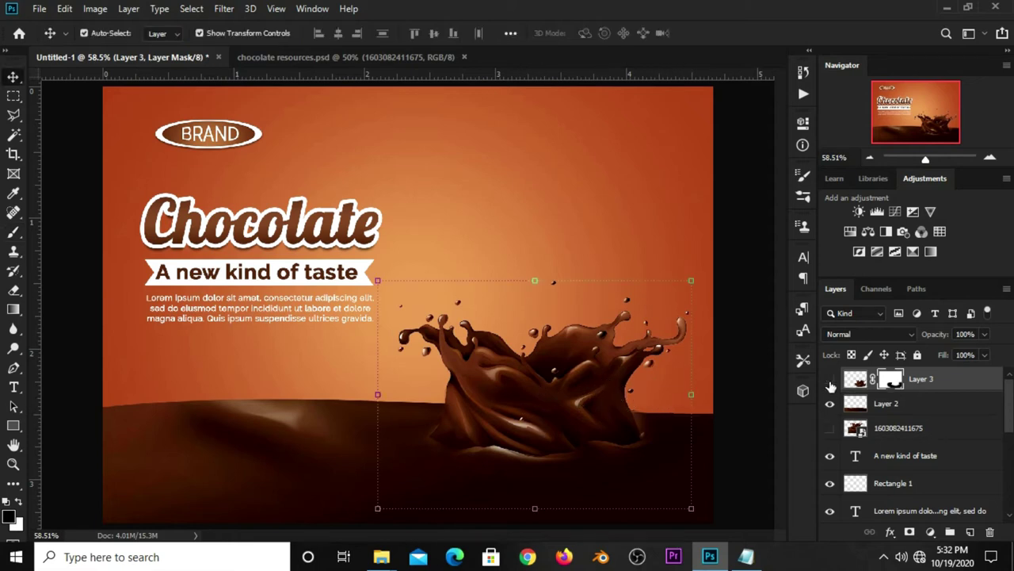
click(829, 381)
click(830, 380)
Add a colorized Hue/Saturation layer clipped to Layer 3: Hue 21, Saturation 38, Lightness -7
click(929, 532)
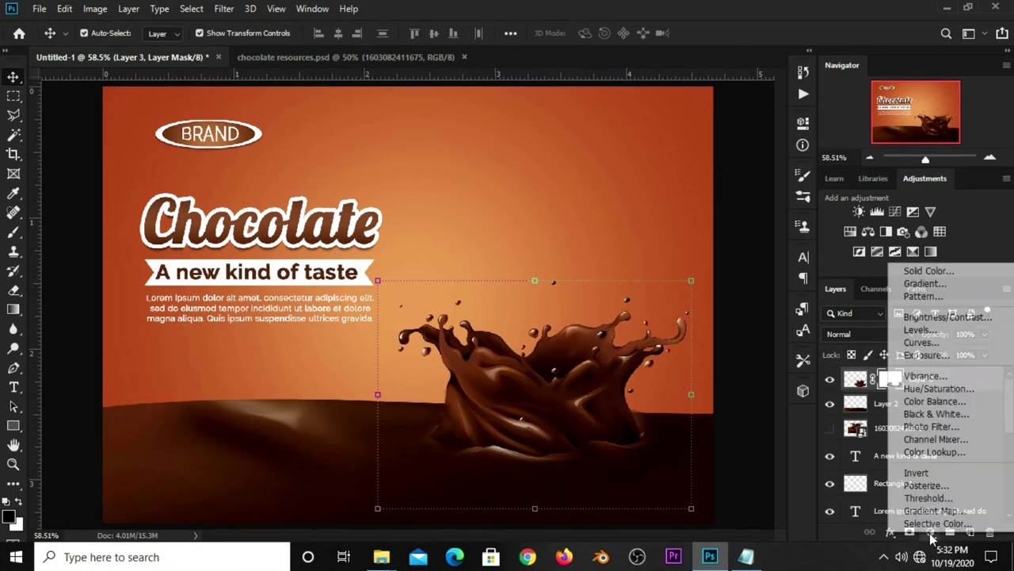
click(929, 389)
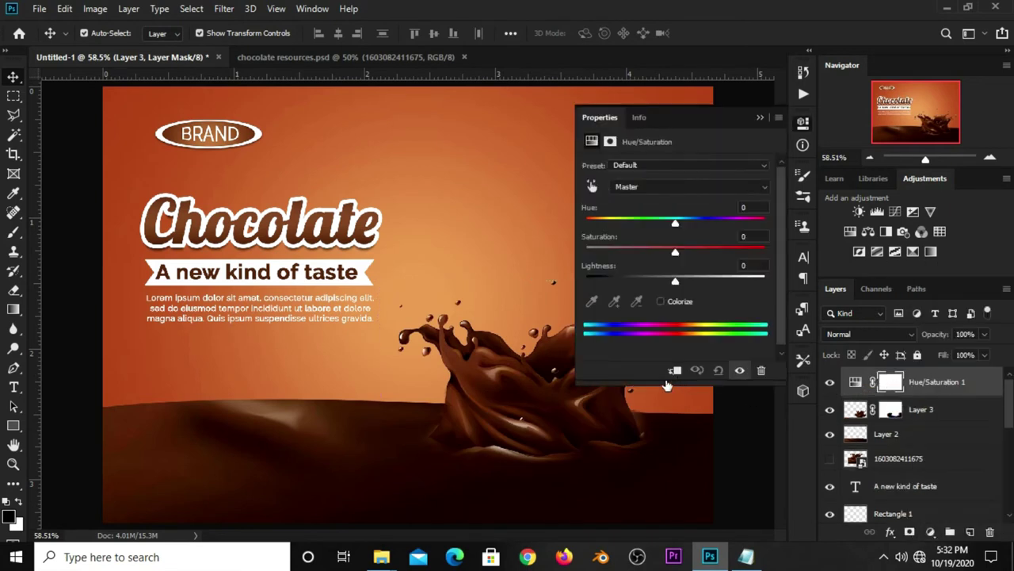
click(667, 302)
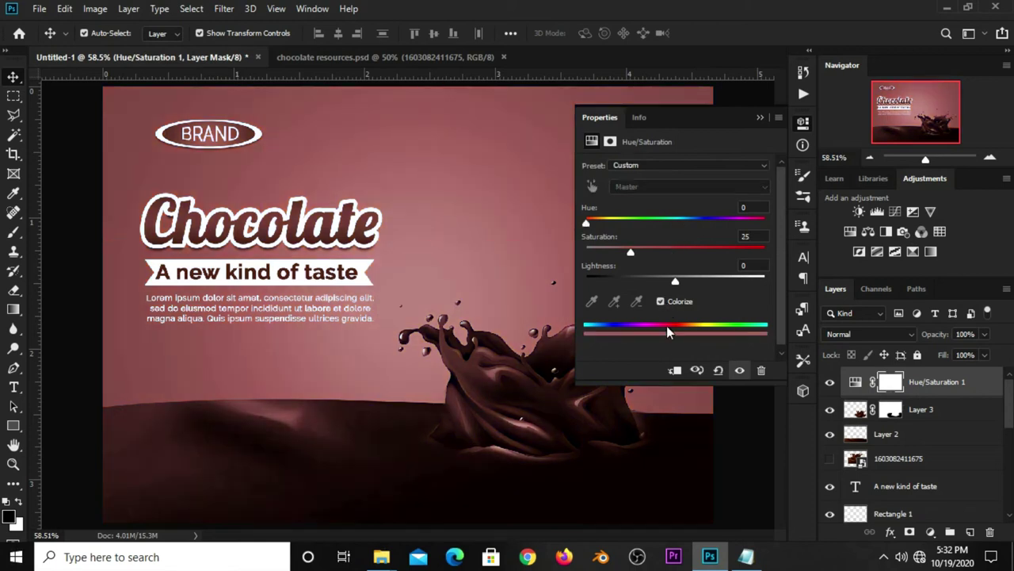
click(675, 370)
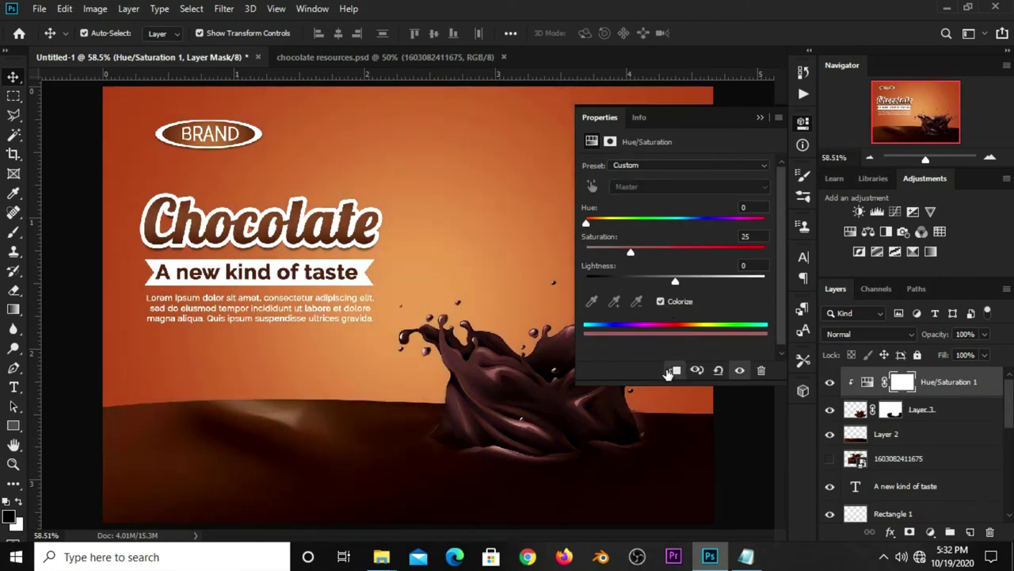
drag(588, 226, 599, 226)
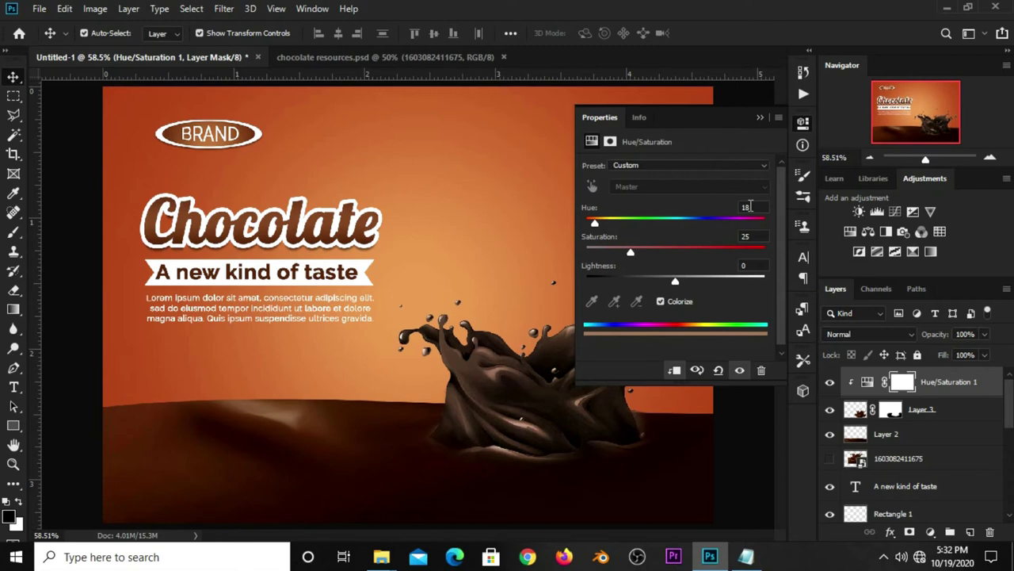
text(21)
drag(632, 252, 655, 252)
drag(673, 287, 670, 287)
click(761, 118)
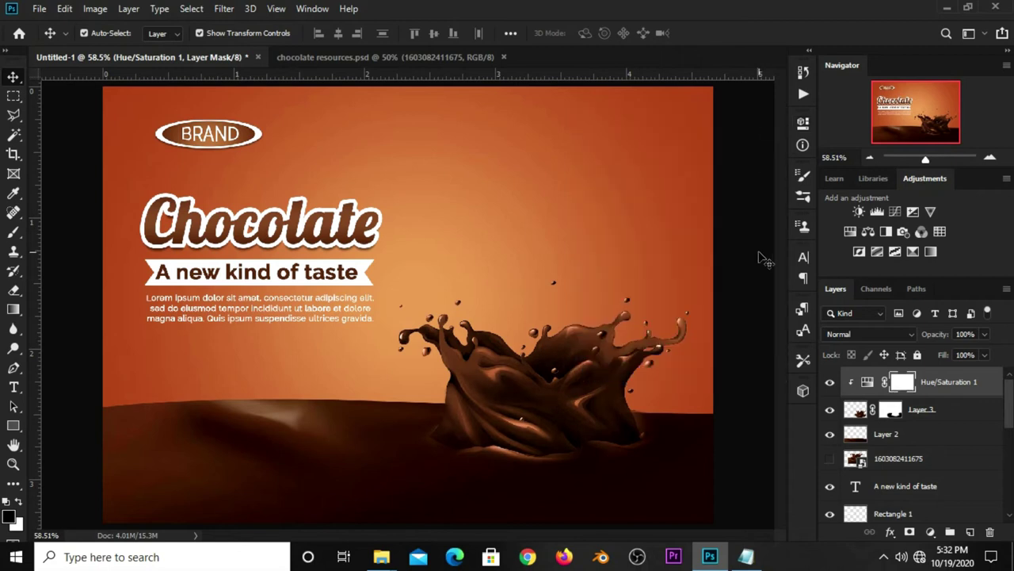
Lower the Hue/Saturation layer's opacity to 49% and compare before and after
click(985, 334)
drag(986, 349, 947, 349)
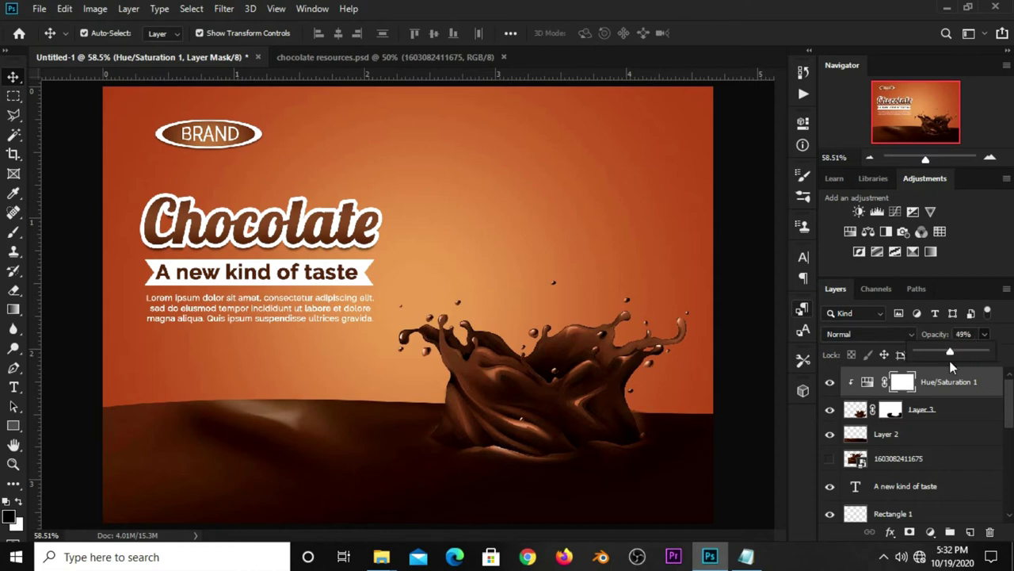
click(830, 381)
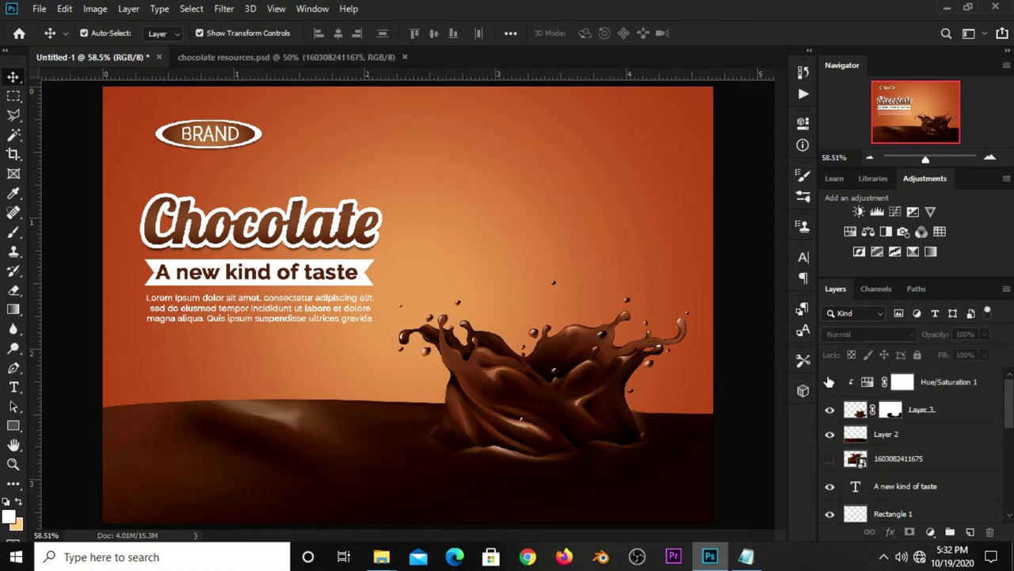
scroll(554, 271, down, 1)
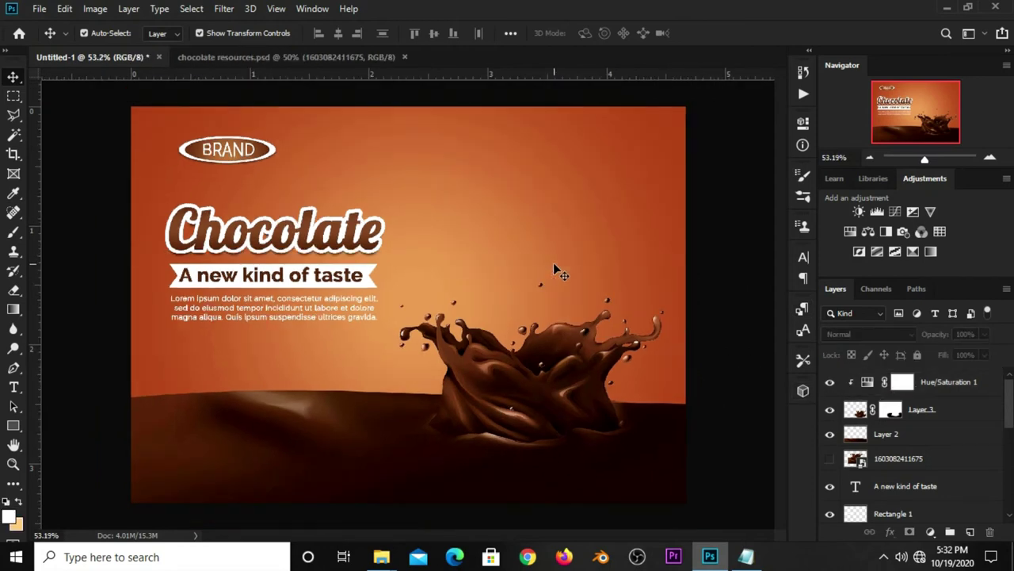
Group the Chocolate title, tagline banner and body text layers into Group 1
click(251, 318)
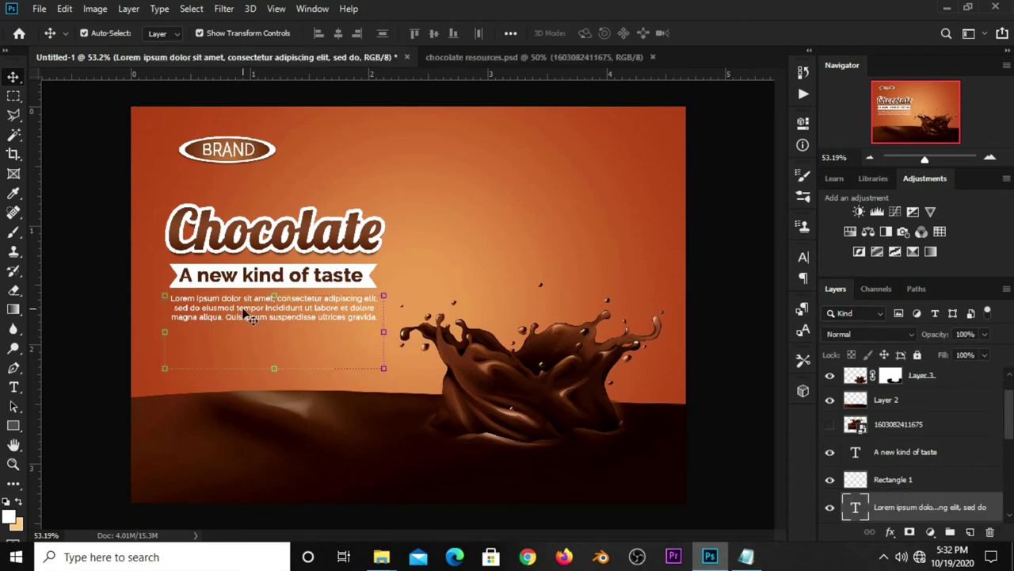
shift+click(904, 451)
scroll(904, 456, down, 1)
scroll(904, 460, down, 1)
ctrl+click(904, 476)
scroll(904, 467, down, 2)
scroll(908, 456, up, 1)
scroll(911, 446, up, 1)
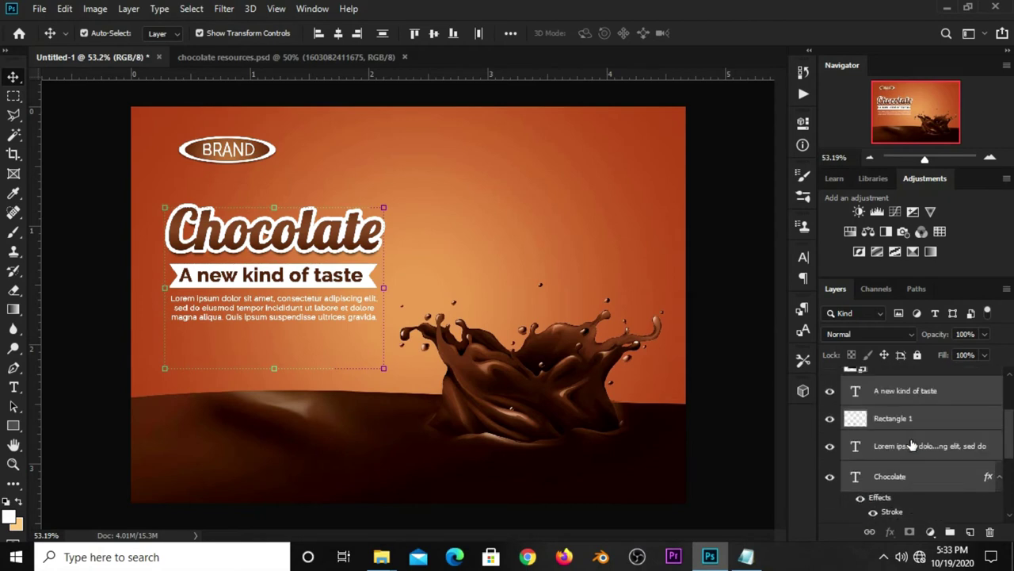
key(ctrl+g)
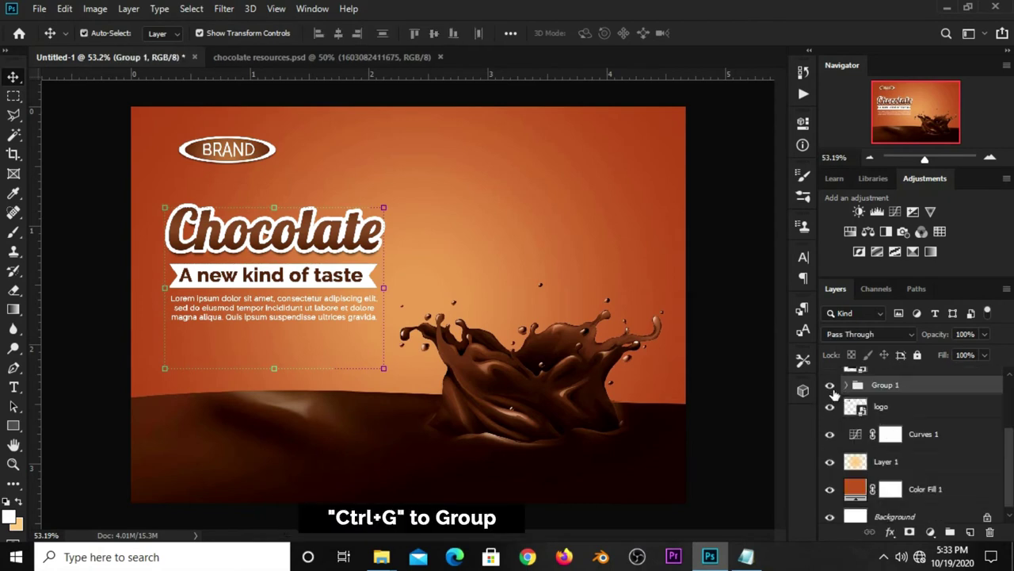
click(830, 387)
click(830, 387)
Nudge the text group upward and move the BRAND logo slightly higher
key(Up)
key(Up)
key(Up)
key(Up)
key(Up)
key(Up)
key(Up)
key(Up)
key(Up)
key(Up)
key(Up)
key(Up)
key(Up)
key(Up)
key(Up)
click(108, 389)
click(227, 162)
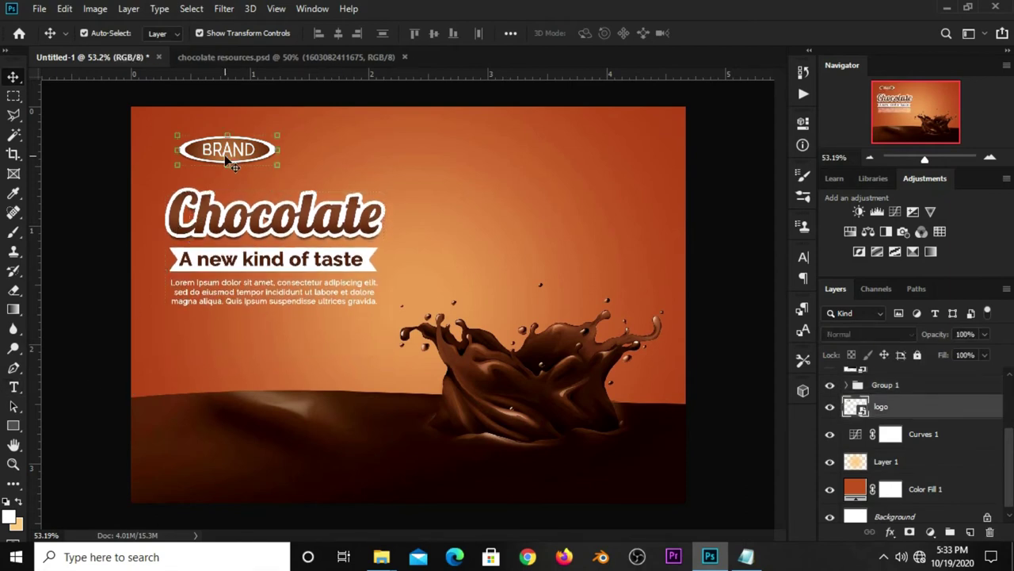
drag(226, 157, 224, 155)
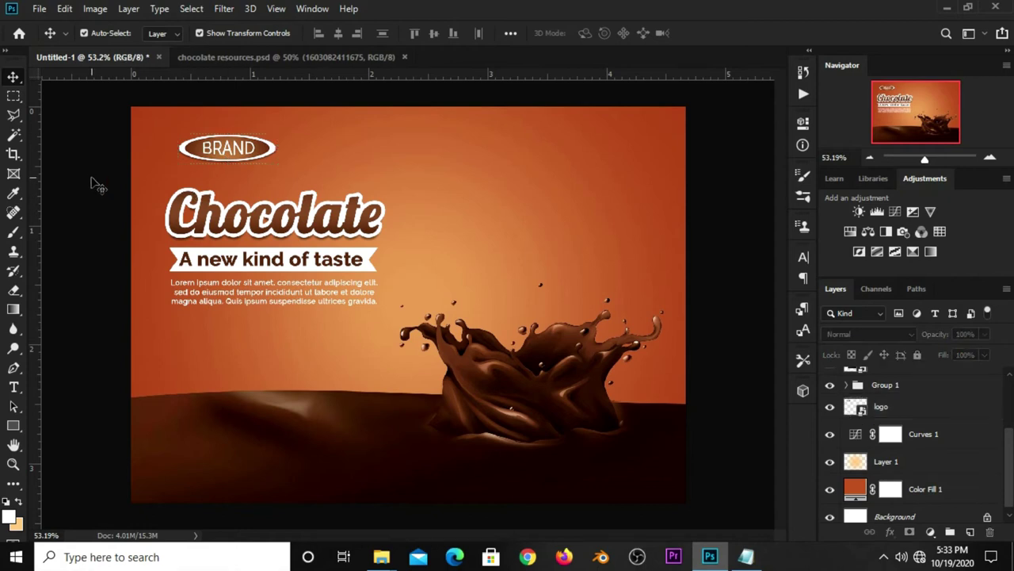
Copy the chocolate bar pack layer from chocolate resources.psd into the Untitled-1 banner
click(234, 57)
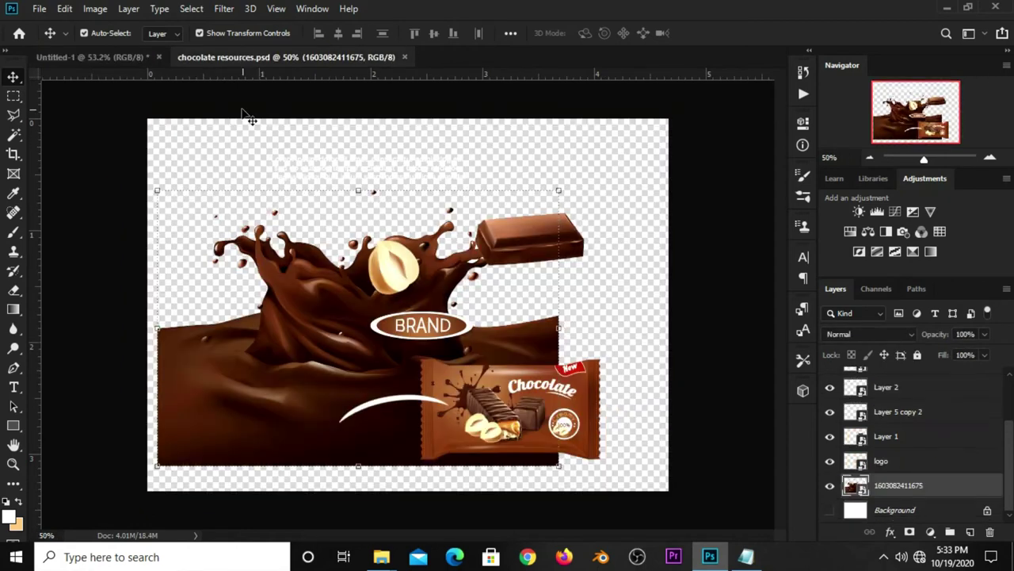
click(542, 426)
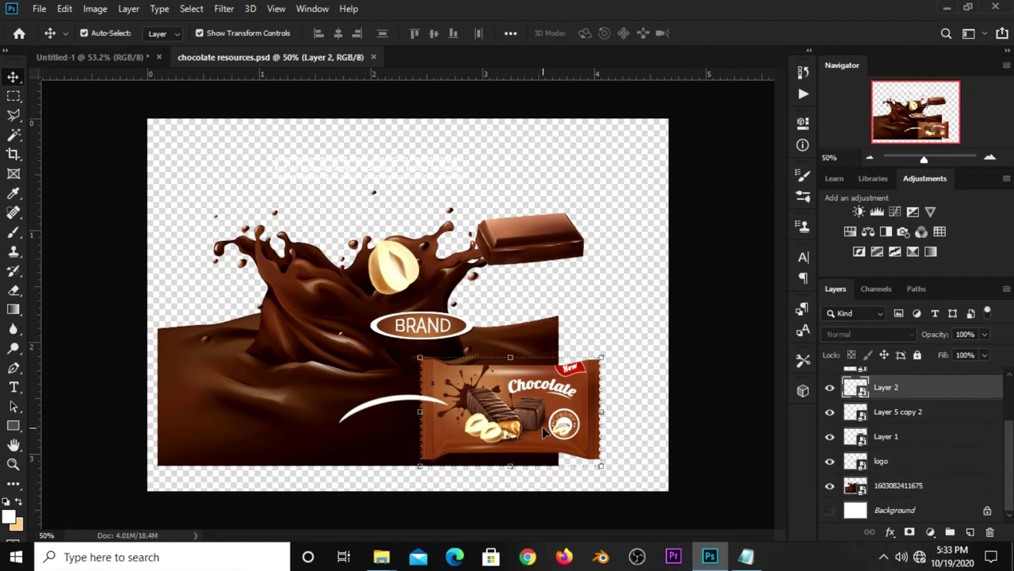
mouse_move(542, 426)
mouse_down()
mouse_move(273, 218)
mouse_move(465, 254)
mouse_up()
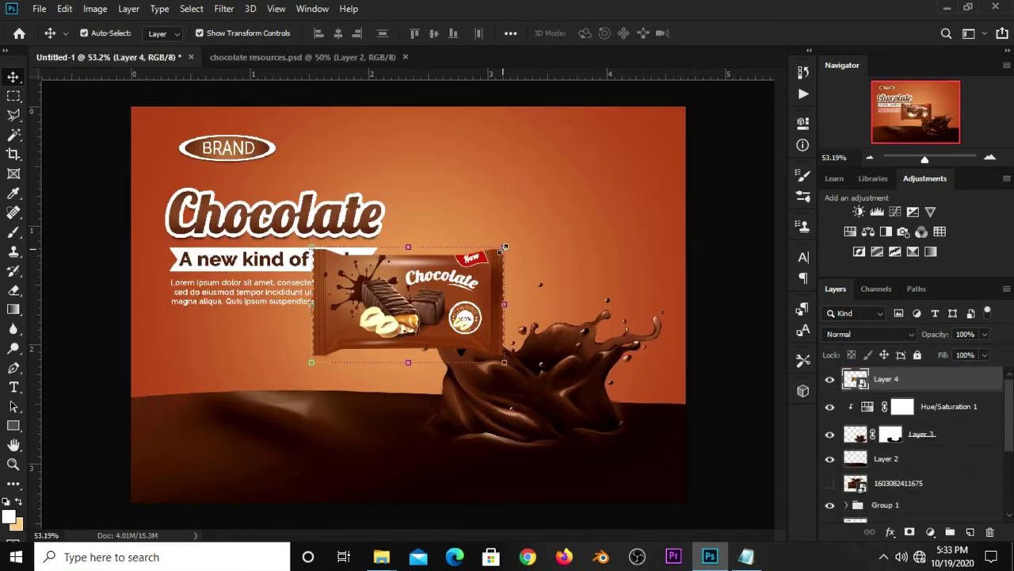
Rotate the pack about 97°, enlarge it slightly, and tuck it into the right splash
key(ctrl+t)
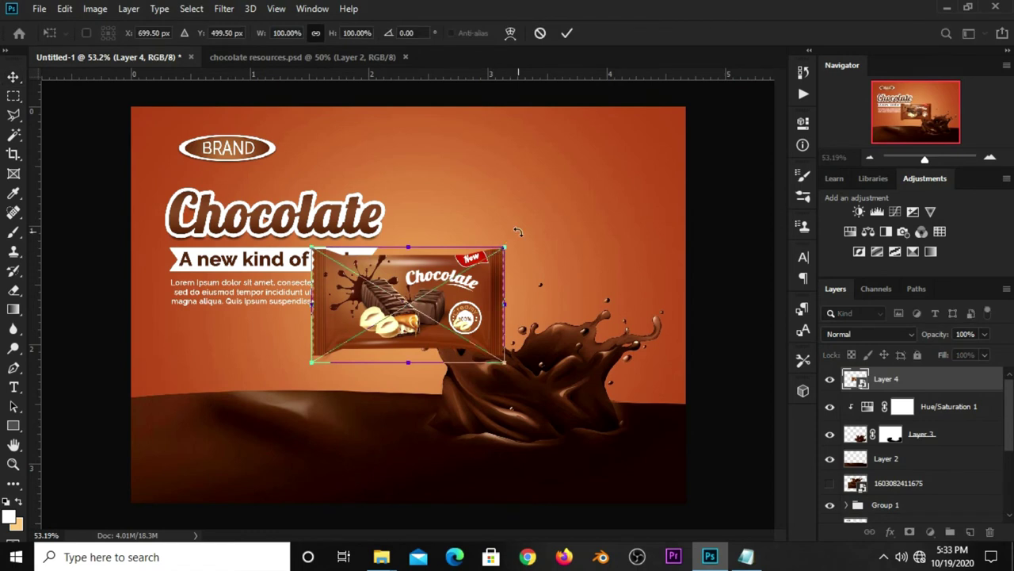
drag(528, 225, 464, 418)
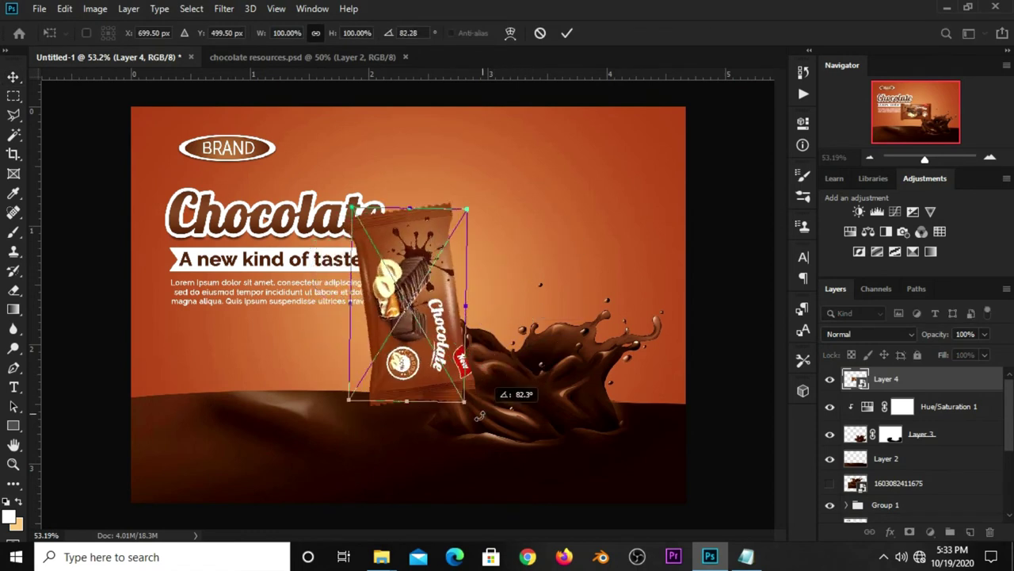
drag(398, 320, 550, 301)
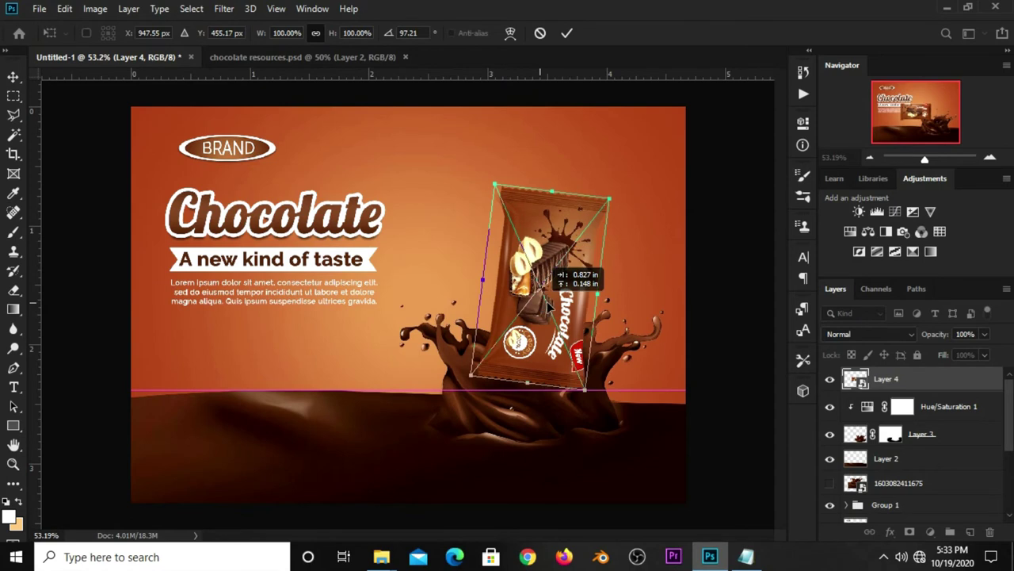
mouse_move(619, 199)
mouse_down()
mouse_move(626, 190)
mouse_move(568, 174)
mouse_up()
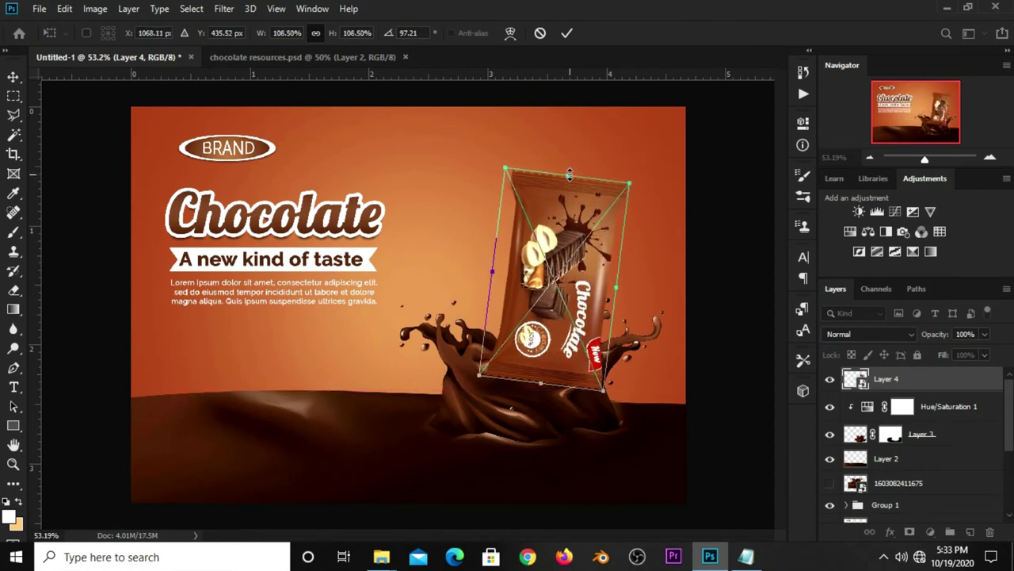
click(567, 32)
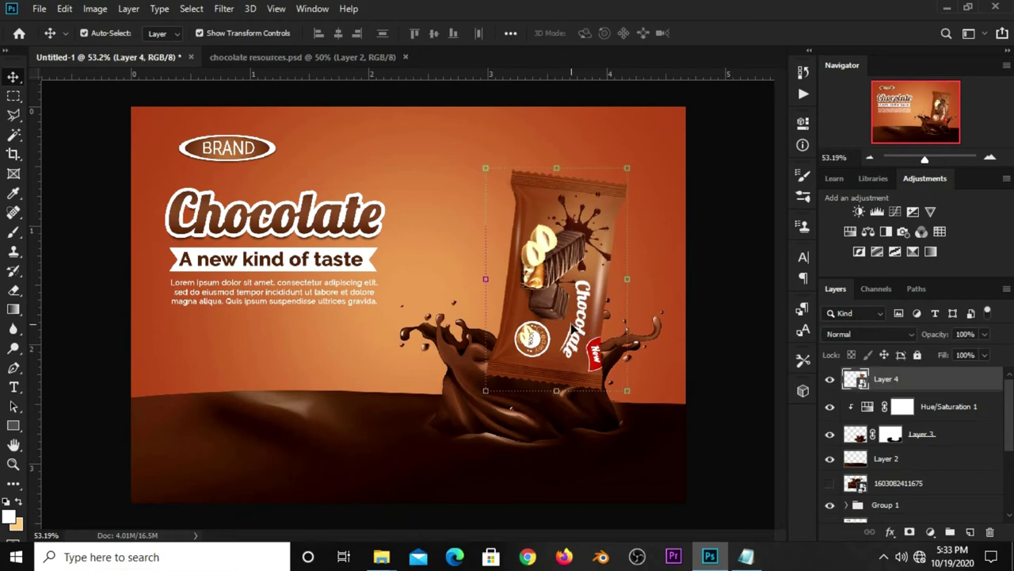
drag(573, 327, 571, 328)
key(ctrl+h)
Add a new layer above Layer 2 and set up a dark brown brush at 41% opacity
scroll(912, 436, down, 1)
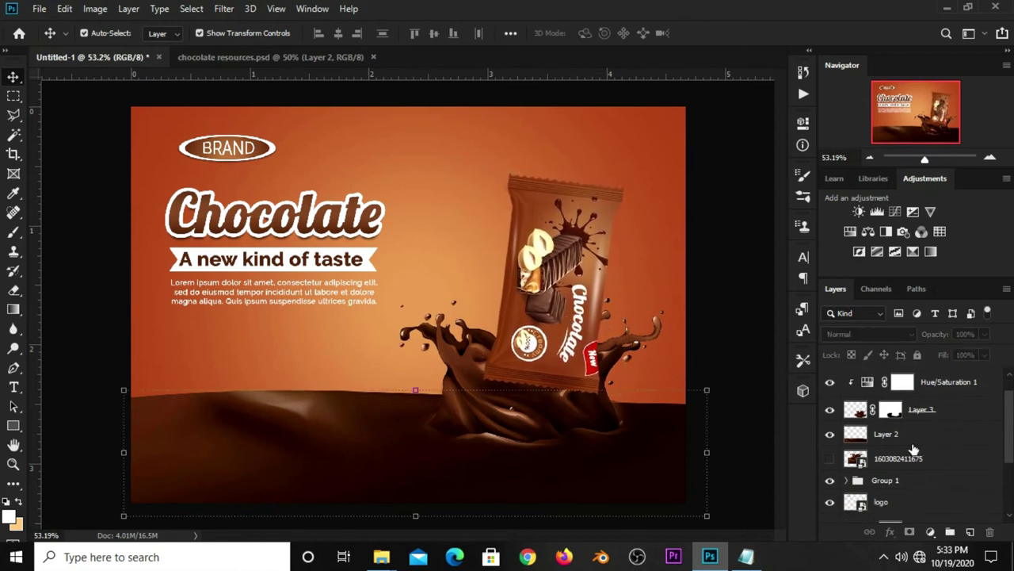
click(905, 435)
click(967, 531)
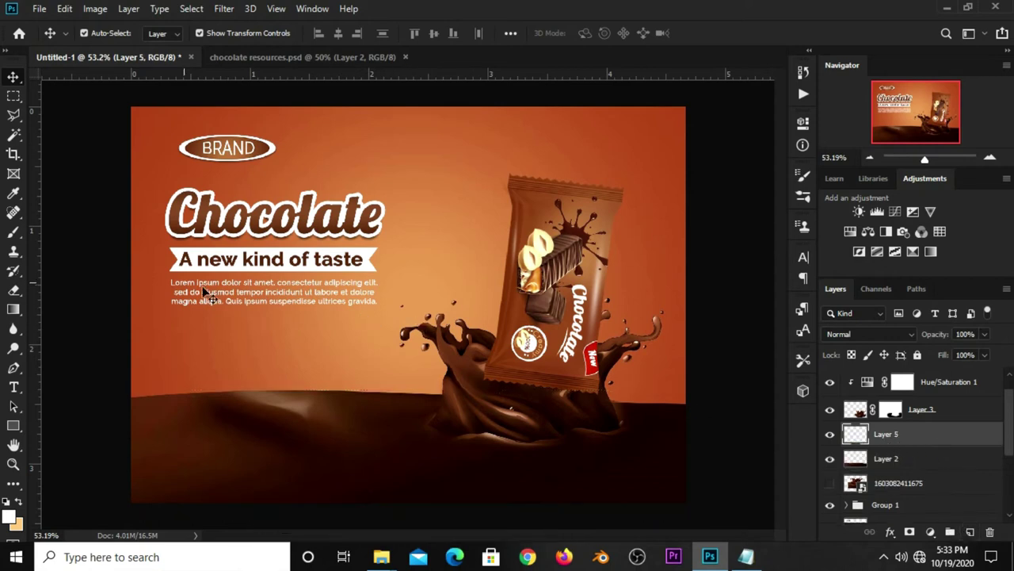
click(14, 231)
click(70, 231)
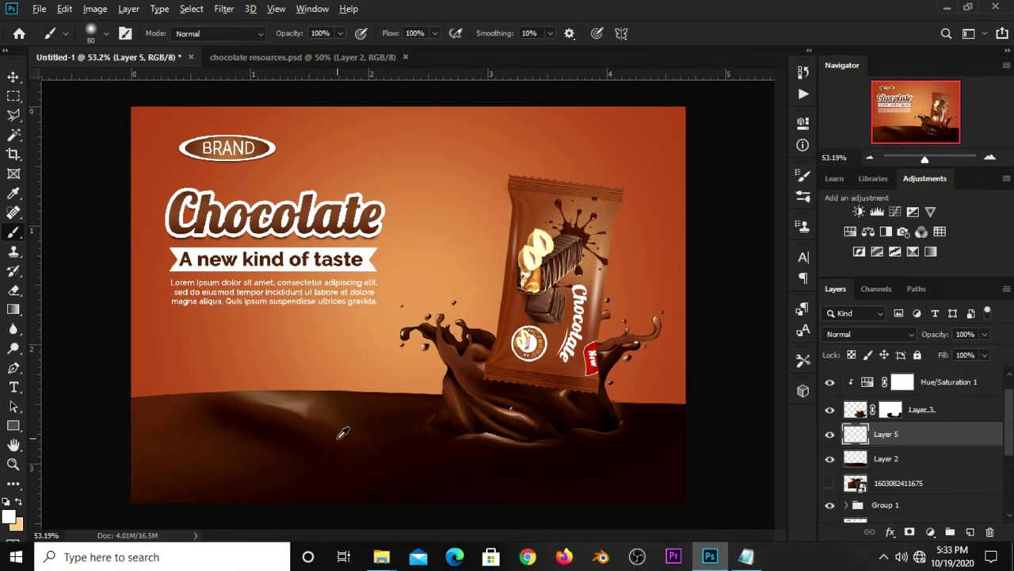
click(9, 517)
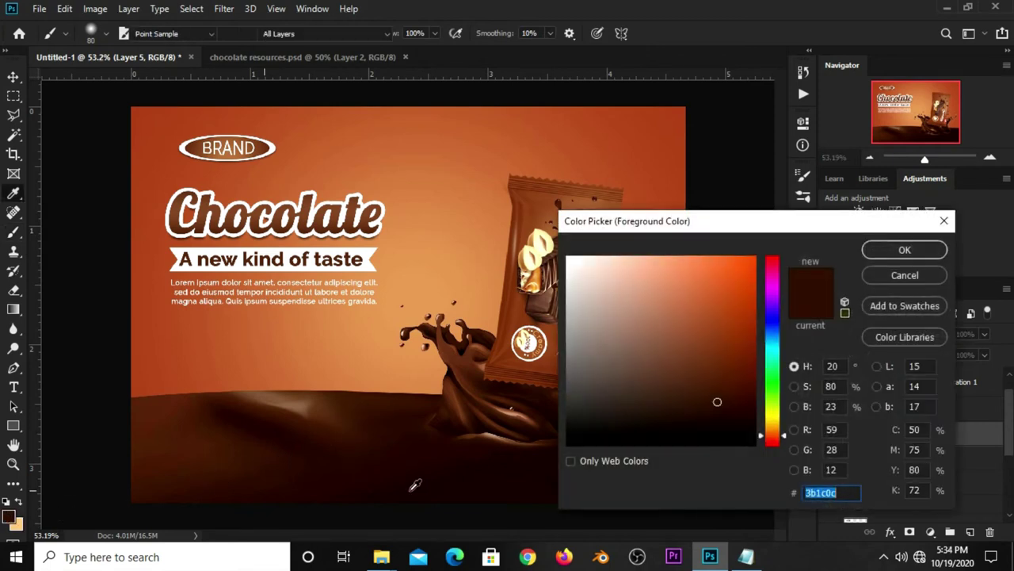
click(879, 249)
click(341, 34)
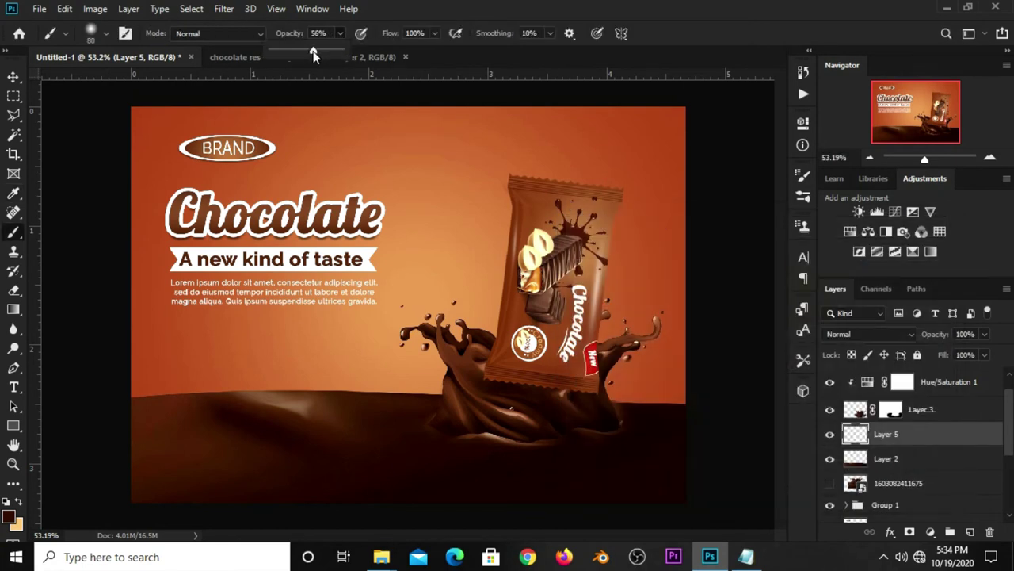
click(296, 417)
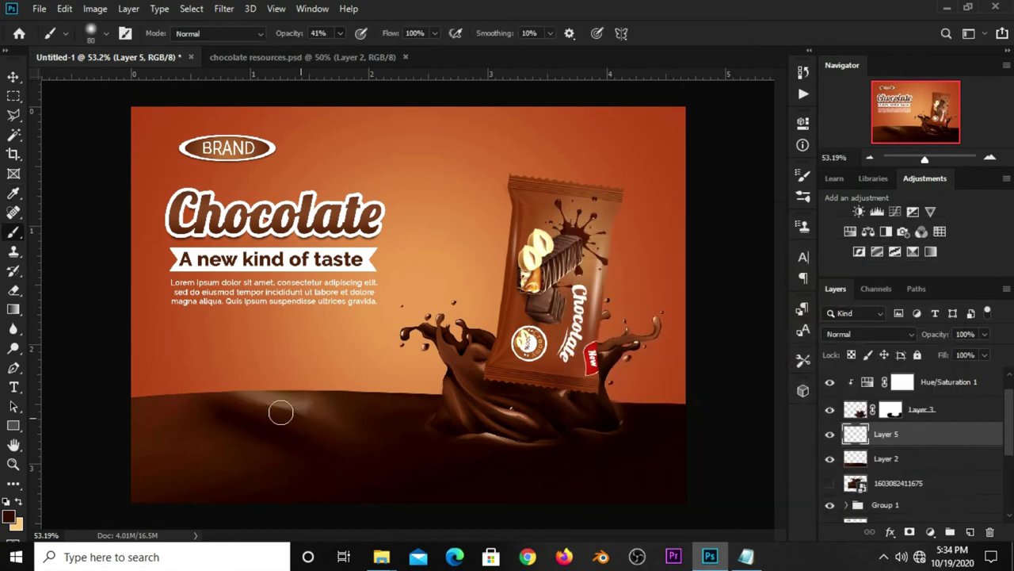
Paint a soft dark brown shadow along the chocolate surface and nudge it down slightly
mouse_move(320, 421)
mouse_down()
mouse_move(261, 401)
mouse_move(338, 421)
mouse_up()
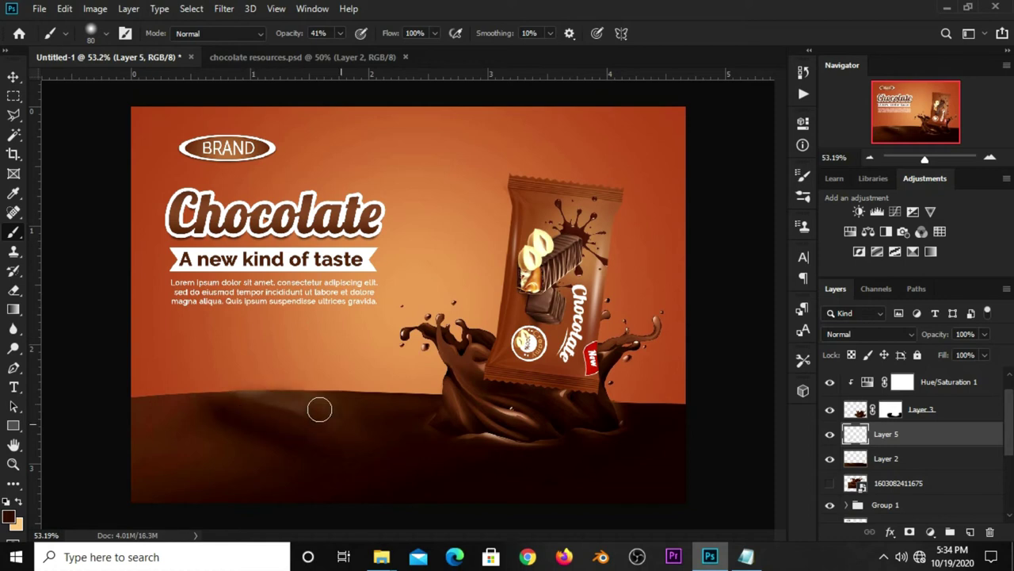
click(830, 434)
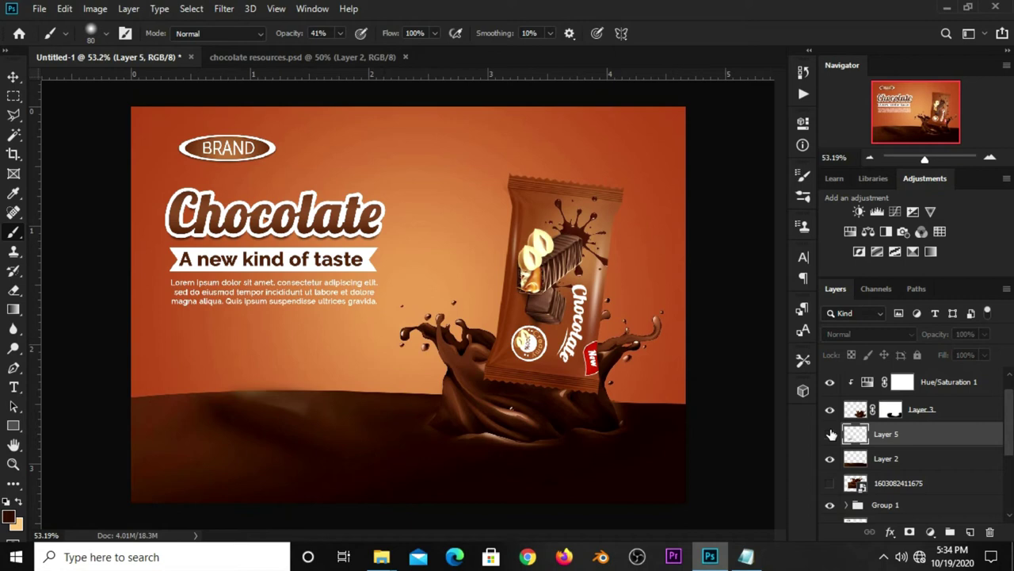
click(829, 434)
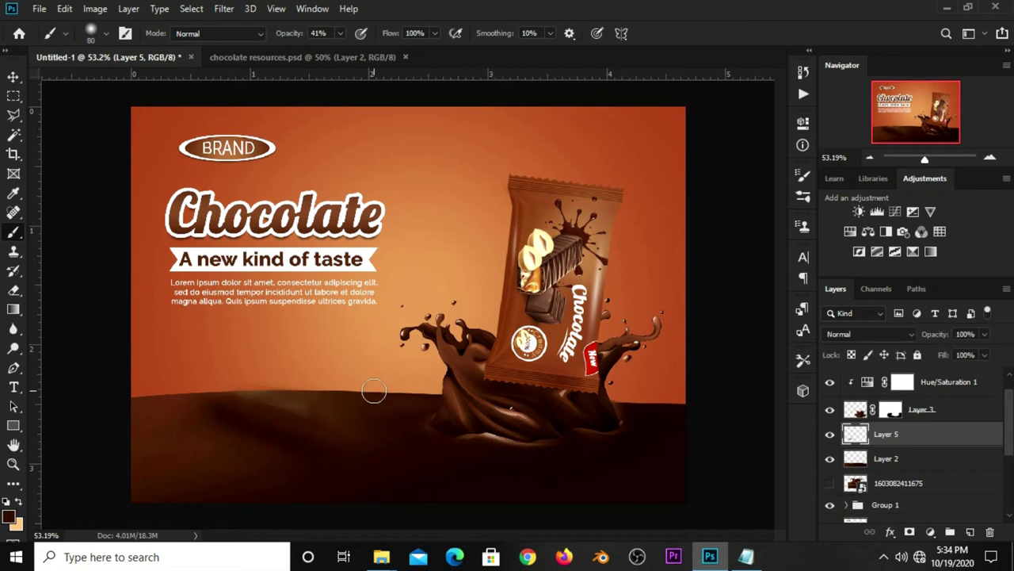
key(v)
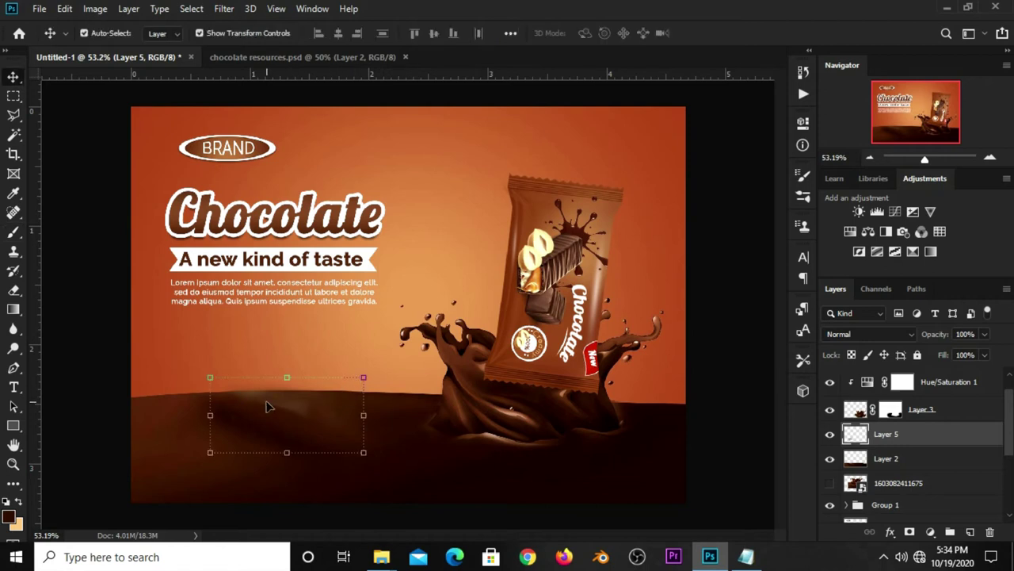
key(Down)
key(Down)
key(Down)
key(Down)
key(Down)
key(Down)
key(Down)
key(Down)
key(Down)
click(830, 434)
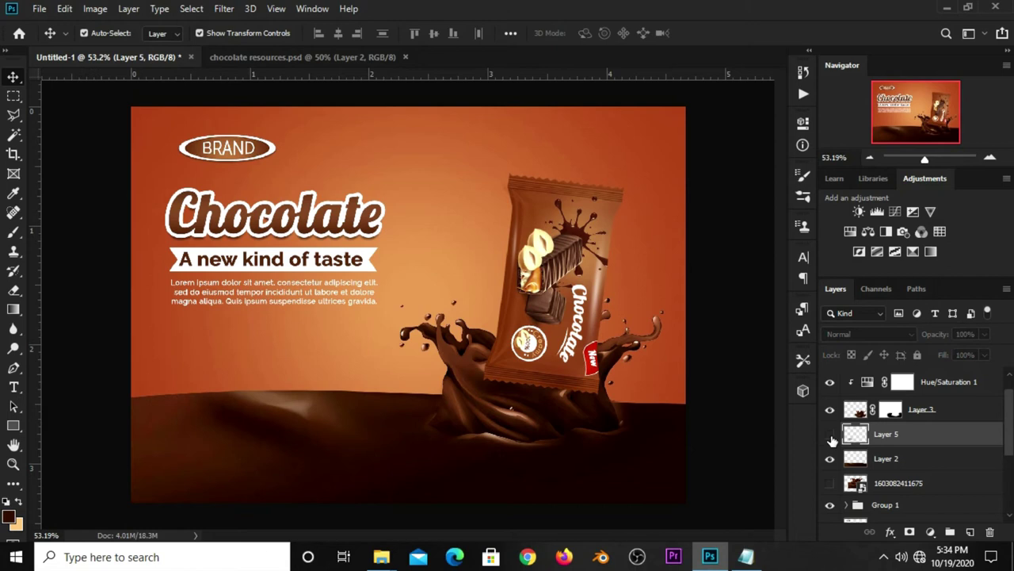
click(723, 414)
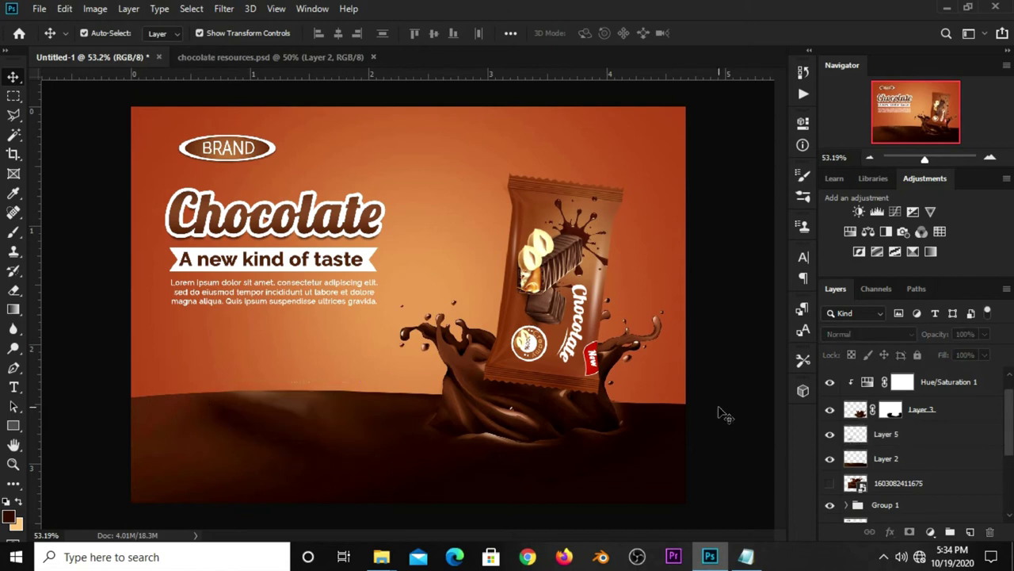
Sink the chocolate pack lower, scale it to about 118%, and start fading its opacity
click(544, 336)
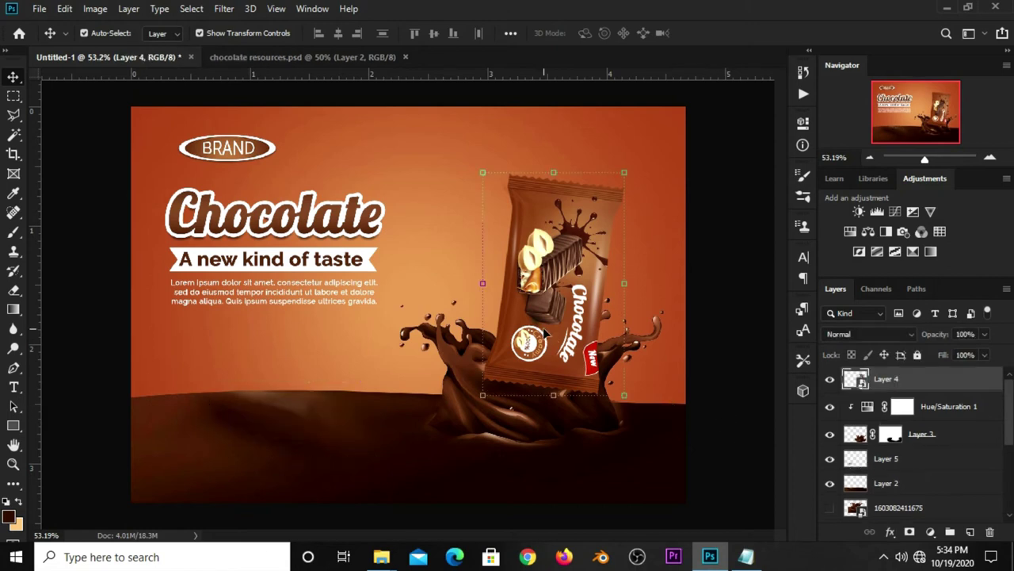
drag(545, 337, 550, 342)
drag(626, 169, 637, 190)
drag(588, 311, 581, 319)
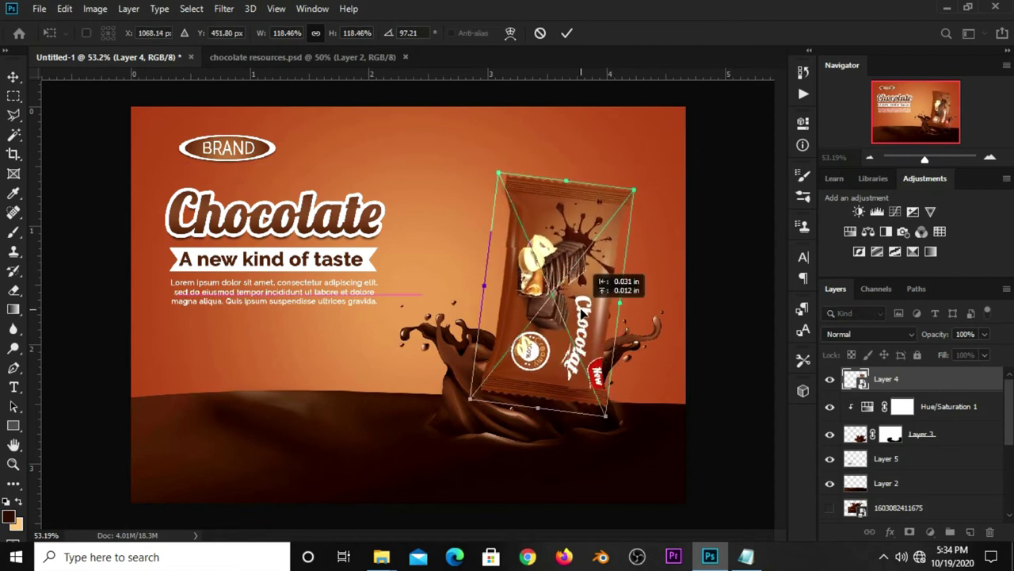
click(567, 34)
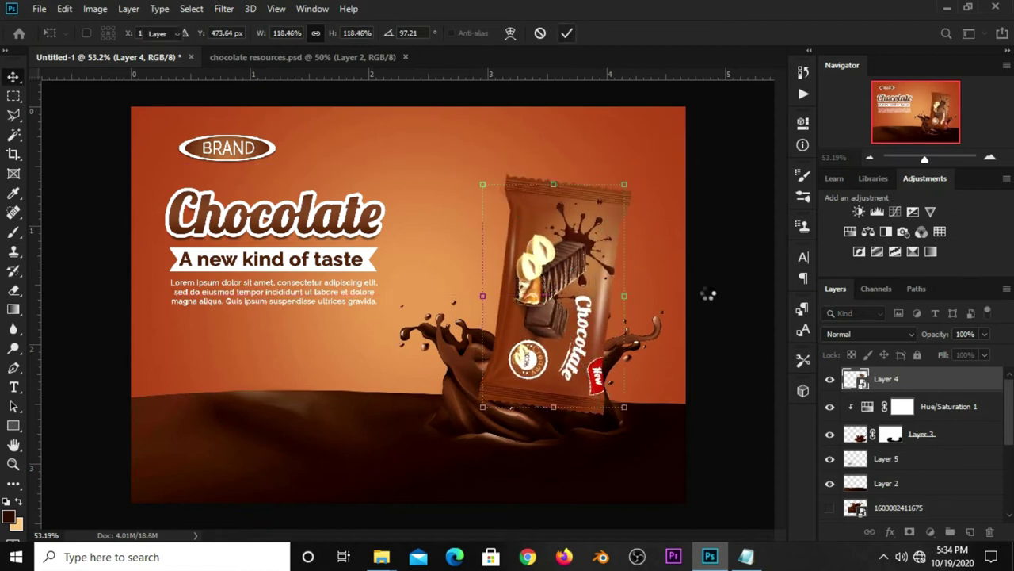
click(829, 379)
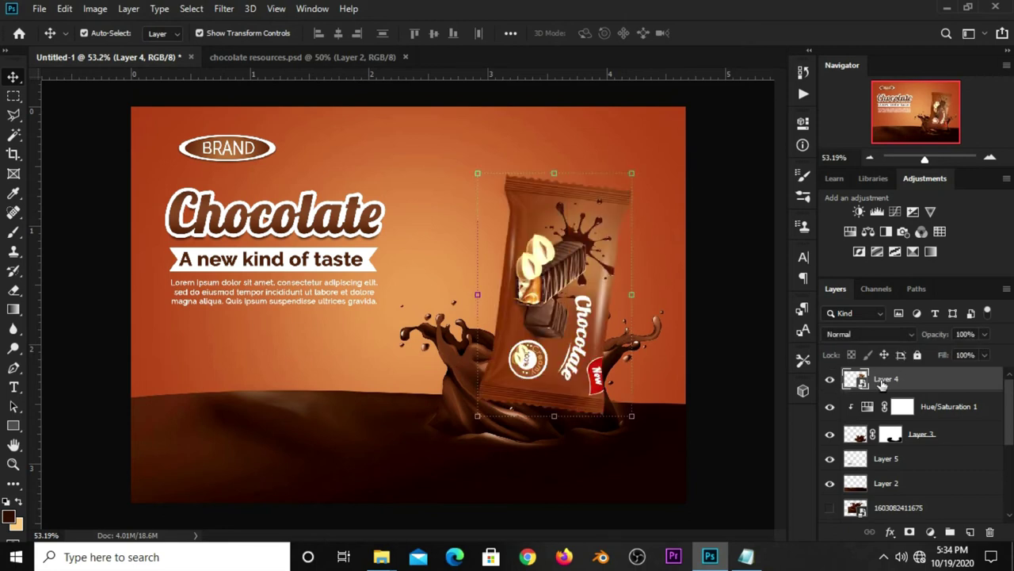
click(985, 333)
drag(955, 350, 928, 354)
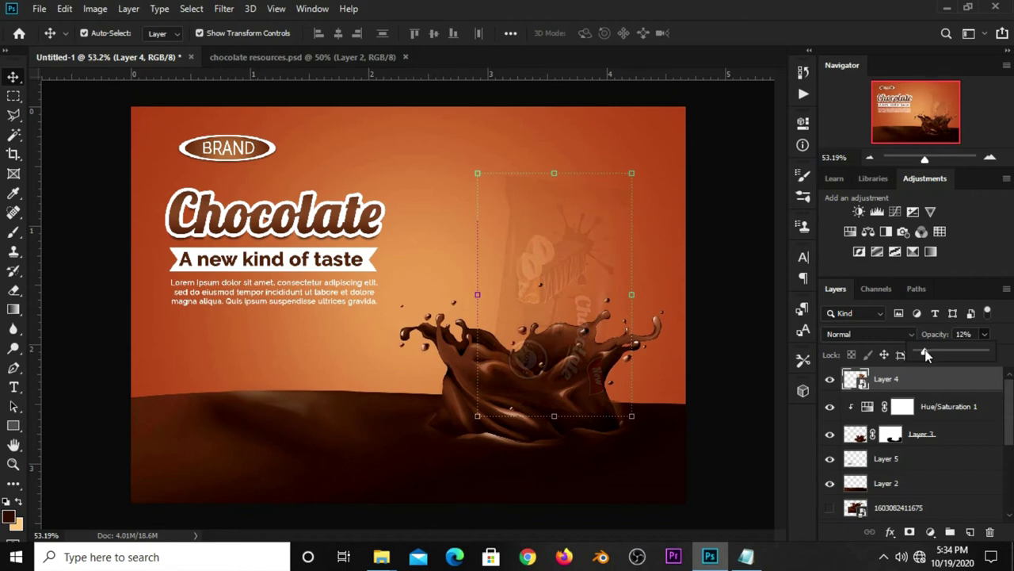
Settle Layer 4's opacity at 12% and add a layer mask to it
click(839, 382)
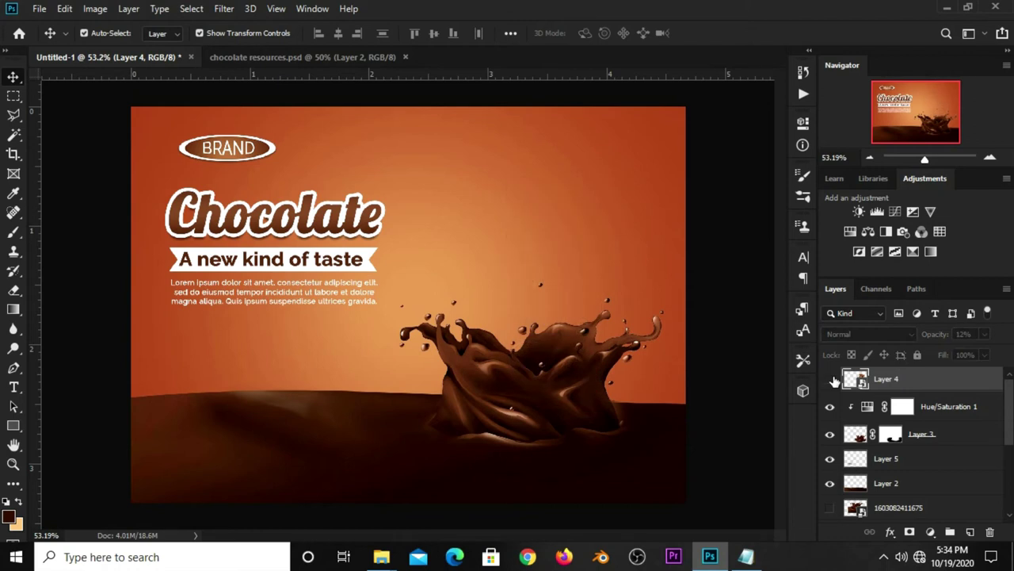
click(909, 531)
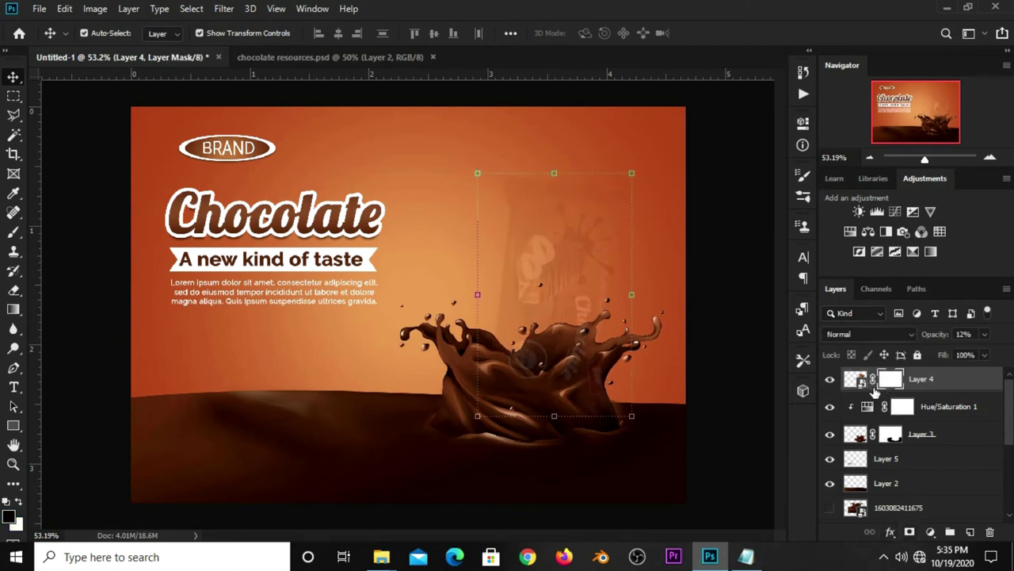
click(14, 368)
click(68, 364)
scroll(640, 365, up, 3)
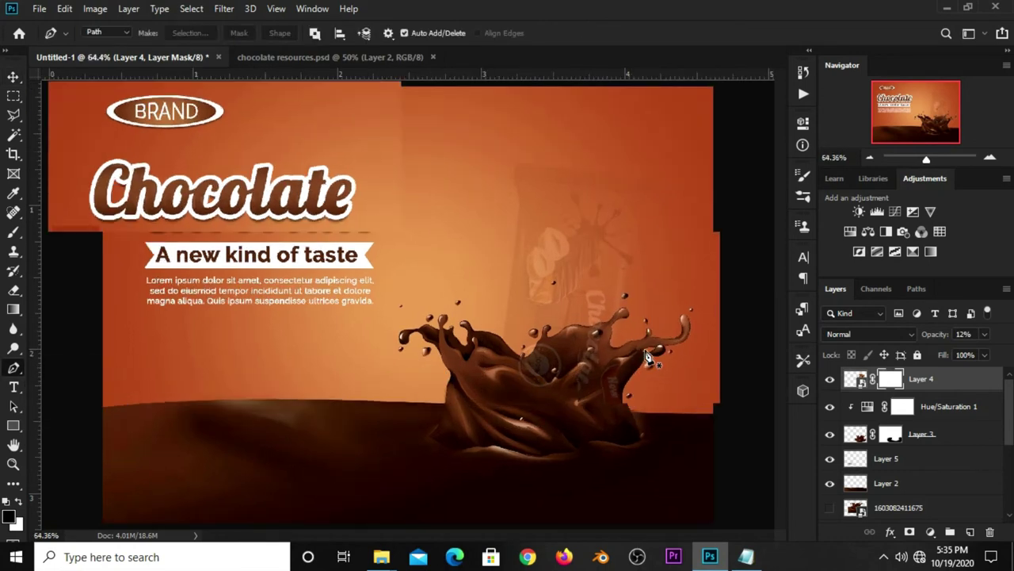
scroll(640, 366, up, 1)
scroll(639, 370, up, 1)
scroll(639, 372, up, 1)
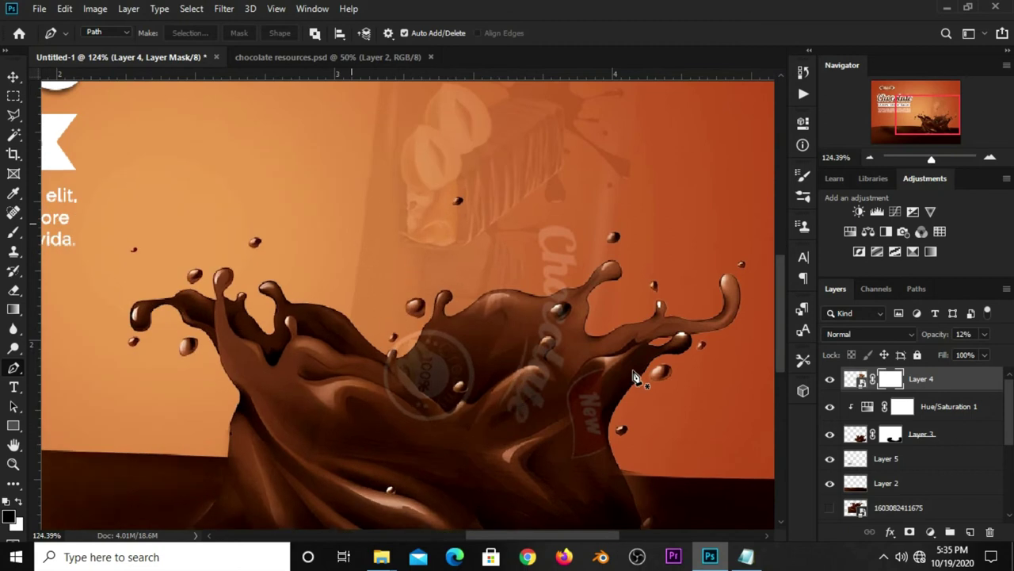
Trace an open pen path with anchors along the splash's front edge
click(339, 354)
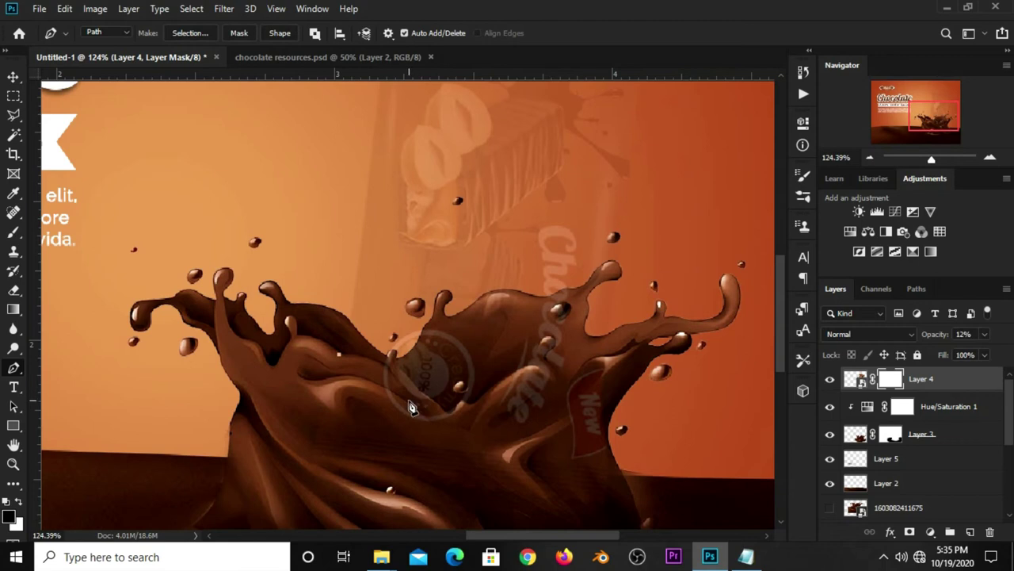
mouse_move(429, 398)
mouse_down()
mouse_move(386, 383)
mouse_move(428, 399)
mouse_up()
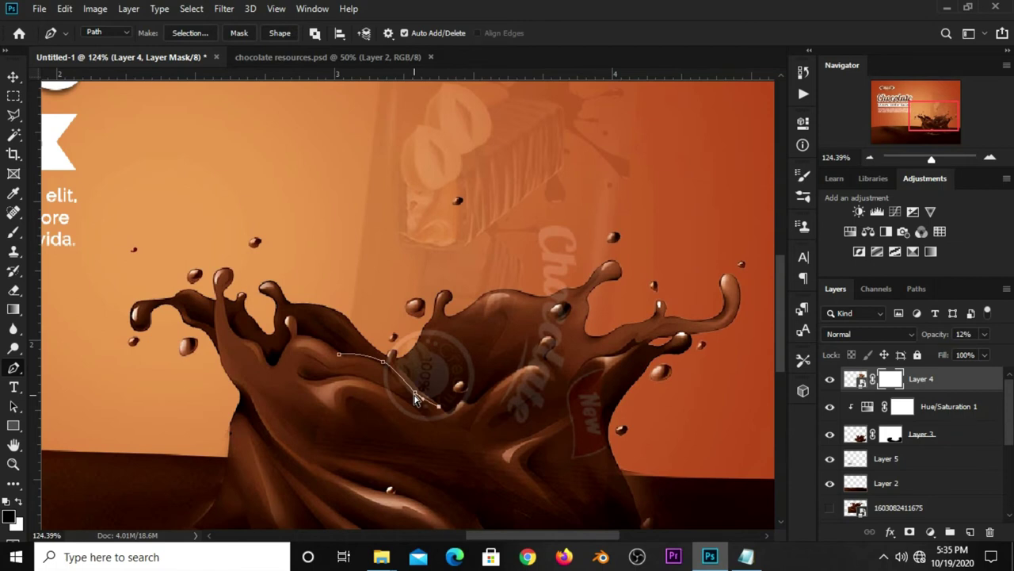
mouse_move(461, 404)
mouse_down()
mouse_move(454, 411)
mouse_move(470, 412)
mouse_up()
drag(468, 406, 472, 414)
drag(534, 367, 547, 380)
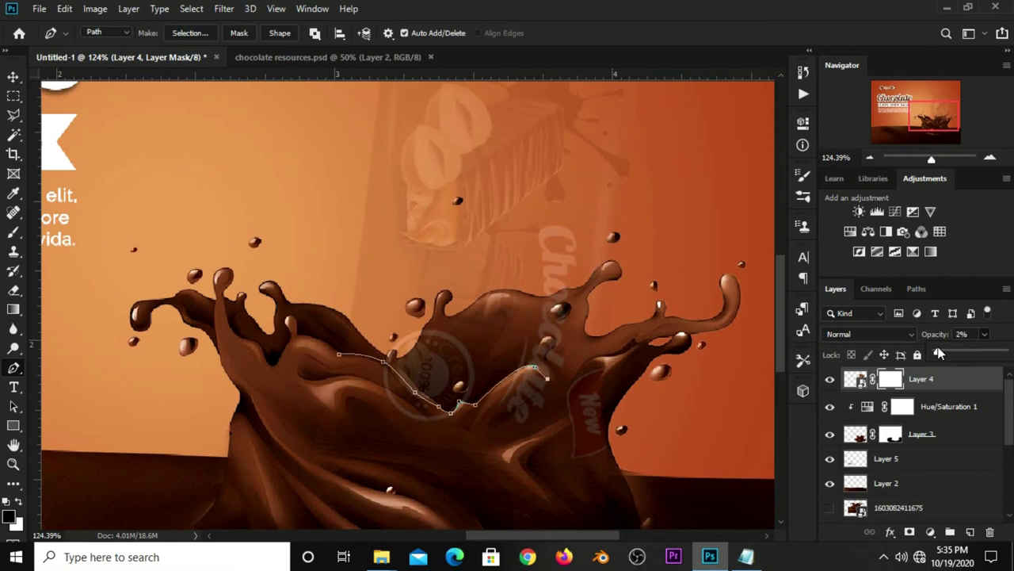
drag(939, 354, 936, 354)
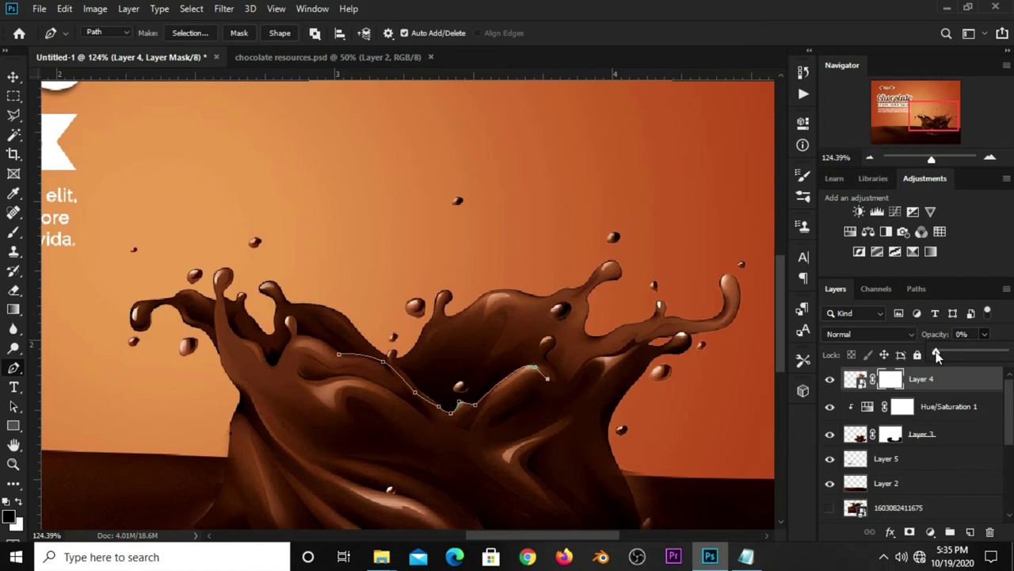
key(ctrl+z)
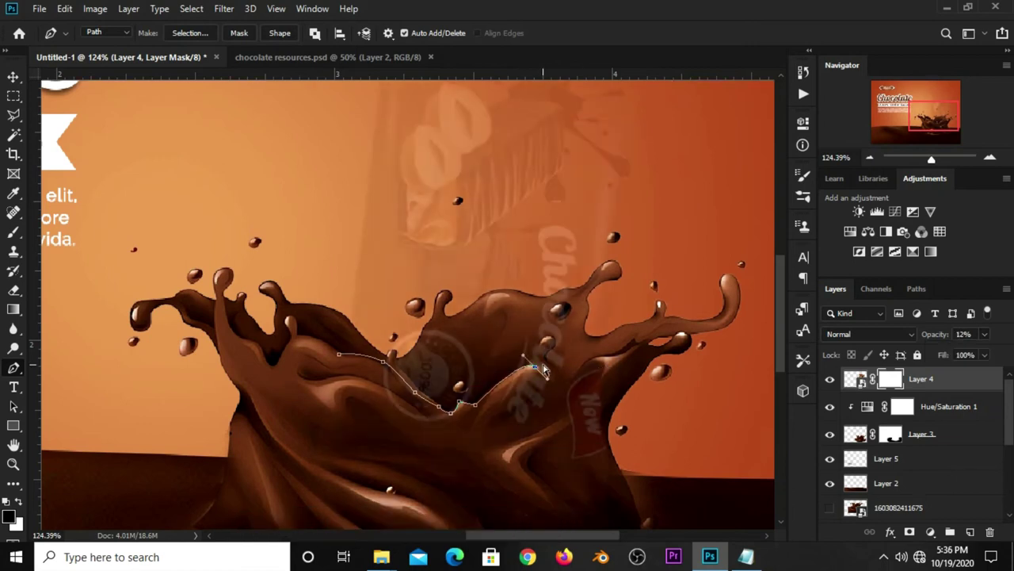
scroll(545, 372, down, 1)
scroll(551, 367, up, 2)
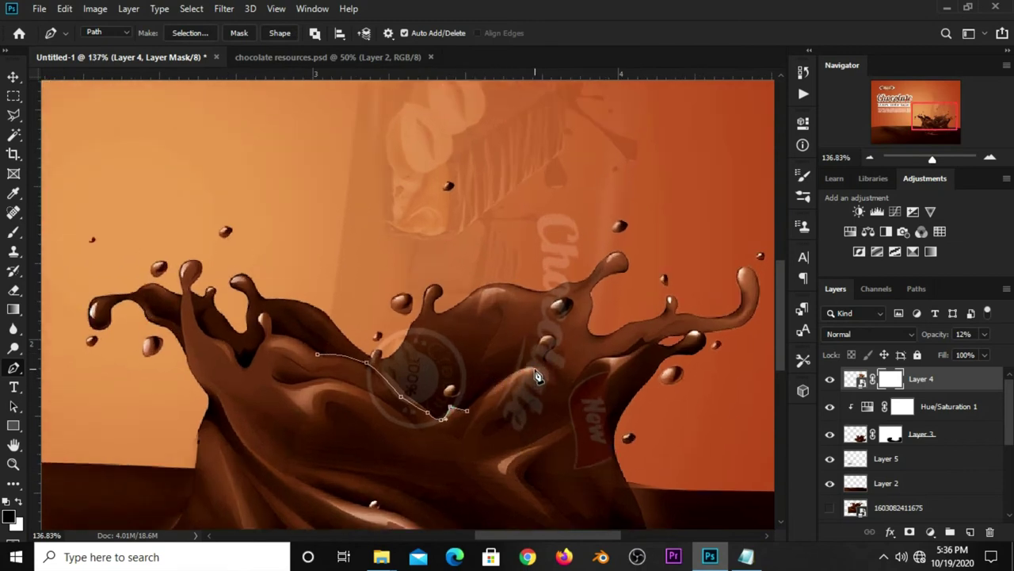
drag(512, 377, 536, 369)
drag(547, 336, 548, 354)
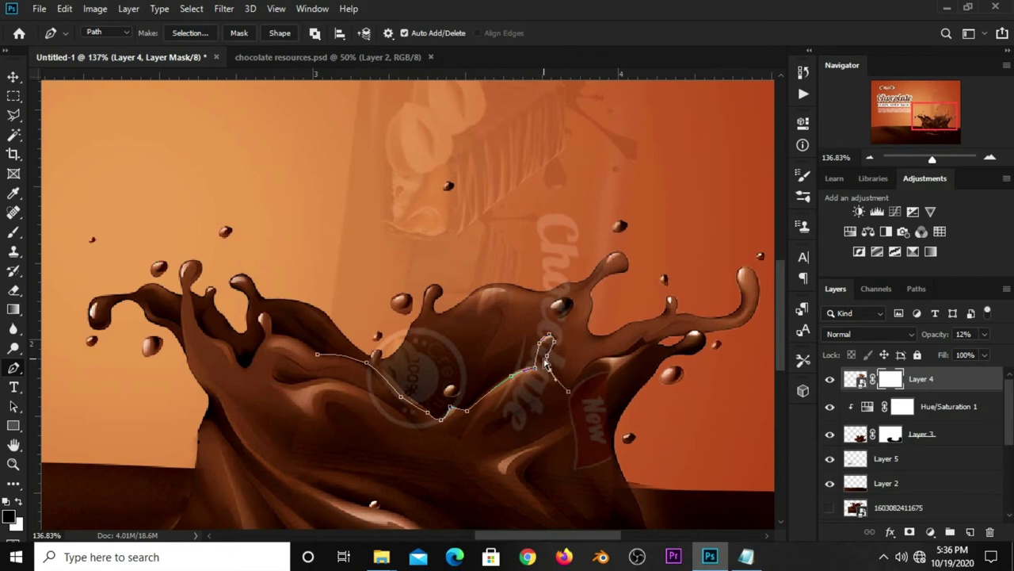
Extend the pen path down the splash's right side and around its base, closing it
click(594, 362)
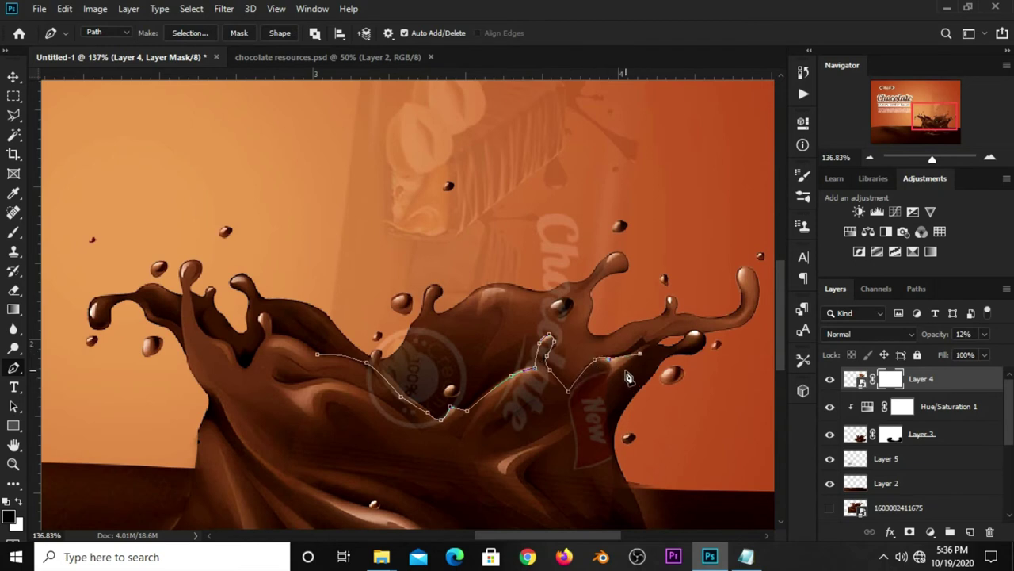
scroll(642, 340, down, 1)
click(657, 455)
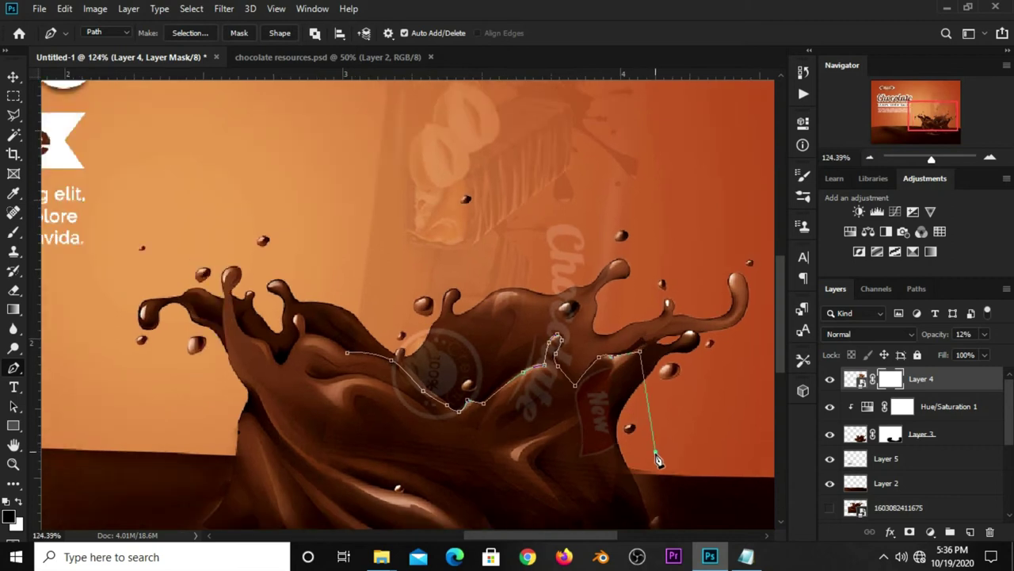
scroll(658, 456, down, 1)
scroll(660, 468, down, 1)
scroll(663, 484, down, 2)
click(662, 490)
click(588, 507)
click(398, 481)
click(389, 410)
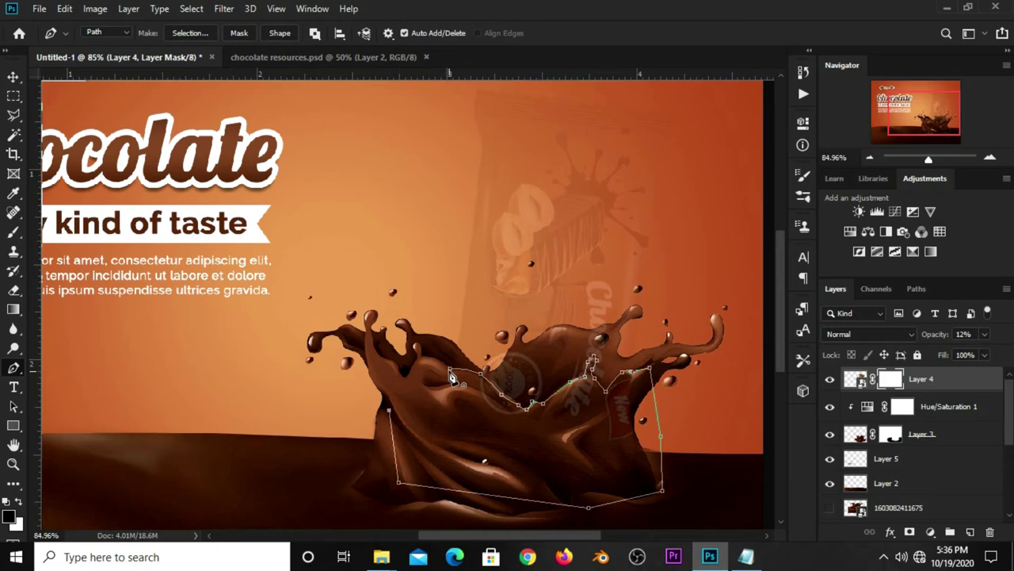
Convert the closed path into a selection with 0-pixel feather
right_click(453, 380)
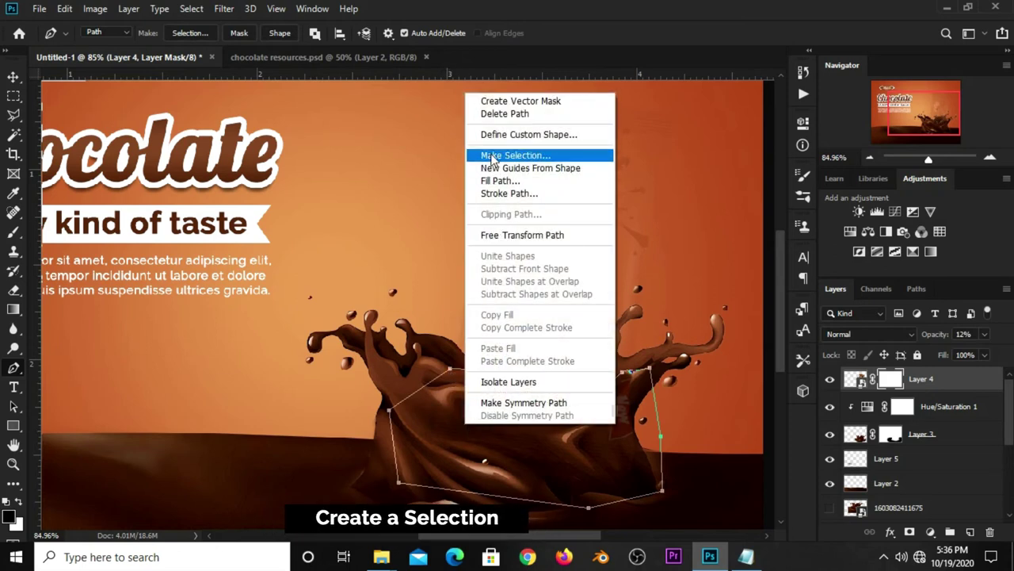
click(485, 154)
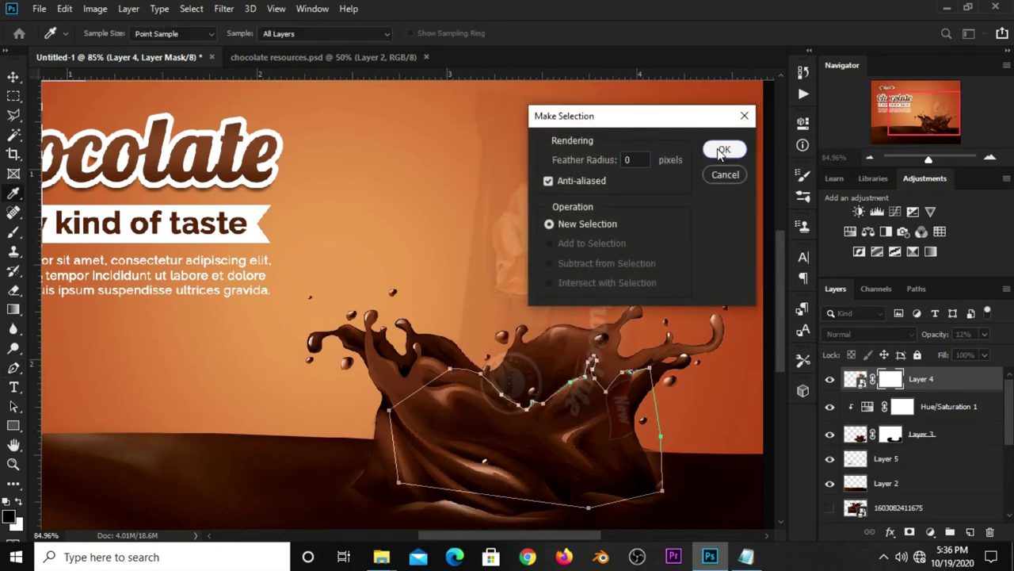
click(722, 150)
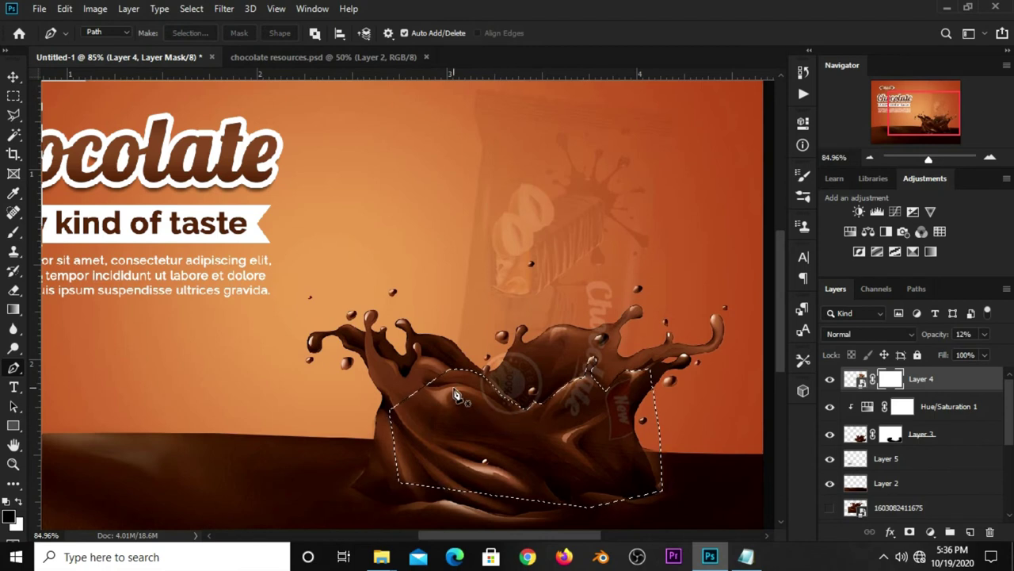
click(14, 95)
Fill the selection with black foreground colour on Layer 4's mask, then deselect
click(63, 98)
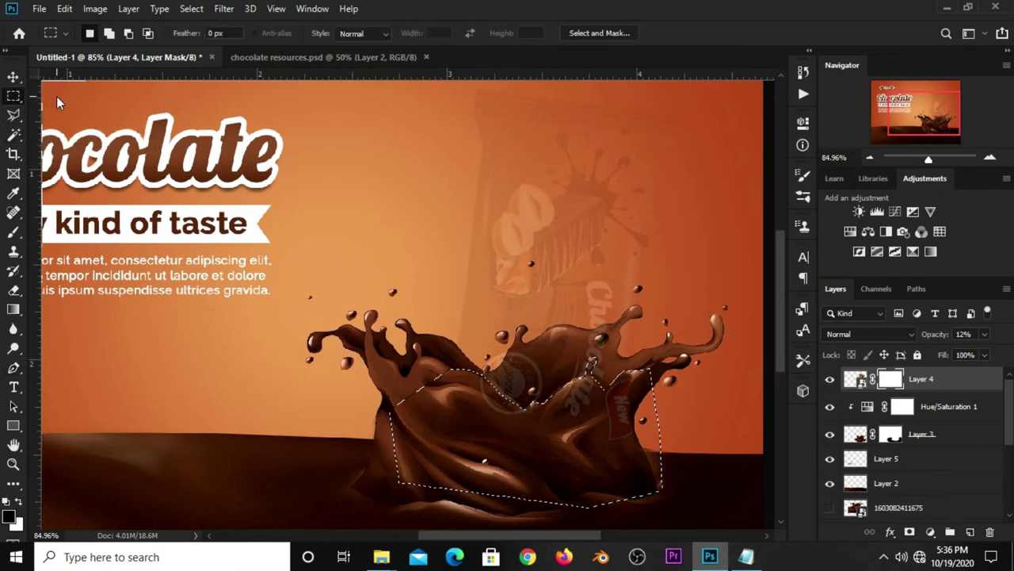
right_click(485, 419)
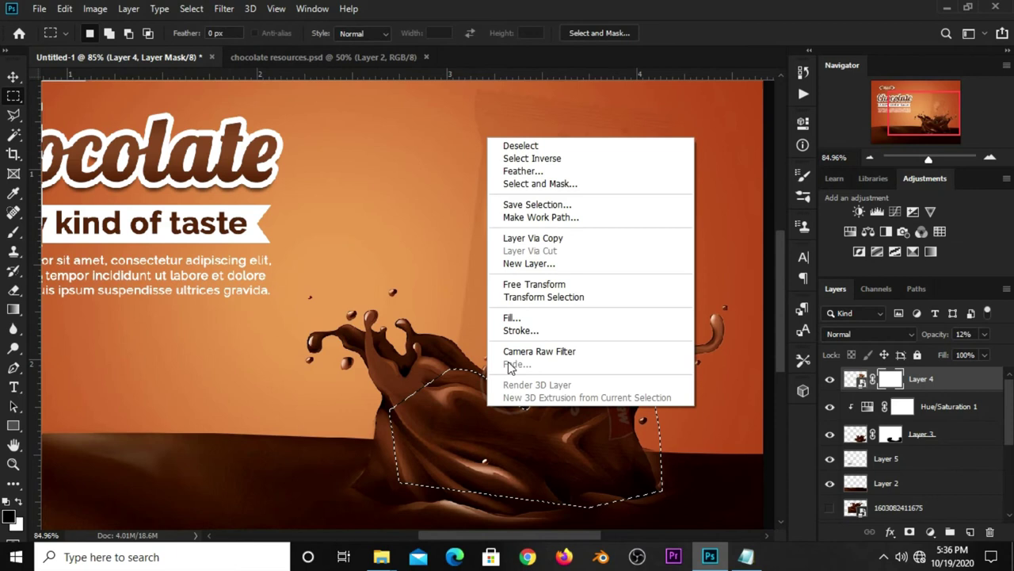
click(522, 316)
click(511, 130)
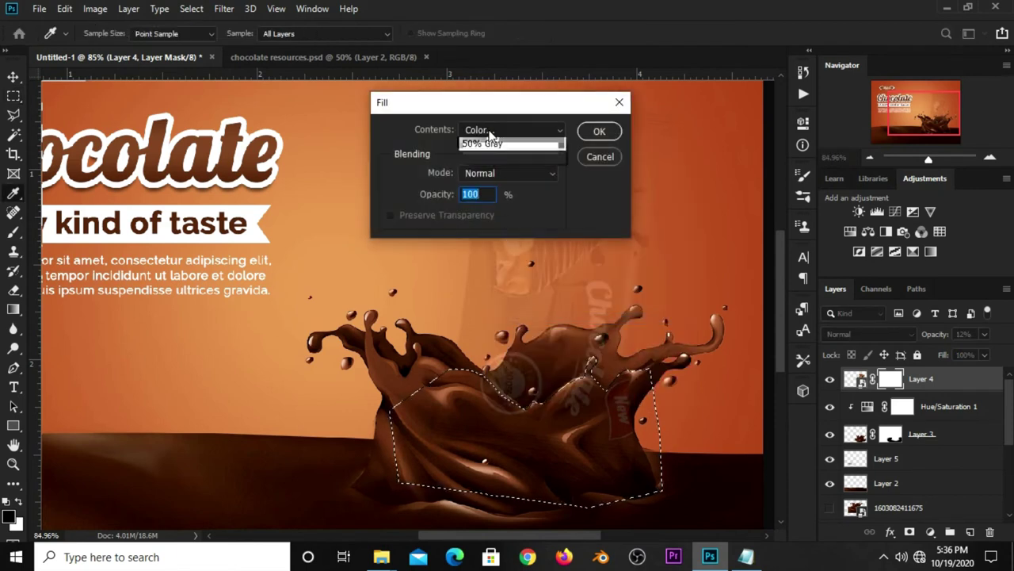
click(488, 143)
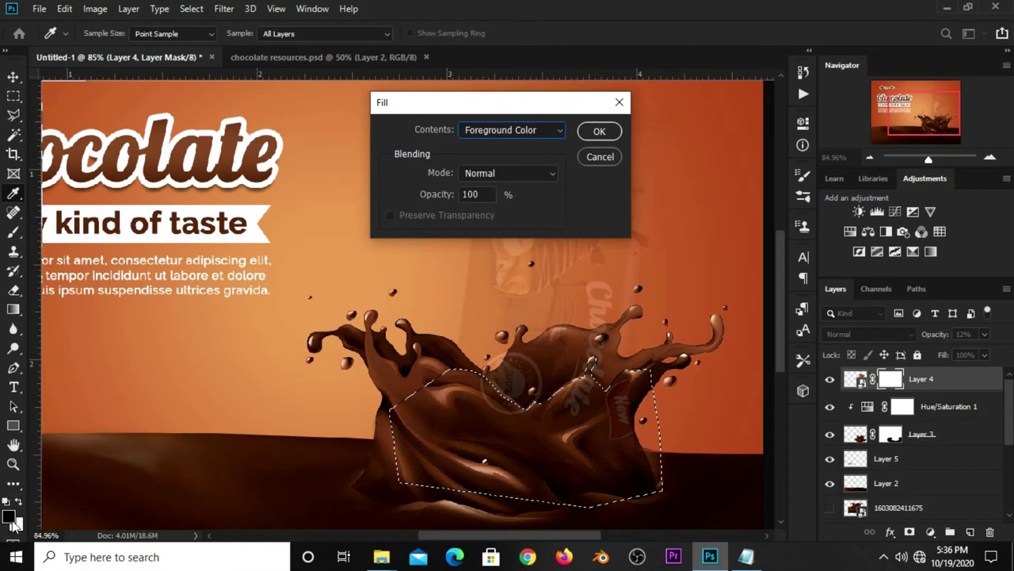
click(596, 135)
key(m)
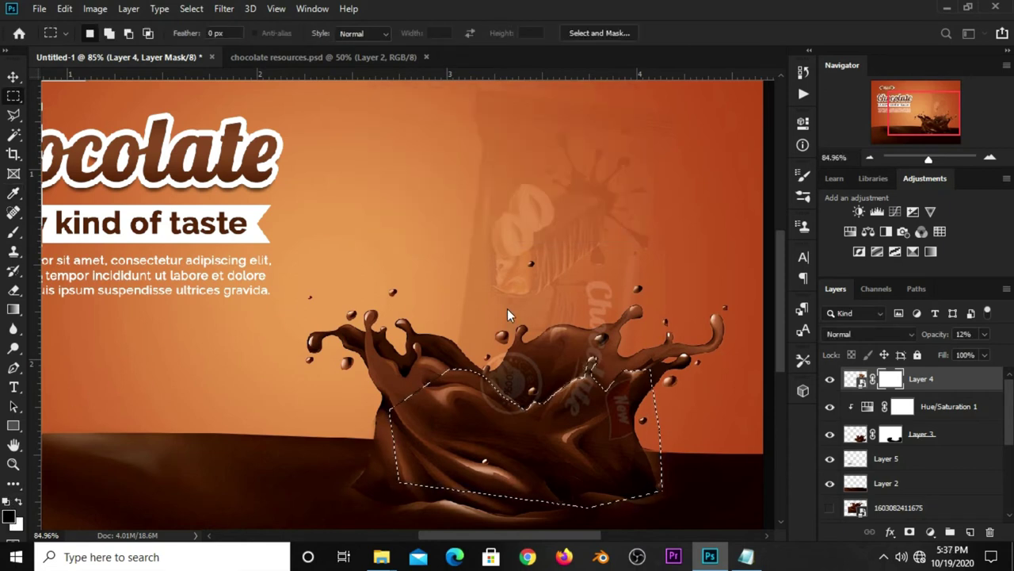
key(ctrl+d)
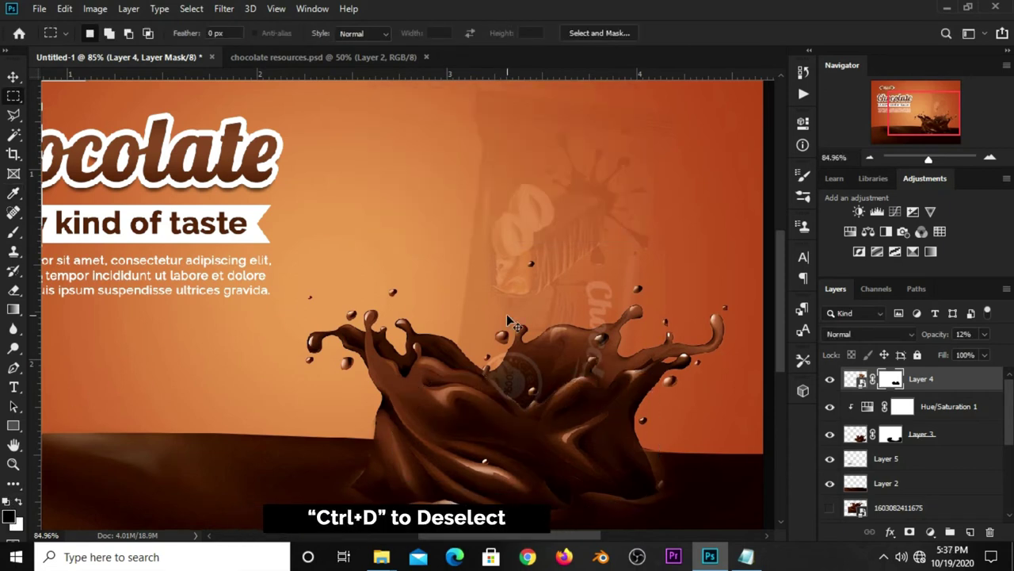
Set Layer 4's opacity to 100%
scroll(508, 317, down, 2)
key(v)
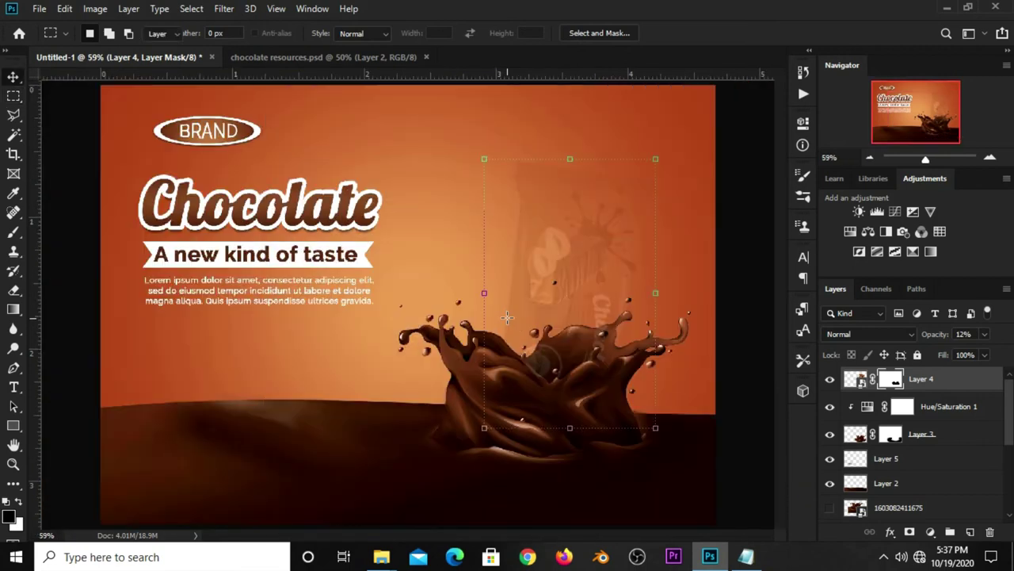
click(987, 335)
drag(941, 351, 1004, 351)
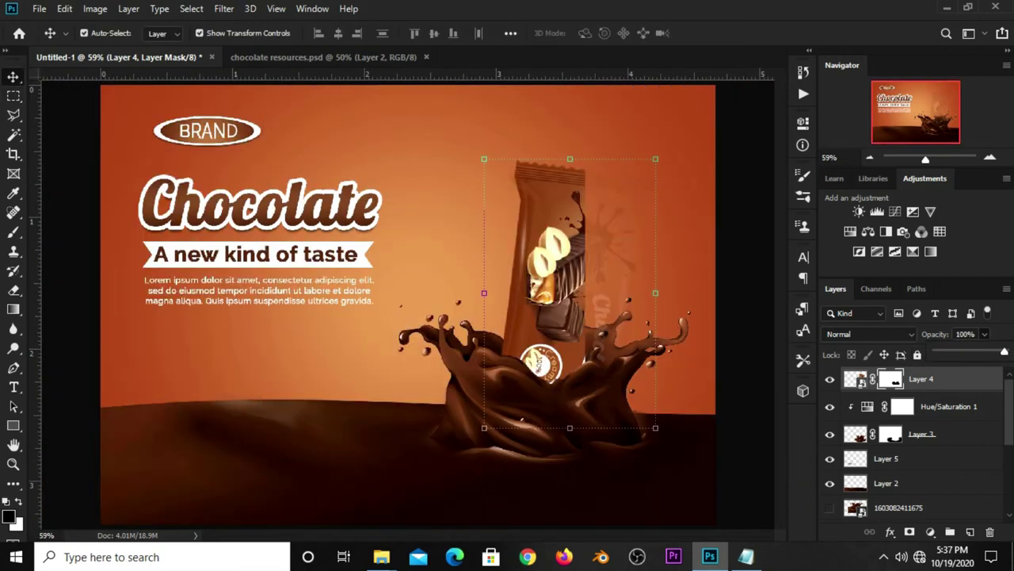
click(734, 369)
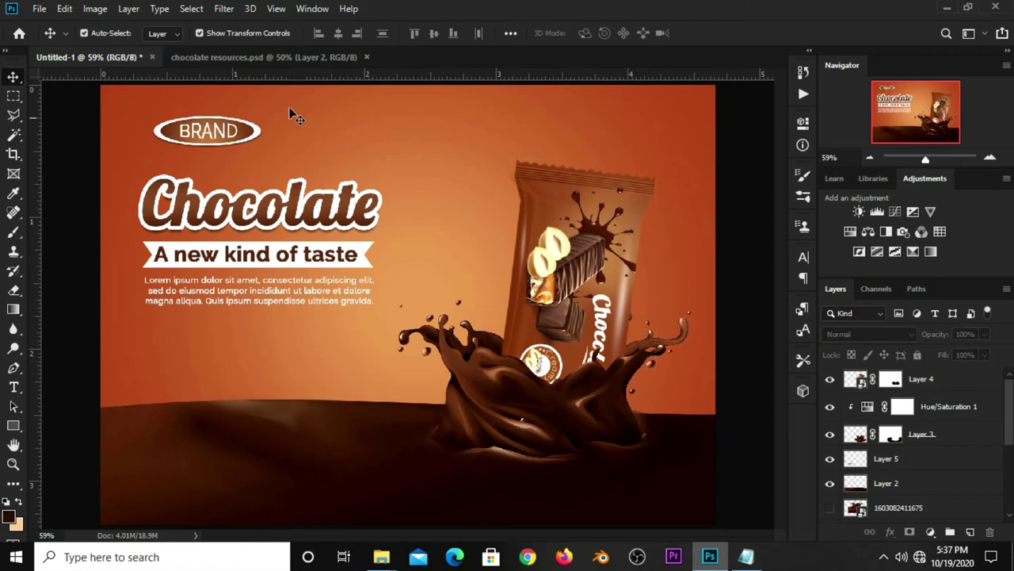
Bring the hazelnut from chocolate resources into the ad above the package, rotated and shrunk
click(297, 57)
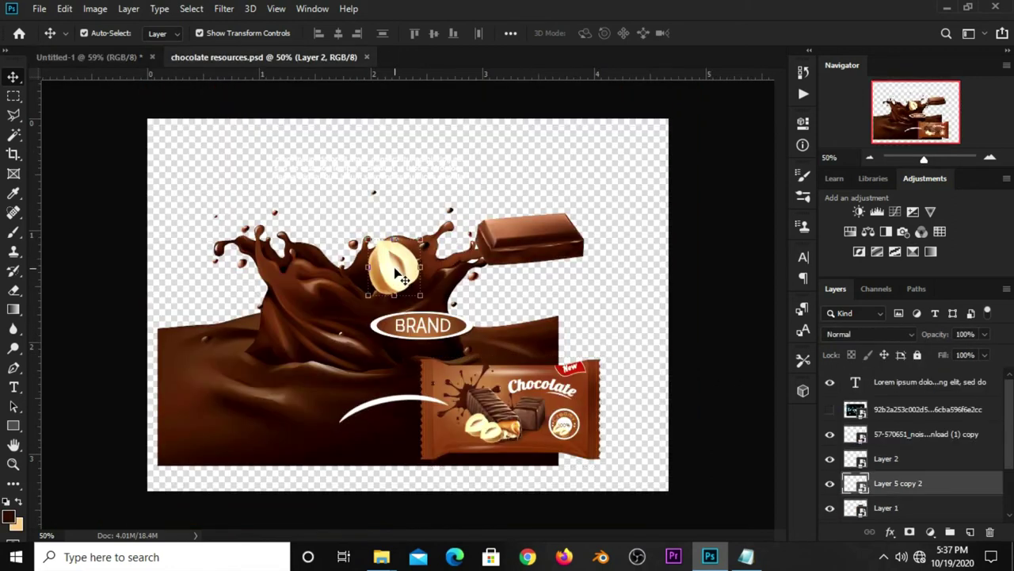
ctrl+click(400, 277)
drag(121, 92, 191, 150)
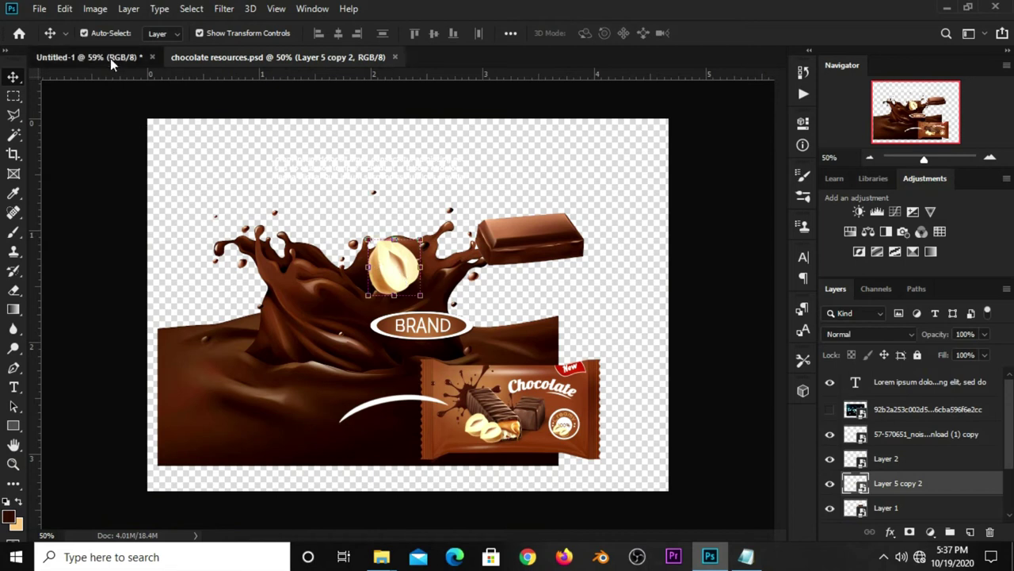
mouse_move(332, 228)
mouse_down()
mouse_move(440, 295)
mouse_move(424, 257)
mouse_move(411, 292)
mouse_move(507, 153)
mouse_up()
key(ctrl+t)
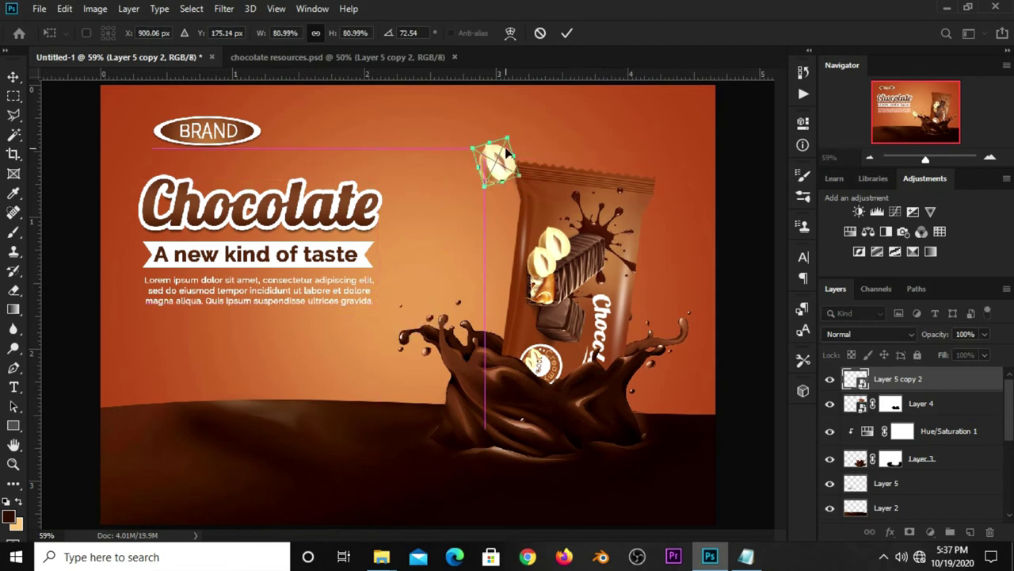
drag(510, 132, 504, 162)
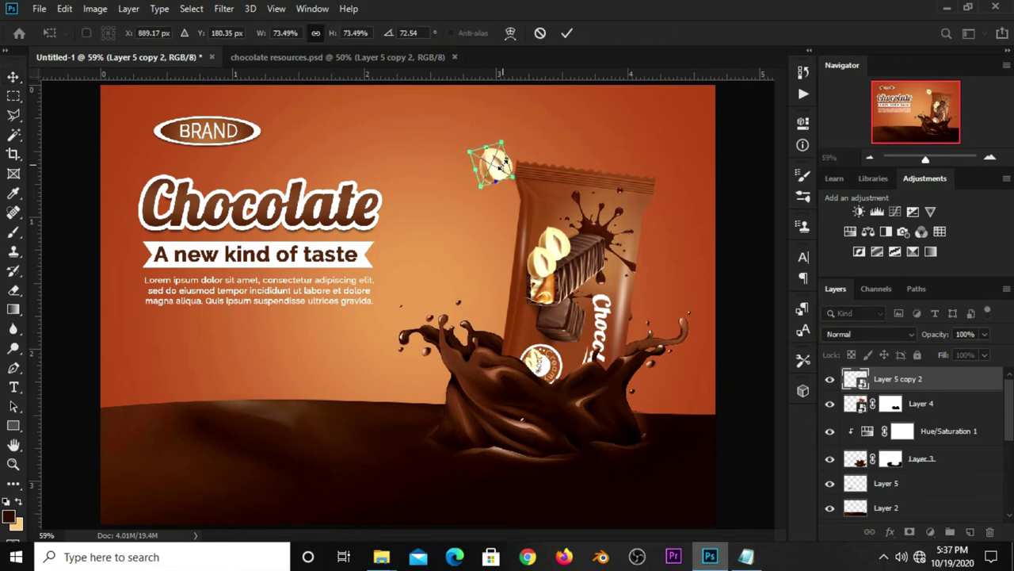
key(Return)
drag(508, 141, 503, 150)
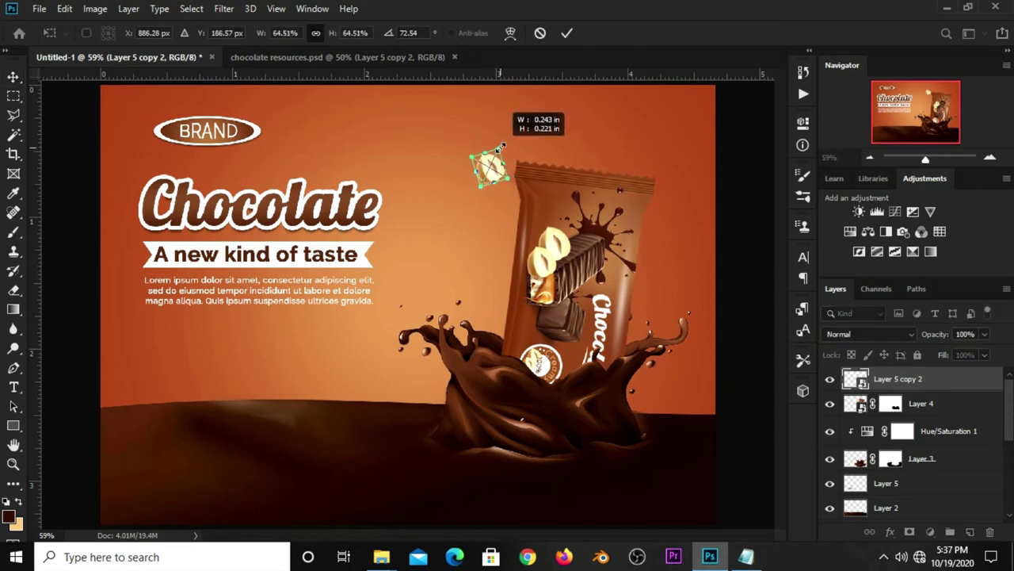
key(Return)
Duplicate the hazelnut, rotate the copy 90° and place it lower beside the package
key(ctrl+j)
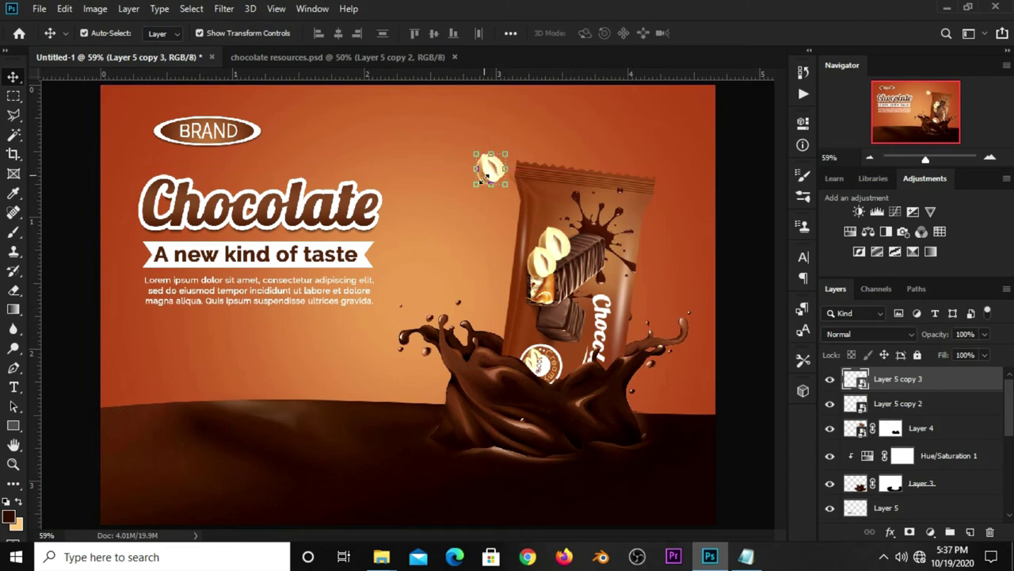
drag(490, 156, 490, 197)
key(ctrl+t)
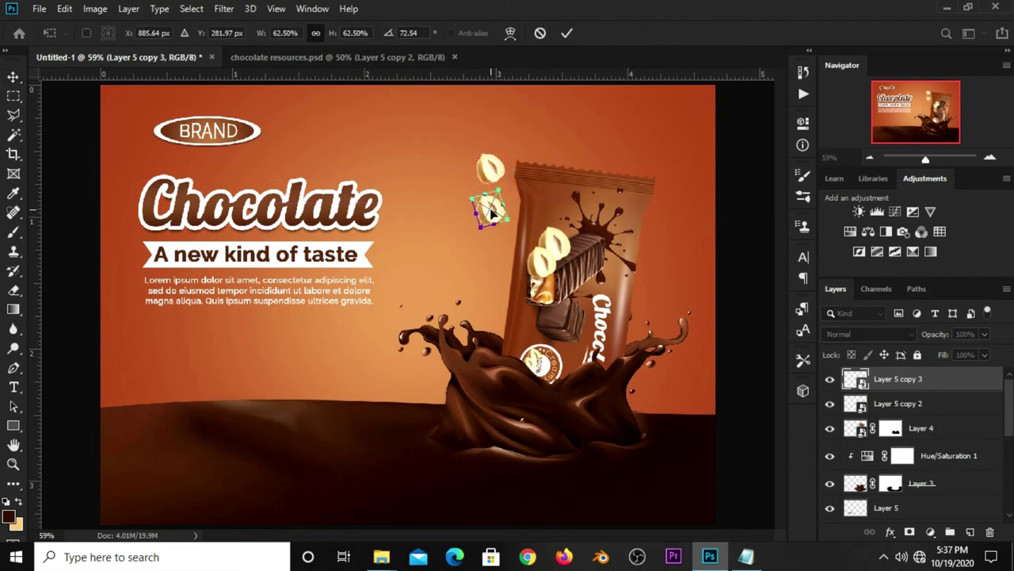
right_click(490, 209)
click(535, 353)
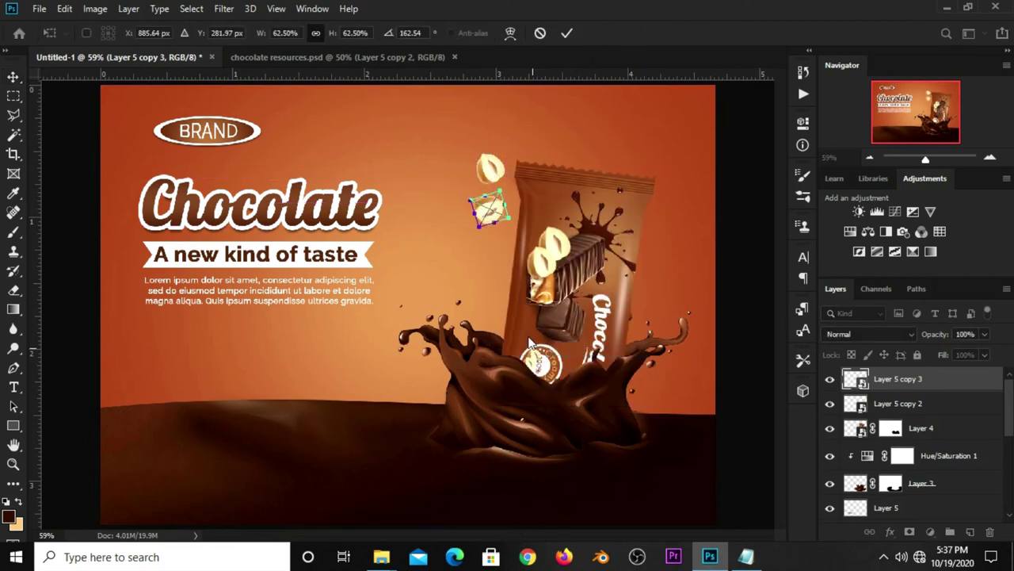
click(563, 36)
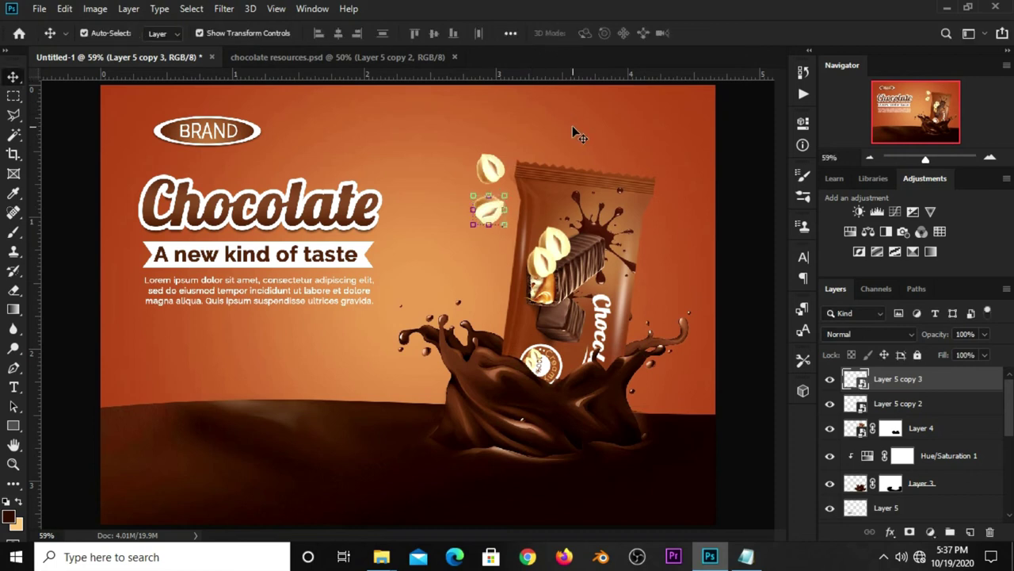
key(ctrl+t)
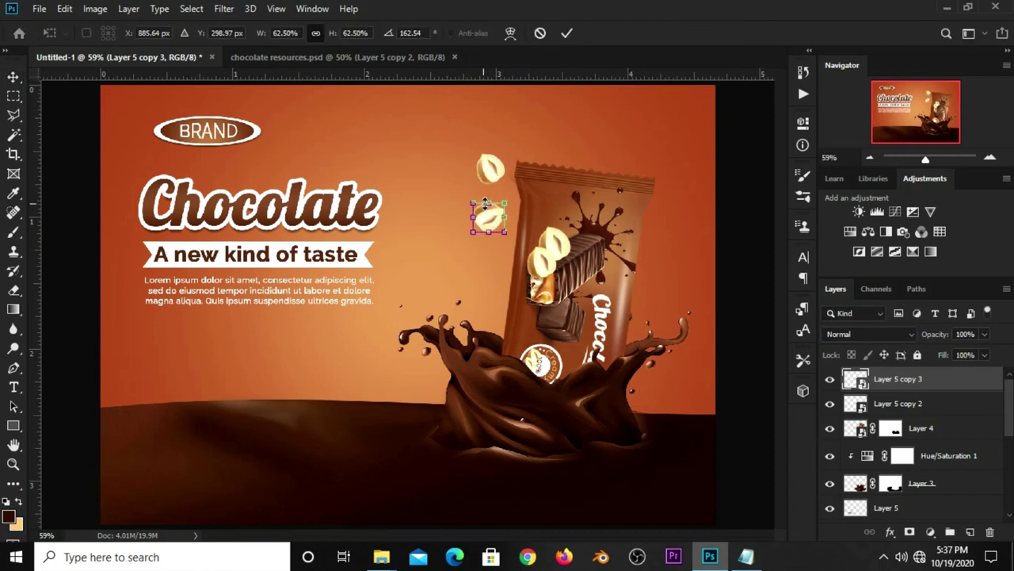
drag(494, 220, 496, 260)
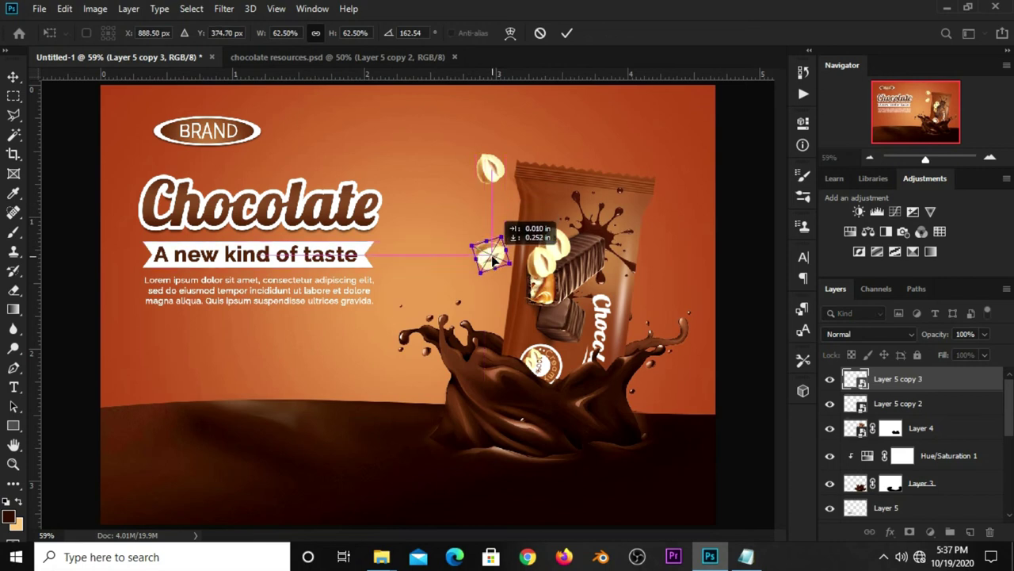
key(Return)
click(692, 289)
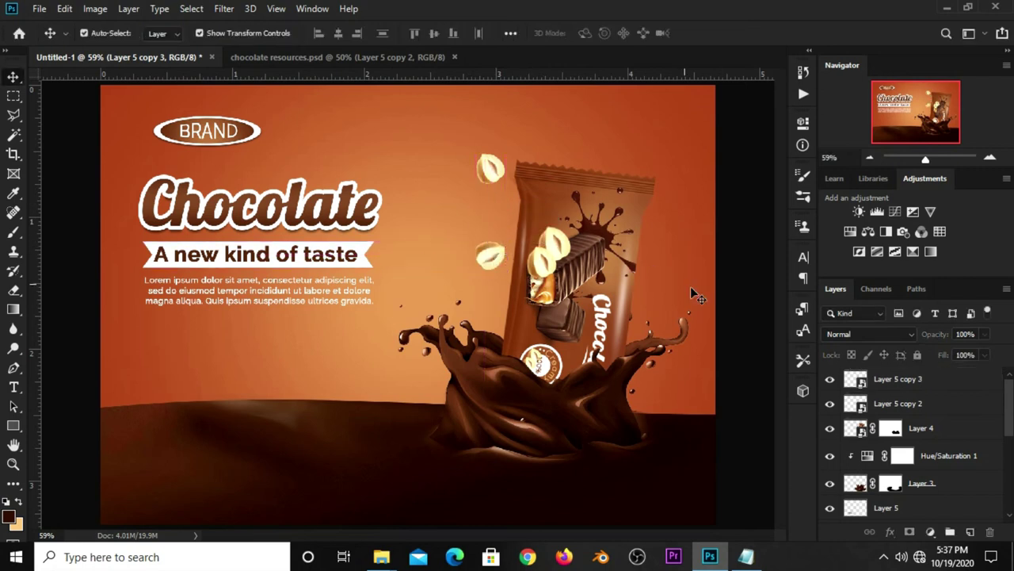
click(496, 169)
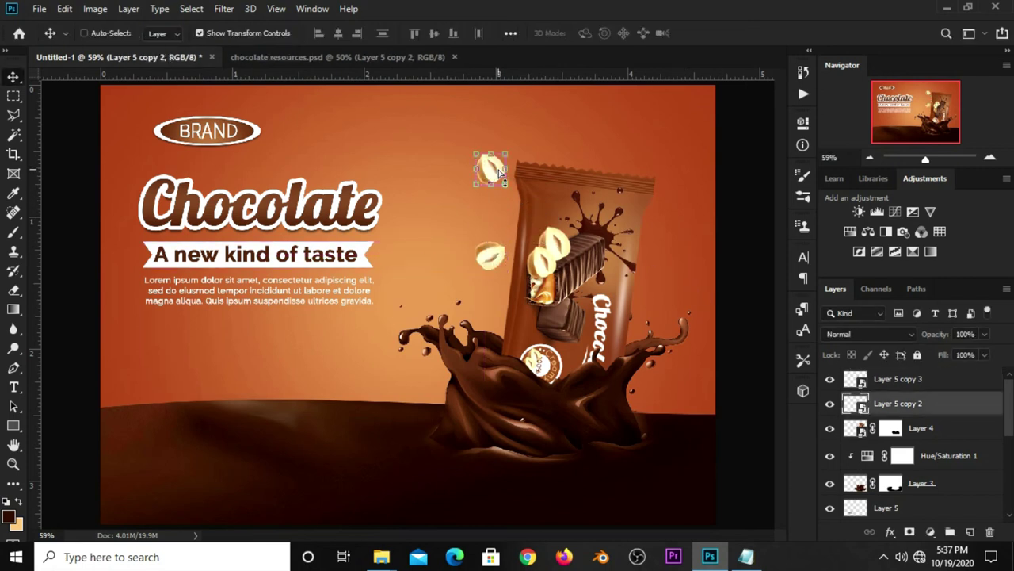
alt+click(498, 169)
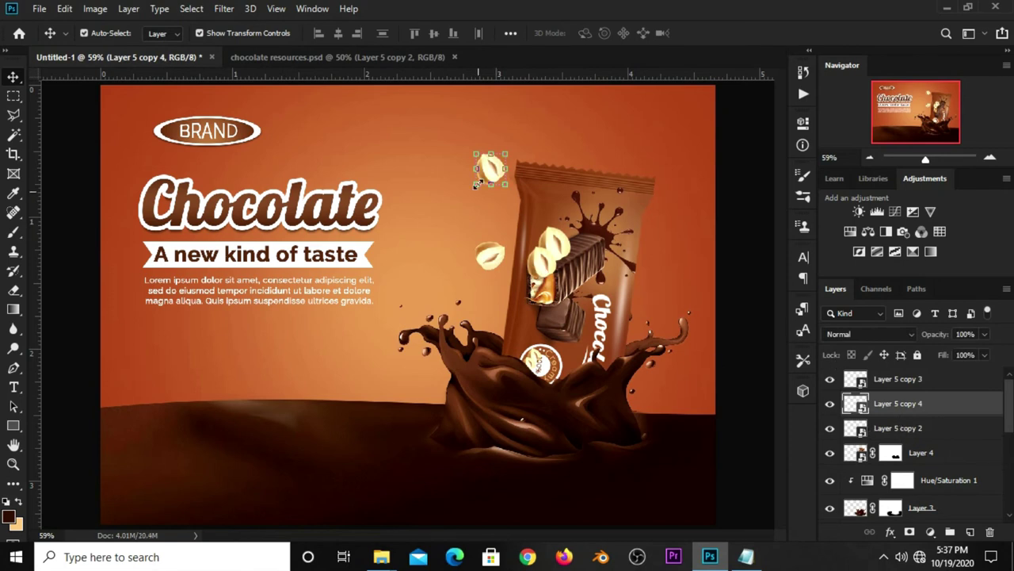
drag(491, 172, 497, 354)
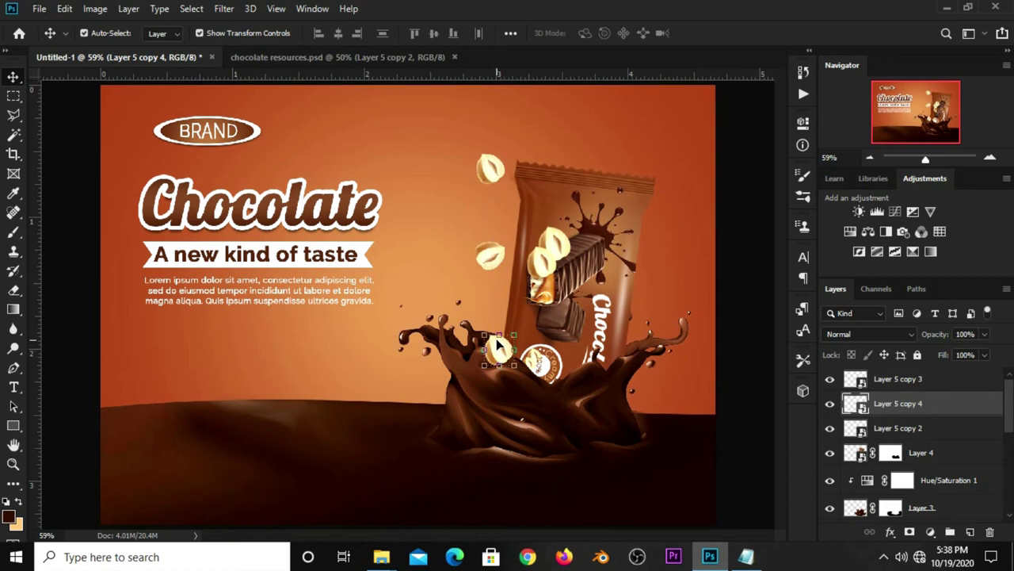
click(514, 361)
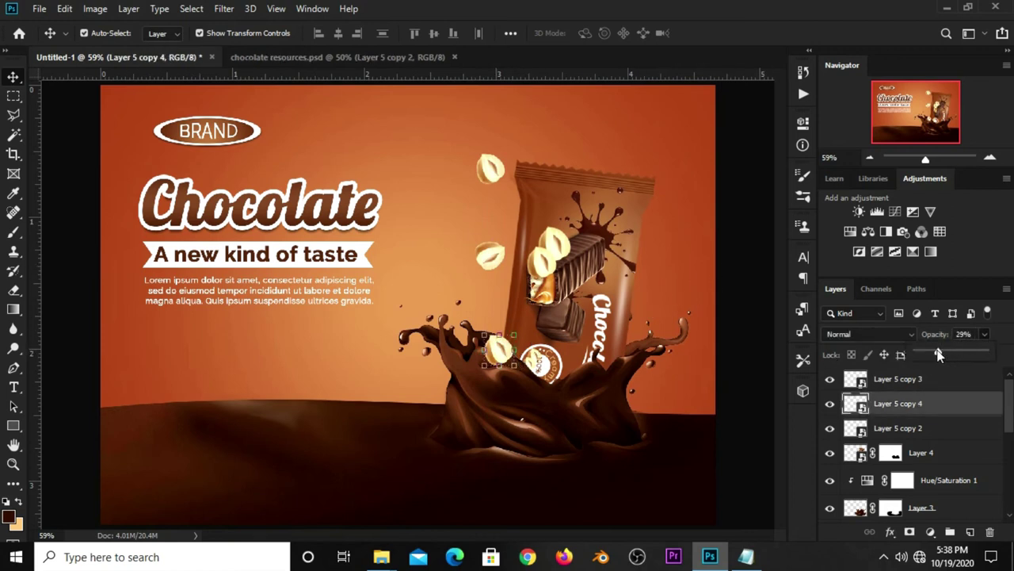
drag(938, 354, 932, 354)
scroll(519, 358, up, 1)
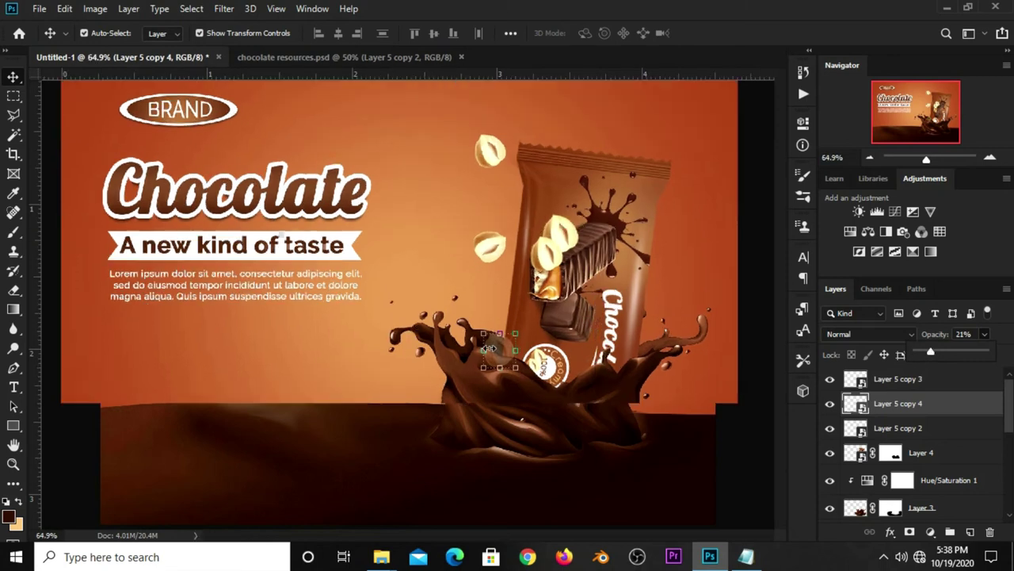
scroll(519, 358, up, 2)
scroll(519, 358, up, 2)
scroll(521, 359, up, 2)
scroll(521, 358, up, 1)
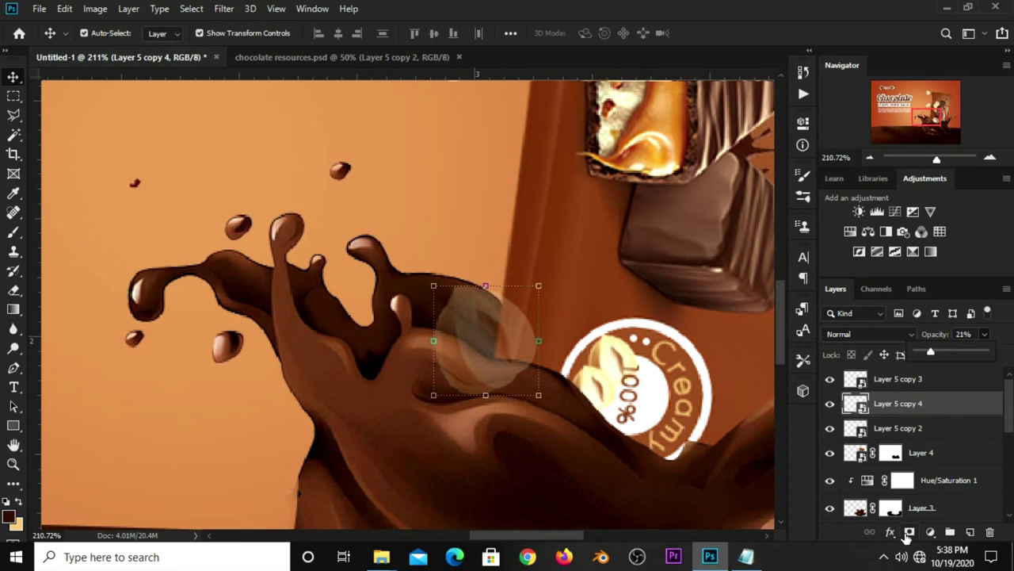
Add a layer mask to the faded nut and trace a closed path along the splash edge
click(909, 532)
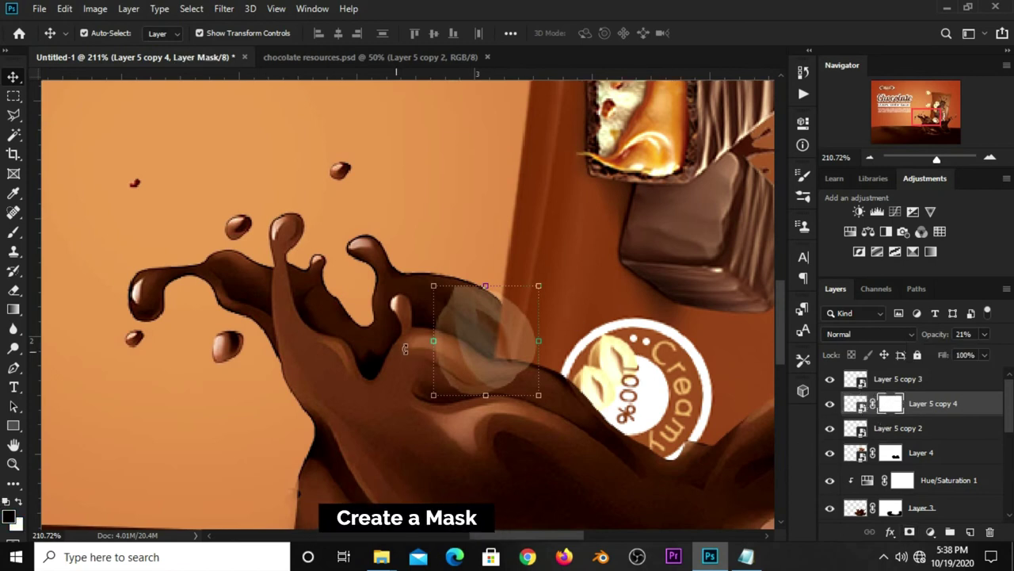
right_click(23, 370)
click(55, 371)
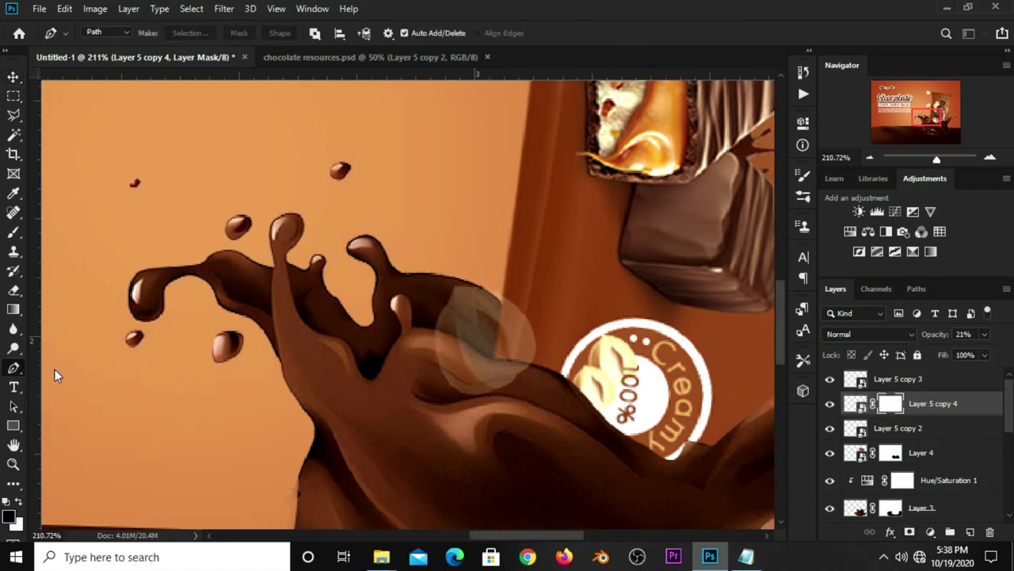
click(428, 327)
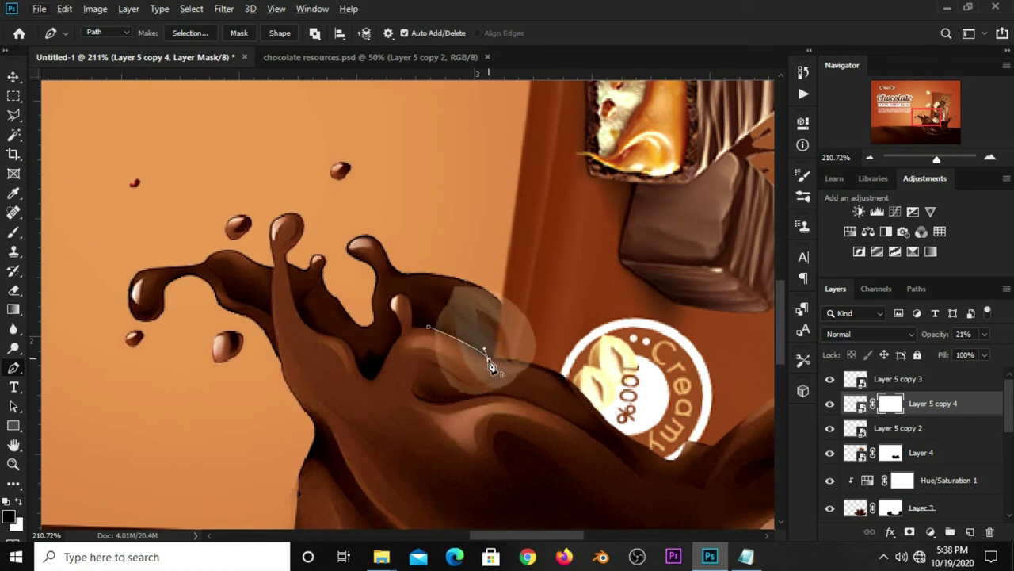
mouse_move(491, 373)
mouse_down()
mouse_move(500, 370)
mouse_move(488, 368)
mouse_up()
click(492, 361)
click(548, 370)
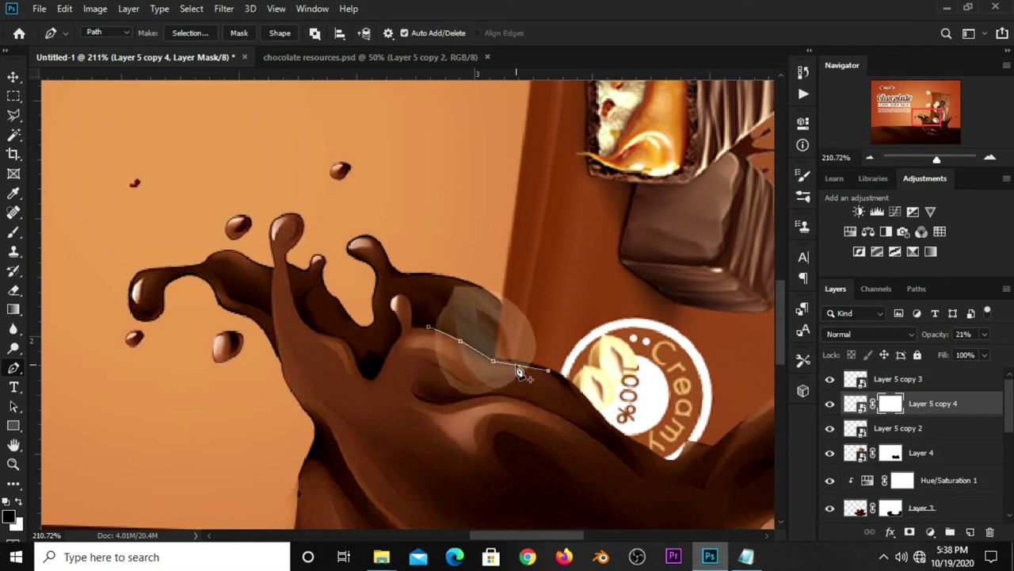
click(523, 443)
click(428, 327)
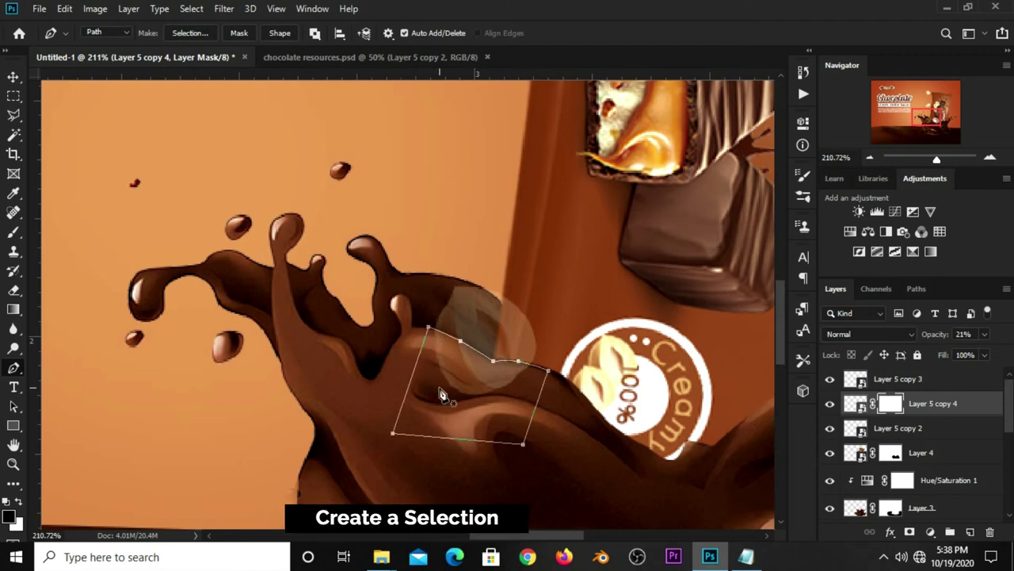
Convert the traced path into a selection
right_click(440, 385)
click(479, 118)
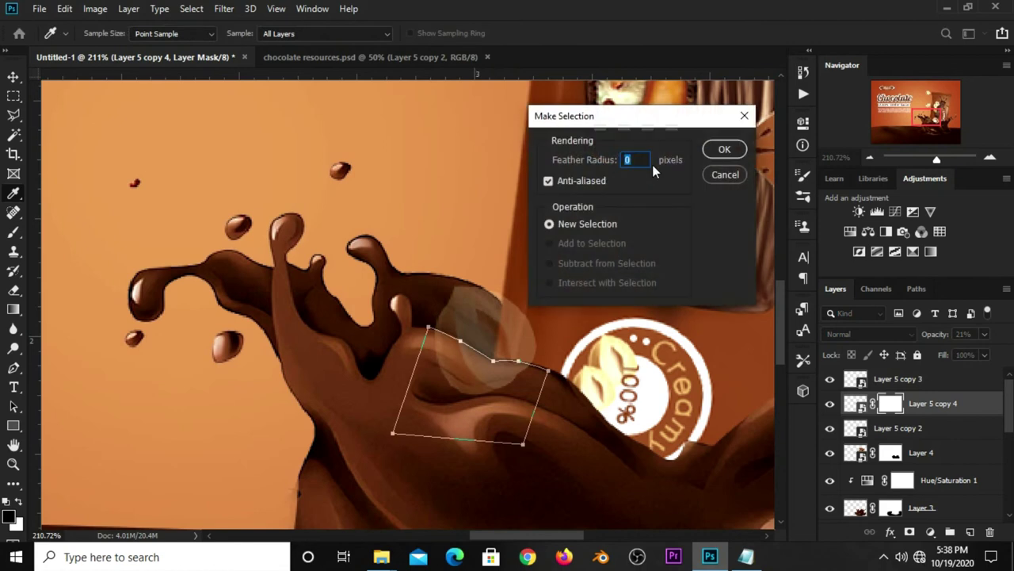
click(724, 149)
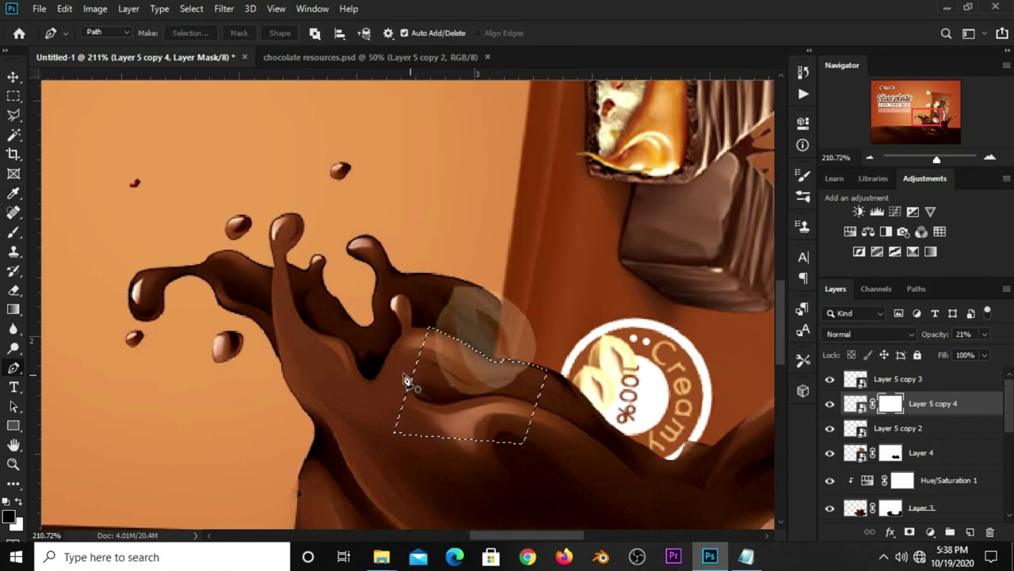
click(14, 96)
click(69, 95)
Fill the mask selection with black, deselect, and restore the nut layer to 100% opacity
right_click(442, 372)
click(472, 279)
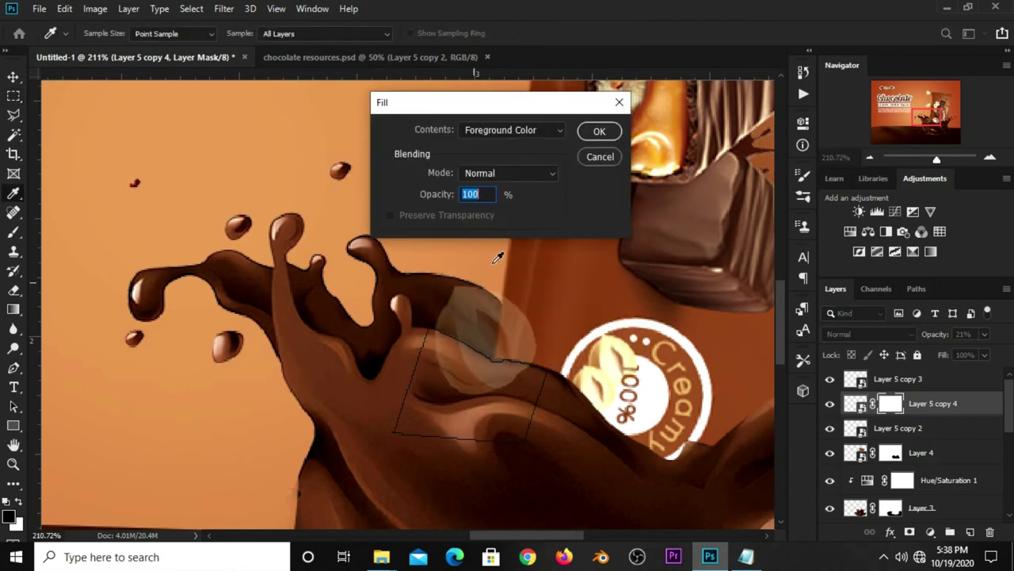
click(539, 131)
click(503, 143)
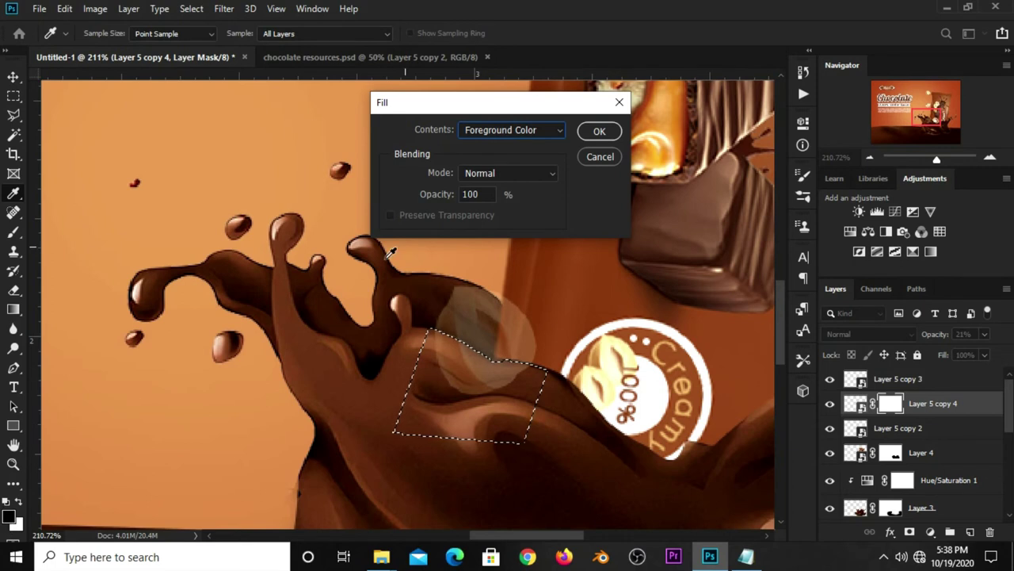
click(592, 133)
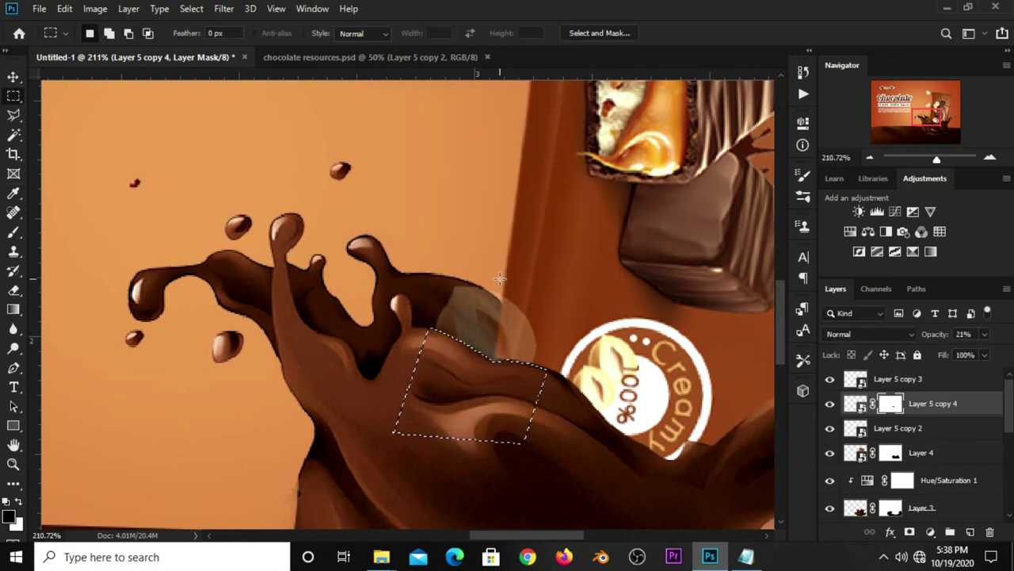
key(ctrl+0)
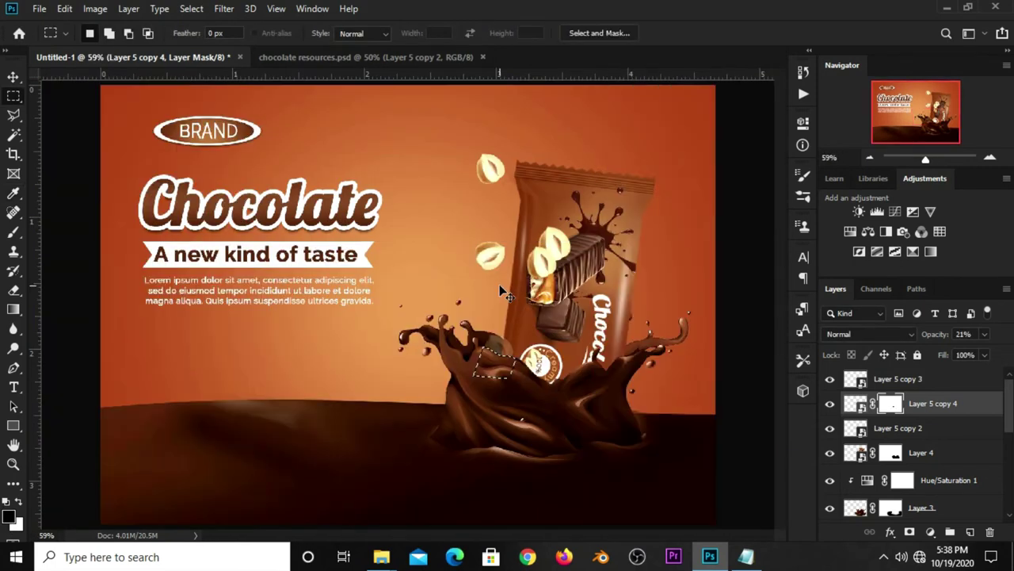
key(ctrl+d)
key(v)
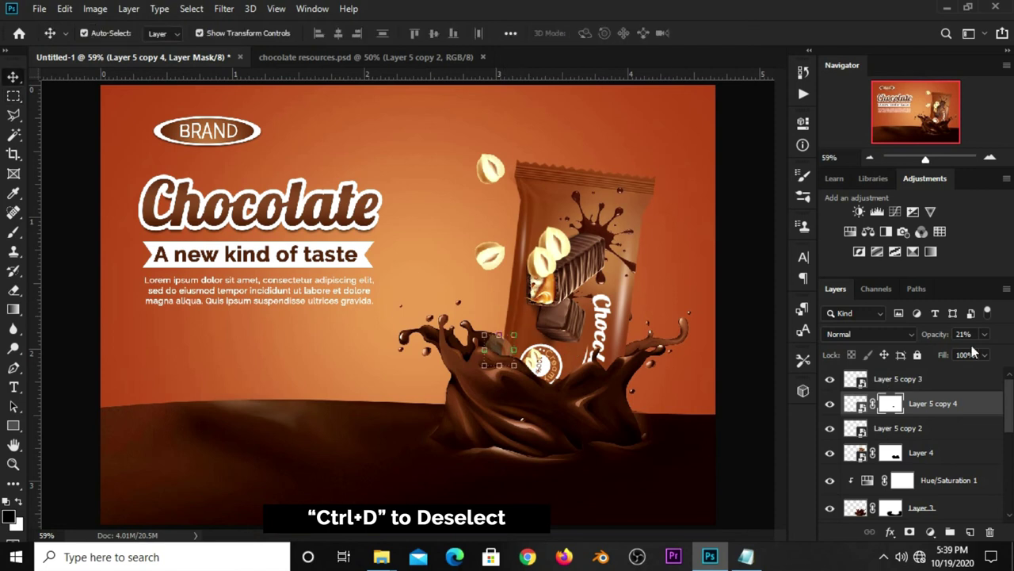
click(971, 354)
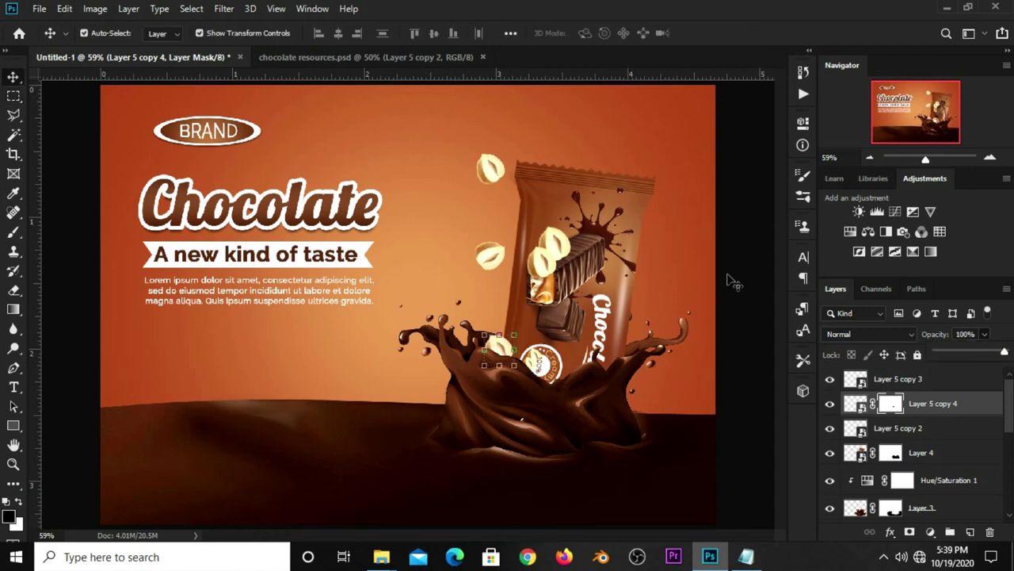
Copy Layer 1's chocolate piece into the ad, scaled to 31.71% and tilted at top right
click(305, 57)
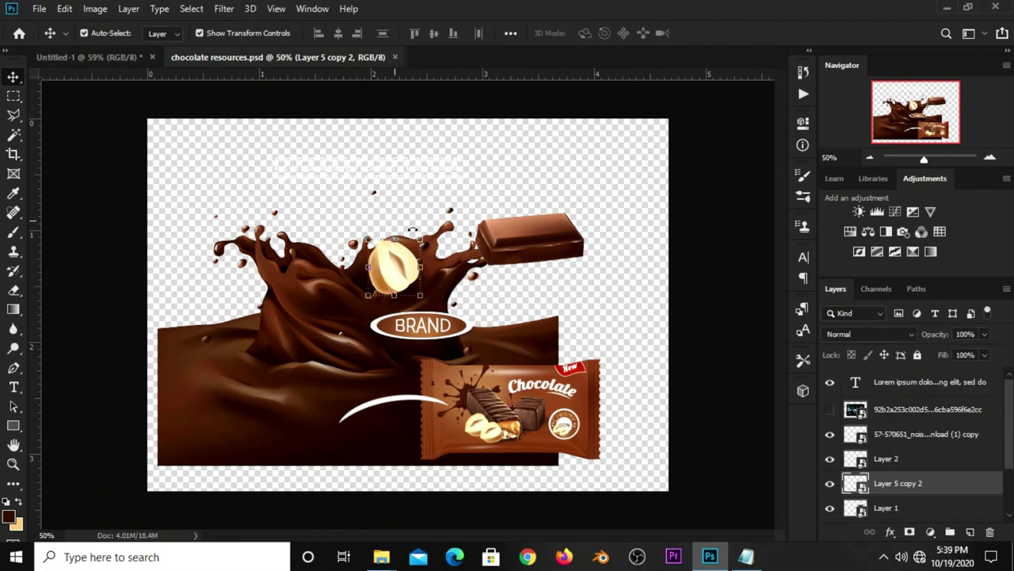
click(541, 263)
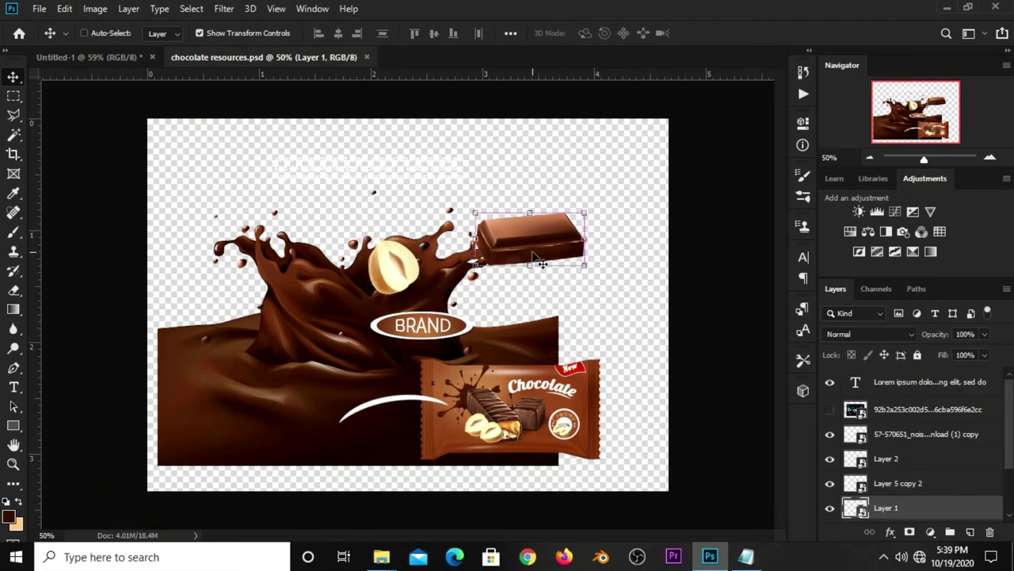
mouse_move(246, 142)
mouse_down()
mouse_move(472, 264)
mouse_move(407, 305)
mouse_move(428, 325)
mouse_move(666, 170)
mouse_move(646, 256)
mouse_up()
key(ctrl+t)
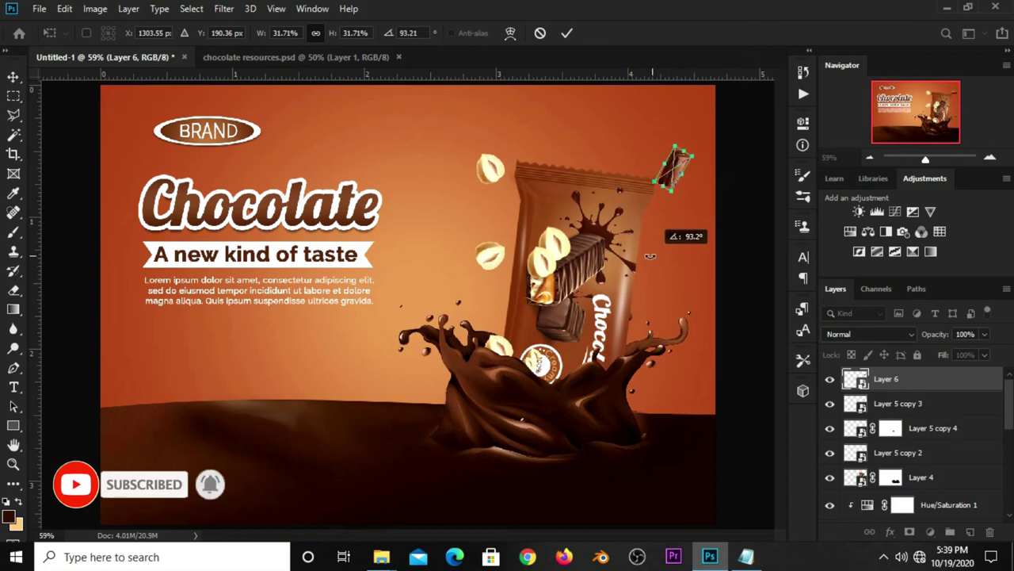
key(Return)
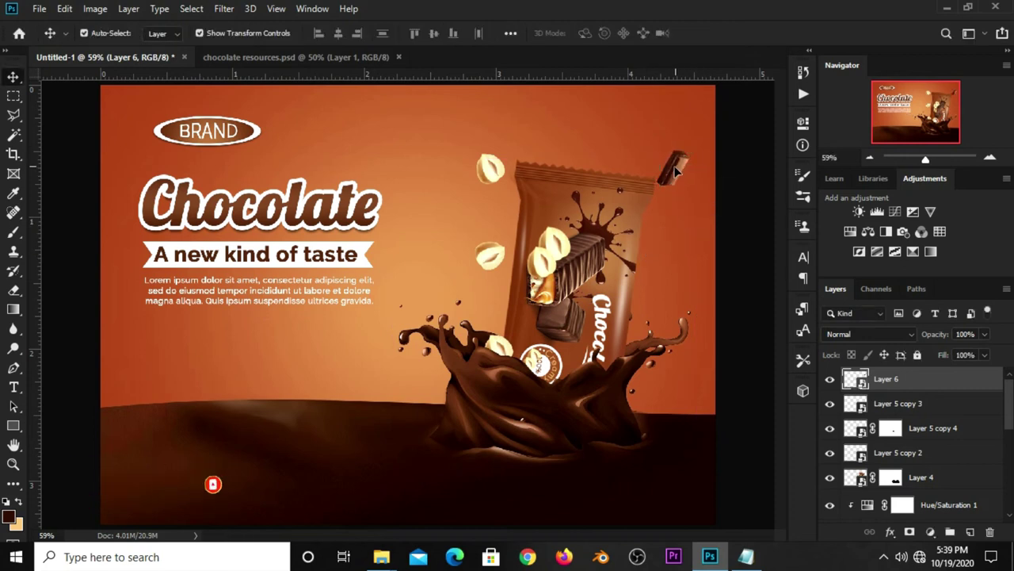
drag(674, 168, 676, 185)
Duplicate the chocolate piece, move it down, and rotate it 90° clockwise plus slightly more
key(ctrl+j)
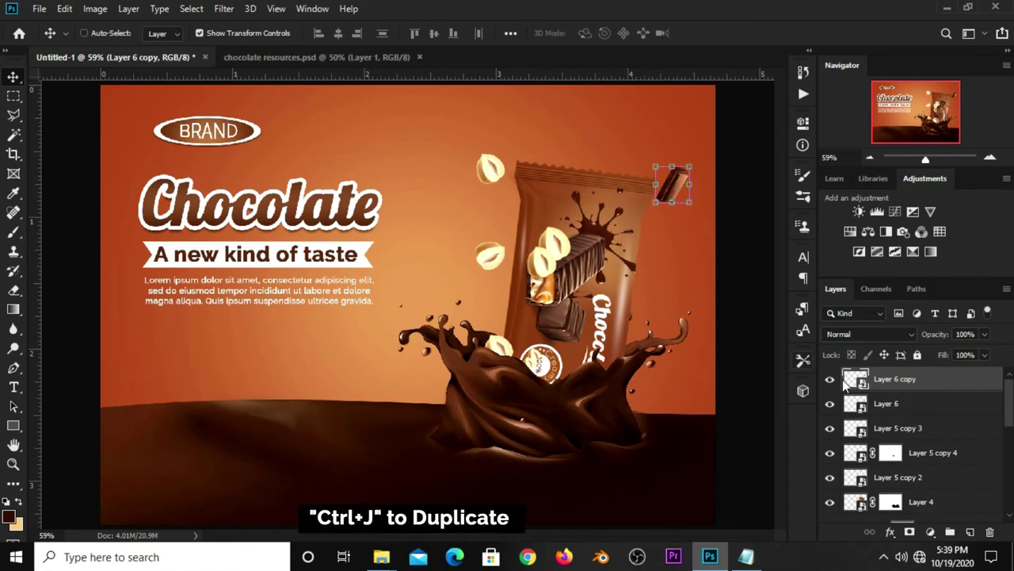
drag(673, 187, 676, 236)
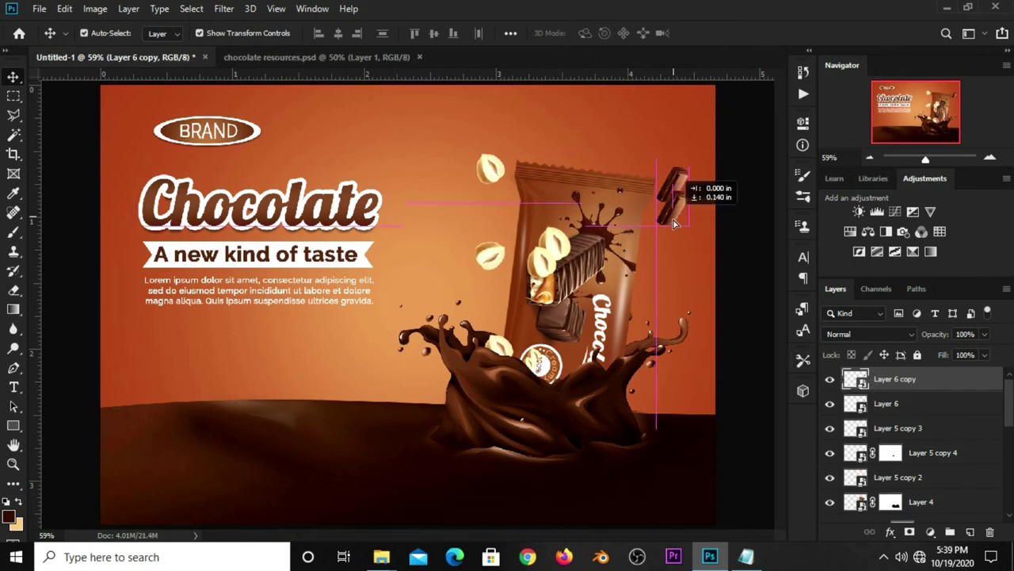
key(ctrl+t)
right_click(678, 238)
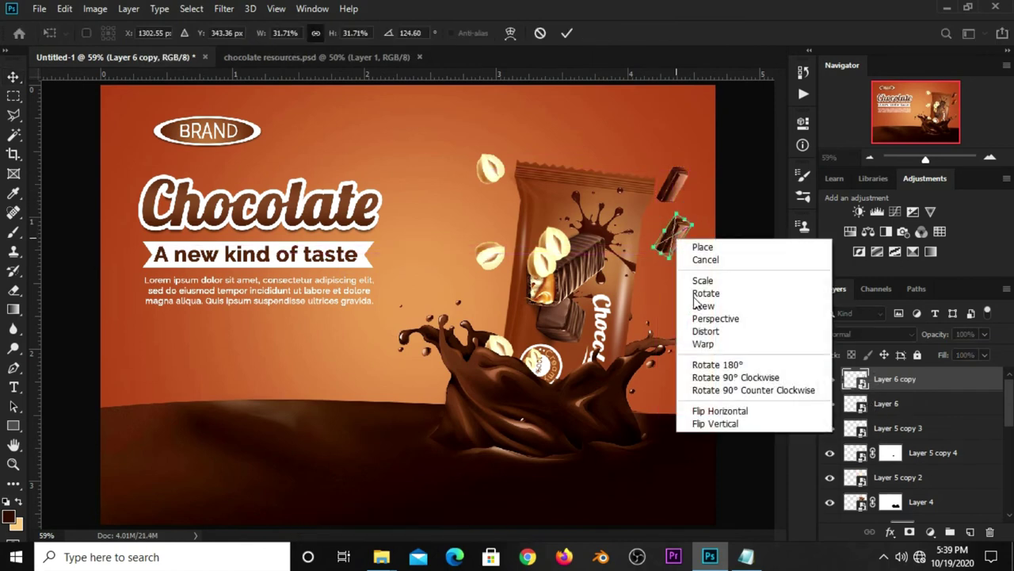
click(709, 376)
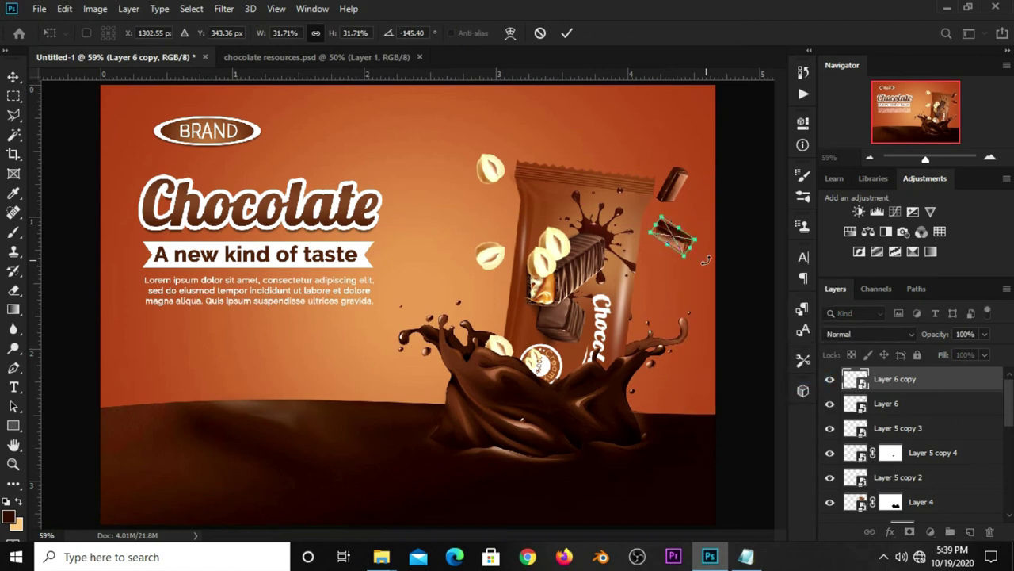
drag(703, 228, 665, 247)
key(Return)
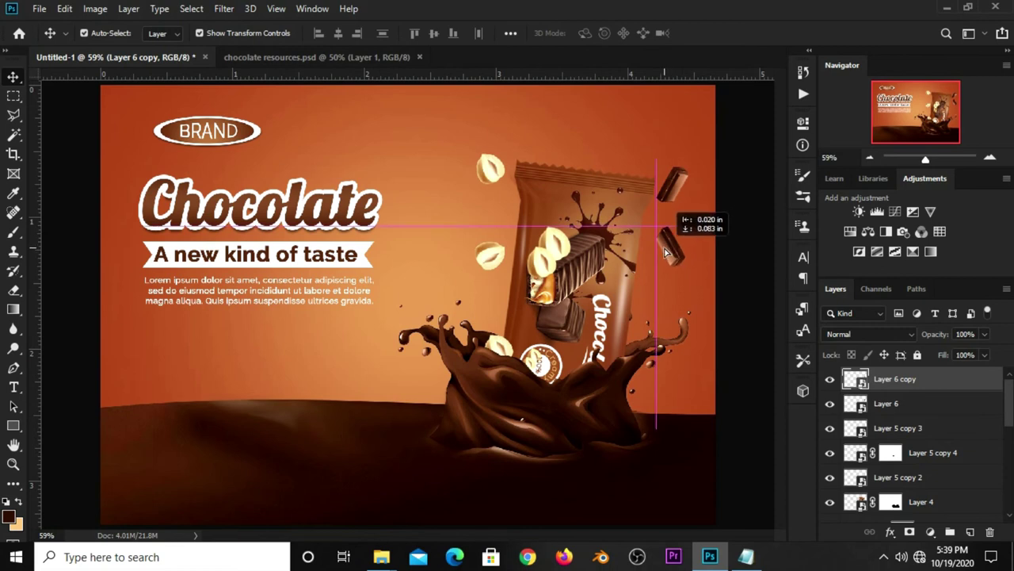
Add a third, nearly horizontal piece near the splash and reposition the upper two pieces
key(ctrl+j)
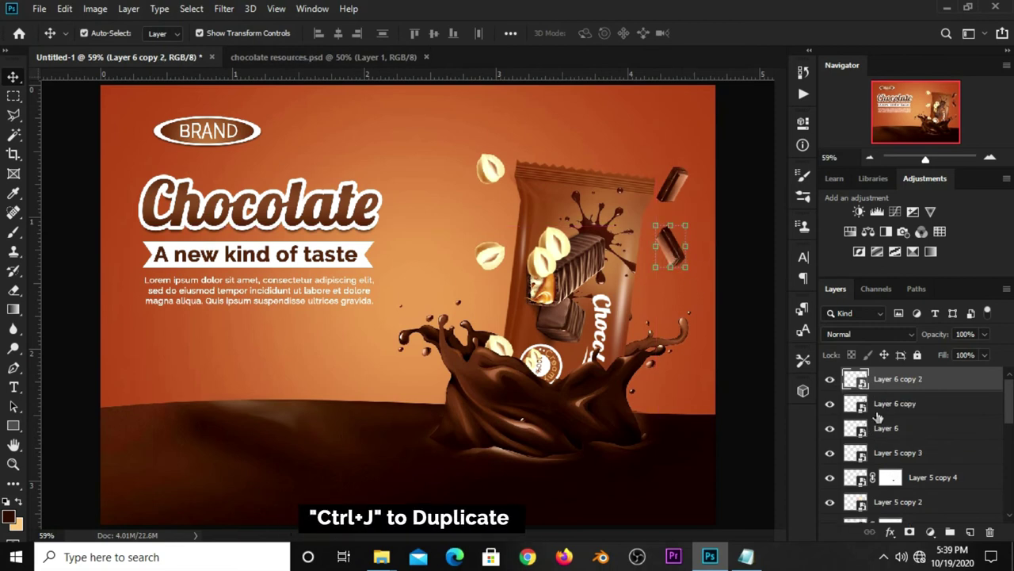
drag(669, 246, 654, 296)
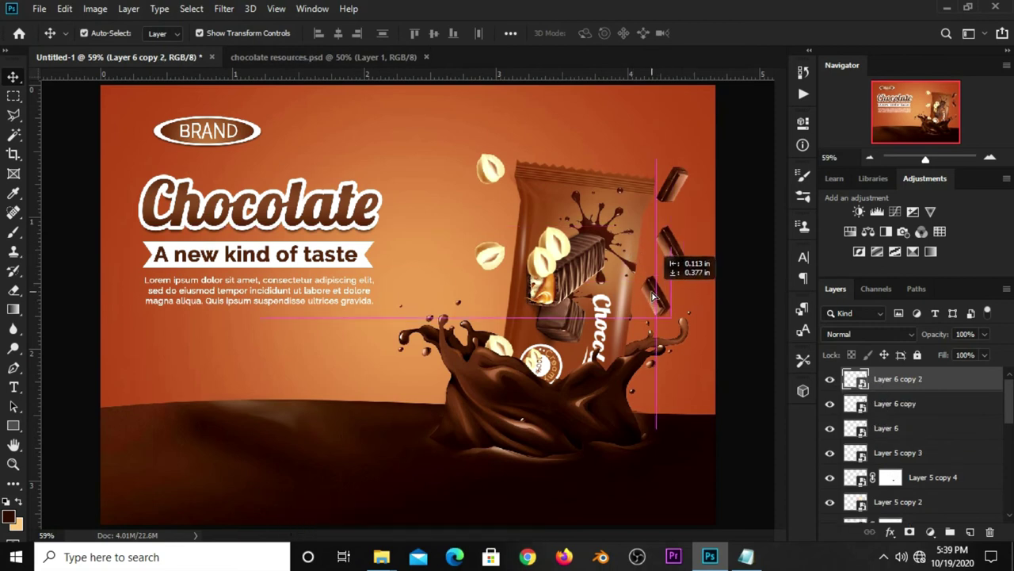
key(ctrl+t)
mouse_move(679, 264)
mouse_down()
mouse_move(678, 319)
mouse_move(655, 316)
mouse_up()
key(Return)
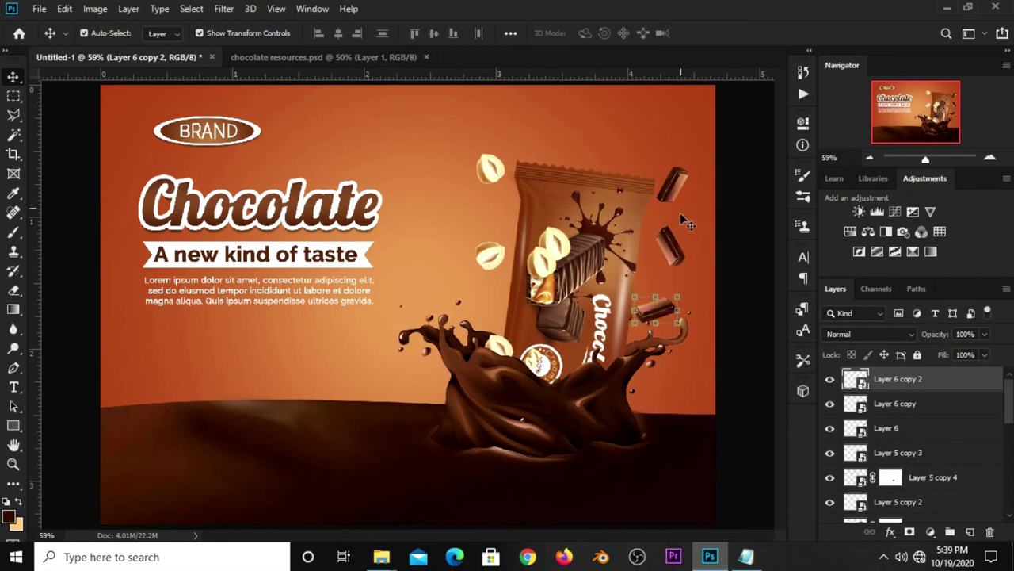
drag(672, 228, 671, 194)
drag(671, 255, 676, 241)
key(Return)
Shrink the top chocolate piece to about 25% and the lower piece slightly
click(666, 150)
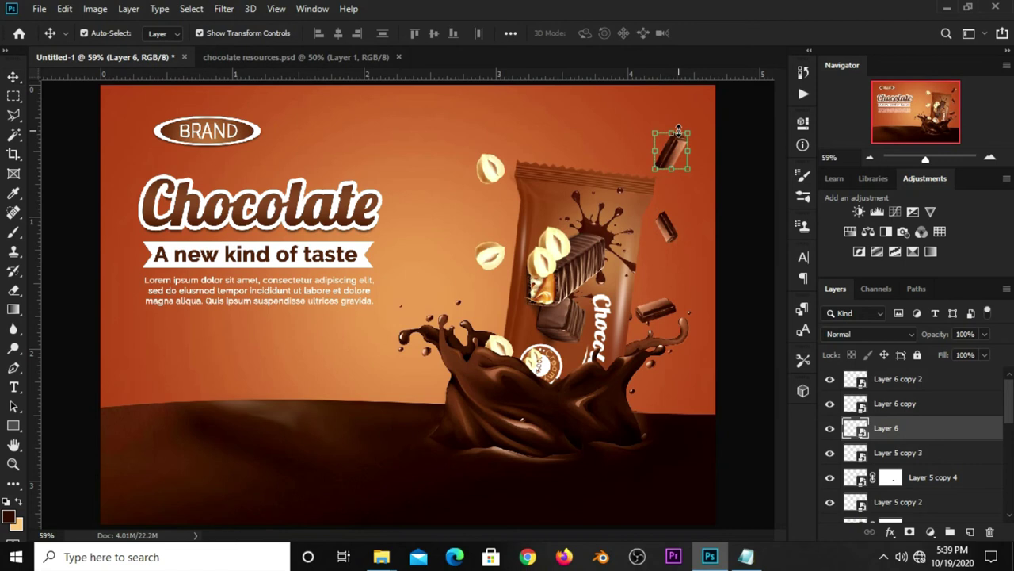
key(ctrl+t)
drag(686, 133, 684, 136)
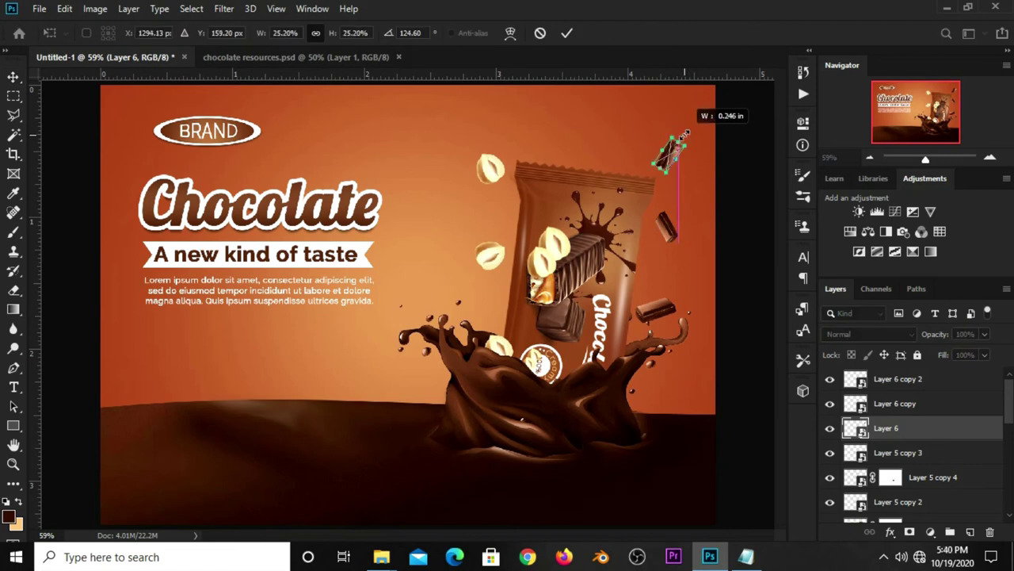
key(Return)
click(662, 318)
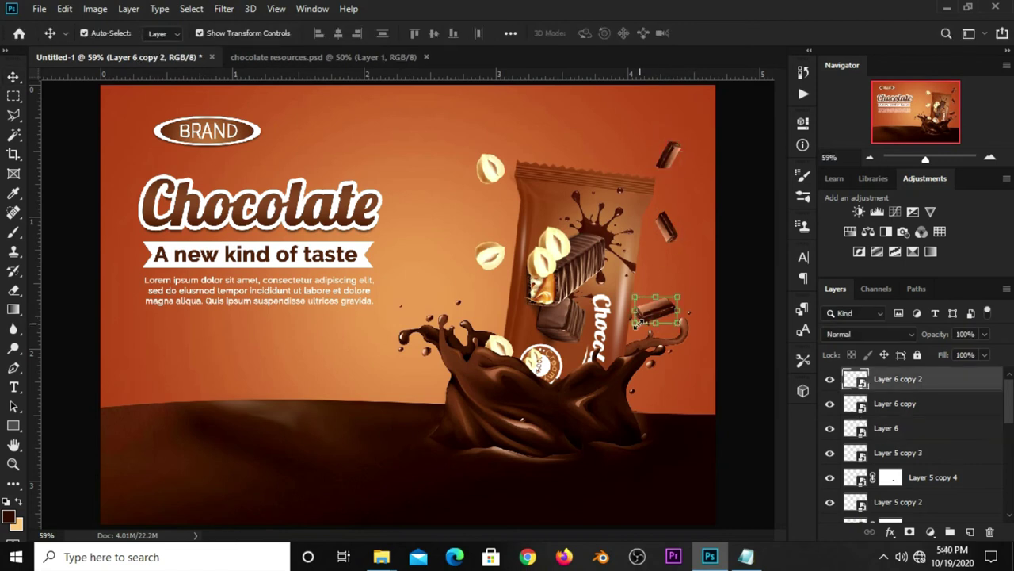
drag(635, 324, 641, 319)
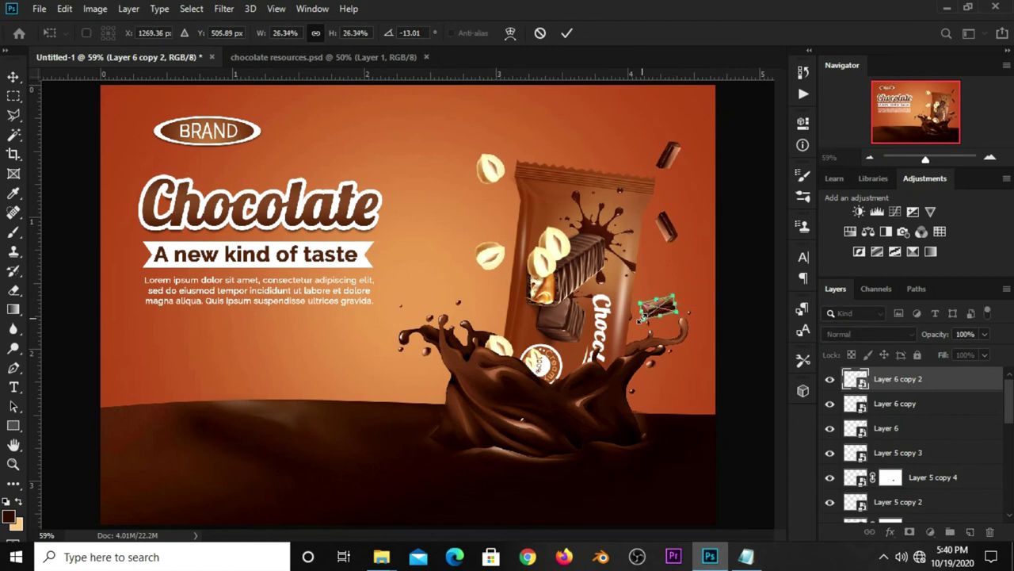
key(Return)
Duplicate the small upper-right chunk, move it up-left, and rotate it about 67°
click(668, 162)
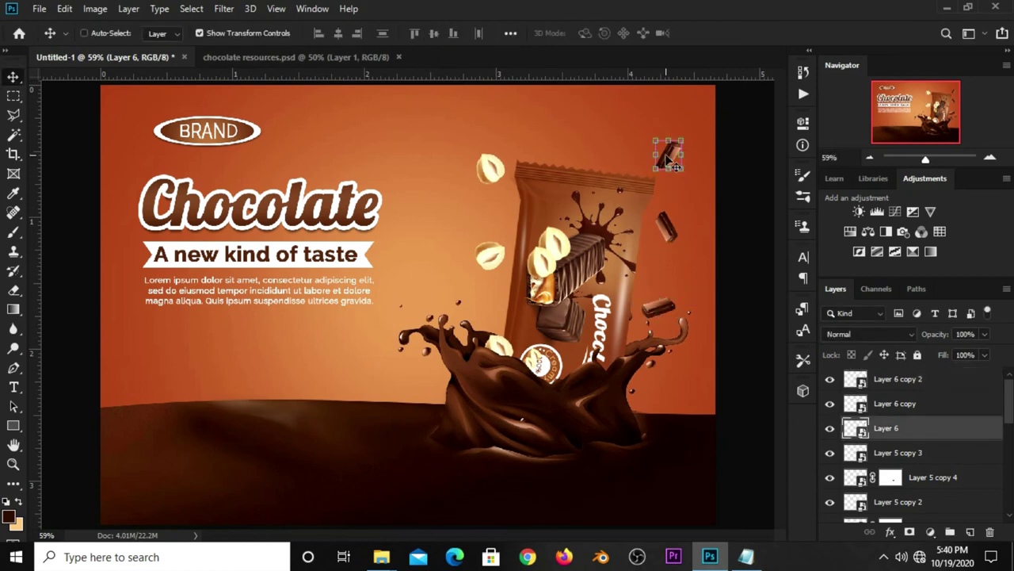
key(ctrl+j)
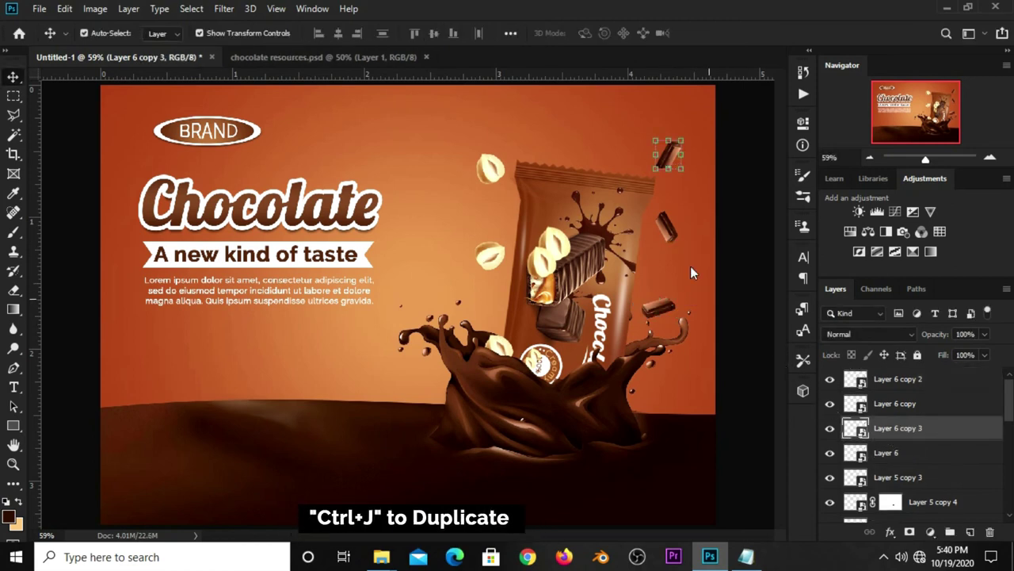
drag(670, 158, 577, 135)
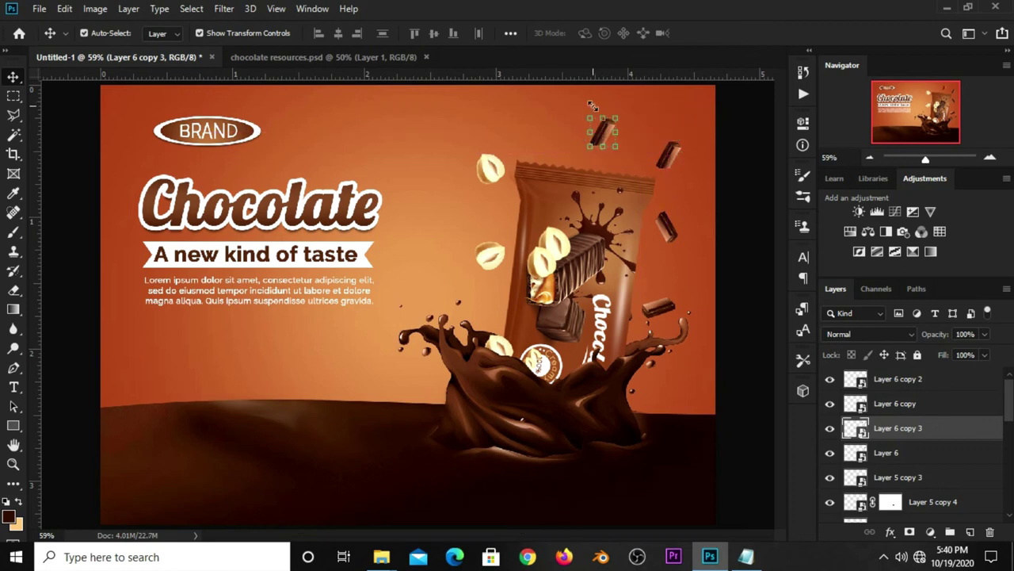
key(ctrl+t)
mouse_move(583, 99)
mouse_down()
mouse_move(587, 131)
mouse_move(555, 93)
mouse_up()
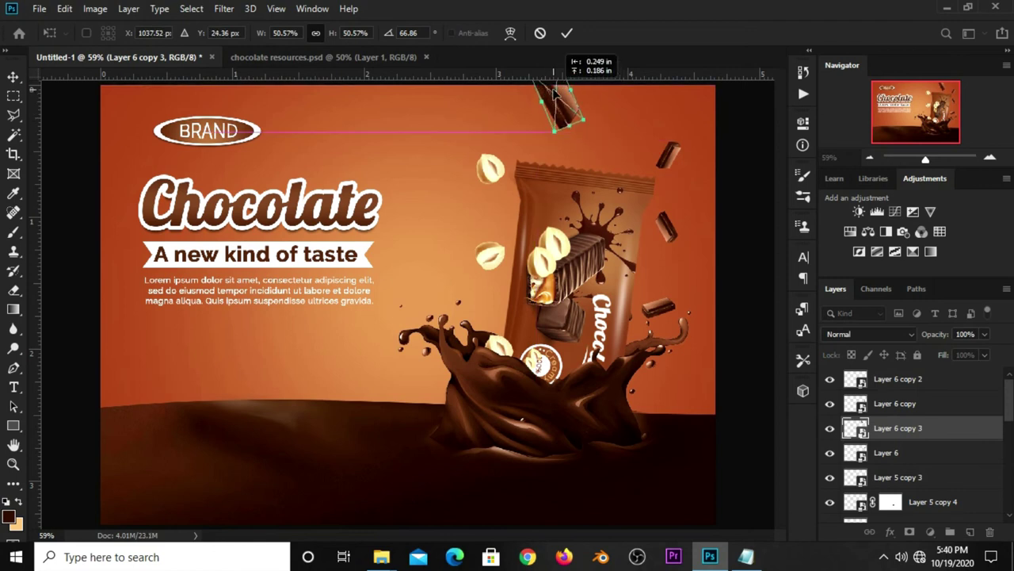
key(Return)
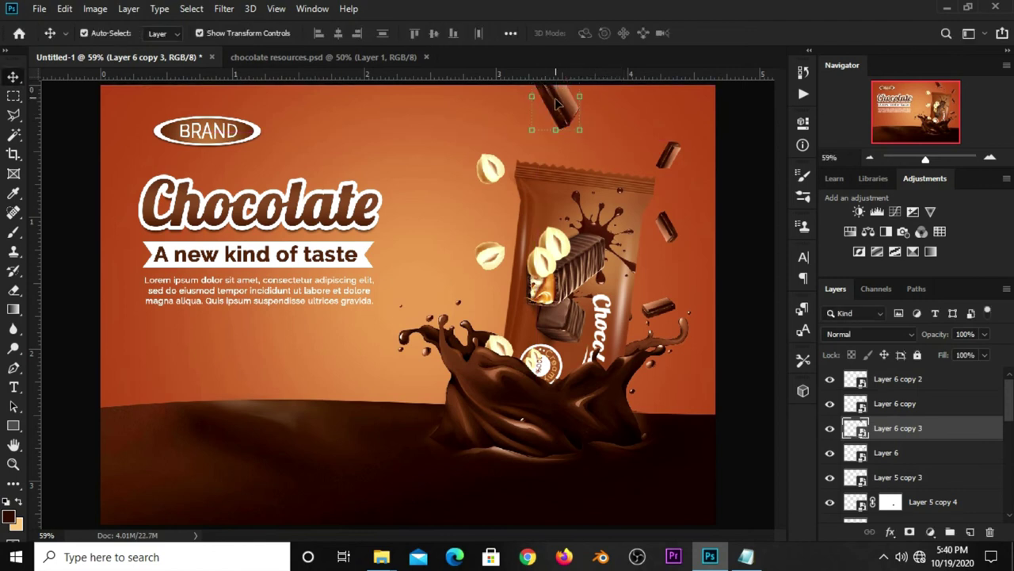
Delete the Layer 6 copy 3 chunk
click(828, 428)
click(989, 532)
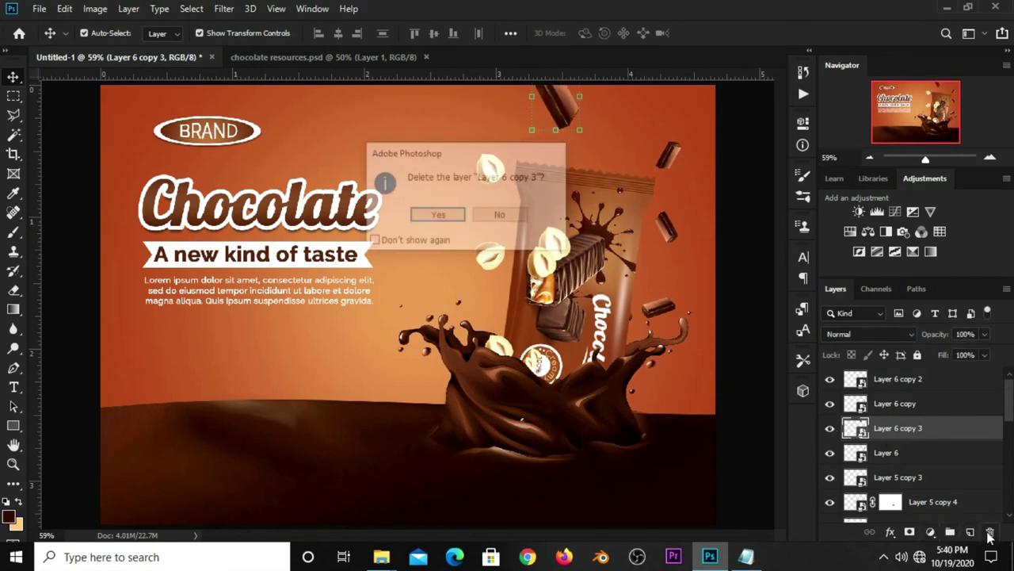
click(442, 216)
Bring a new chocolate piece from resources to the top edge, rotated about 39° and slightly shrunk
click(293, 58)
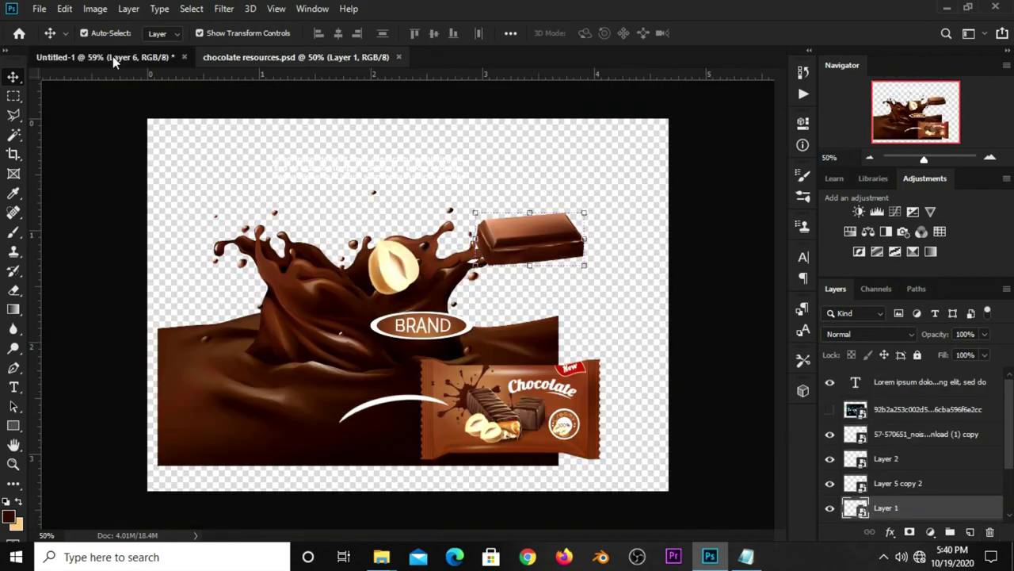
drag(533, 250, 456, 204)
mouse_move(468, 299)
mouse_down()
mouse_move(610, 108)
mouse_move(607, 141)
mouse_up()
drag(536, 118, 544, 104)
drag(626, 88, 632, 110)
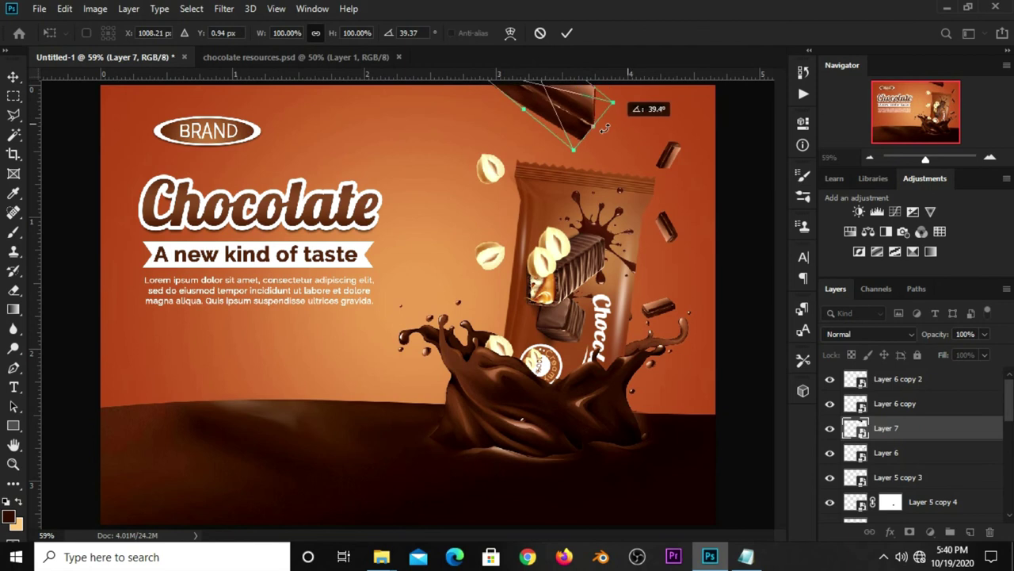
alt+scroll(554, 156, down, 2)
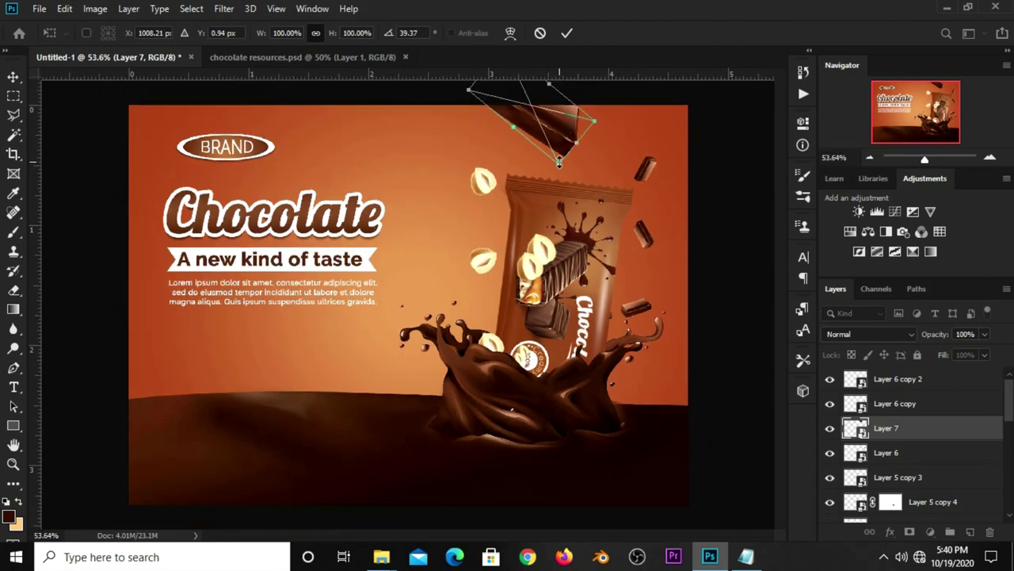
drag(559, 162, 559, 158)
key(Return)
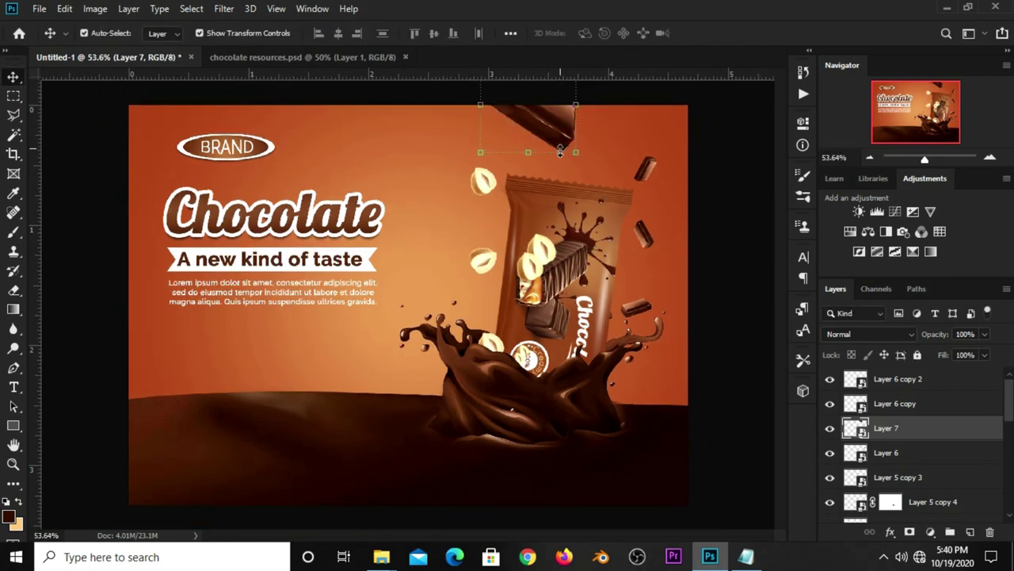
Apply a 4-pixel Gaussian Blur to the top chocolate piece
click(218, 10)
mouse_move(246, 191)
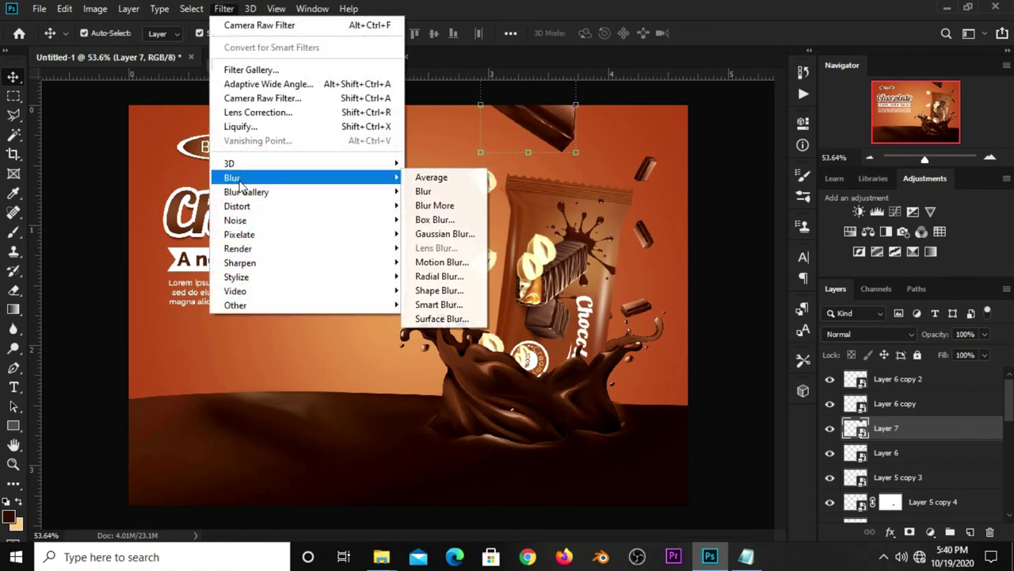
click(436, 235)
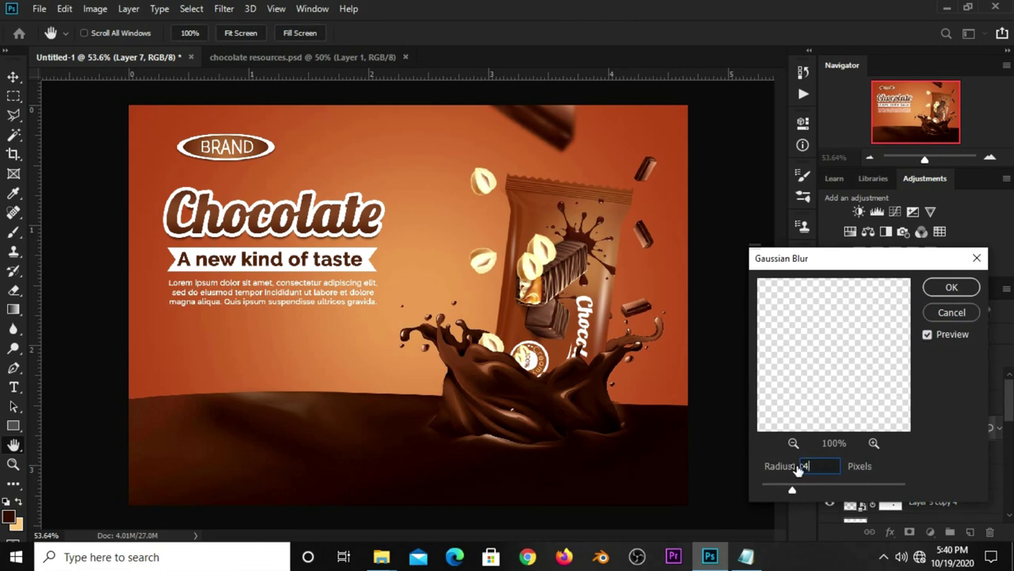
click(951, 287)
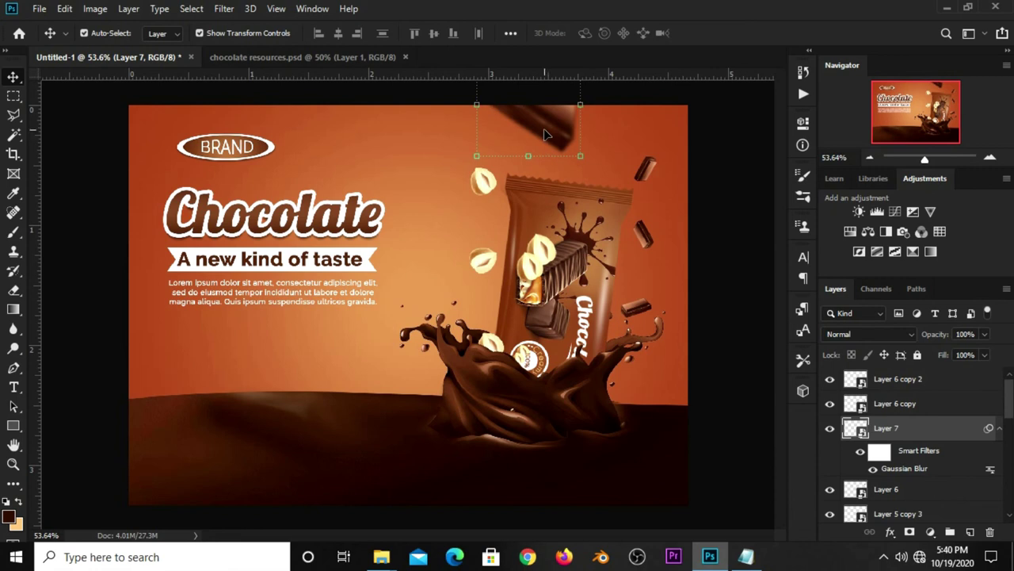
Duplicate the blurred piece and drag the copy toward the left edge
key(ctrl+j)
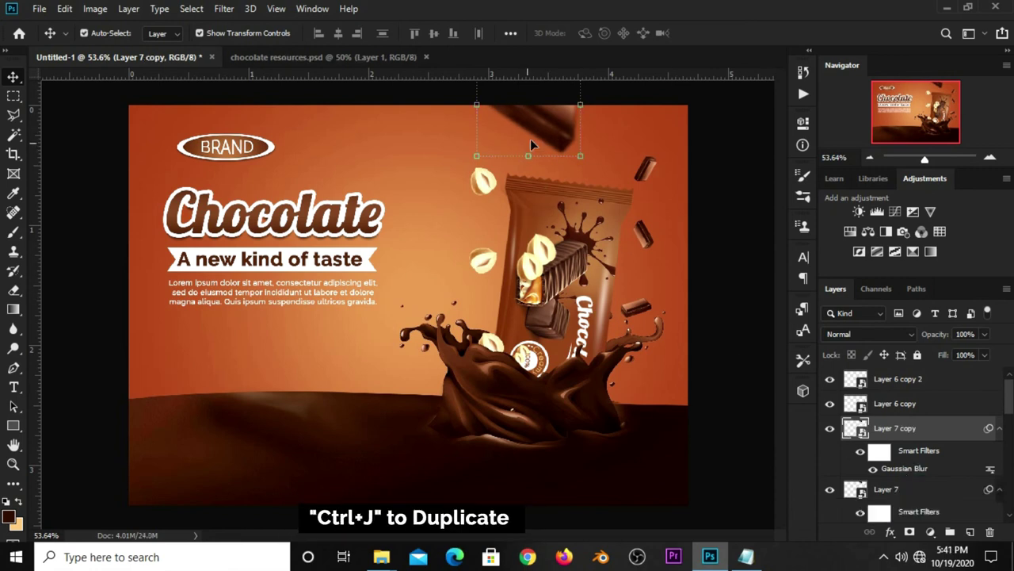
drag(530, 141, 487, 156)
drag(327, 289, 191, 356)
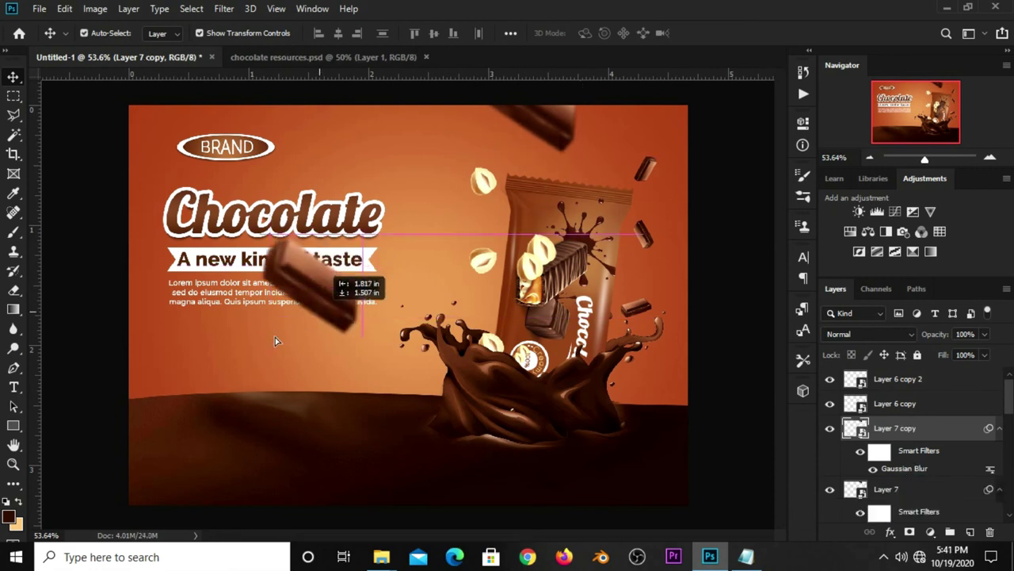
Rotate the blurred copy about 21° and push it partly off the ad's left edge
key(ctrl+t)
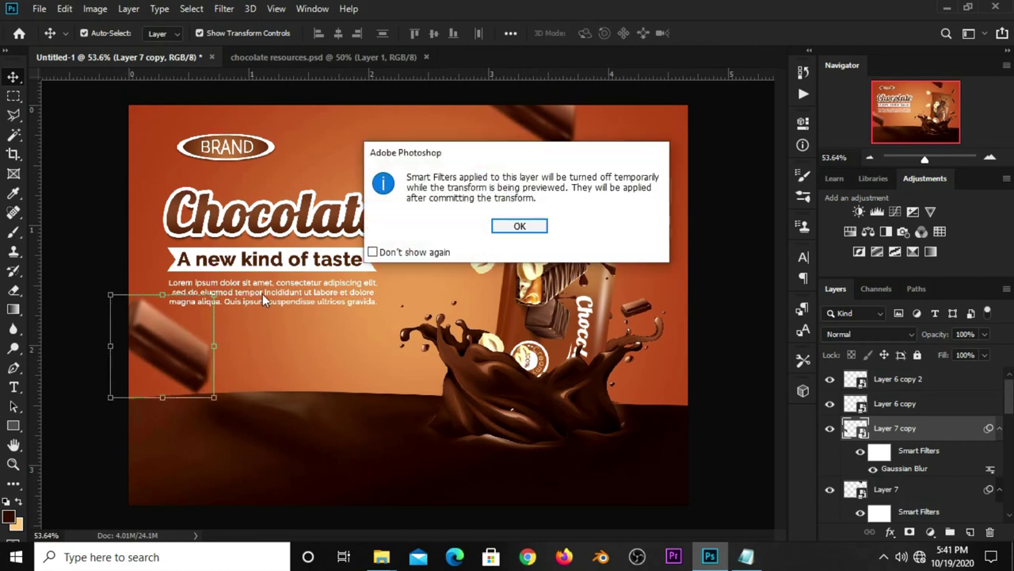
click(517, 229)
mouse_move(256, 369)
mouse_down()
mouse_move(201, 349)
mouse_move(148, 355)
mouse_up()
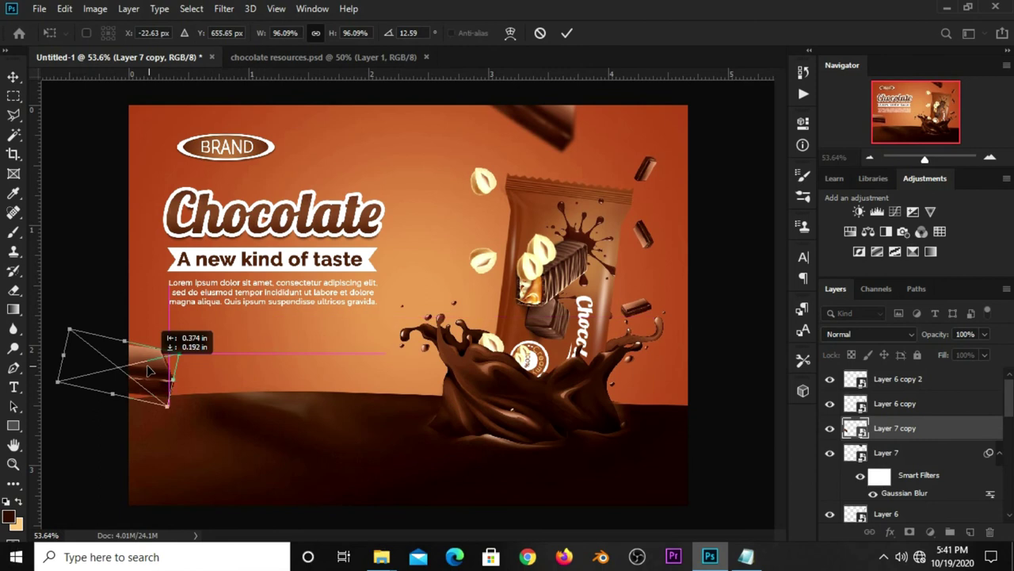
drag(214, 329, 227, 339)
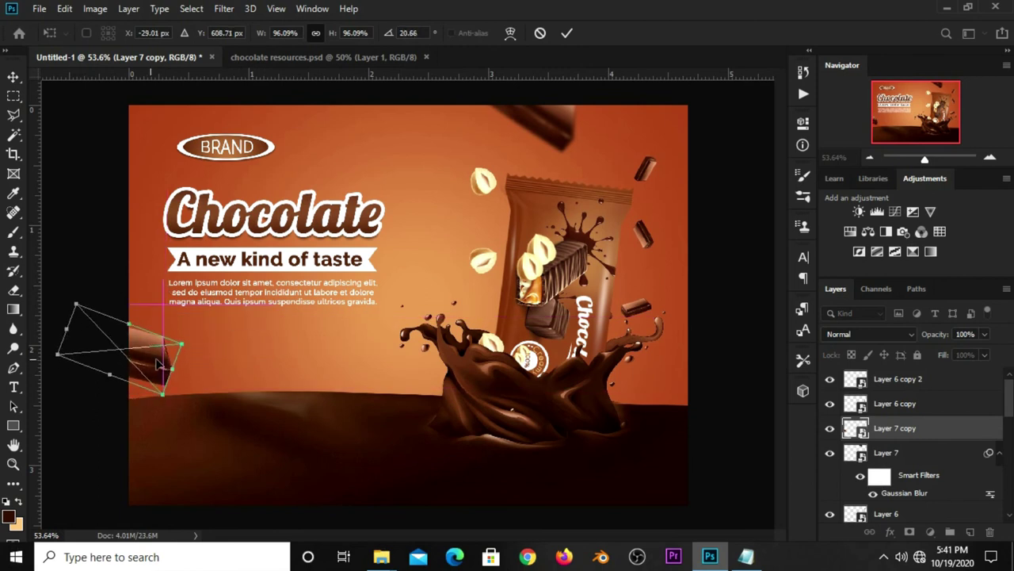
drag(151, 364, 162, 365)
key(Return)
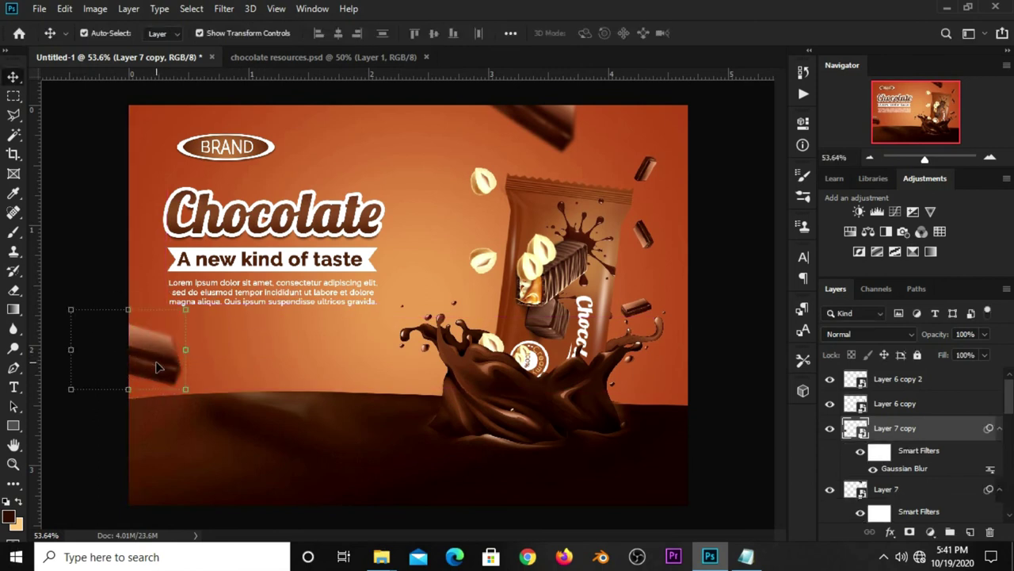
click(711, 315)
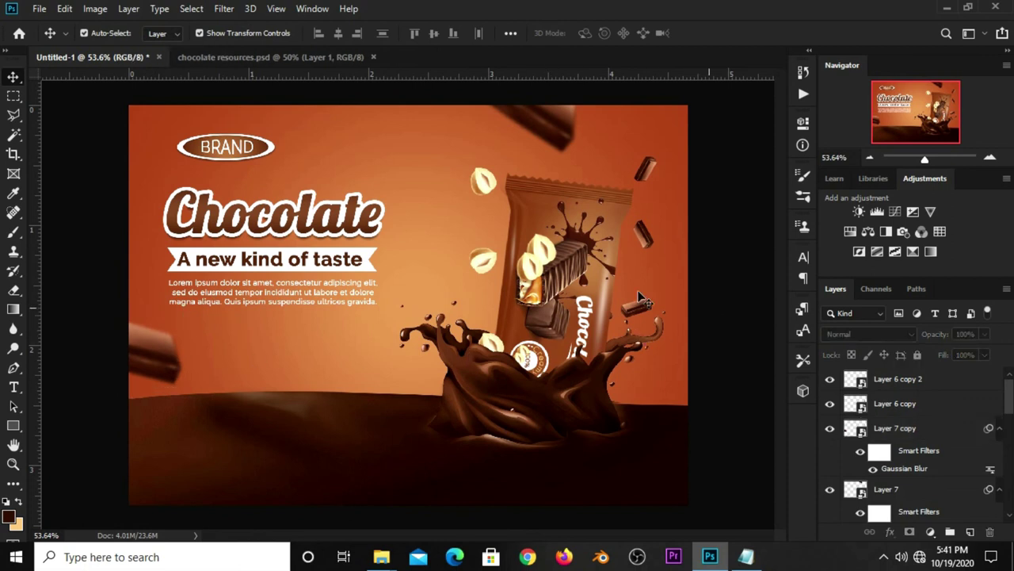
Move a hazelnut copy up near the top centre, scaled smaller and rotated
click(482, 186)
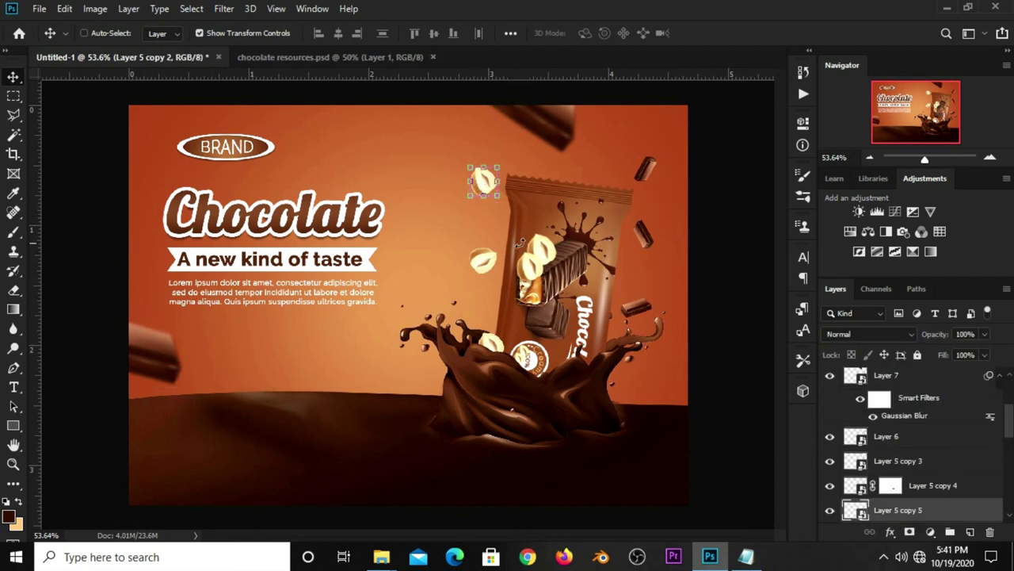
scroll(899, 498, down, 2)
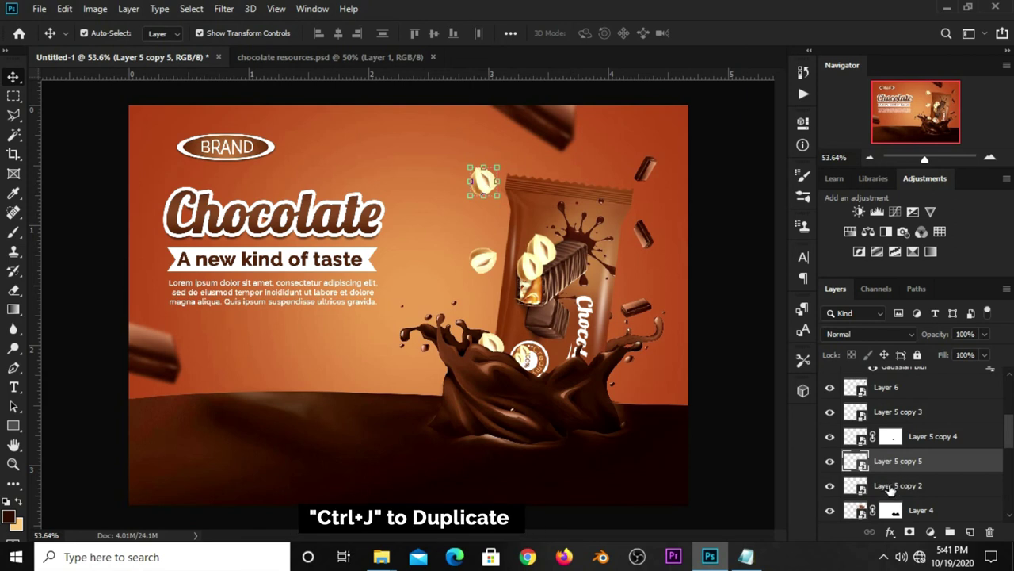
mouse_move(479, 183)
mouse_down()
mouse_move(431, 150)
mouse_move(444, 123)
mouse_up()
key(ctrl+t)
key(Return)
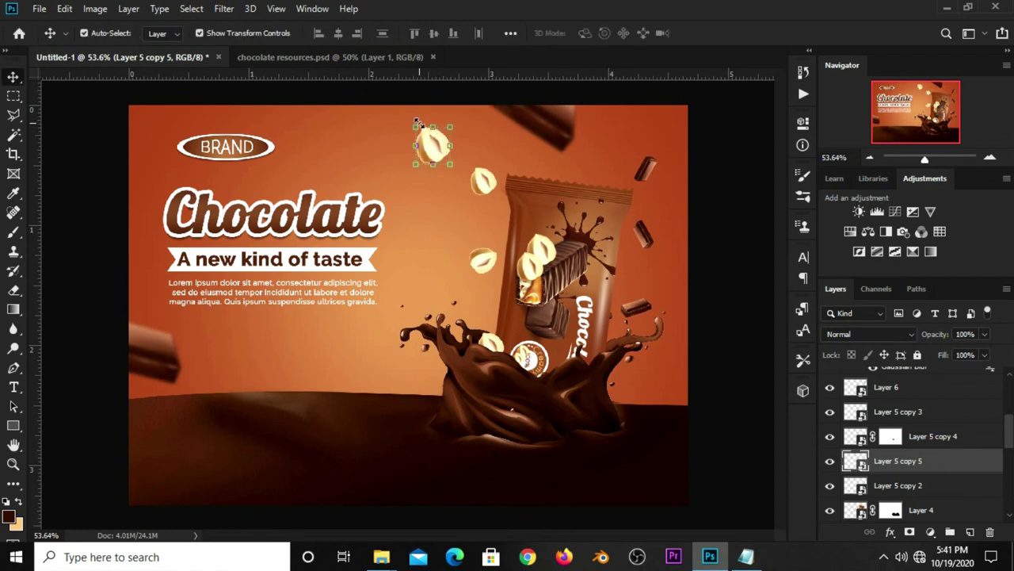
Soften the hazelnut copy with a 3-pixel Gaussian Blur
click(223, 9)
mouse_move(231, 177)
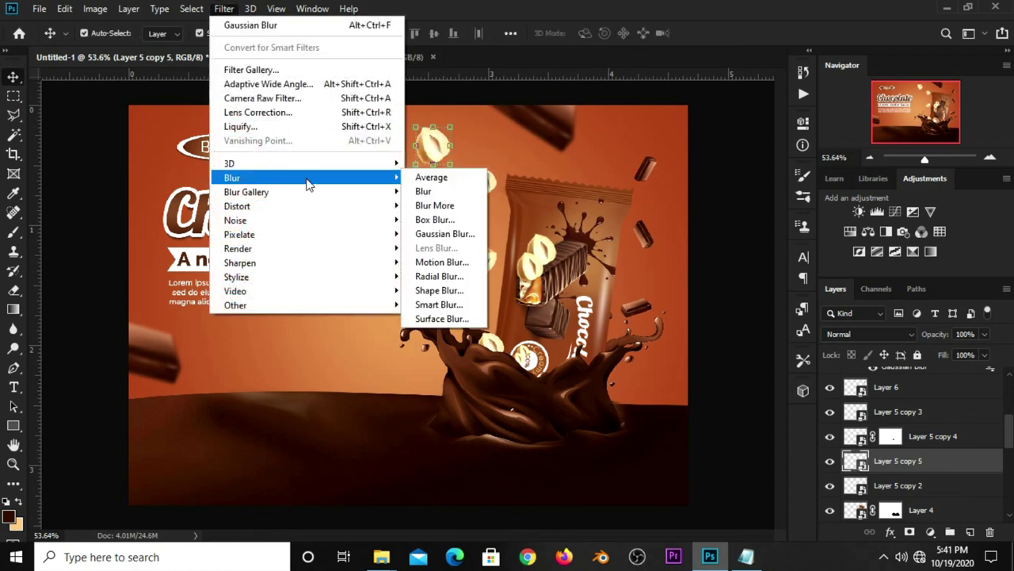
click(427, 234)
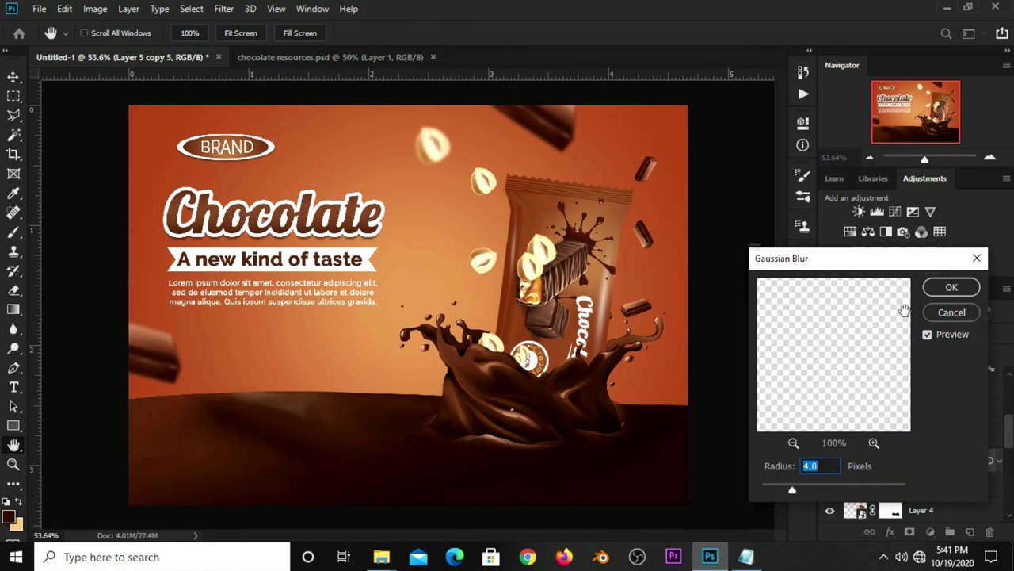
text(3)
click(950, 290)
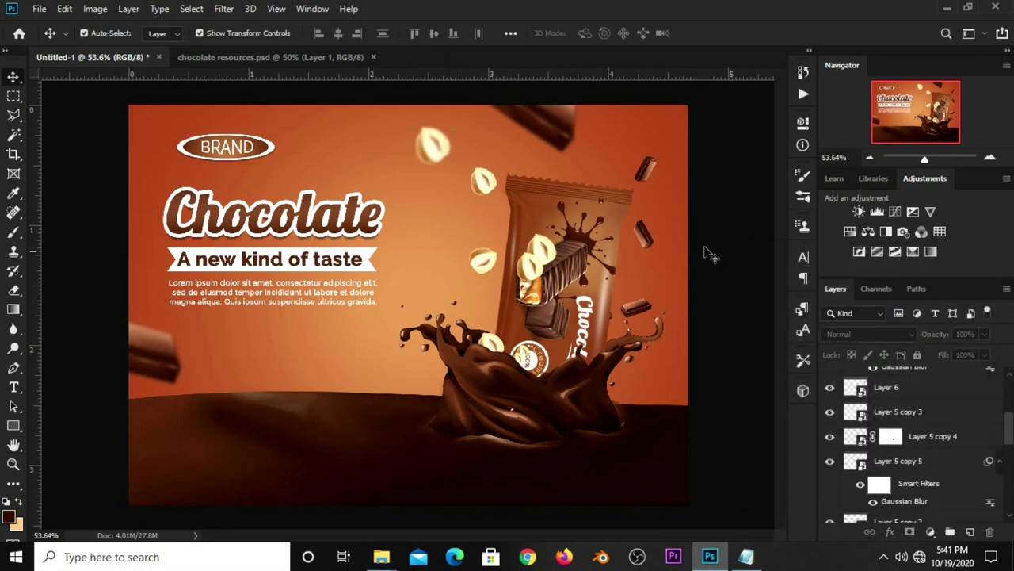
Bring the white swoosh from the resources document into the ad, below the body text
click(305, 57)
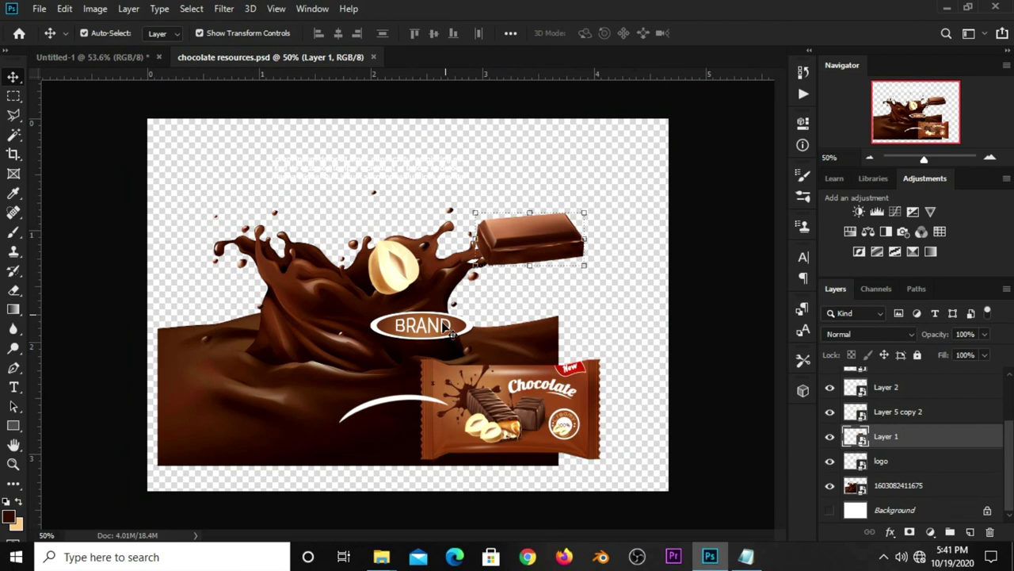
drag(394, 412, 394, 412)
drag(198, 198, 357, 334)
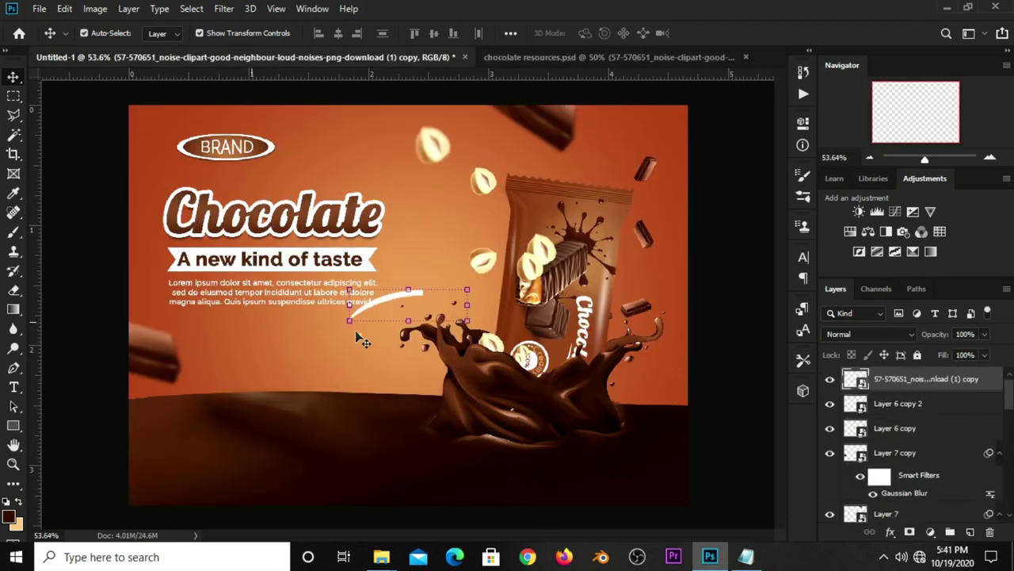
key(ctrl+t)
drag(399, 310, 293, 361)
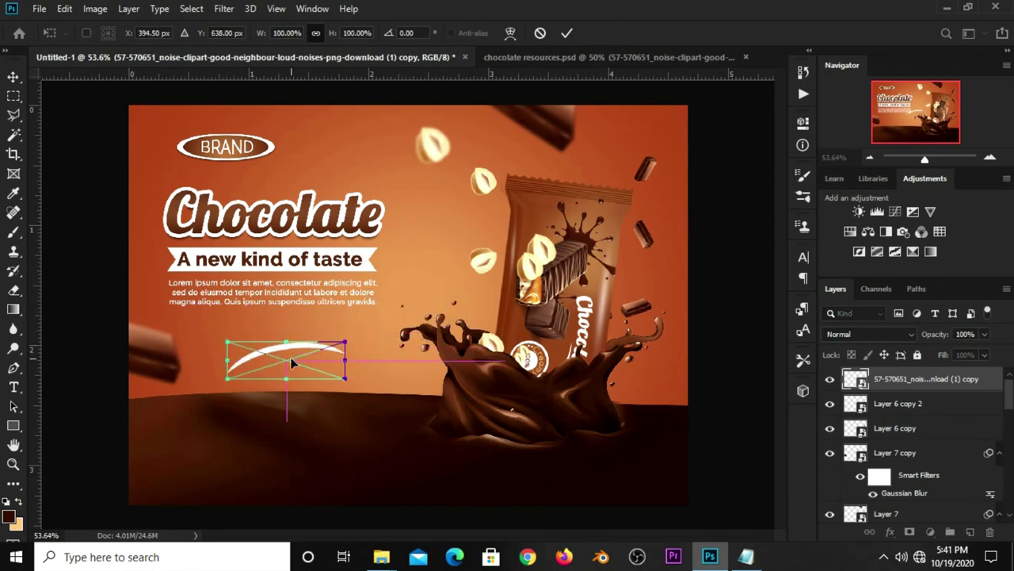
key(Return)
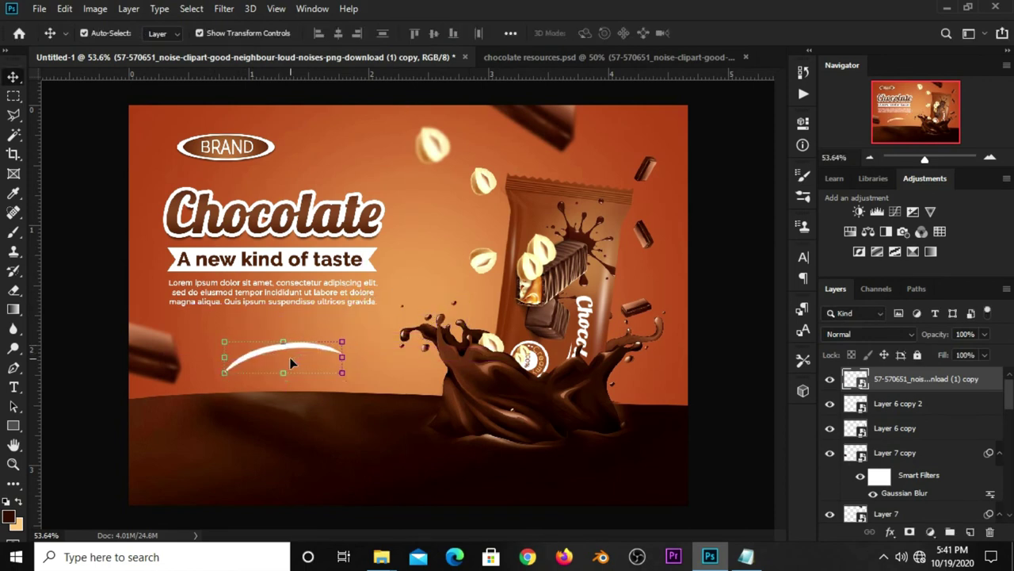
Copy the 'Enjoy the Taste' line from the notes and select the Chocolate headline
click(746, 556)
drag(611, 355, 520, 356)
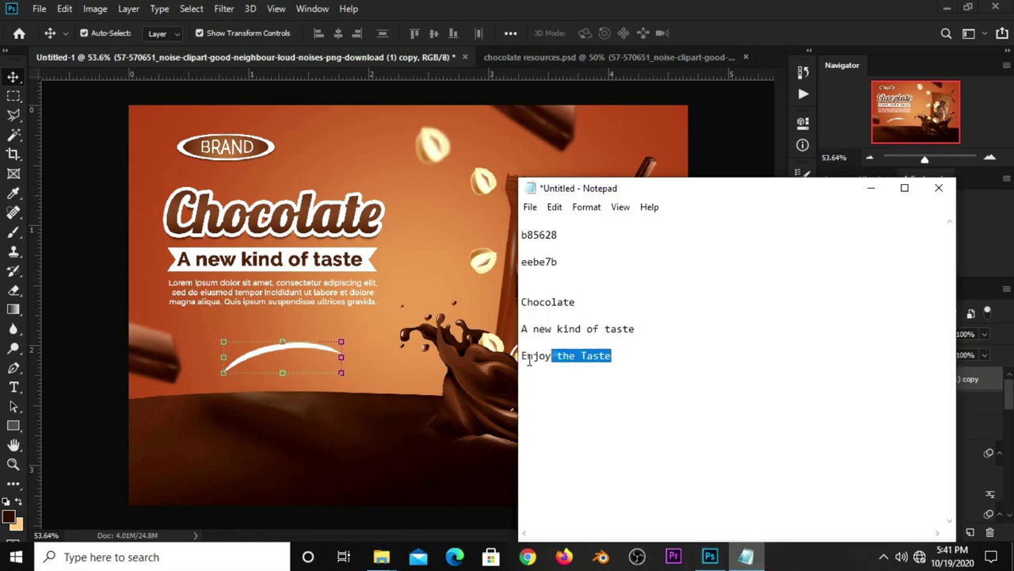
right_click(536, 358)
click(573, 179)
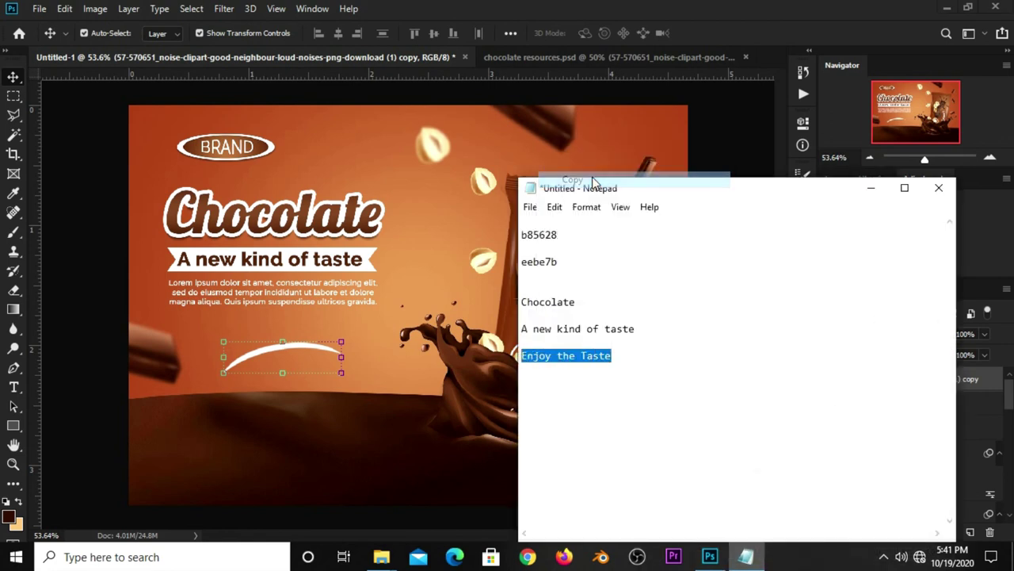
click(699, 14)
click(277, 226)
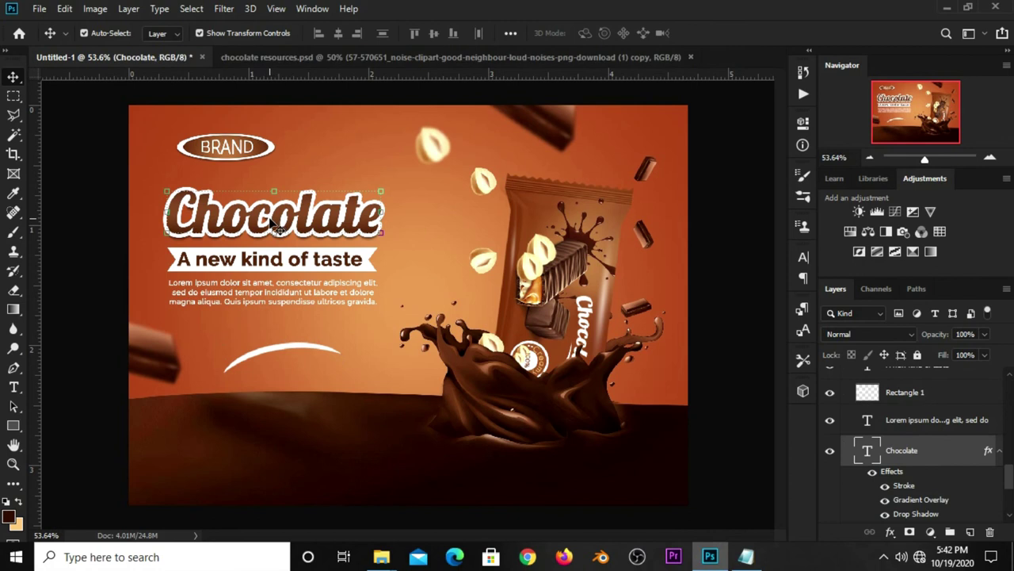
Duplicate the Chocolate headline lower, clear its layer style and shrink it onto the swoosh
mouse_move(260, 224)
mouse_down()
mouse_move(339, 363)
mouse_move(329, 366)
mouse_up()
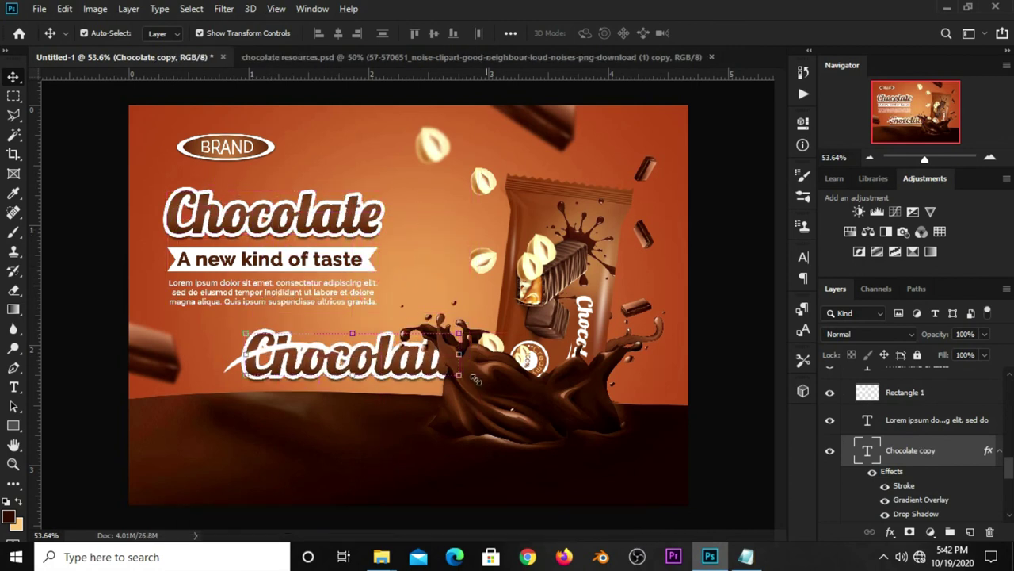
mouse_move(891, 451)
mouse_down()
mouse_move(898, 343)
mouse_move(893, 373)
mouse_up()
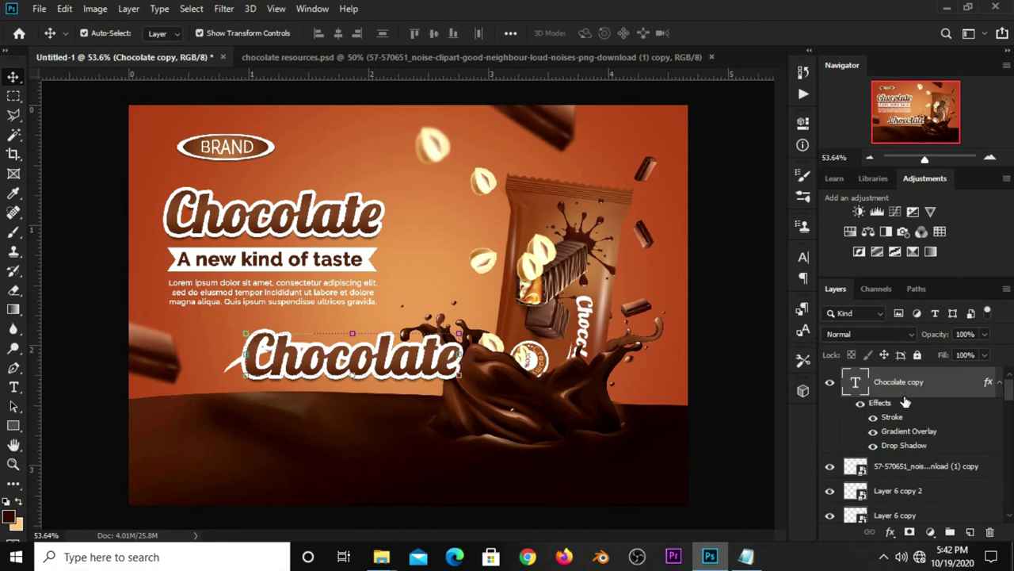
right_click(898, 386)
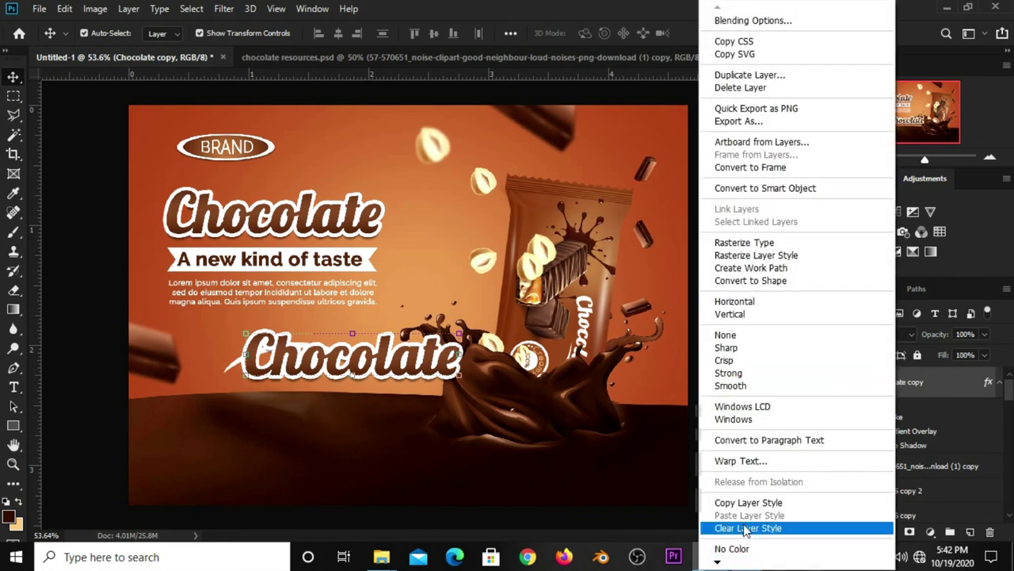
click(743, 525)
key(ctrl+t)
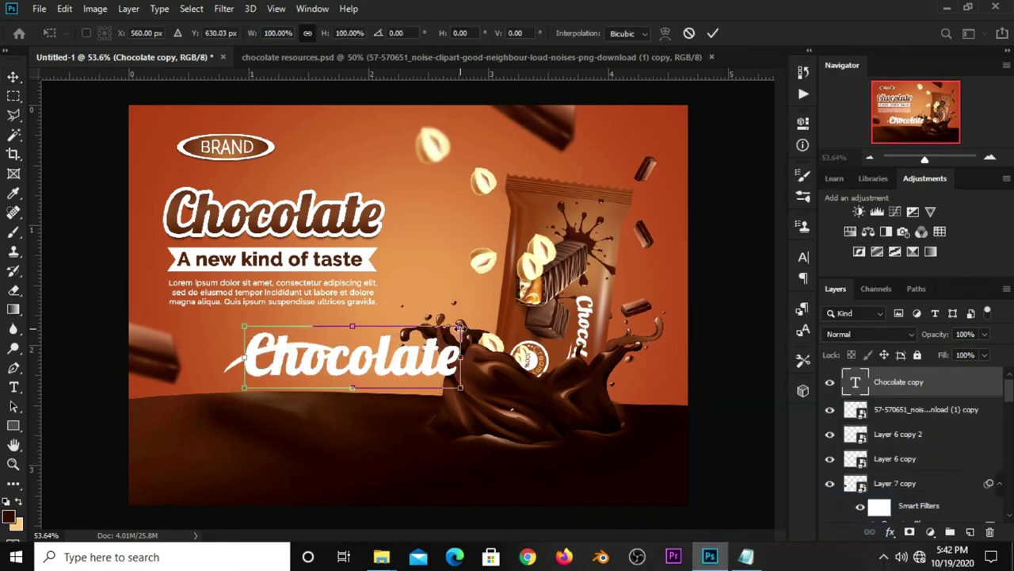
mouse_move(461, 335)
mouse_down()
mouse_move(388, 362)
mouse_move(347, 362)
mouse_up()
click(711, 36)
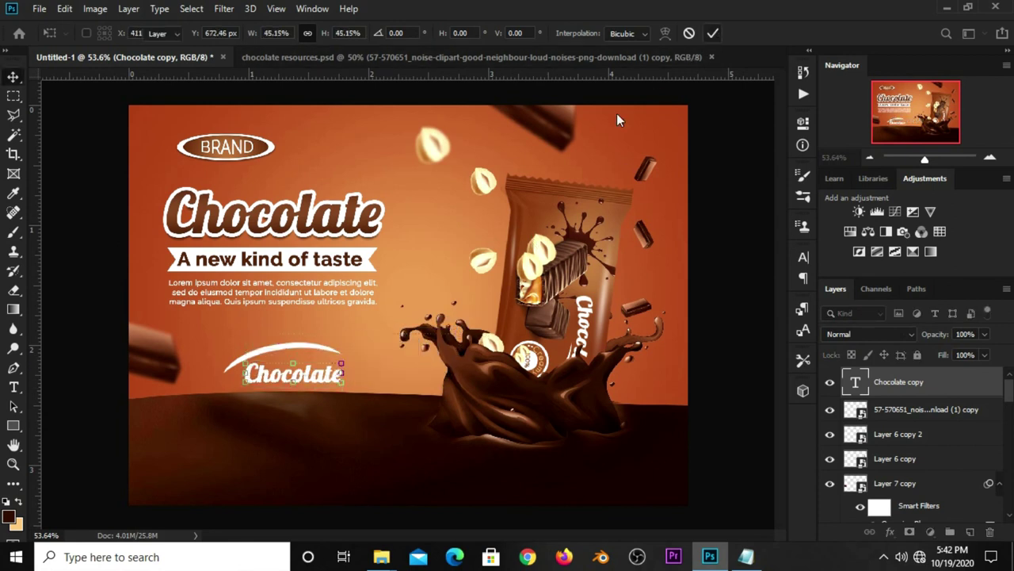
Change the copied headline's text to 'Enjoy the Taste'
click(13, 387)
click(46, 388)
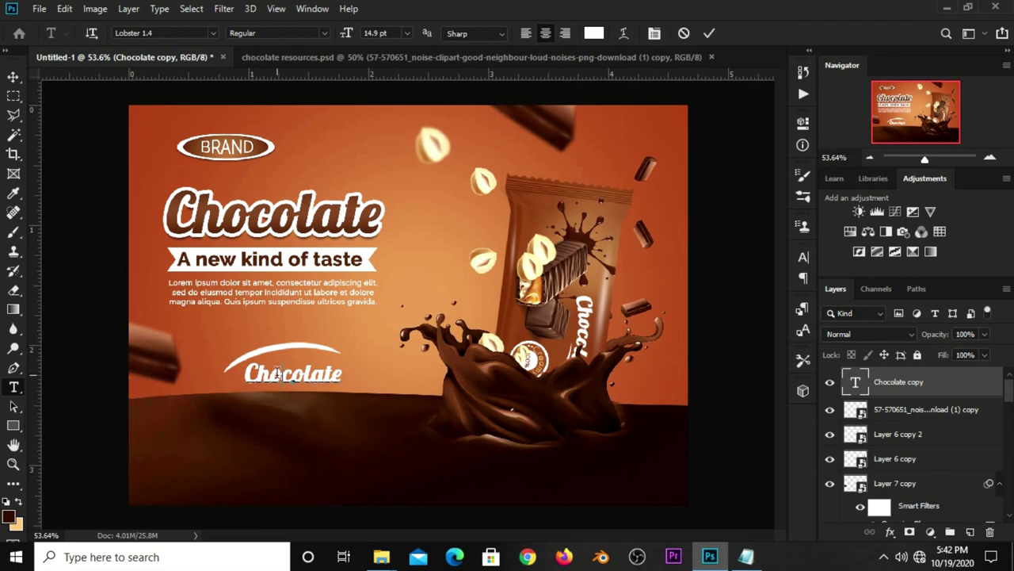
double_click(277, 375)
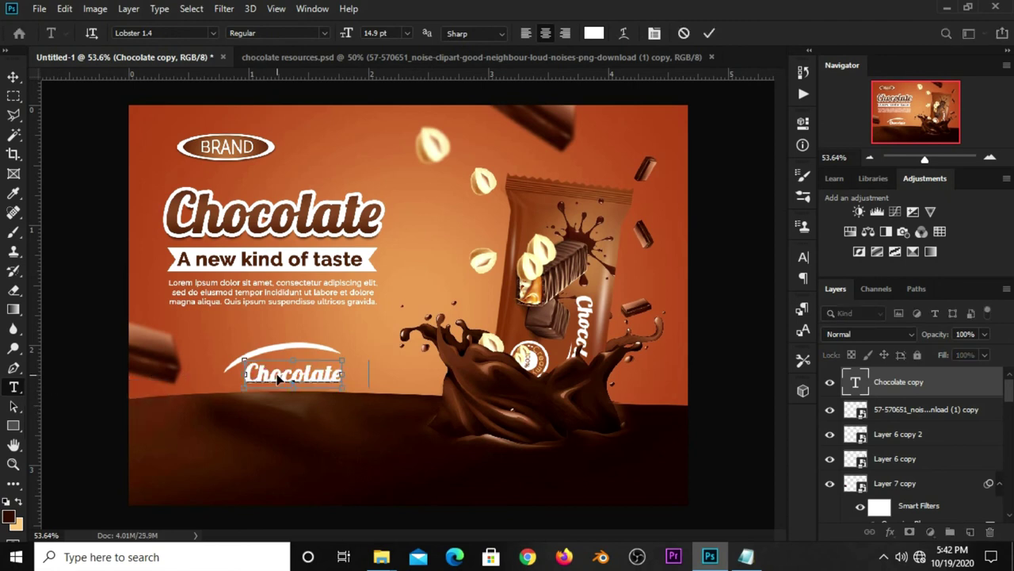
text(Enjoy the Taste)
click(710, 33)
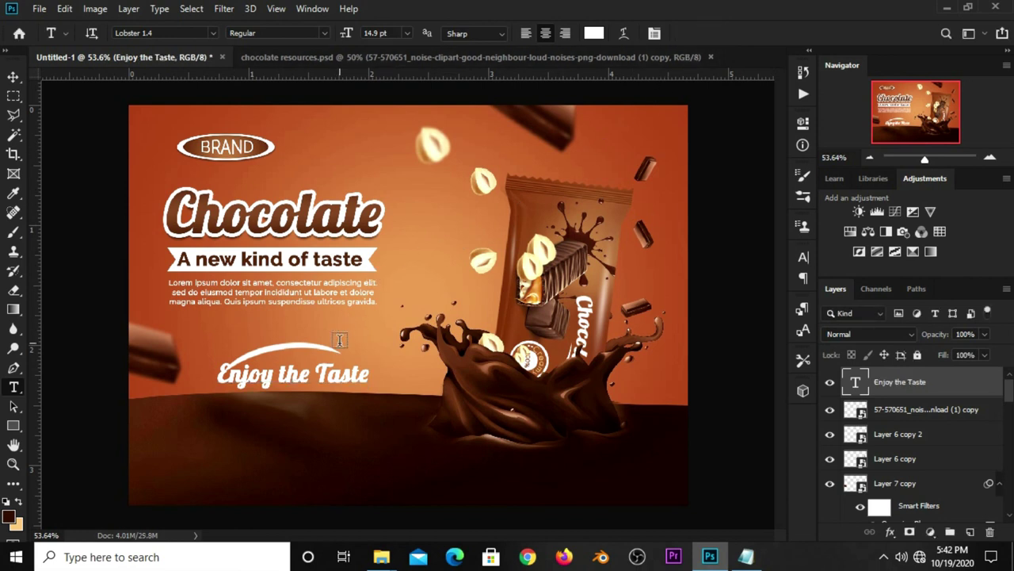
Move the tagline up above the white swoosh with a slight clockwise tilt
key(v)
key(ctrl+t)
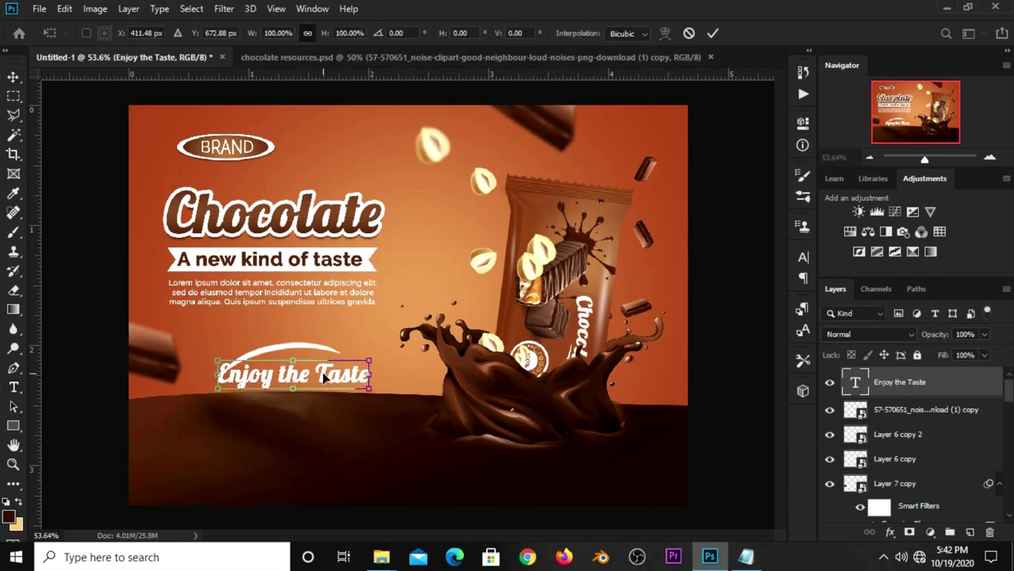
drag(325, 378, 317, 337)
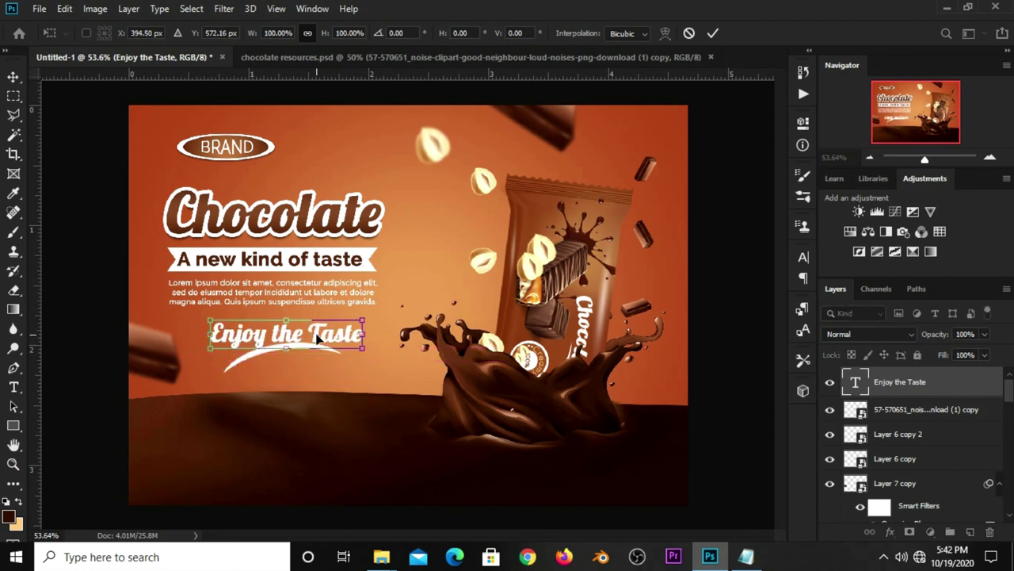
drag(361, 315, 357, 325)
key(Return)
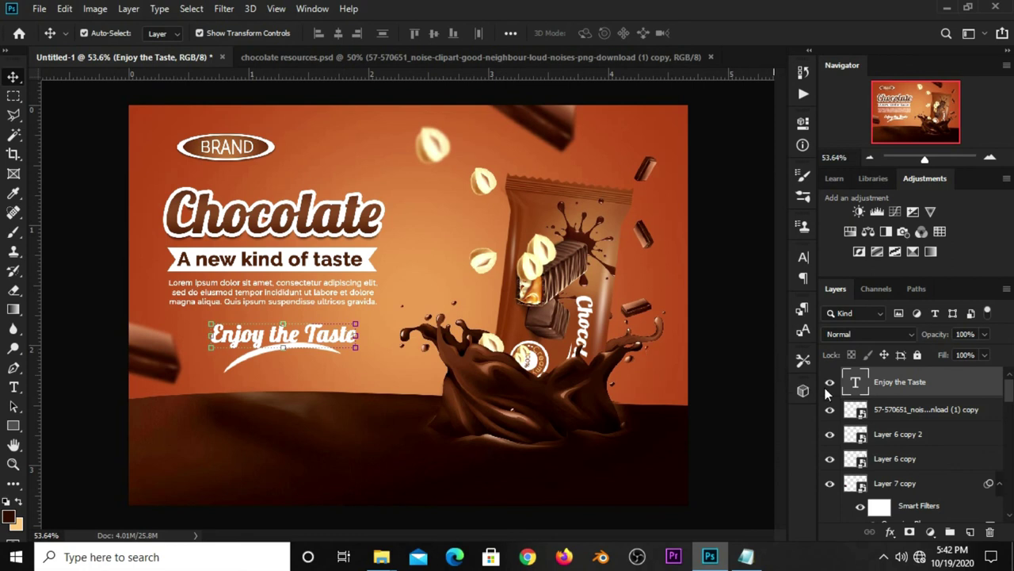
Convert the tagline to a smart object and bend it with a gentle Arc warp
right_click(886, 385)
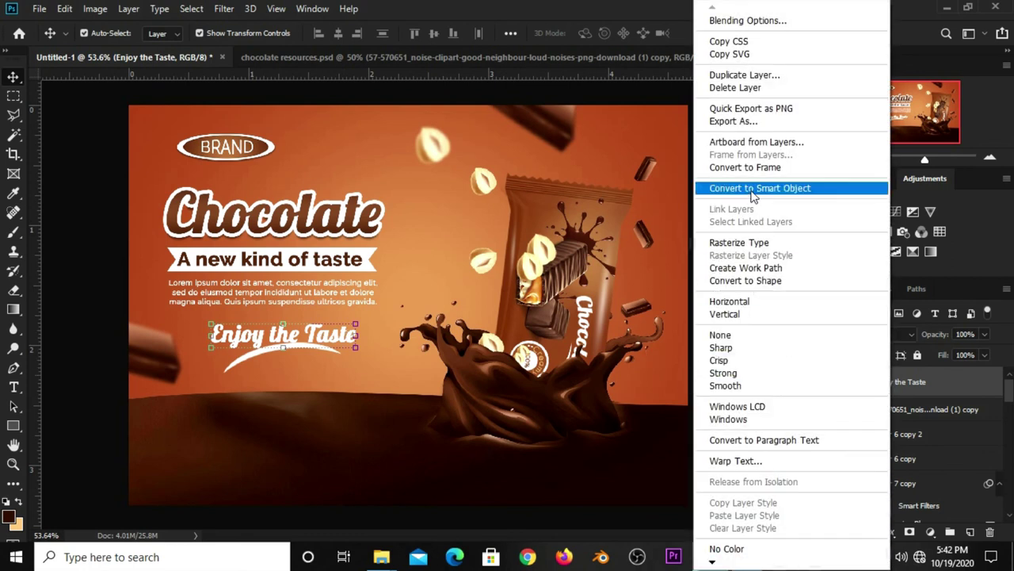
click(753, 197)
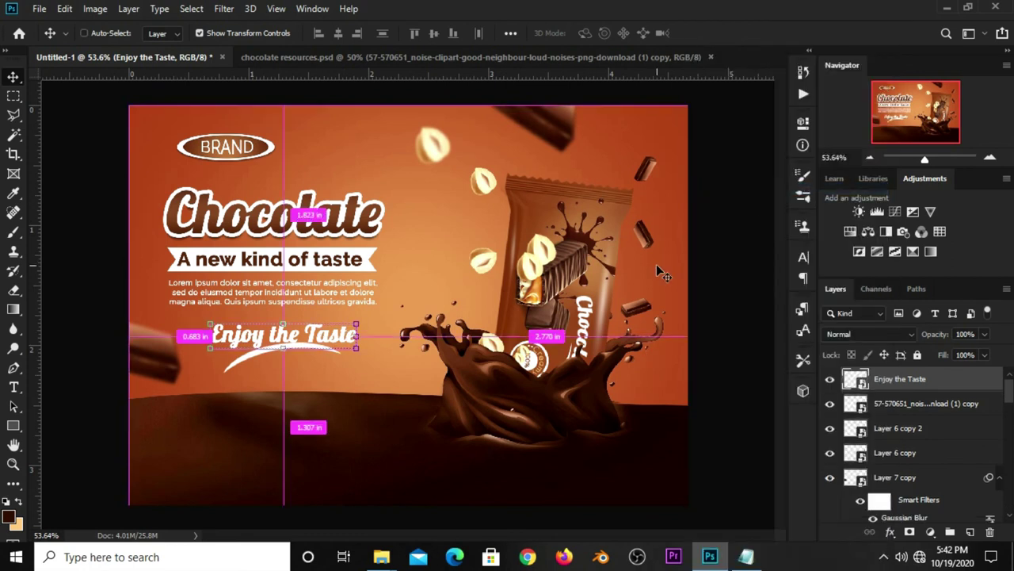
key(ctrl+t)
click(510, 33)
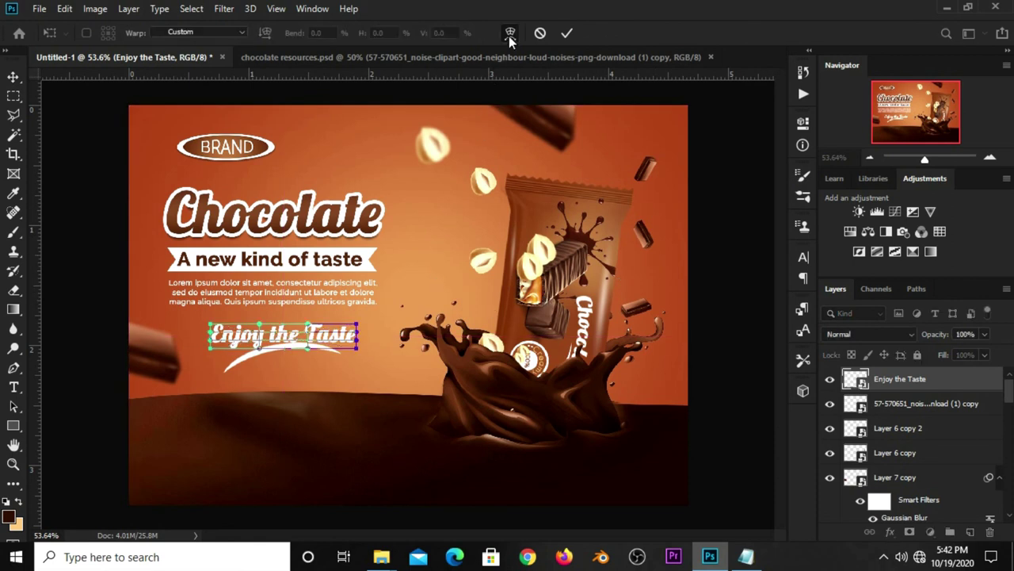
click(200, 32)
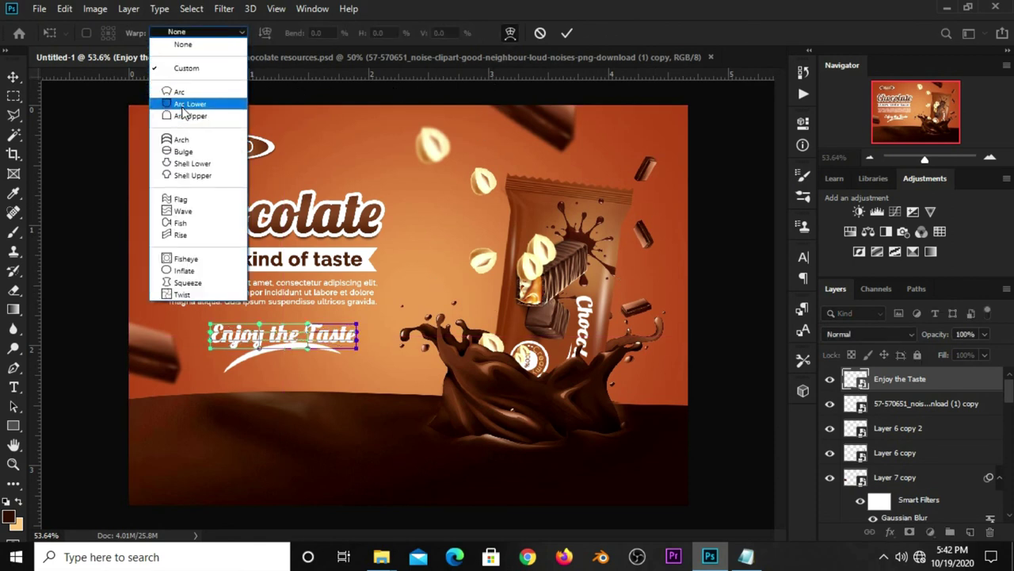
click(184, 92)
drag(306, 37, 247, 38)
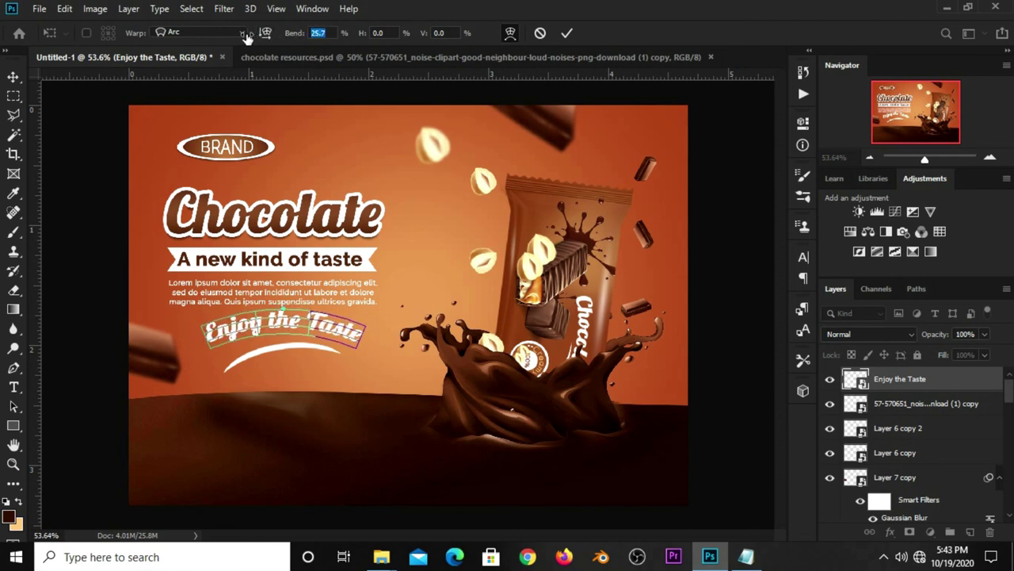
click(567, 33)
Rotate the arced tagline about -7 degrees and shrink it slightly over the swoosh
key(ctrl+t)
drag(212, 311, 277, 339)
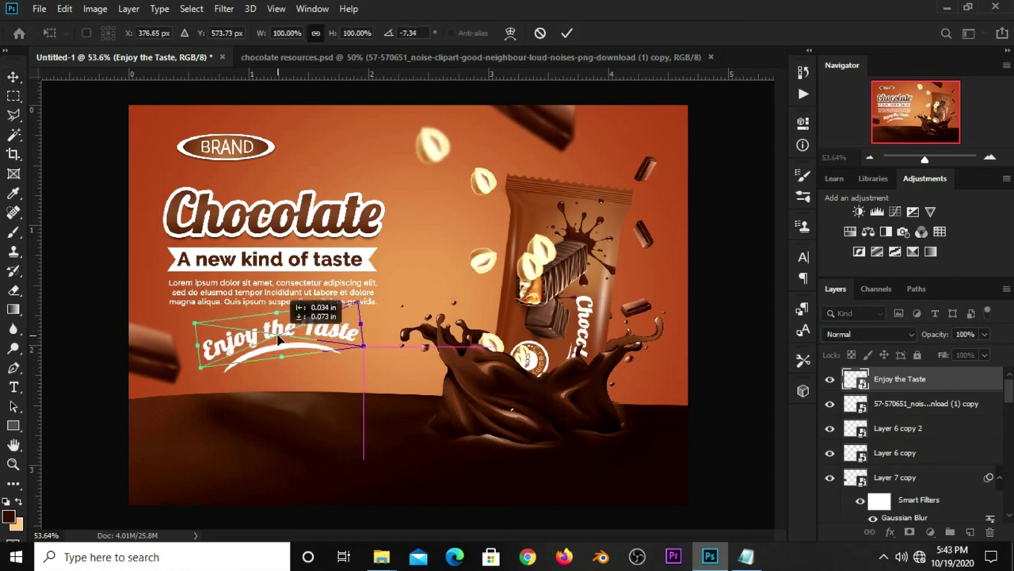
key(Return)
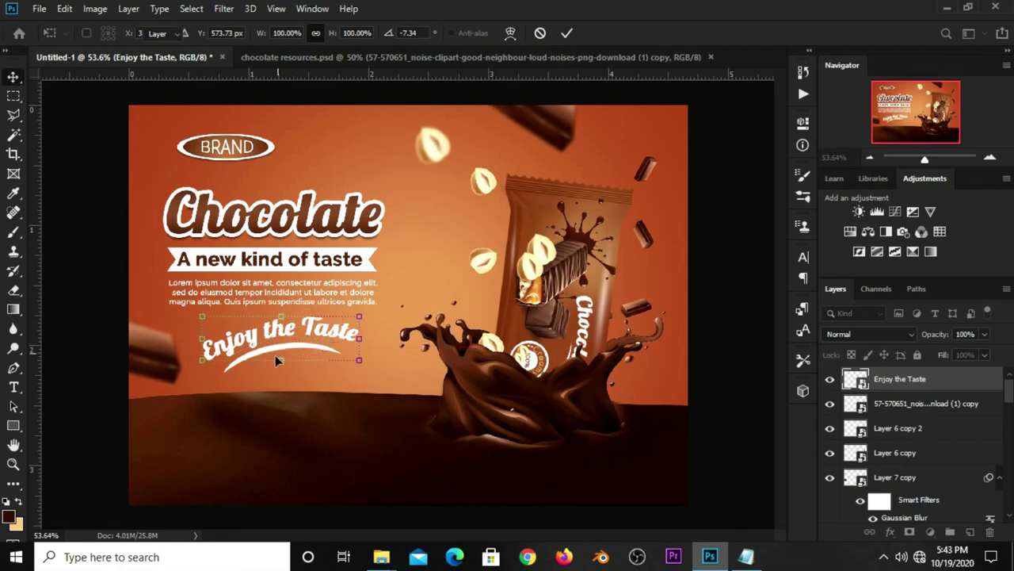
key(ctrl+z)
drag(194, 320, 204, 325)
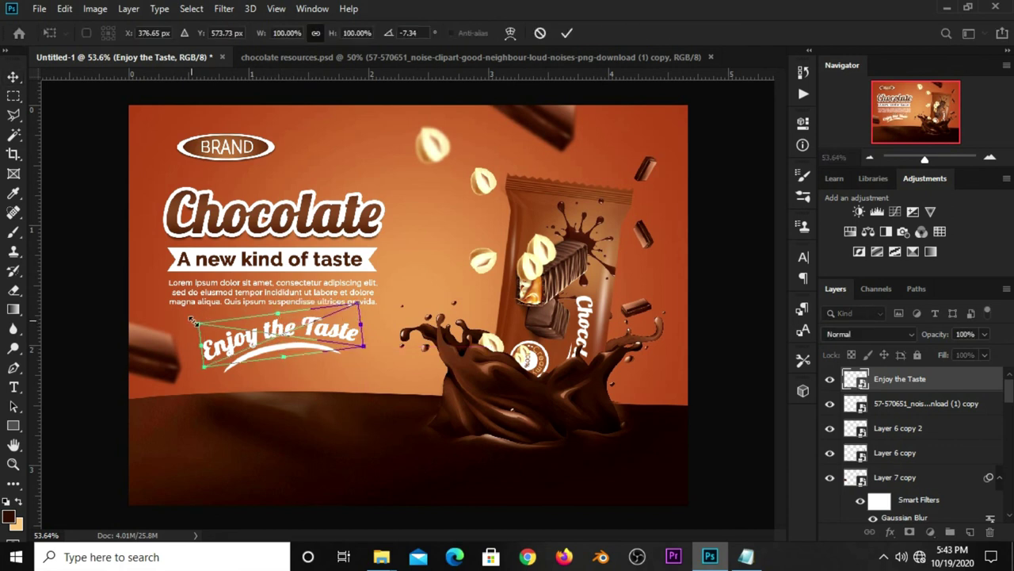
drag(351, 303, 337, 313)
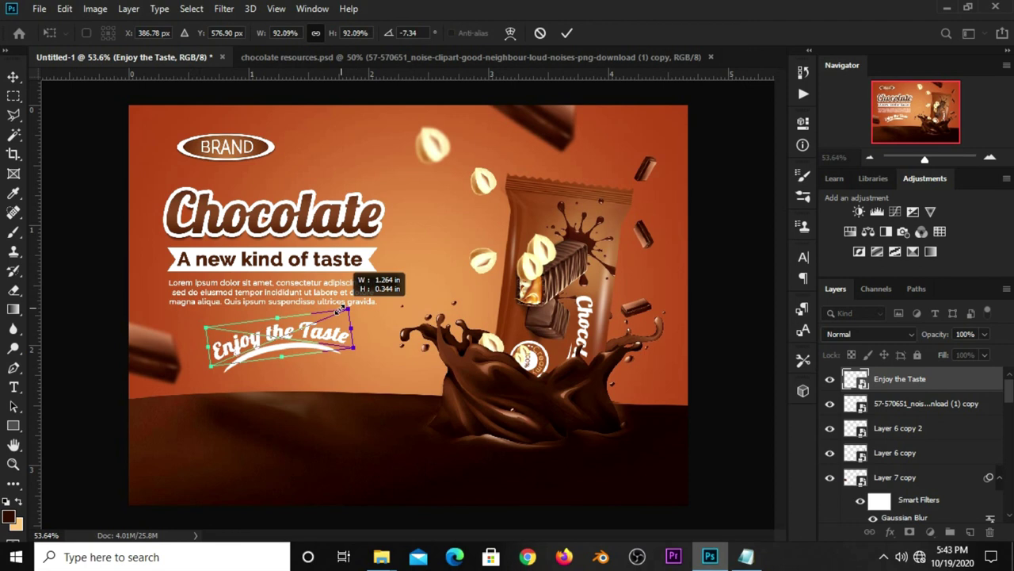
key(Return)
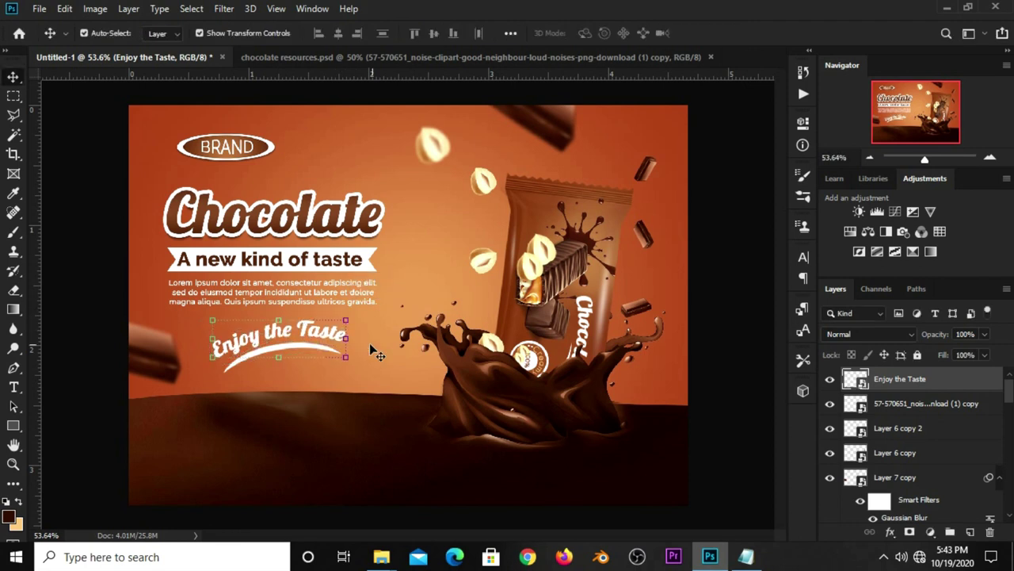
Select the Enjoy the Taste and white swoosh layers together
click(281, 390)
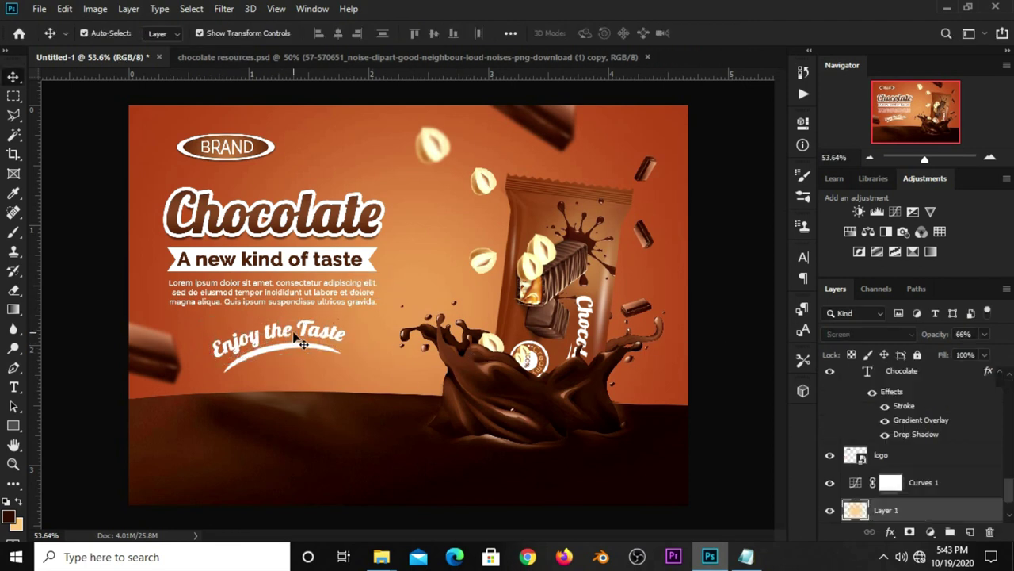
scroll(913, 439, up, 3)
scroll(913, 438, up, 3)
scroll(912, 437, up, 3)
scroll(904, 435, up, 3)
click(898, 412)
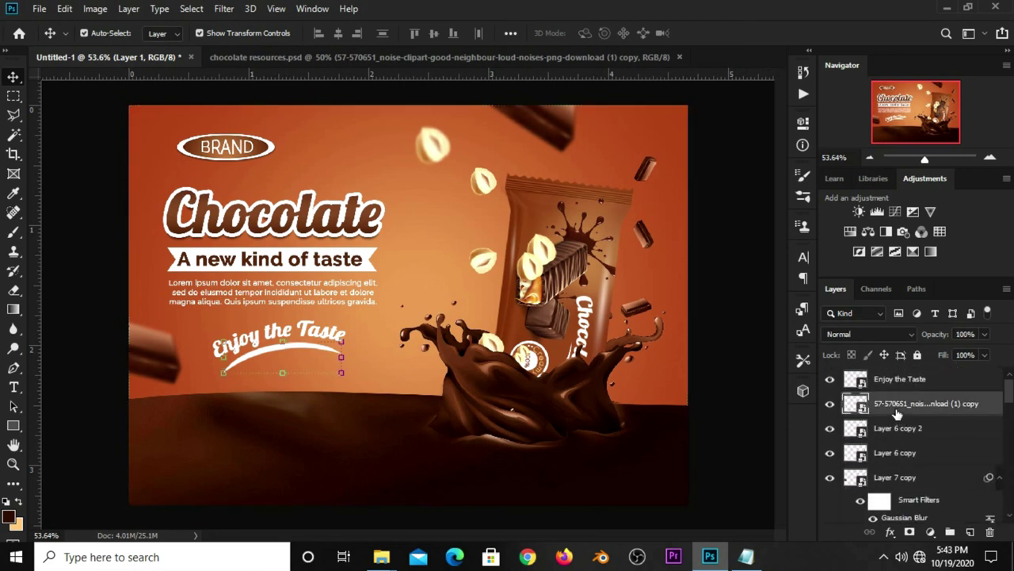
click(902, 389)
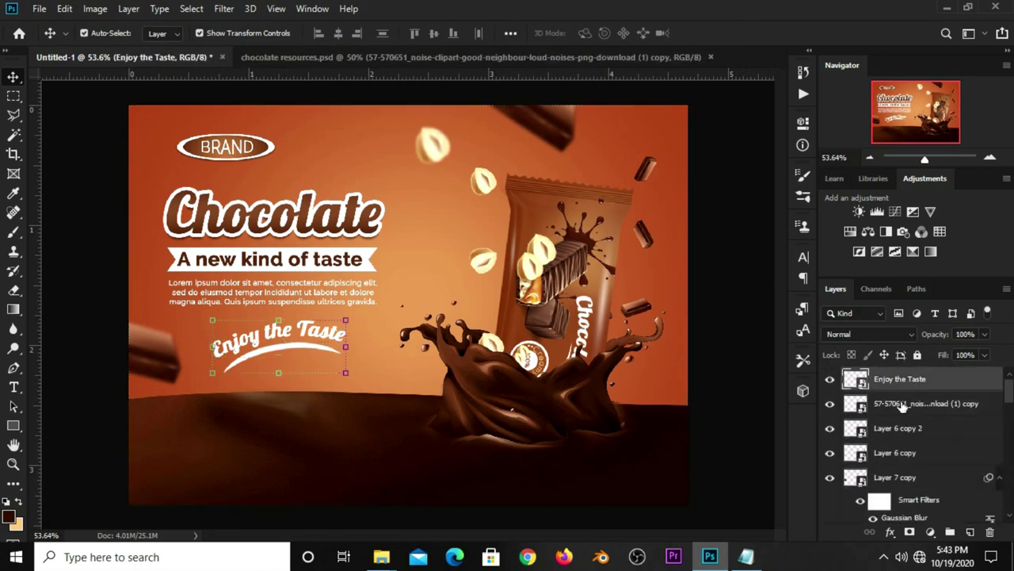
shift+click(901, 405)
Scale the tagline and swoosh together to about 94.5%, nudge them up, then deselect
key(ctrl+t)
drag(342, 320, 280, 352)
key(Up)
key(Up)
key(Up)
key(Up)
key(Up)
key(Up)
key(Up)
key(Up)
key(Up)
key(Up)
key(Up)
key(Up)
key(Return)
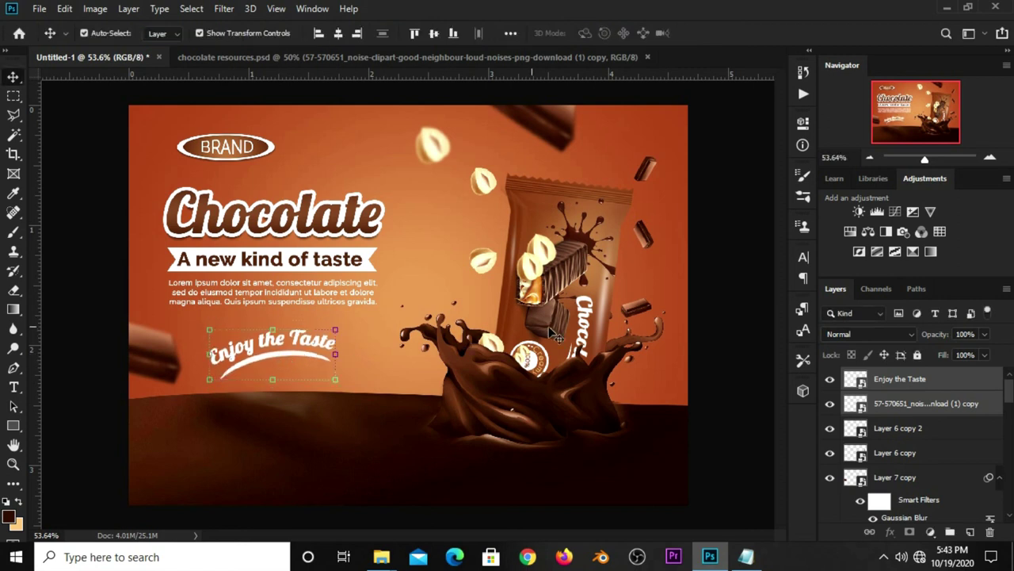
click(715, 317)
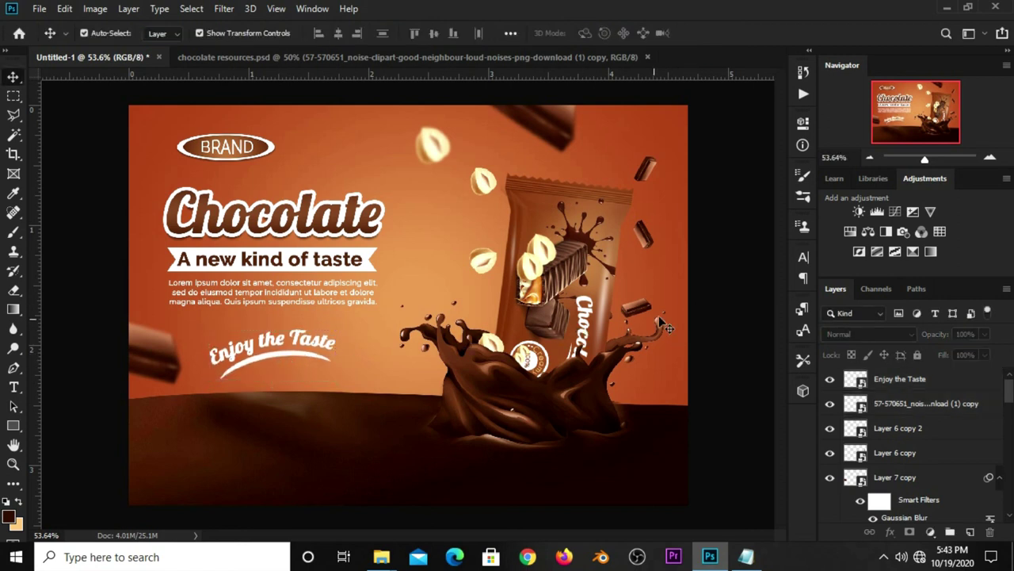
Show the bokeh lights image in the resources document and drag it into the ad
click(401, 58)
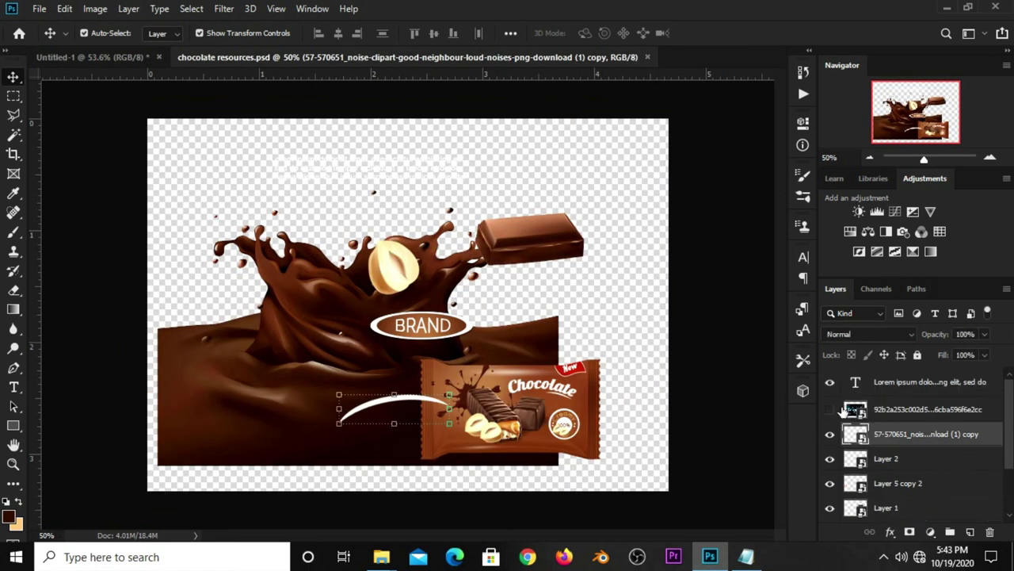
click(830, 409)
click(480, 293)
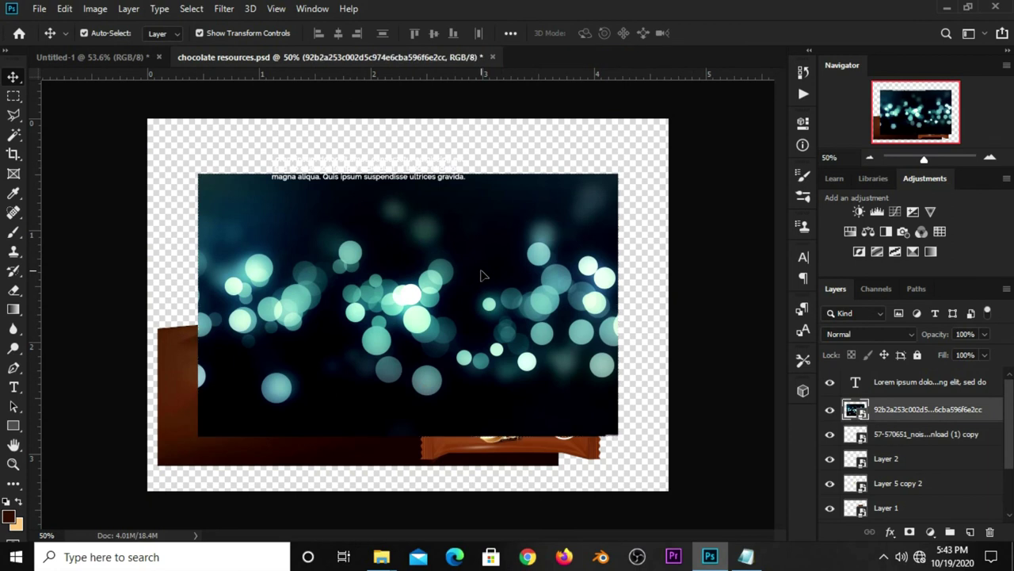
drag(481, 272, 476, 287)
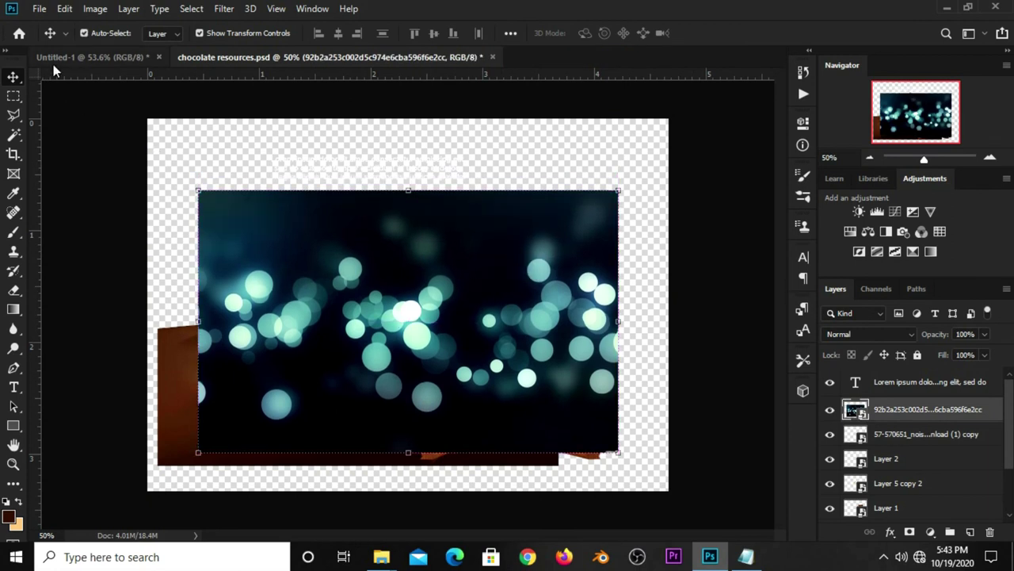
drag(80, 82, 208, 170)
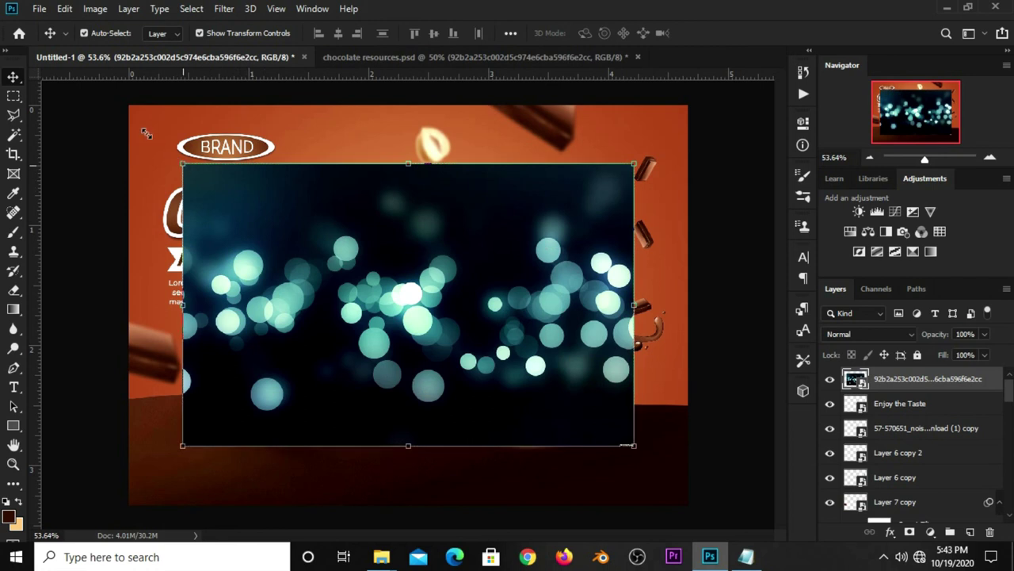
Enlarge the bokeh photo to cover the whole chocolate ad
drag(147, 133, 127, 121)
drag(626, 126, 696, 86)
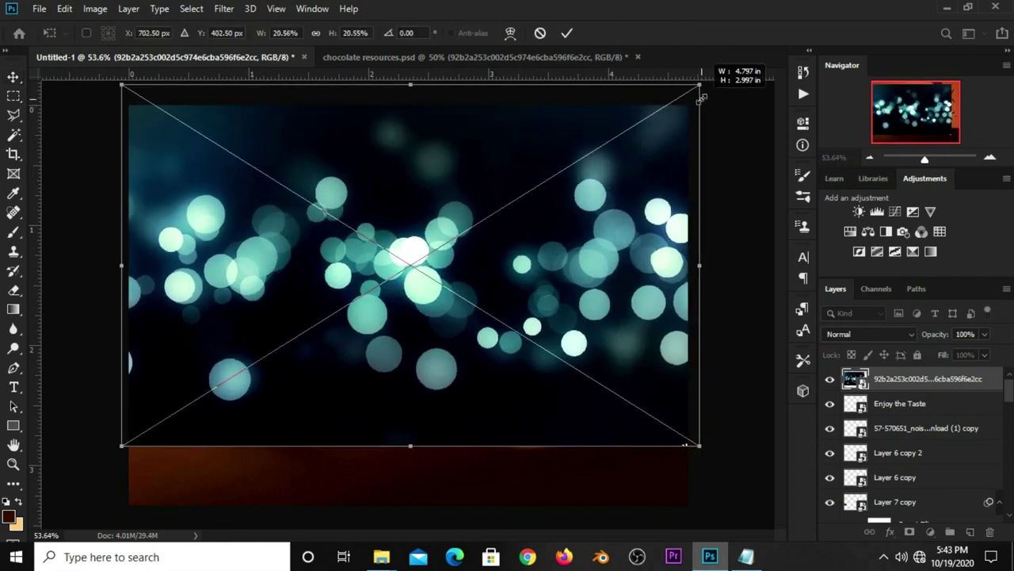
click(566, 32)
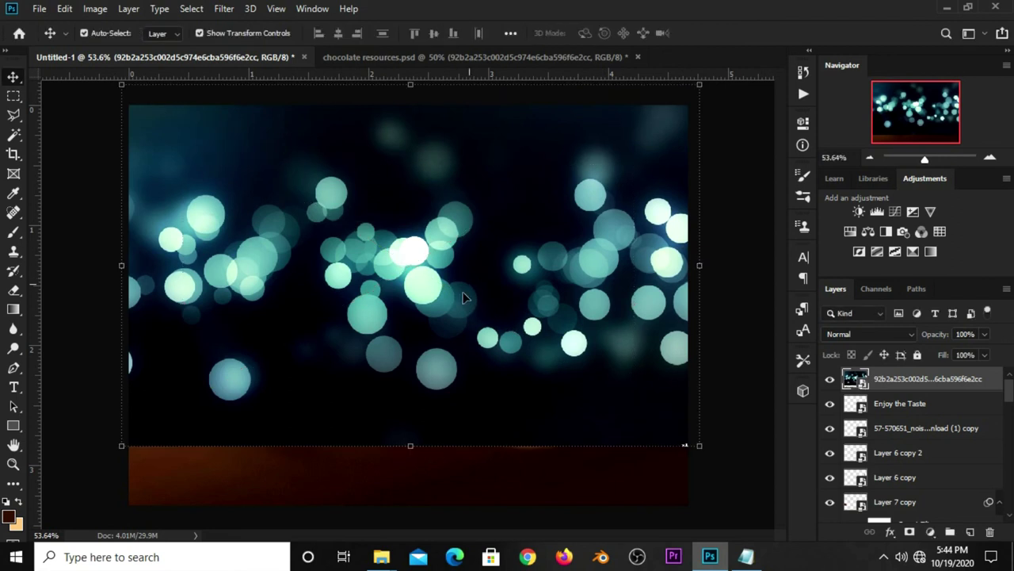
click(879, 334)
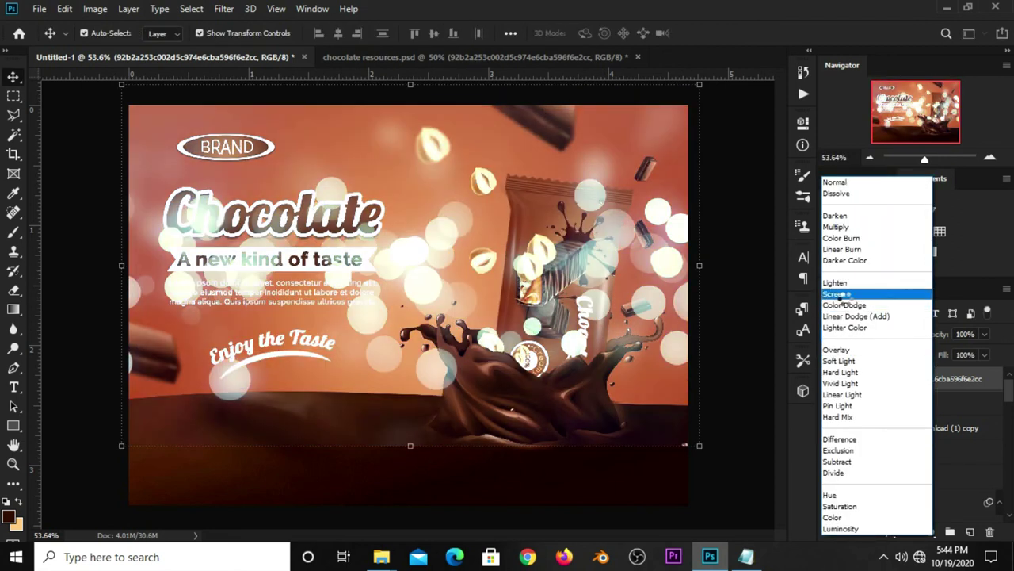
Set the bokeh layer to Screen and fade its lower part with a gradient layer mask
click(840, 294)
click(985, 336)
click(911, 388)
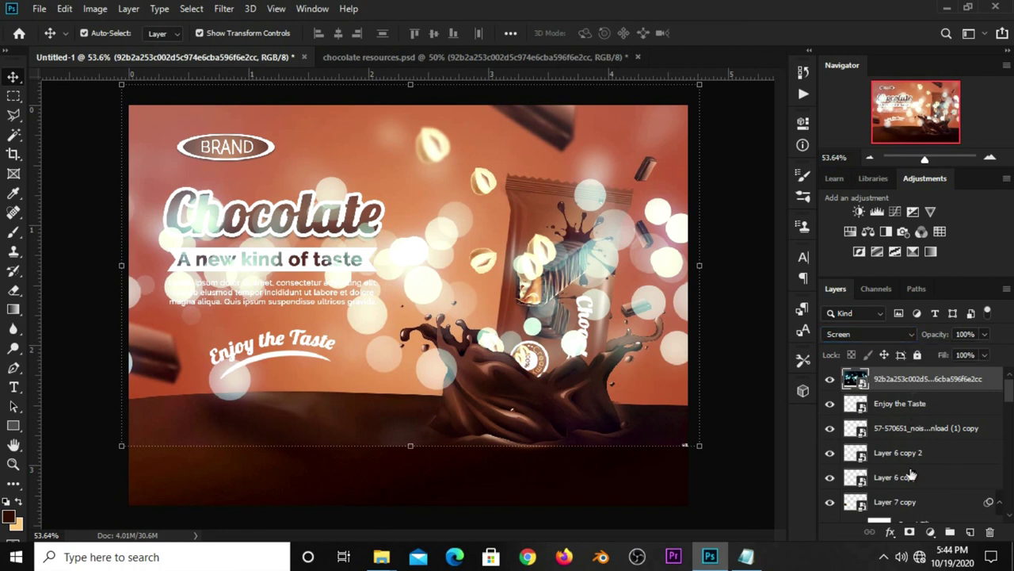
click(906, 532)
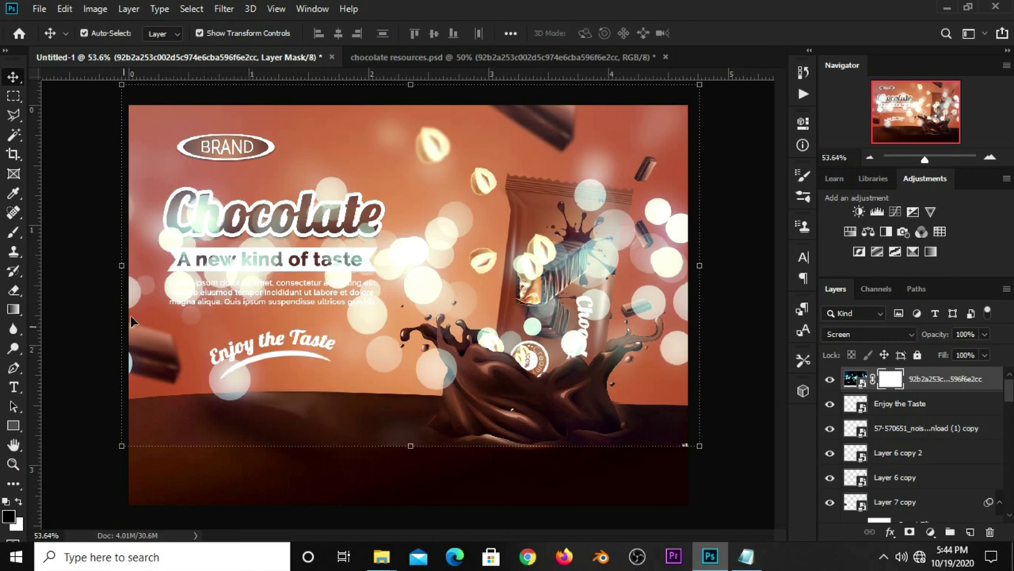
right_click(14, 309)
click(79, 308)
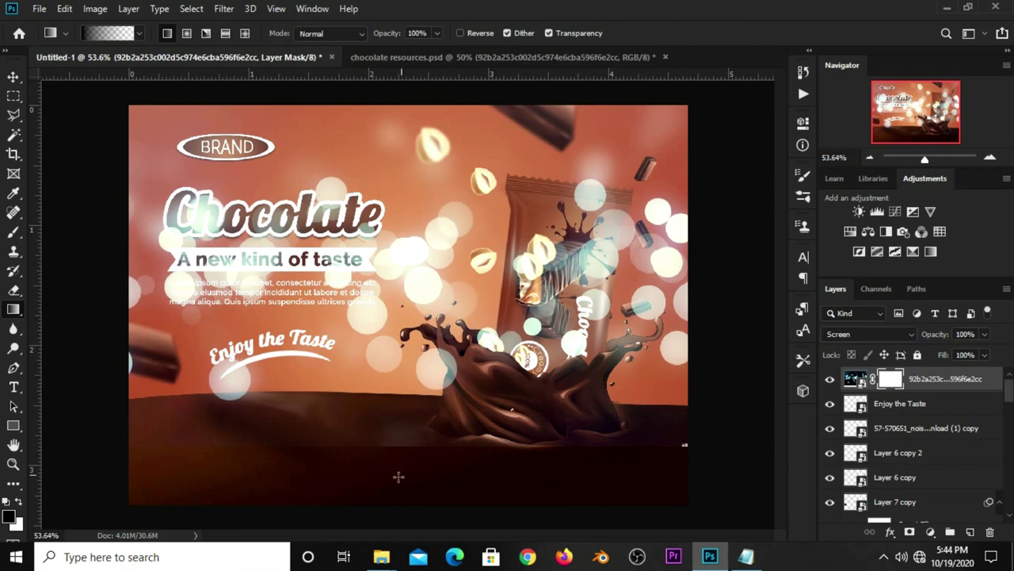
drag(385, 476, 385, 373)
drag(387, 469, 387, 304)
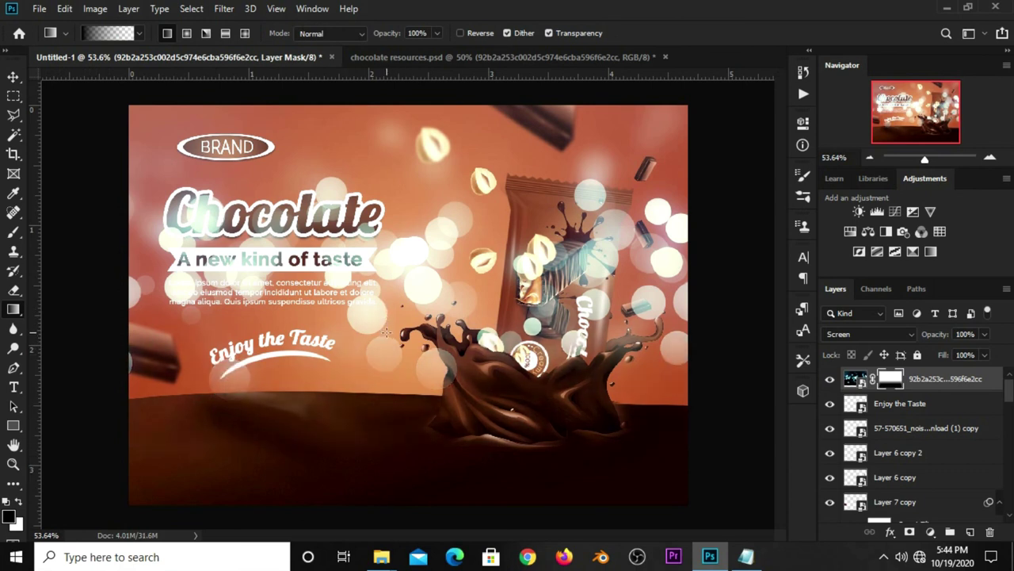
key(v)
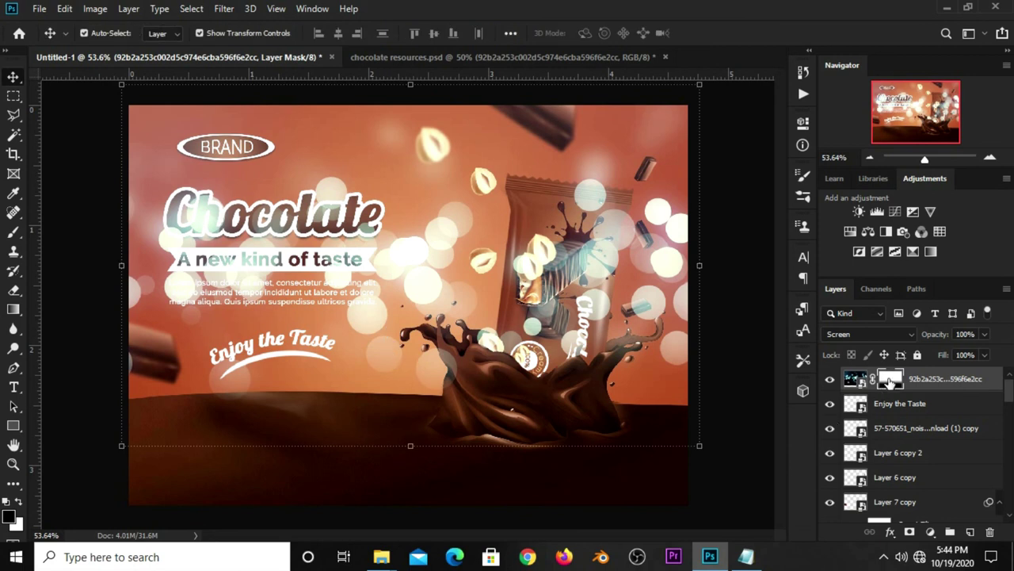
Paint black on the mask with a 900 px brush over the chocolate package
right_click(16, 233)
click(73, 235)
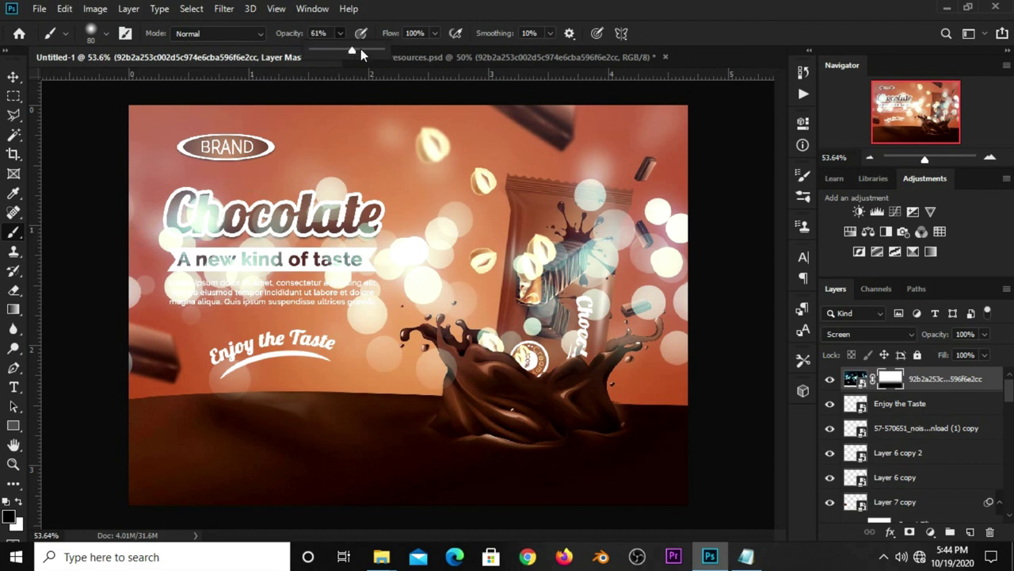
click(700, 36)
key(bracketright)
key(bracketright)
key(bracketright)
mouse_move(600, 204)
mouse_down()
mouse_move(612, 292)
mouse_move(641, 273)
mouse_up()
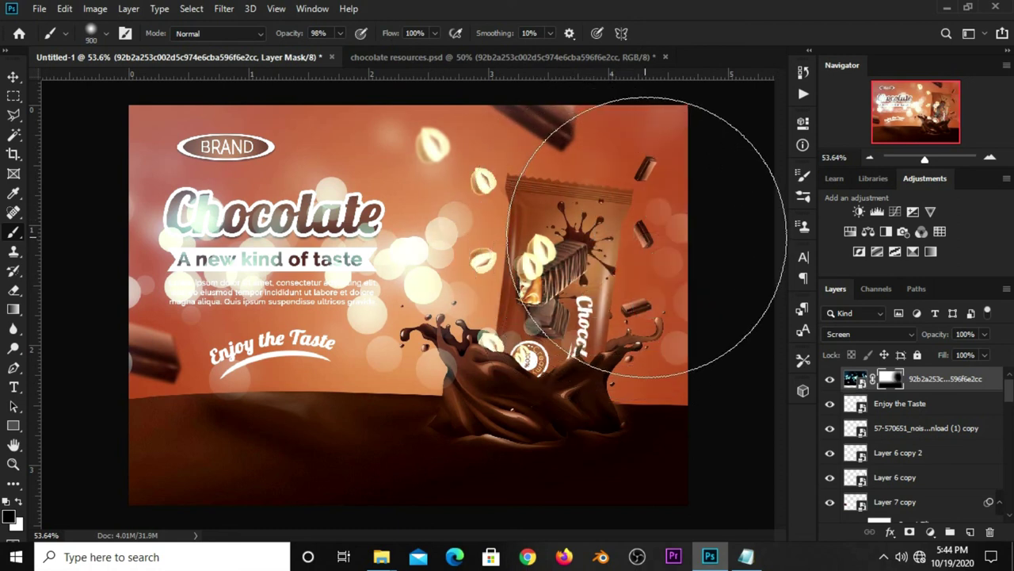
scroll(641, 273, down, 1)
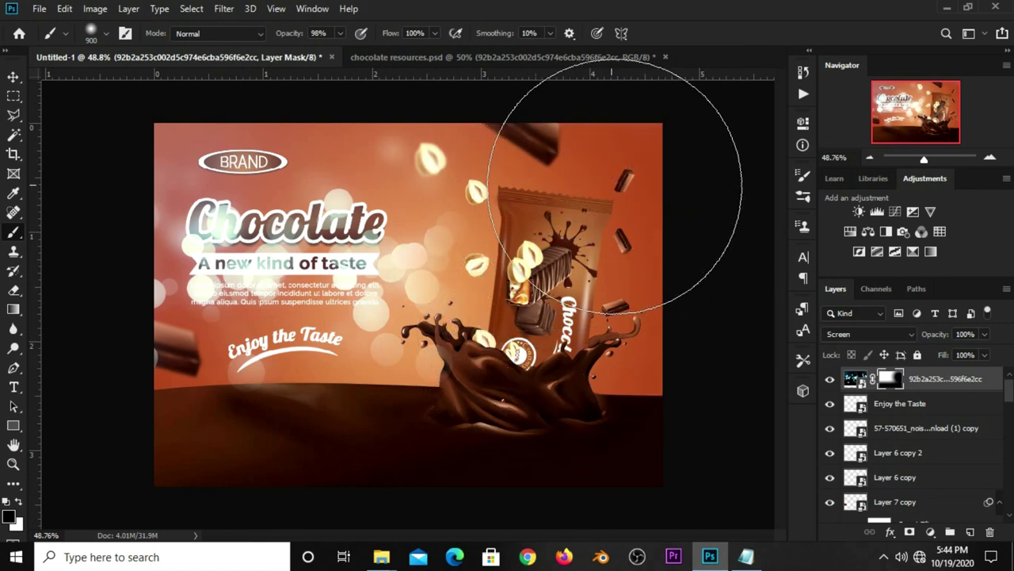
Lower the bokeh opacity and move the layer down to sit just above Layer 1
click(17, 75)
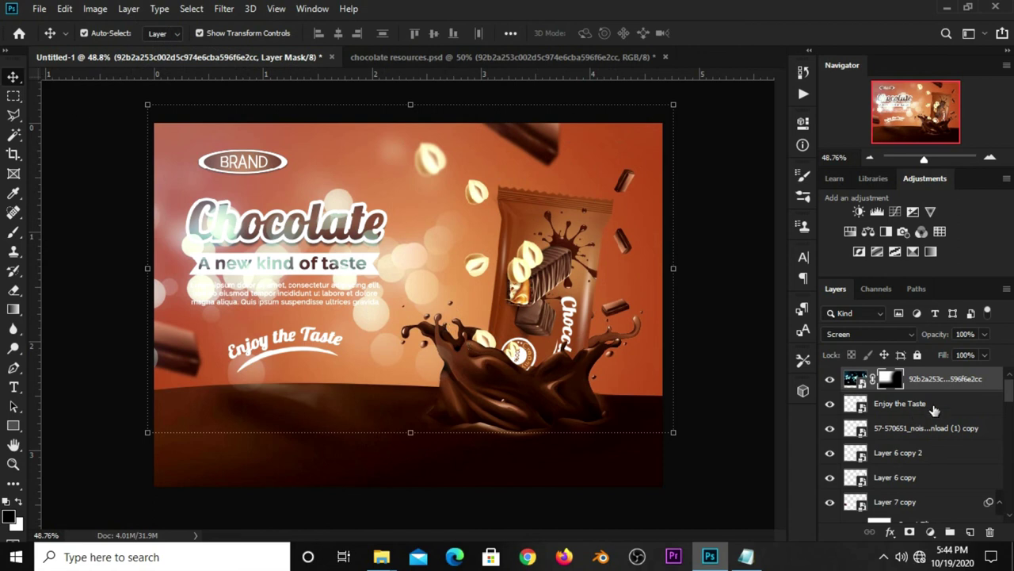
click(985, 334)
drag(934, 354, 930, 354)
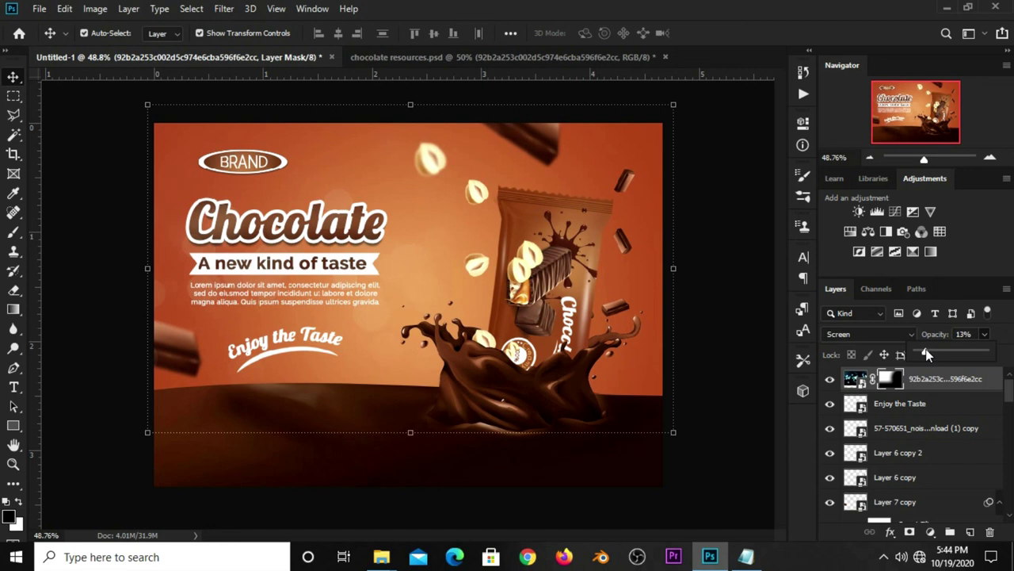
drag(923, 354, 920, 354)
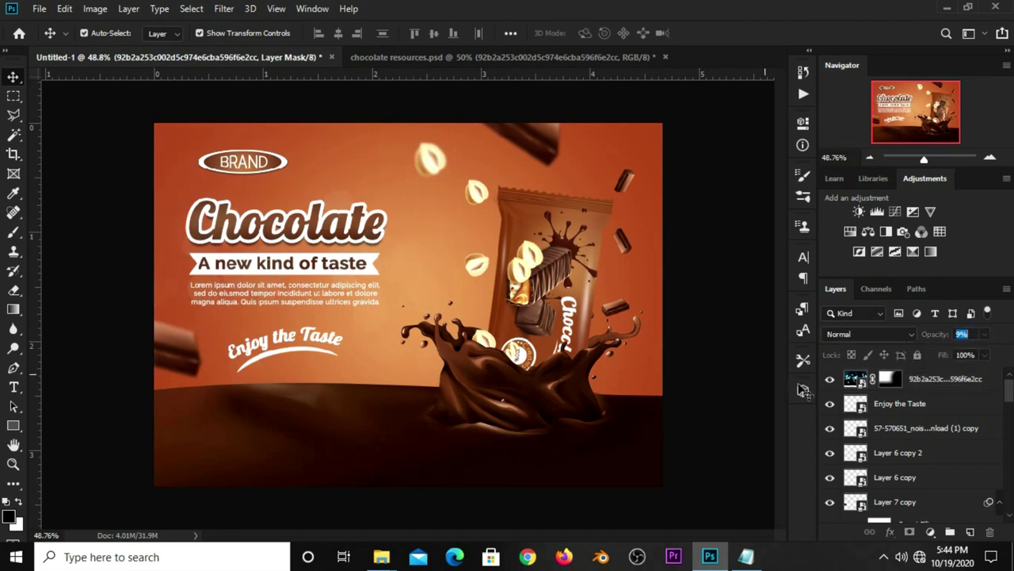
drag(938, 379, 920, 558)
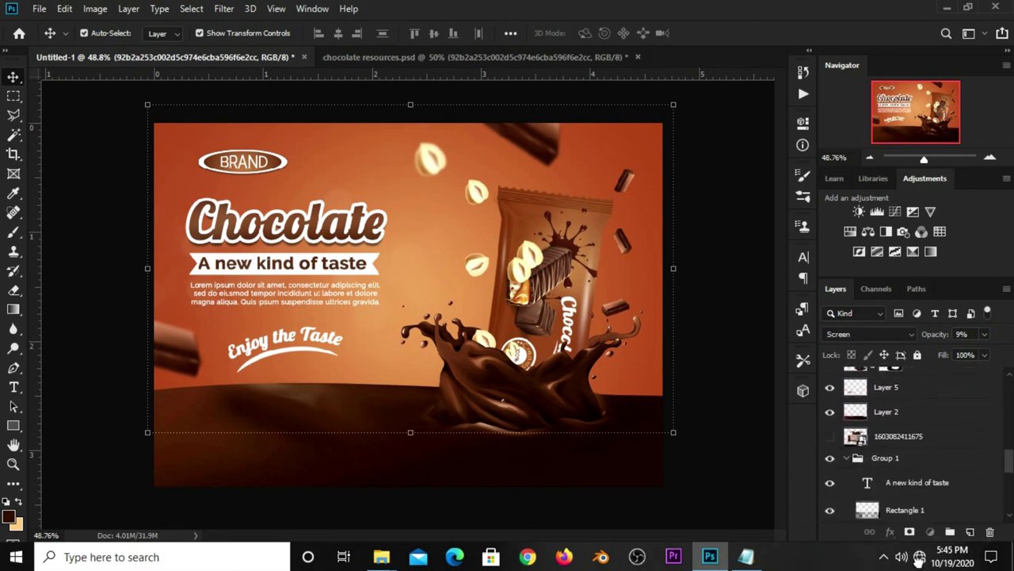
drag(919, 558, 893, 474)
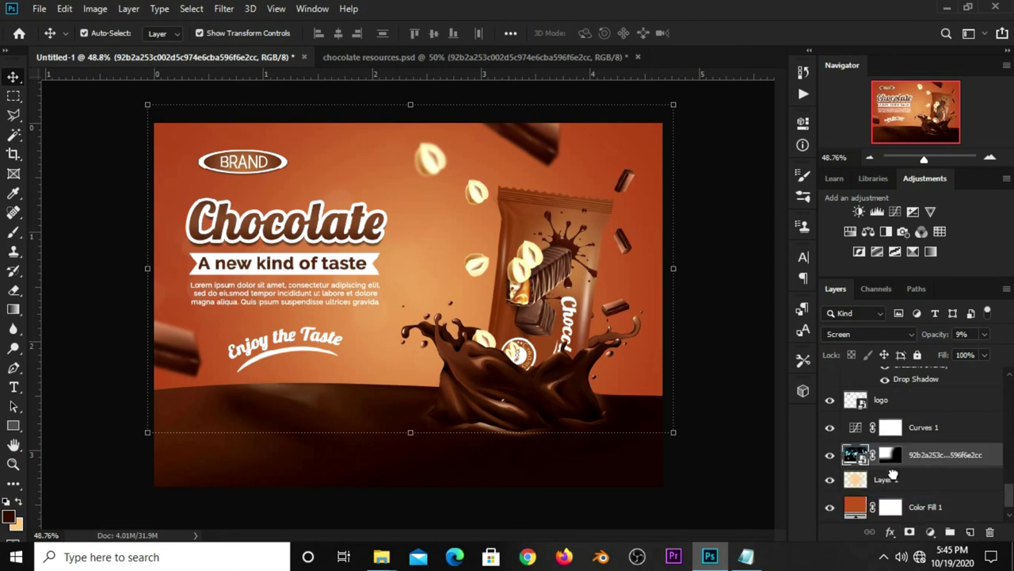
click(830, 454)
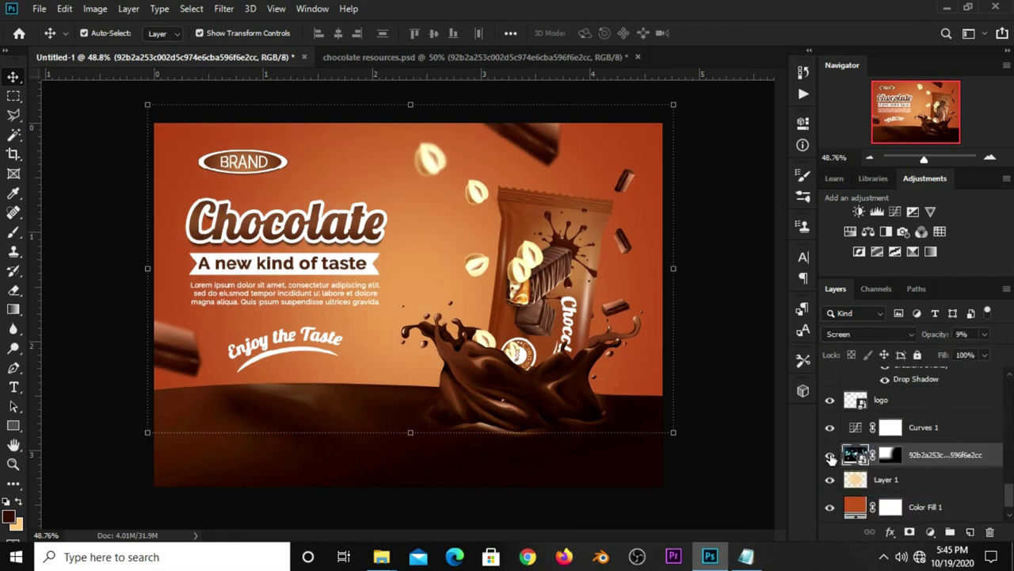
Set the bokeh layer opacity to 12% and deselect it
click(984, 336)
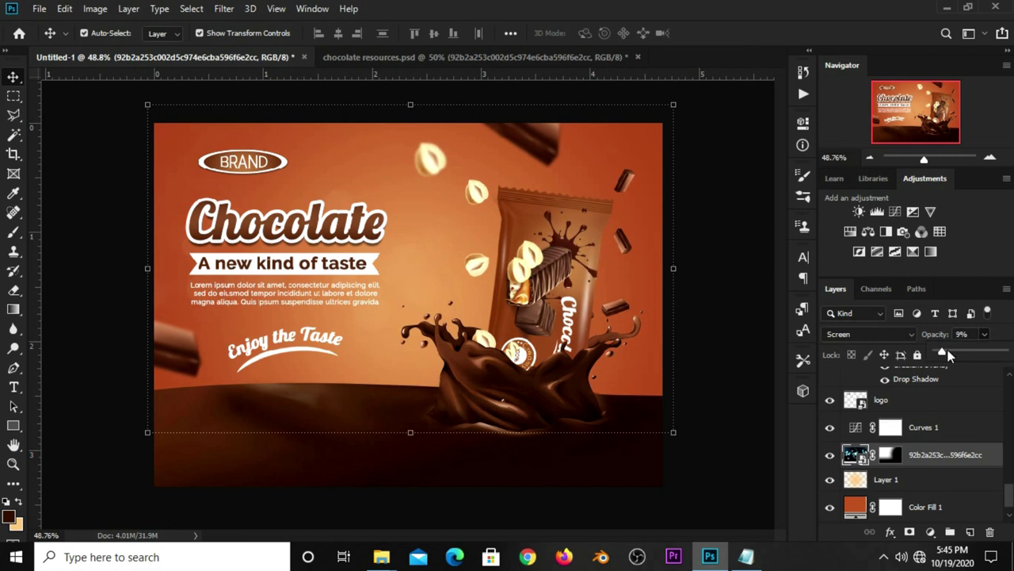
drag(946, 349, 951, 350)
text(12)
click(729, 360)
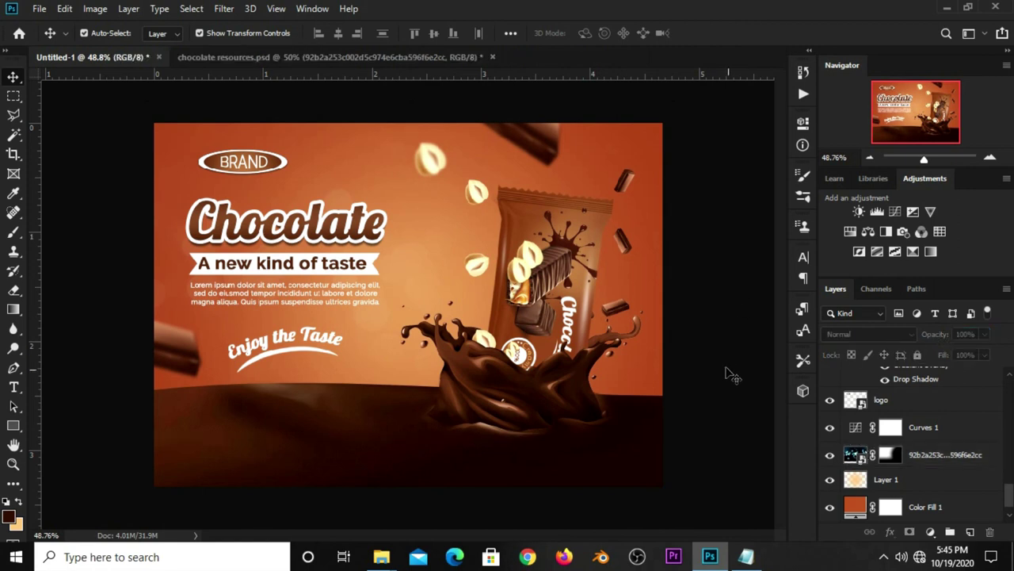
Add a Curves adjustment with its midpoint pulled slightly down, then compare before and after
click(930, 531)
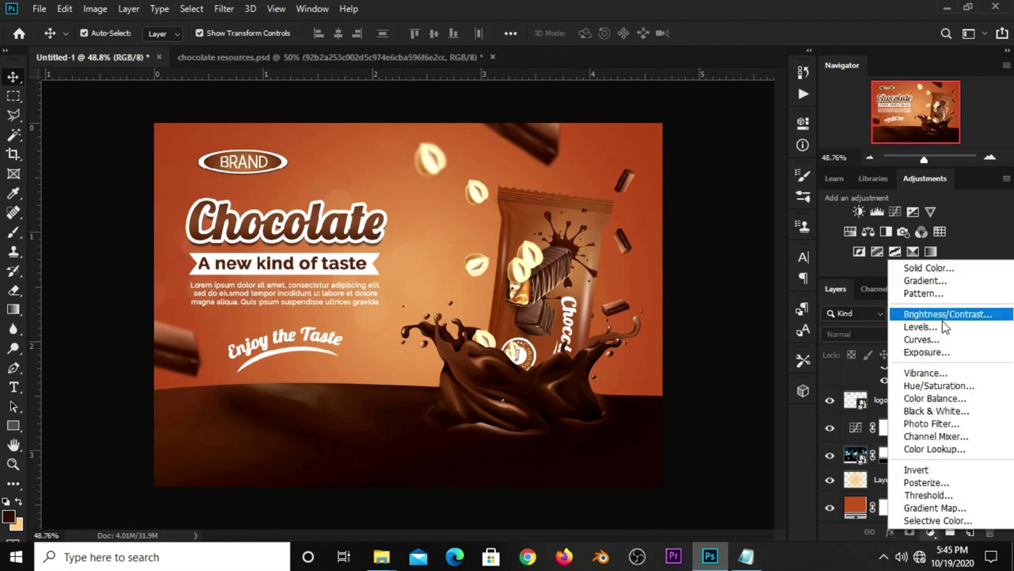
click(940, 341)
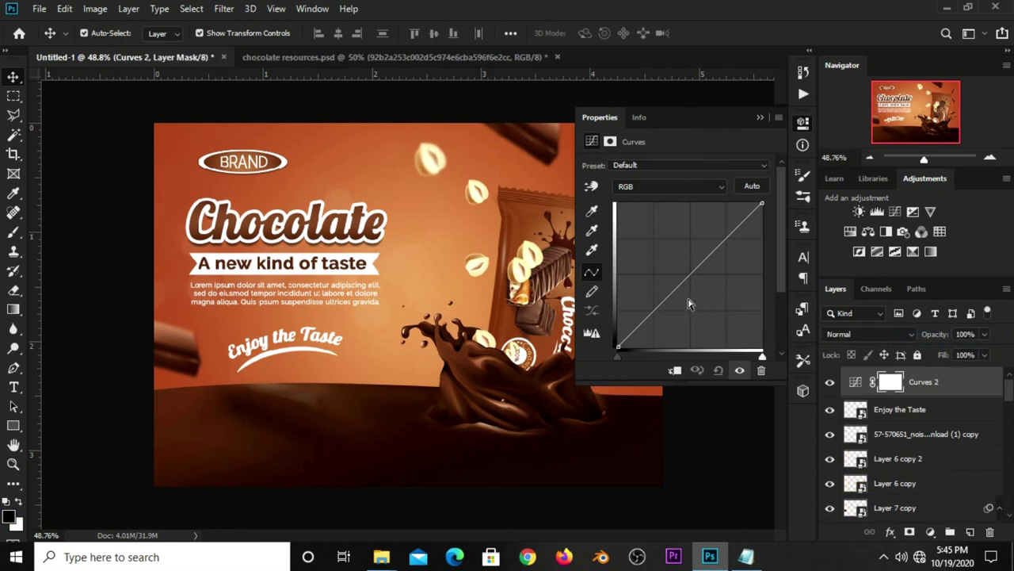
click(669, 297)
drag(670, 297, 671, 302)
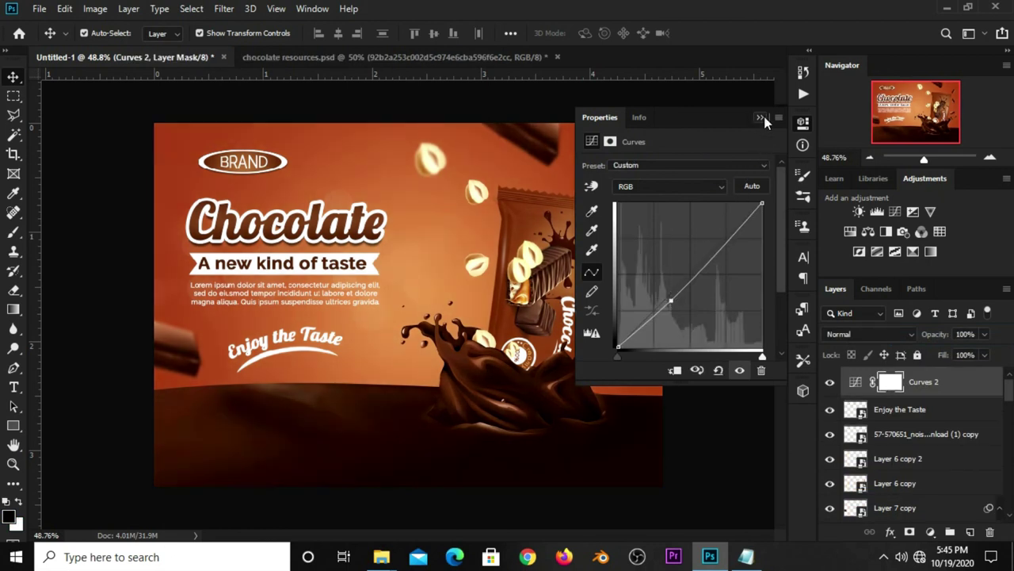
click(762, 118)
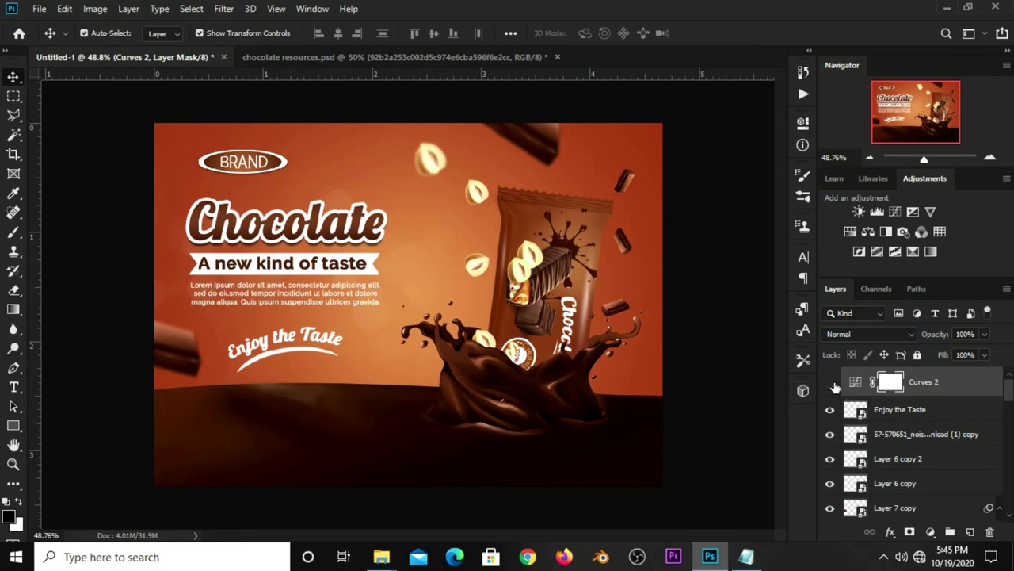
click(831, 383)
click(685, 315)
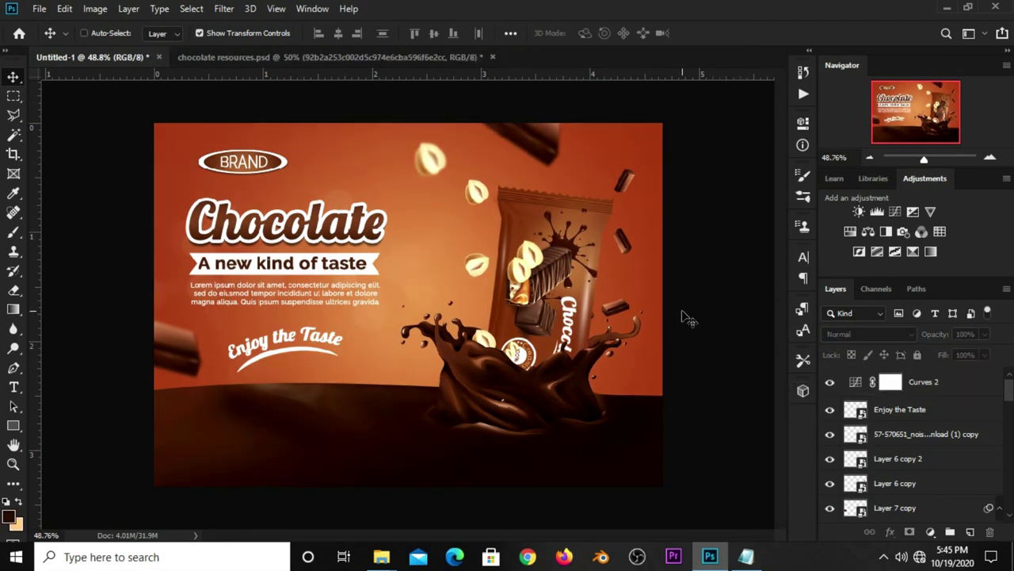
key(ctrl+plus)
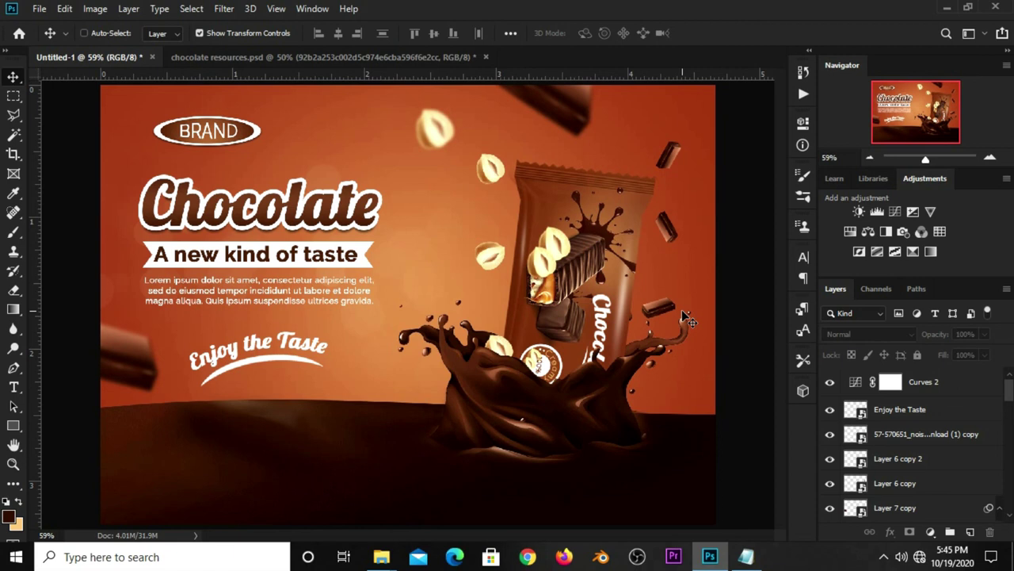
key(ctrl+minus)
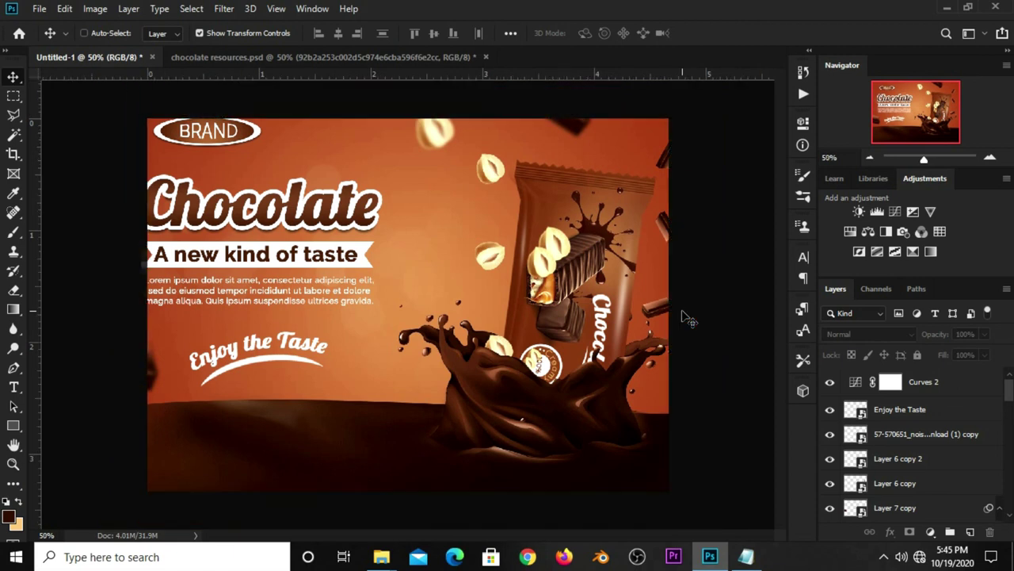